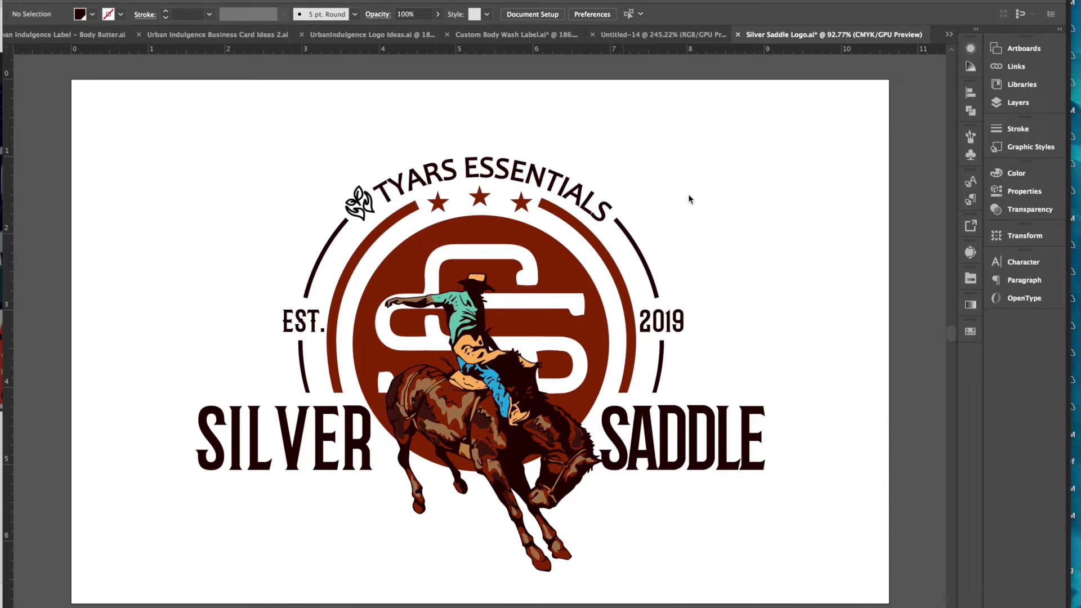
- Show the Tools panel beside the Silver Saddle logo artwork
key(Tab)
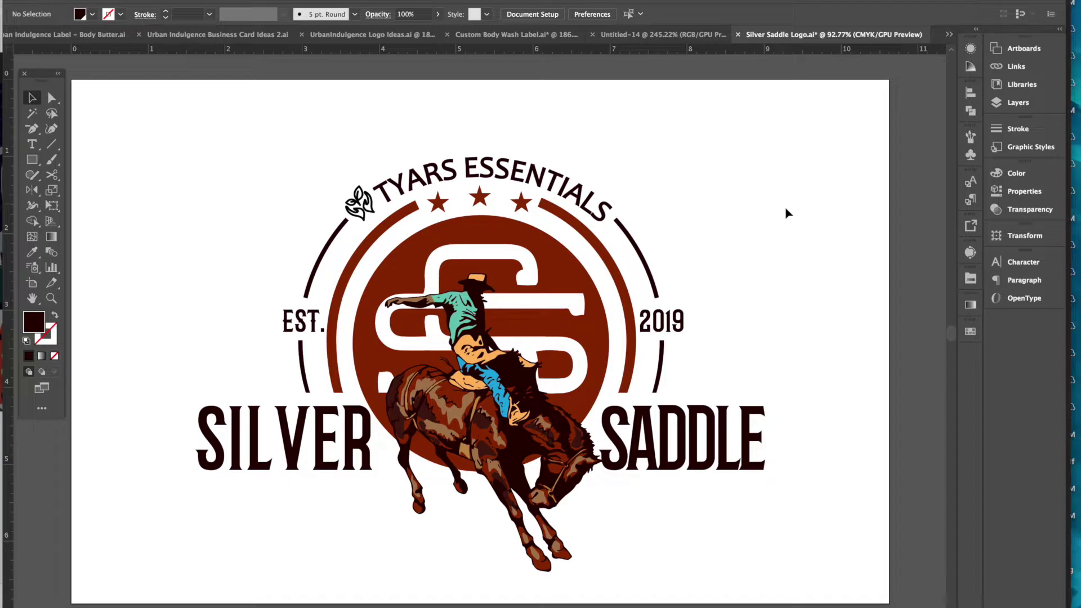
click(648, 36)
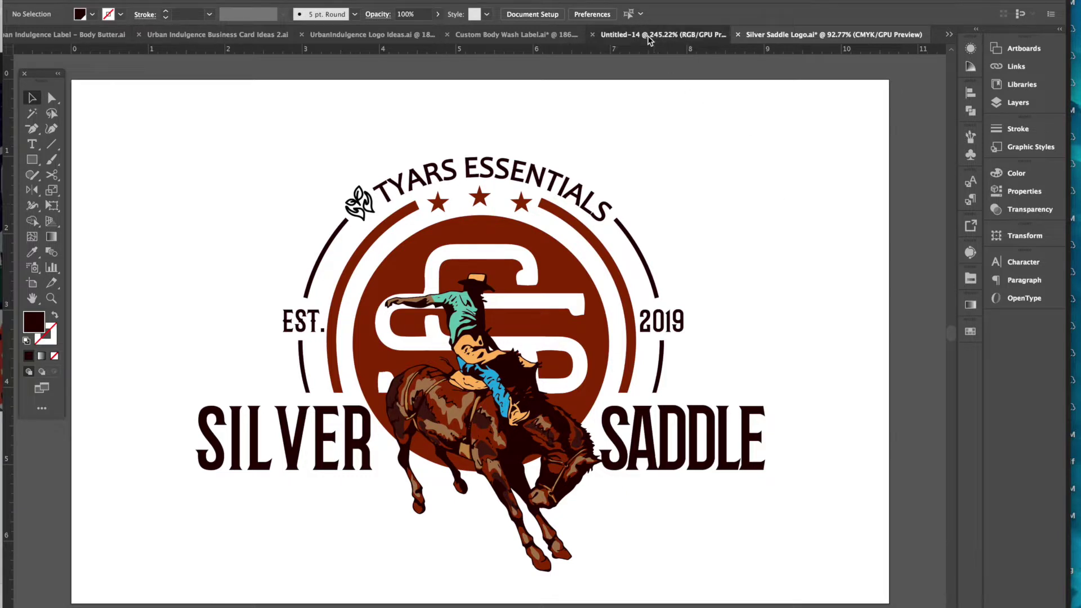
- Draw a 3.4028 × 2.0972 in rounded rectangle covering the whole artboard and lock Layer 1
scroll(680, 356, right, 3)
scroll(680, 355, up, 2)
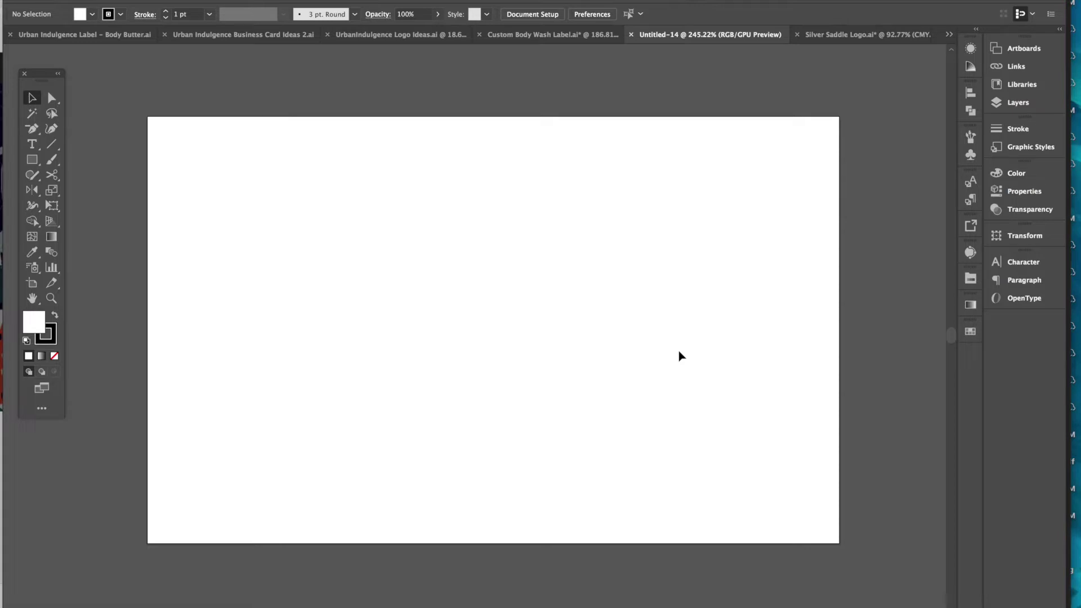
click(31, 161)
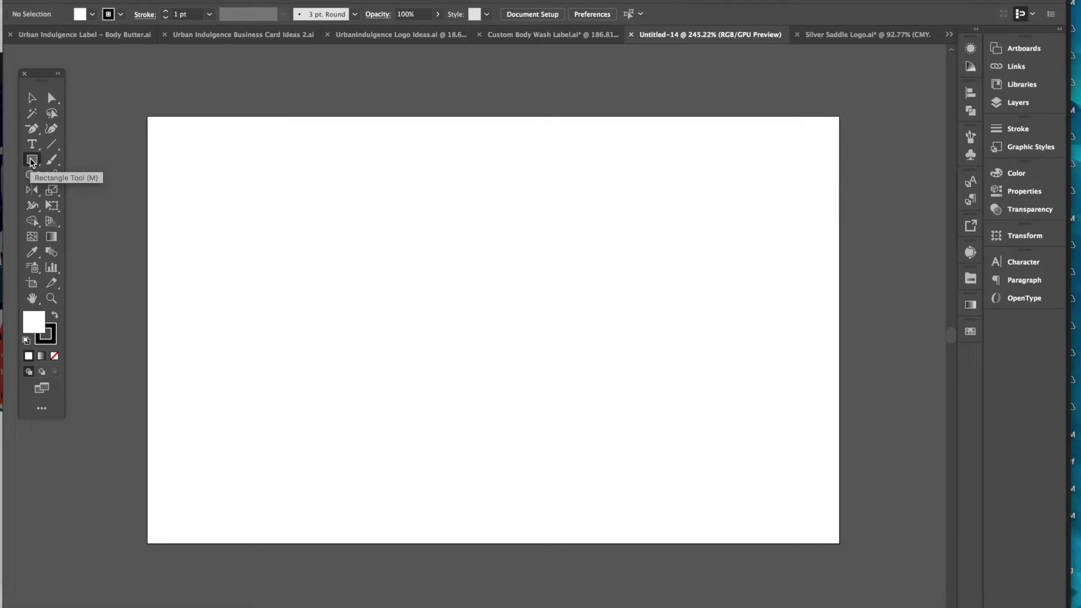
drag(31, 161, 77, 177)
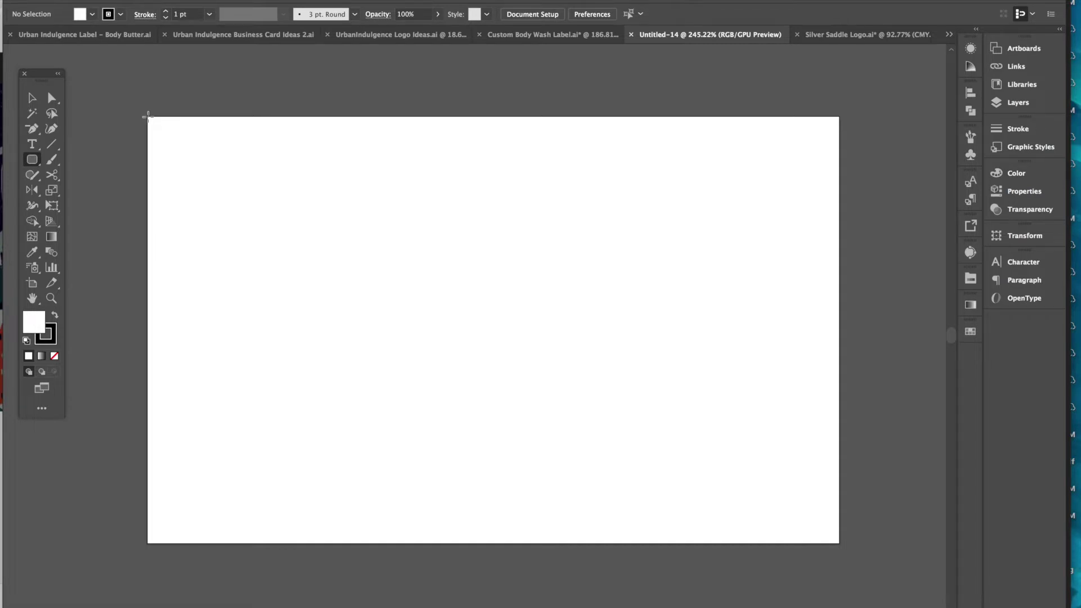
drag(147, 117, 840, 543)
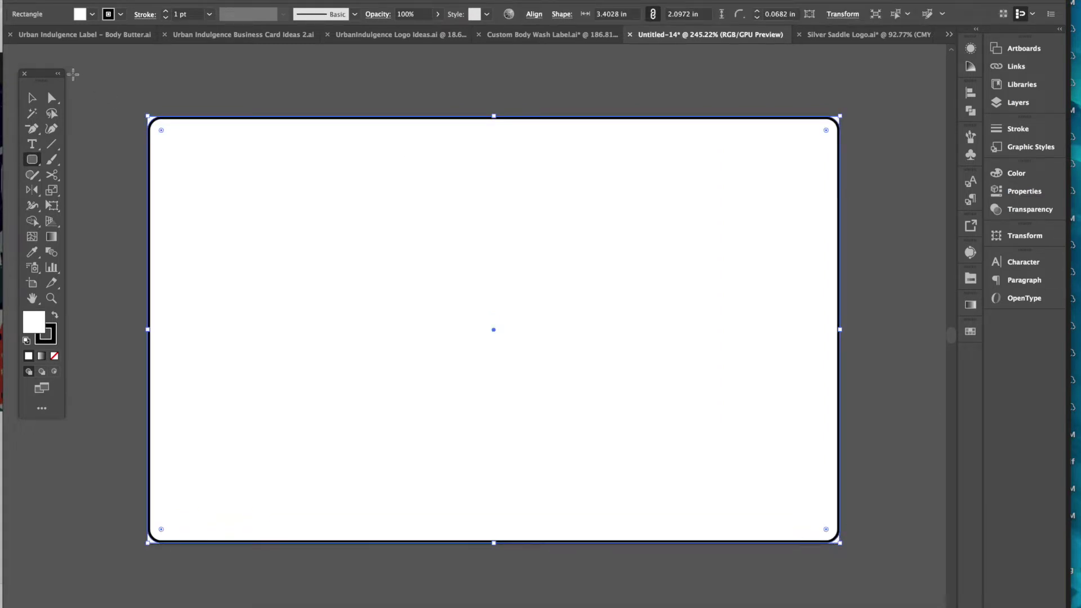
click(32, 100)
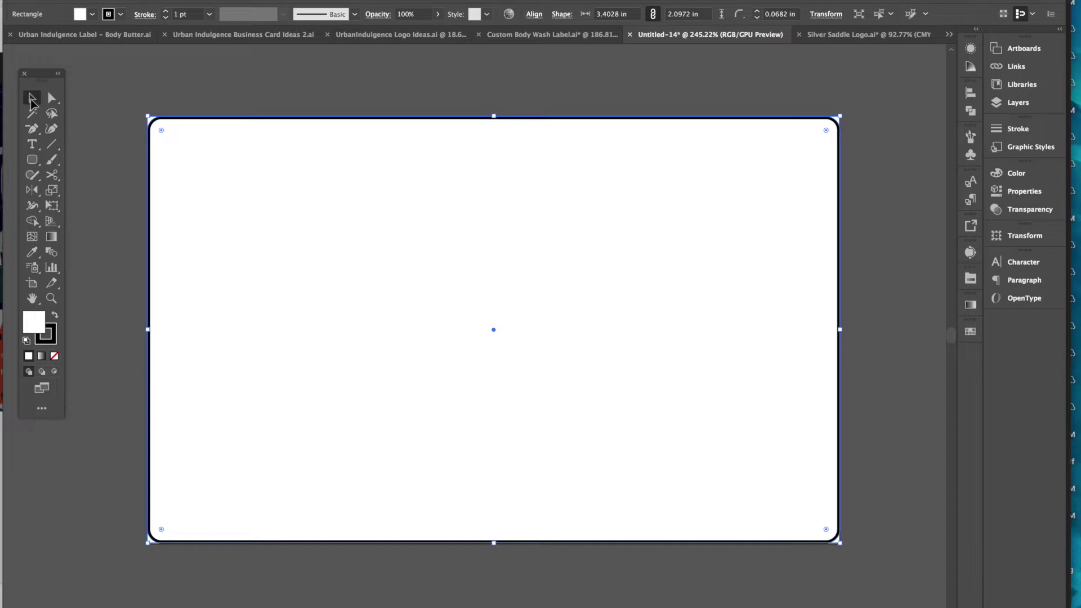
click(356, 98)
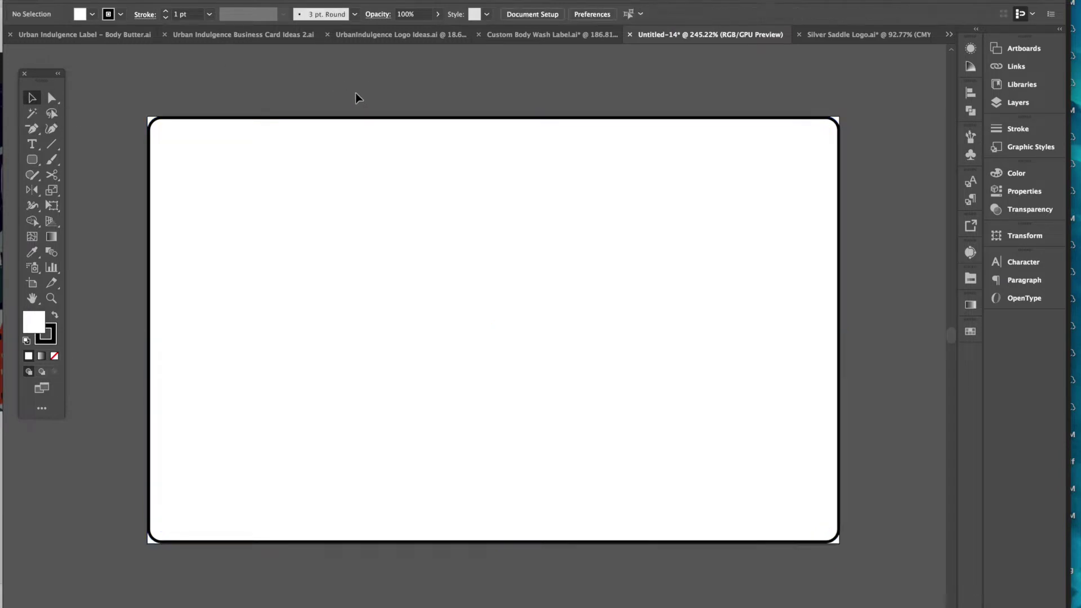
click(514, 189)
click(1026, 104)
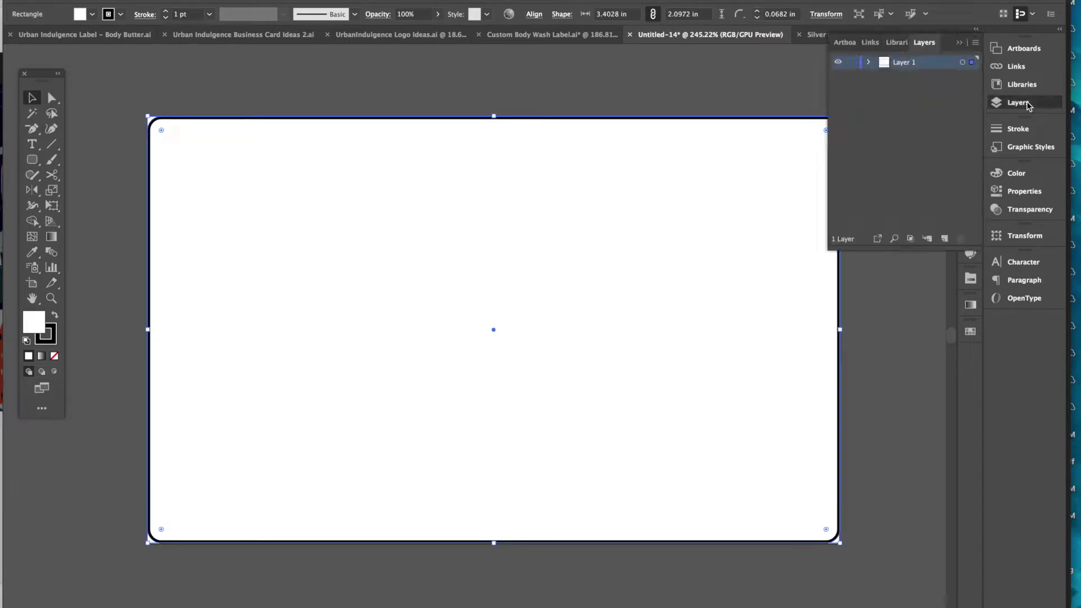
click(853, 64)
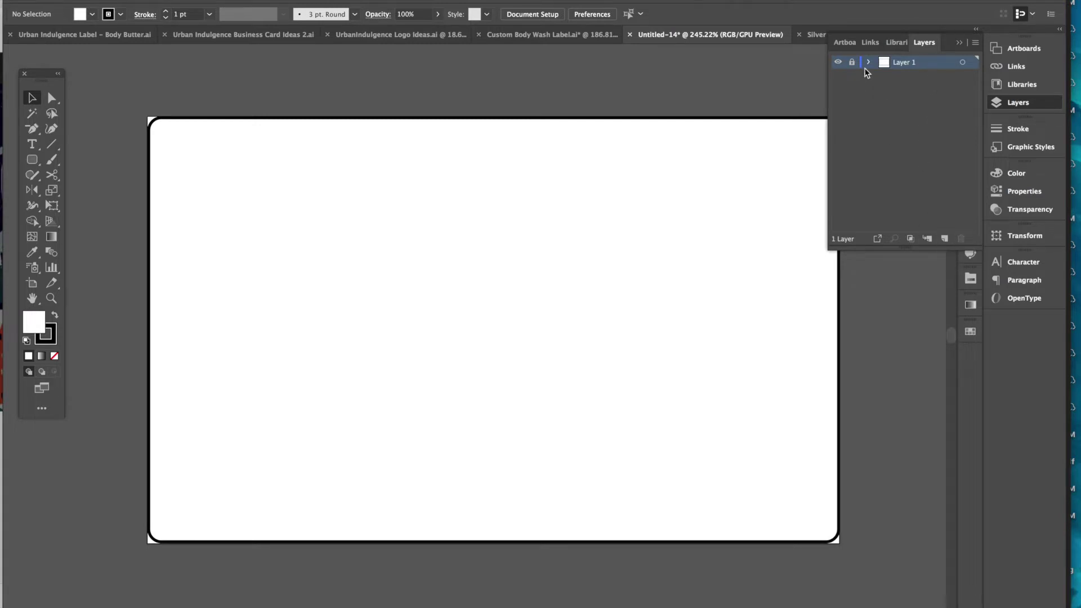
- Add a new Layer 2 above Layer 1 and turn on the rulers
click(945, 239)
click(960, 43)
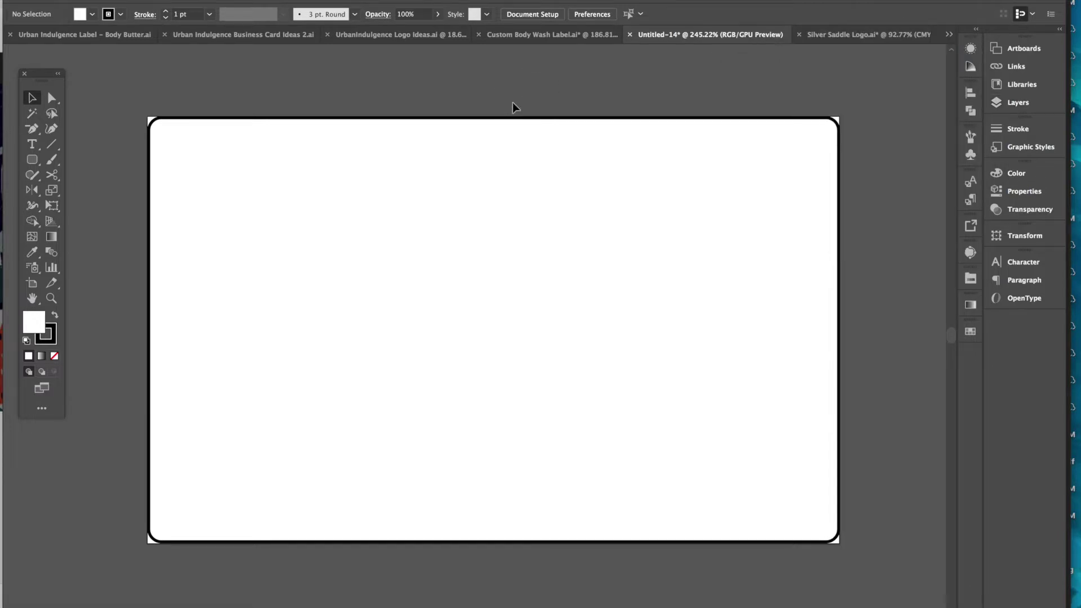
key(super+r)
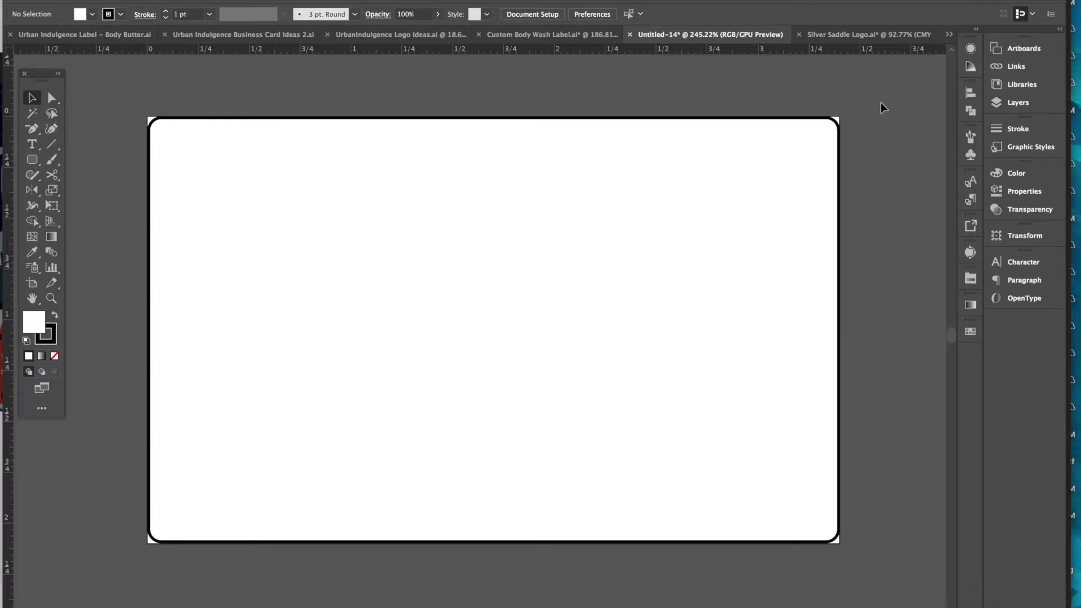
- Place vertical and horizontal guides crossing at the rectangle's centre, relock Layer 1, activate Layer 2
click(1022, 102)
click(852, 75)
click(652, 121)
drag(11, 180, 493, 204)
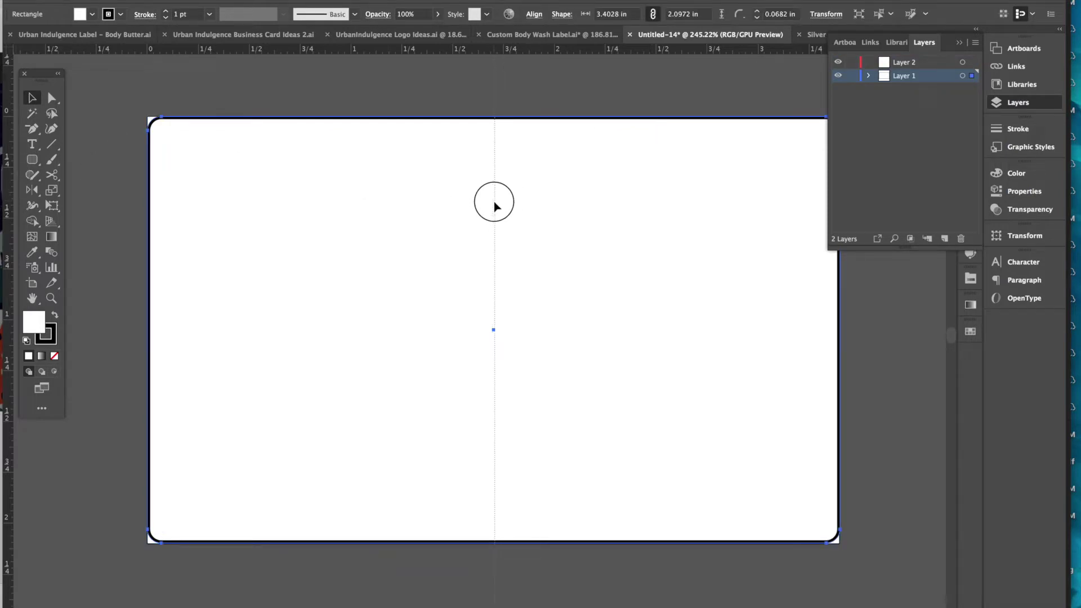
drag(494, 204, 496, 205)
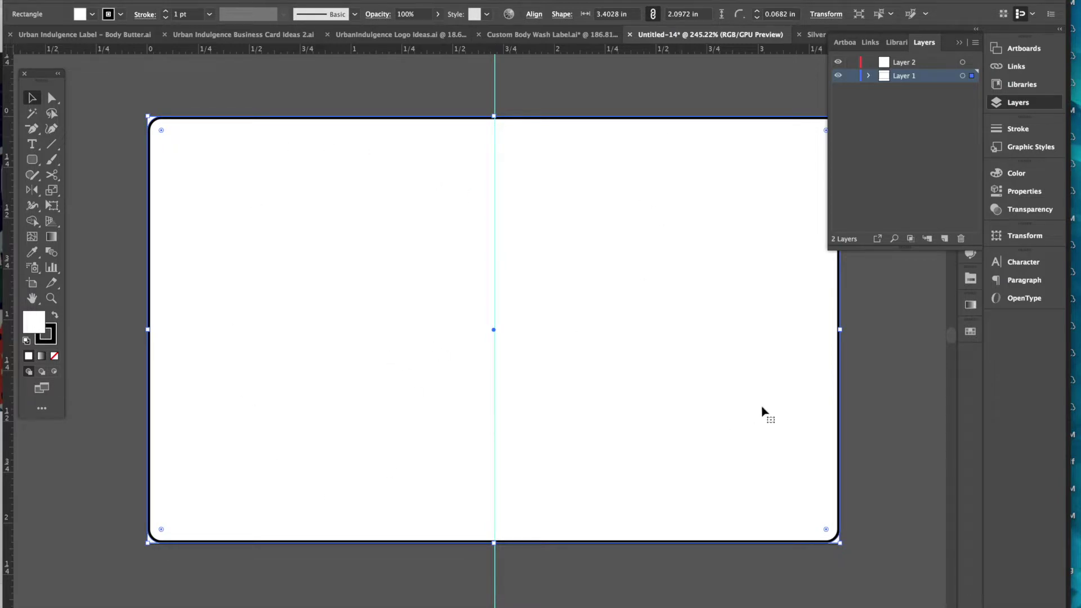
drag(386, 49, 418, 331)
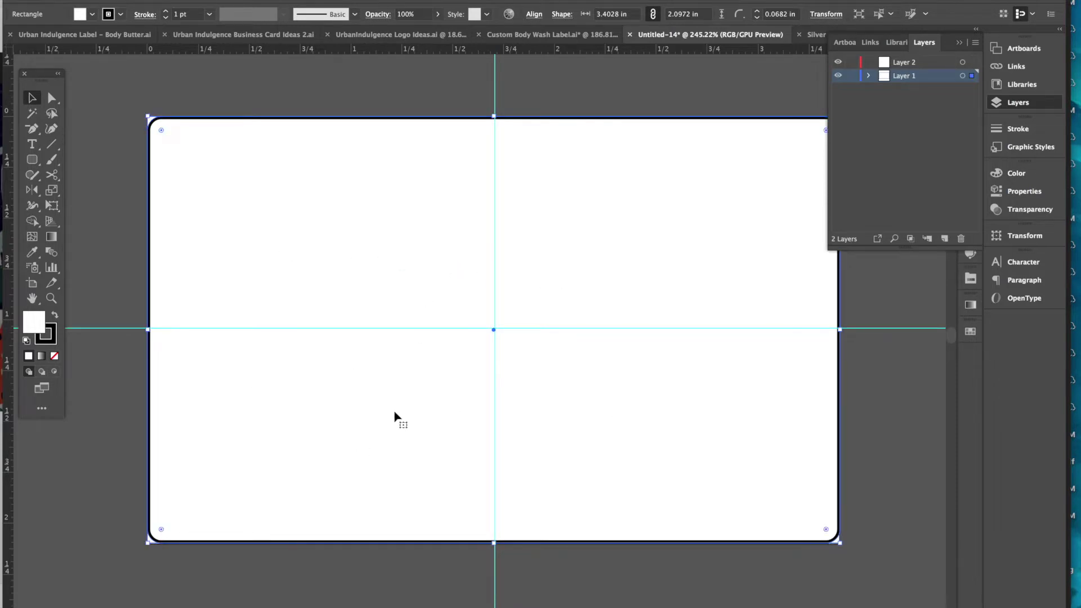
click(852, 75)
click(920, 64)
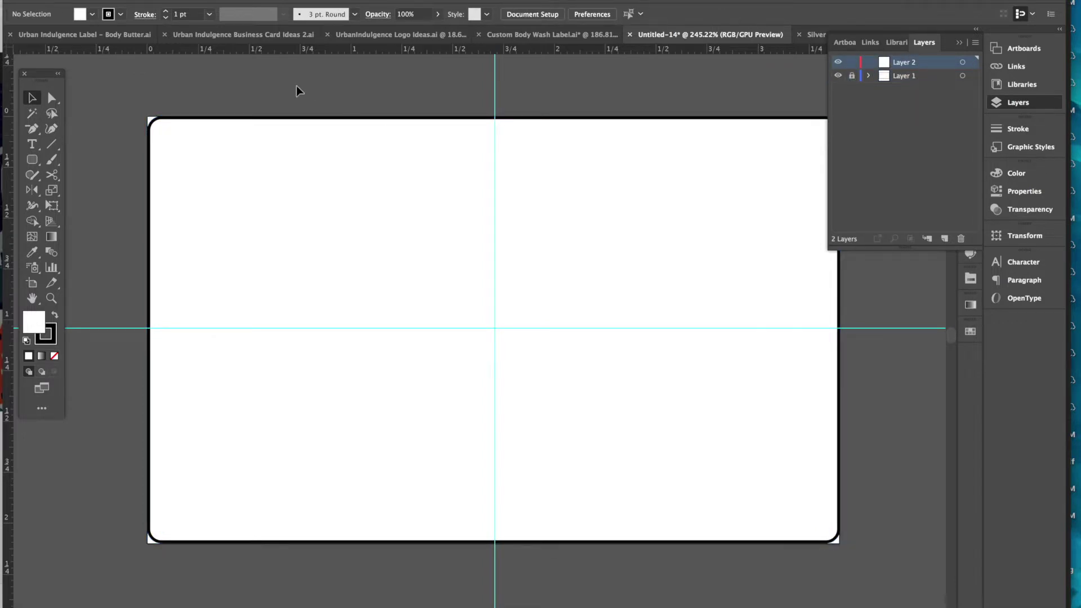
click(959, 43)
click(859, 38)
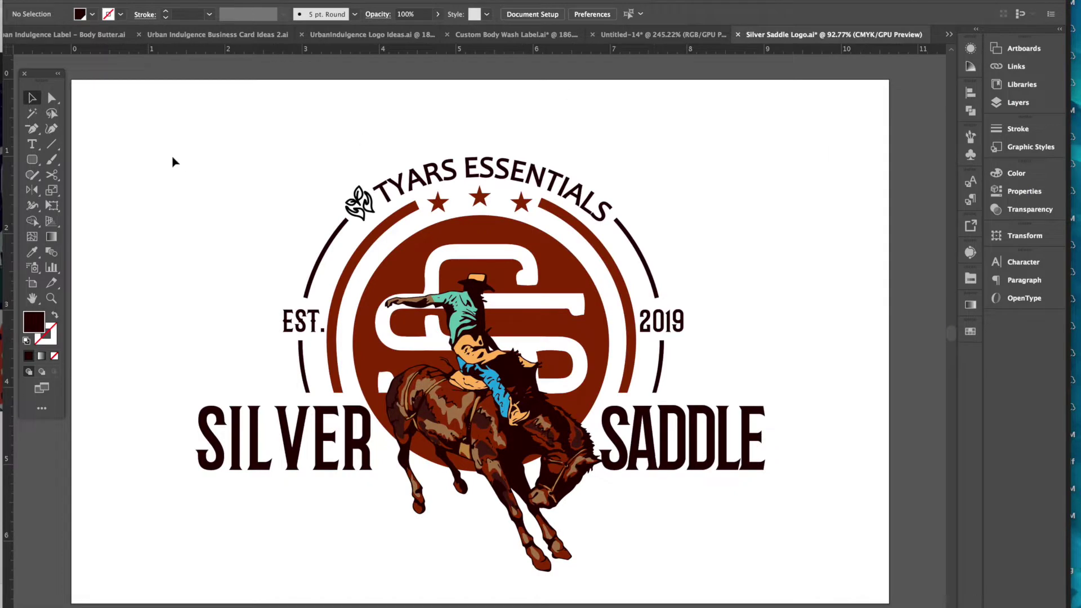
drag(150, 117, 816, 597)
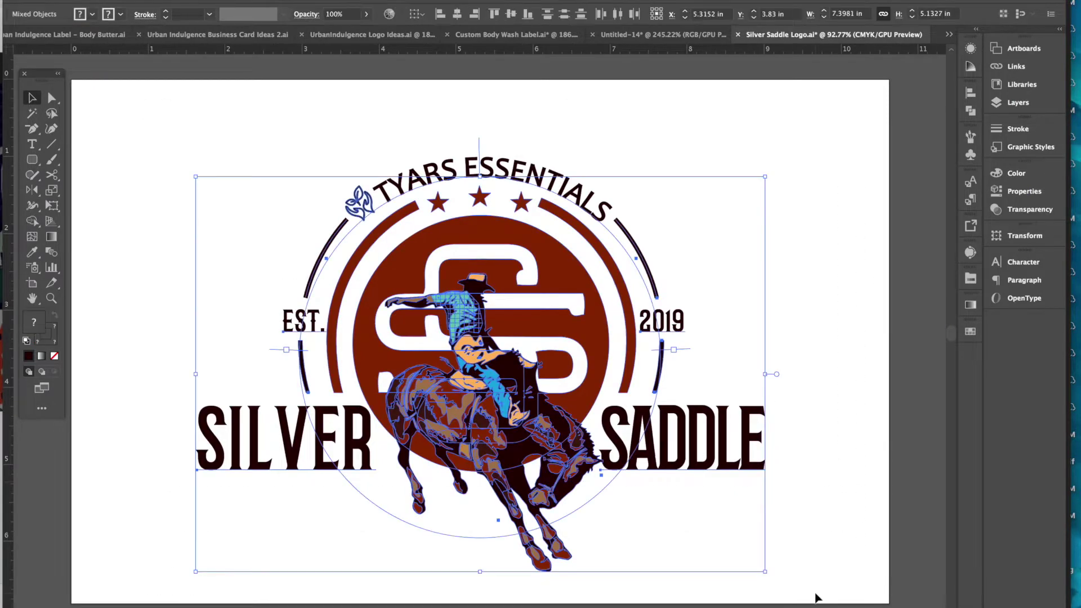
click(160, 0)
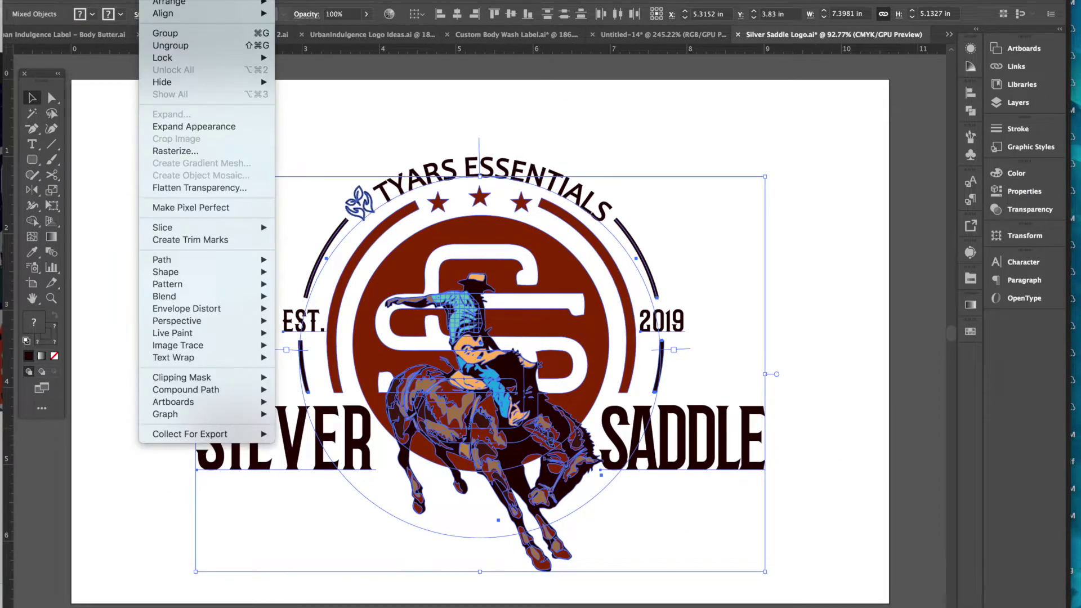
mouse_move(168, 61)
click(412, 124)
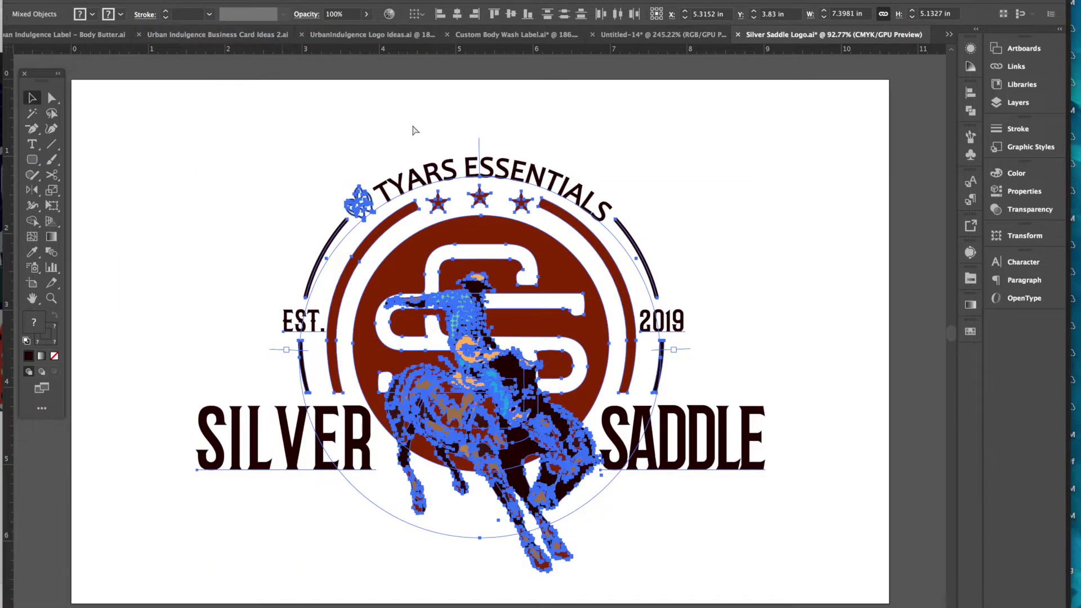
click(637, 35)
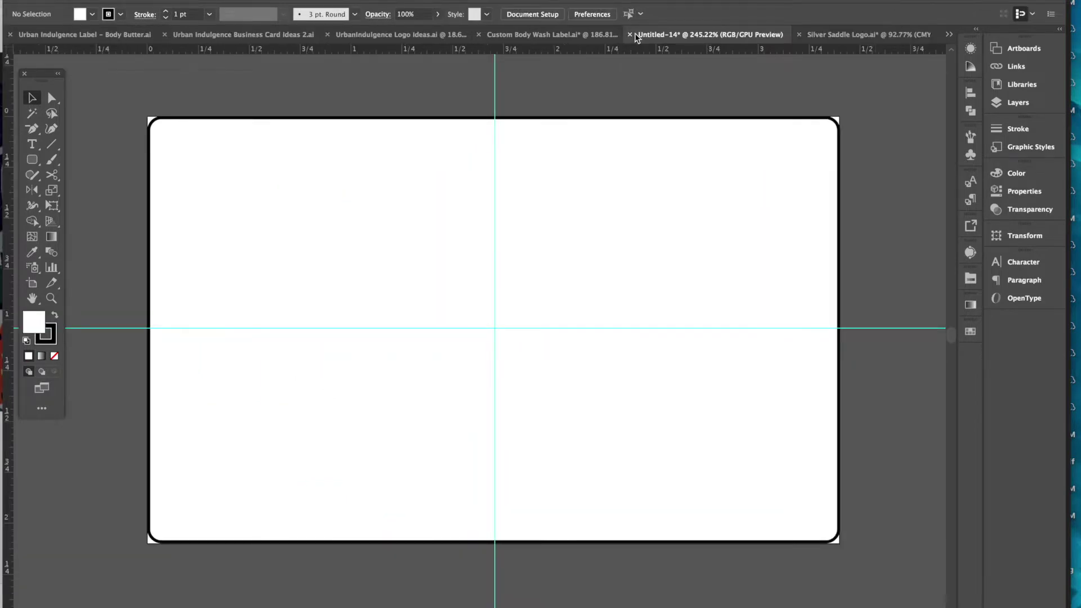
- Paste the Silver Saddle logo, set its width to 1 in, and move it upper-left
key(super+v)
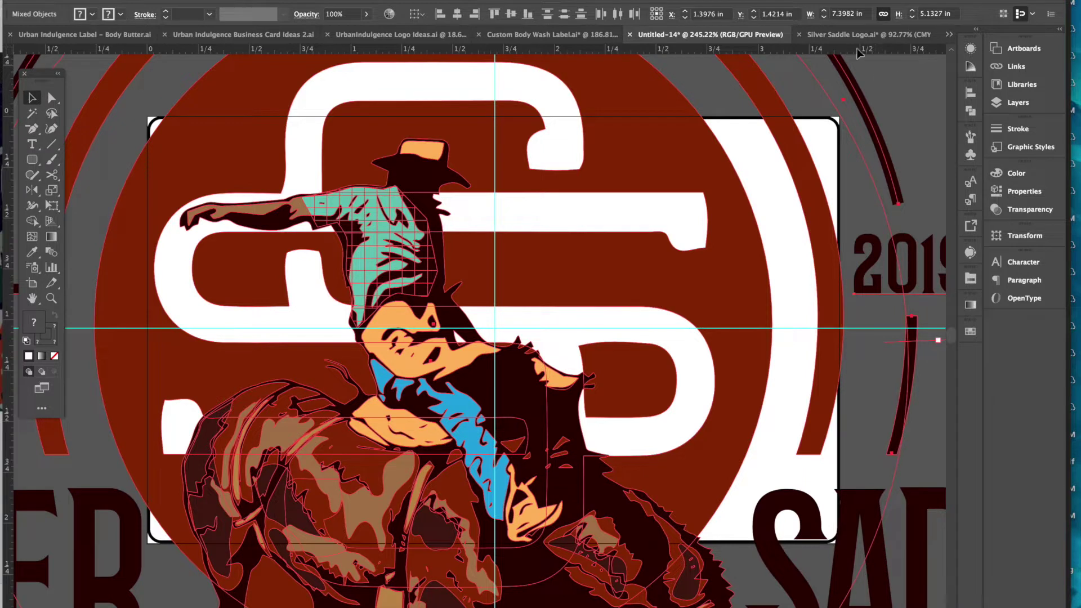
click(851, 15)
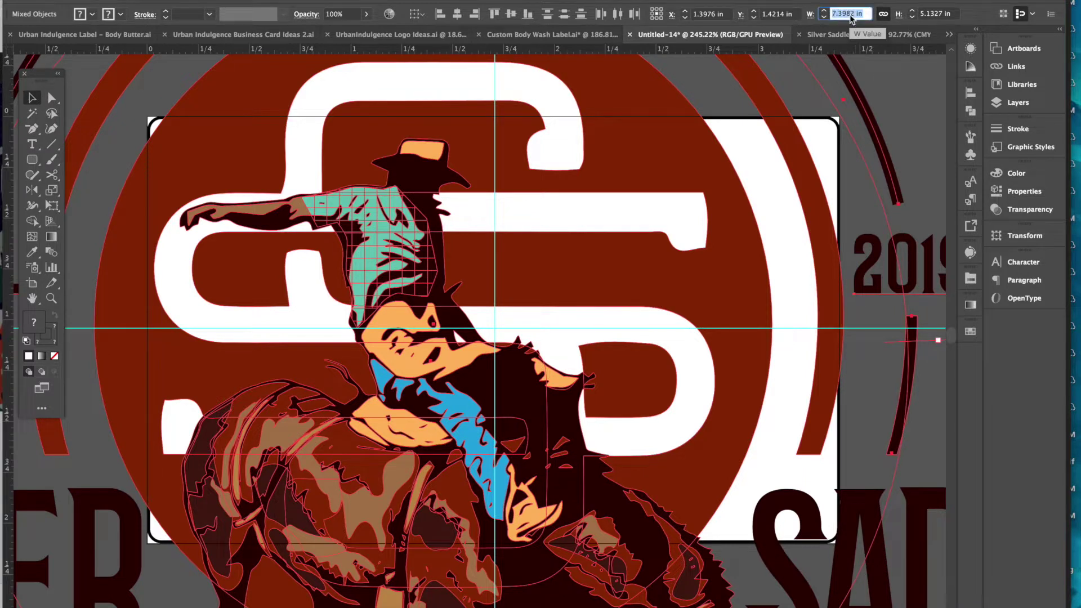
text(1)
key(Return)
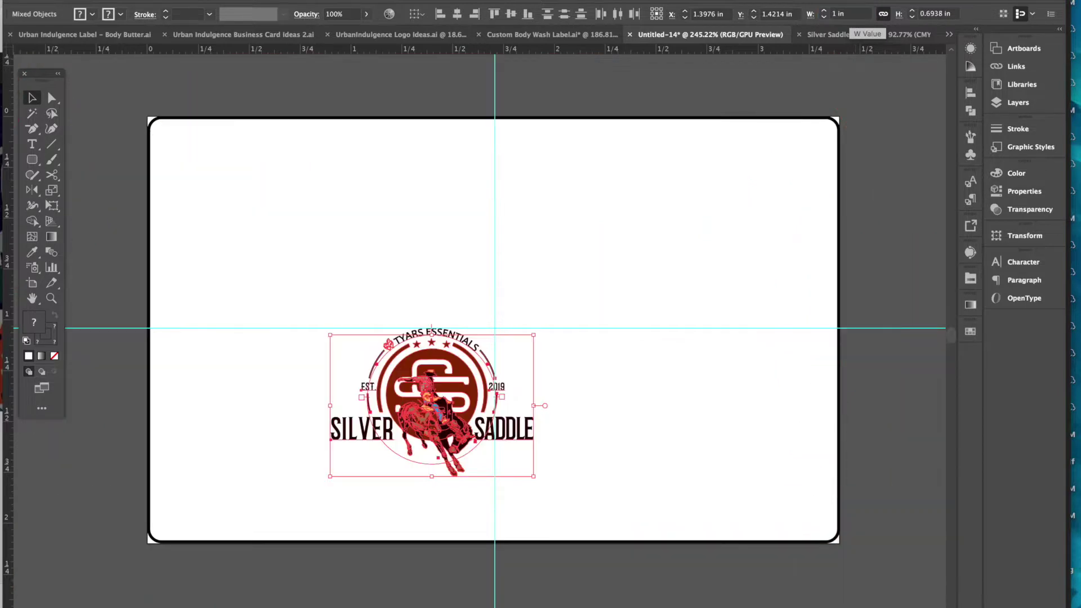
drag(433, 414, 325, 204)
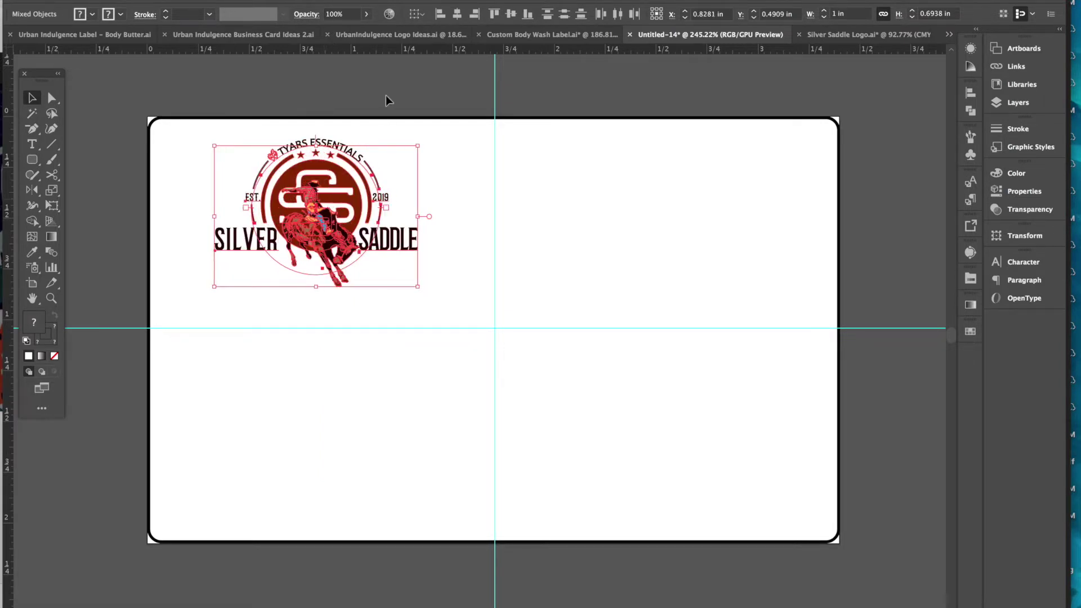
click(383, 82)
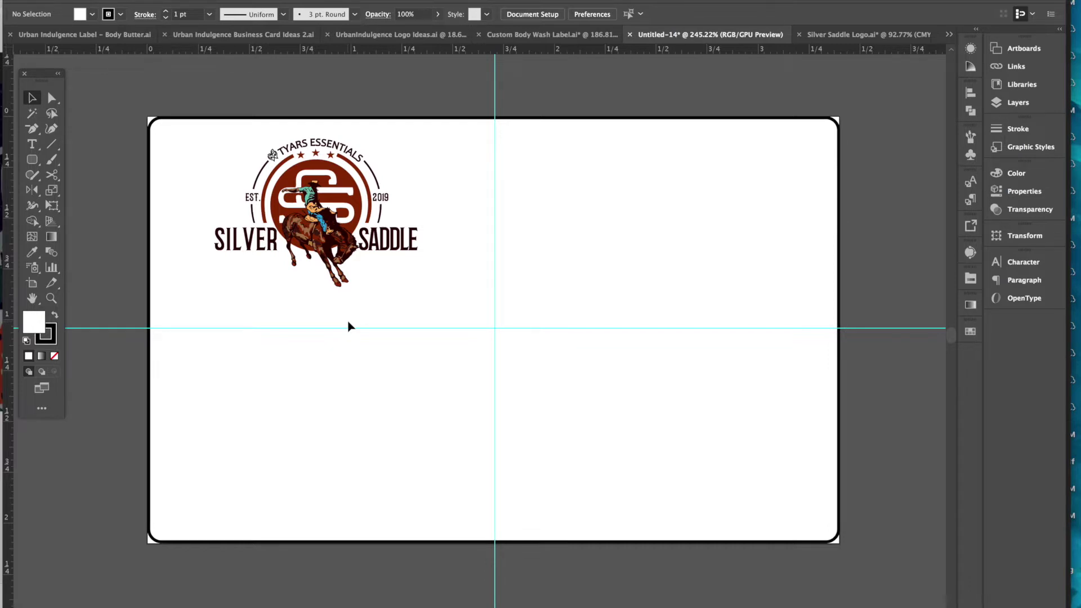
- Group all logo parts and enlarge the group to about 1.24 in wide, nudged slightly left
click(324, 210)
drag(195, 133, 446, 309)
key(ctrl+g)
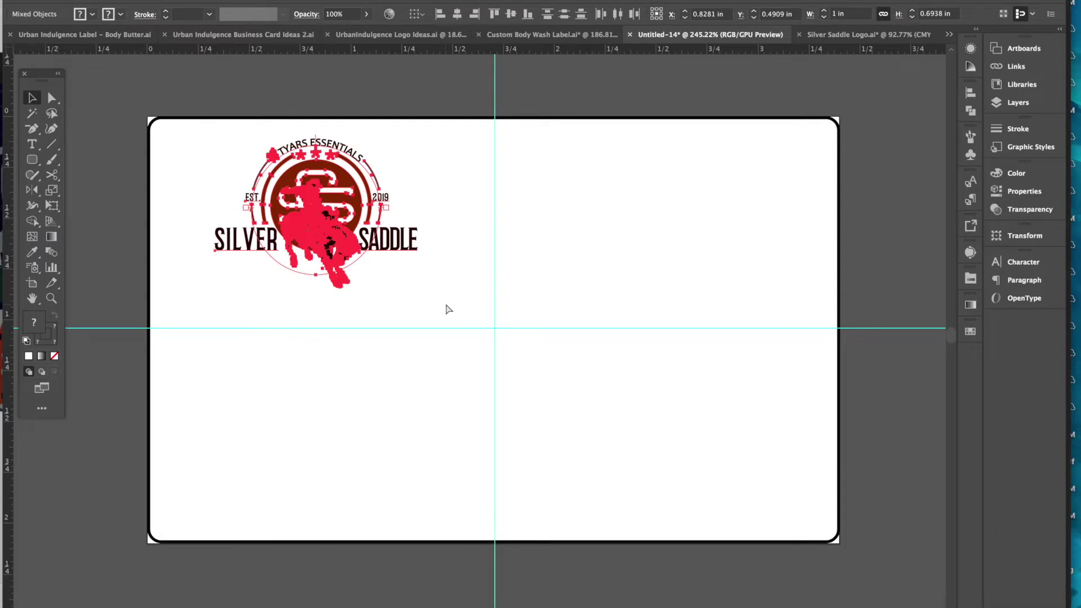
drag(420, 288, 468, 323)
drag(344, 261, 321, 262)
click(363, 90)
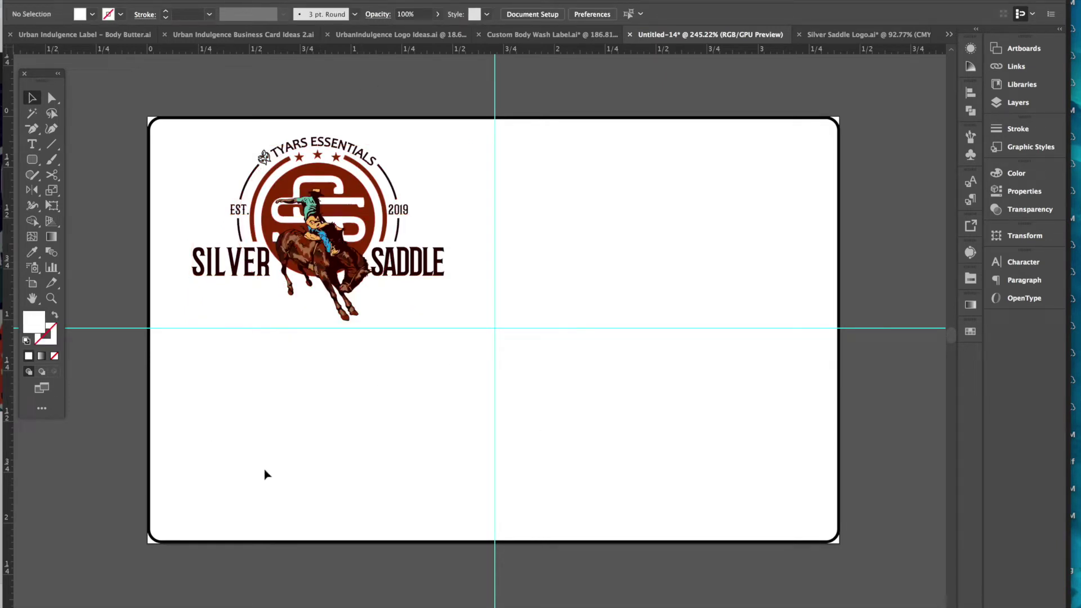
- Type 'Cologne Body Spray' below the logo and shift the text to the left
click(34, 144)
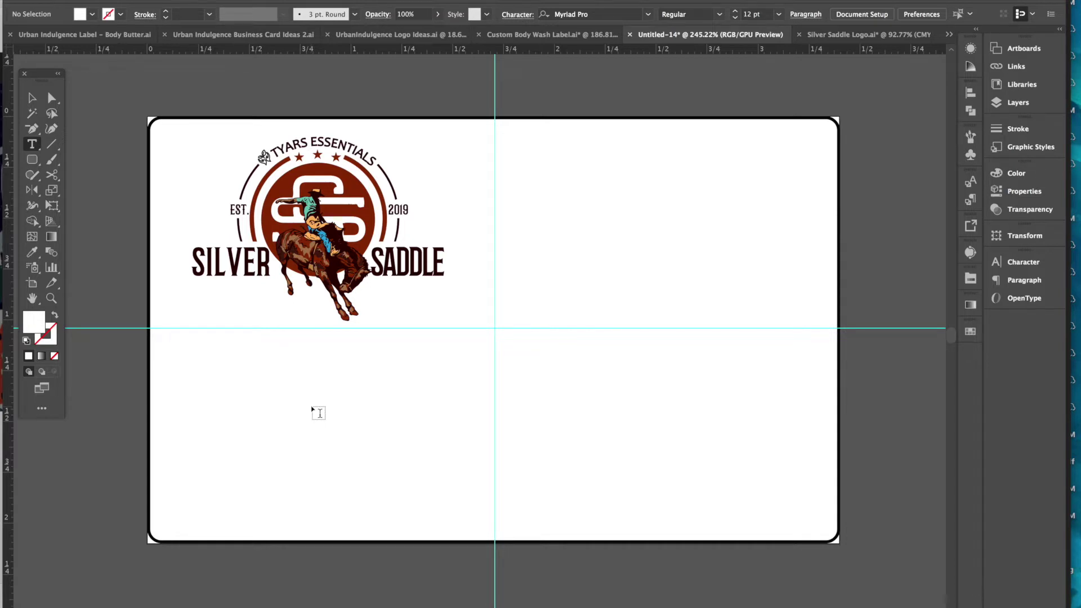
click(300, 385)
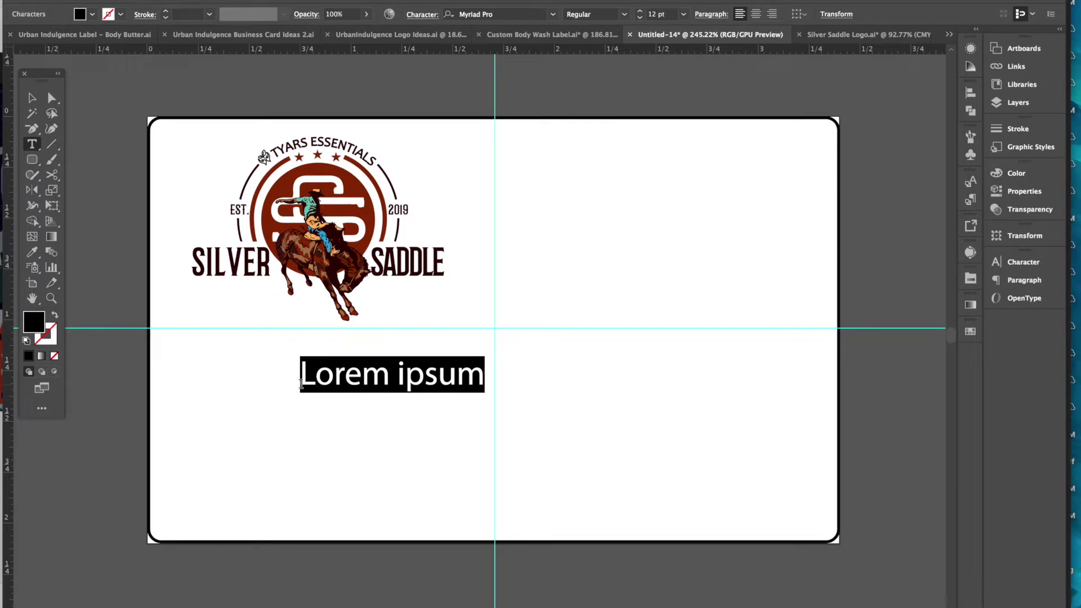
text(Cologne )
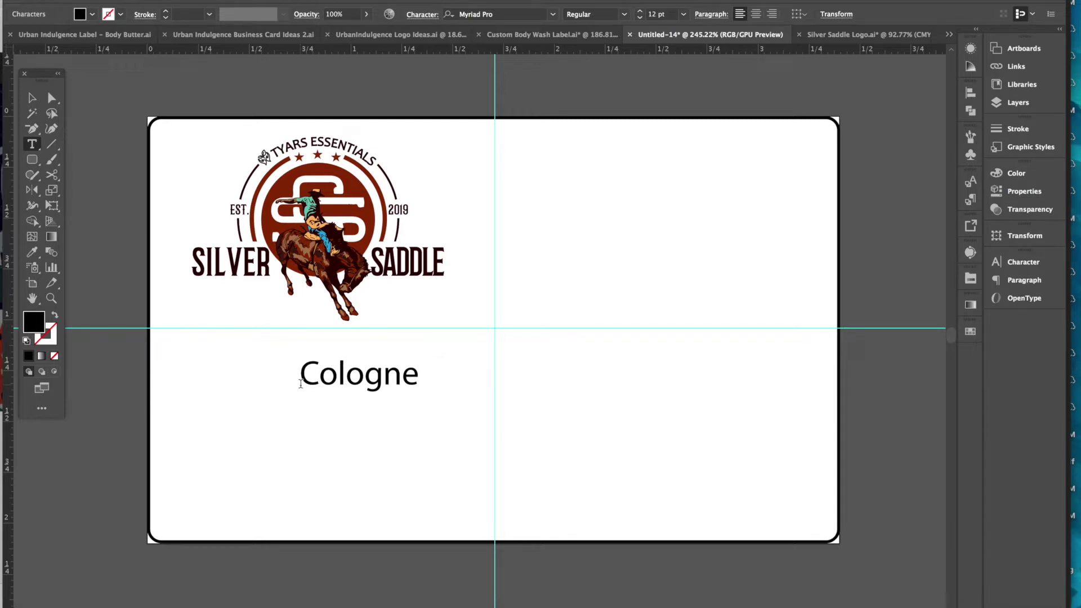
text(Body Spray)
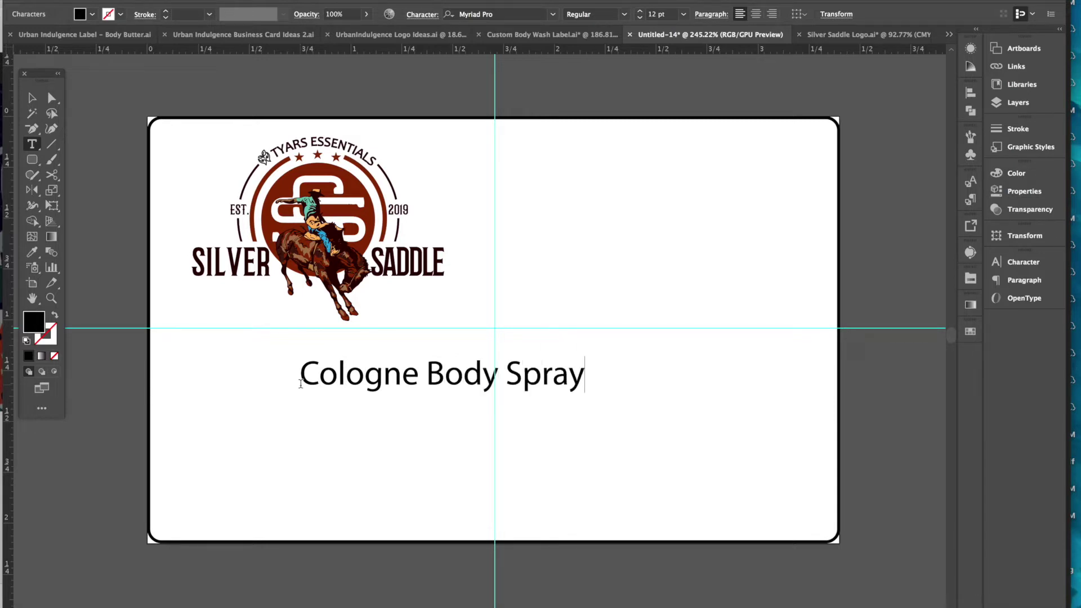
click(33, 100)
mouse_move(477, 386)
mouse_down()
mouse_move(353, 386)
mouse_move(373, 380)
mouse_up()
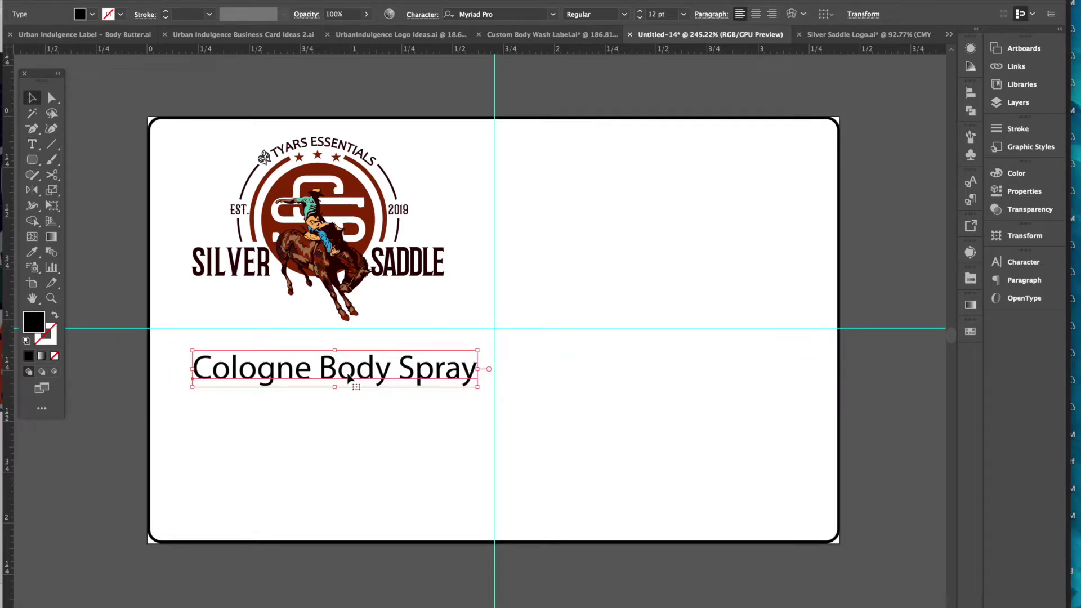
drag(327, 377, 318, 372)
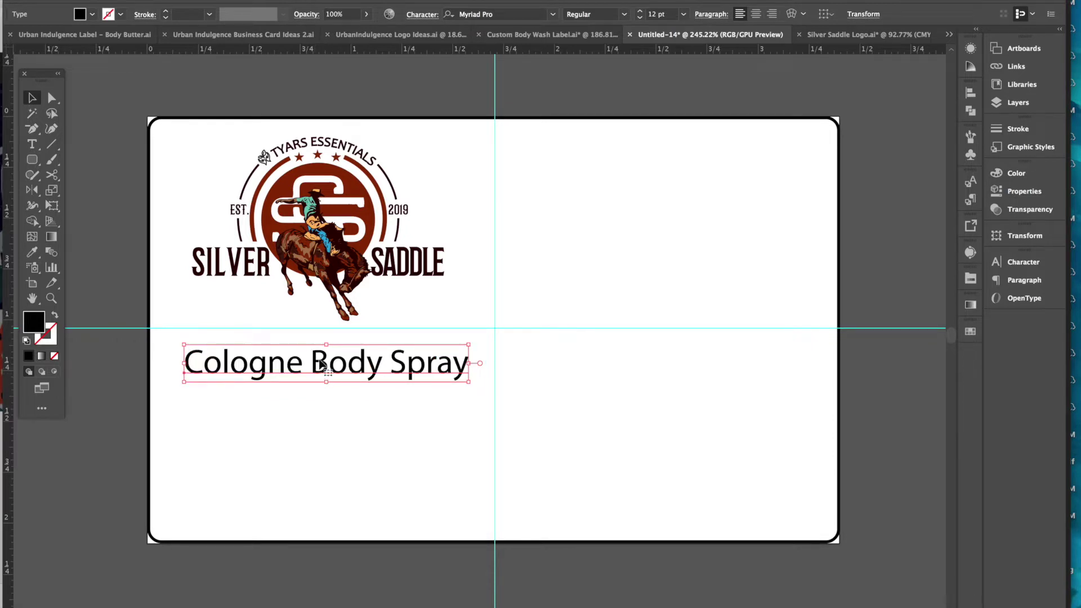
- Delete 'Cologne' so the line reads 'Body Spray', and position it under the logo
double_click(319, 364)
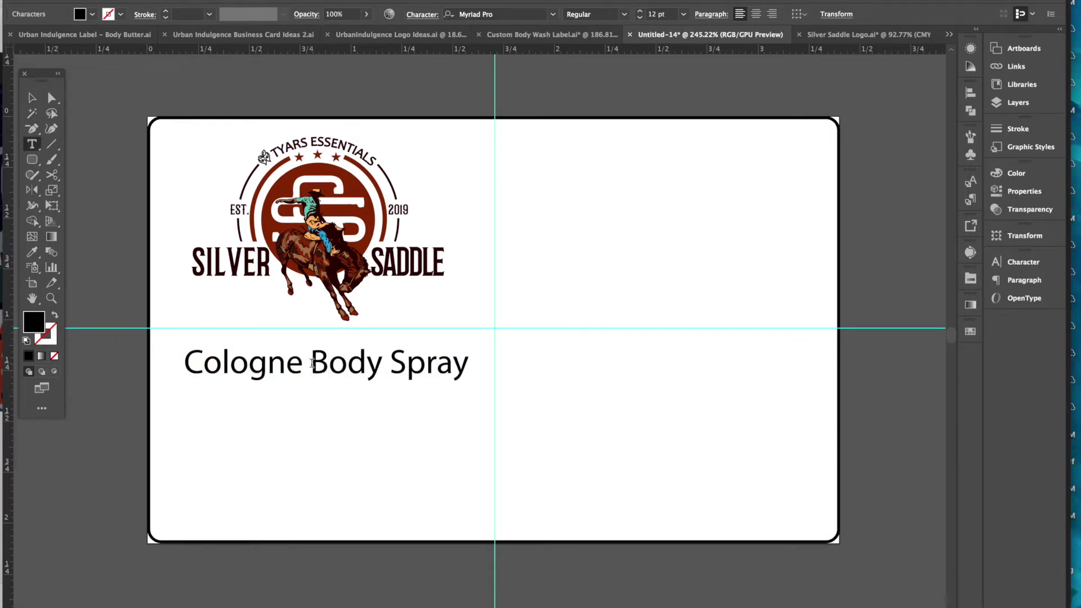
drag(319, 363, 164, 362)
key(BackSpace)
click(33, 98)
mouse_move(304, 368)
mouse_down()
mouse_move(336, 382)
mouse_move(361, 371)
mouse_up()
click(388, 459)
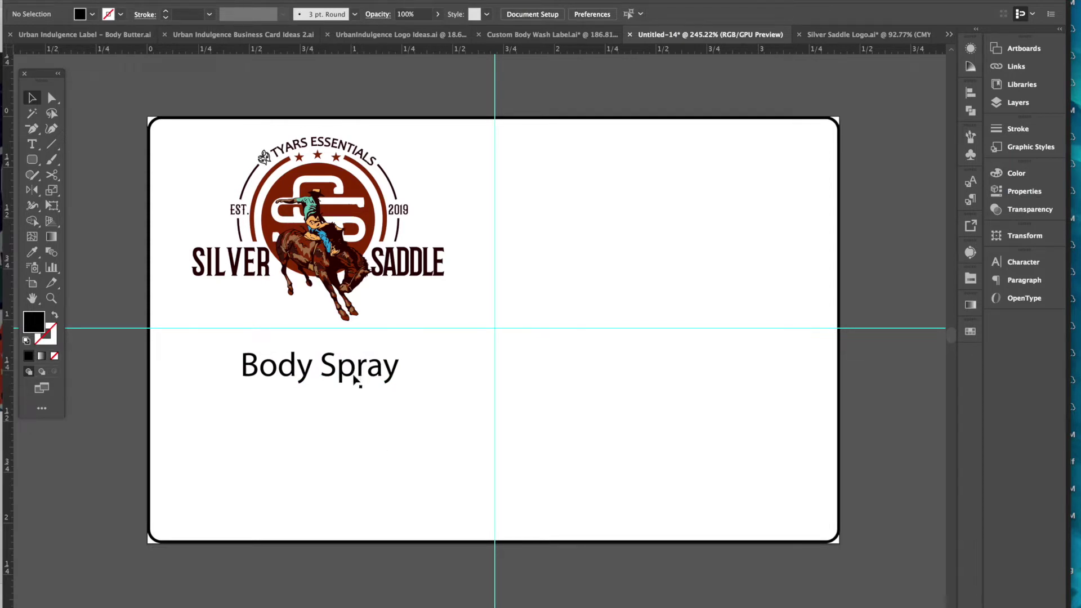
- Duplicate the Body Spray line downward and retype the copy as 'Refreshly scented fragrance'
drag(356, 383, 352, 419)
triple_click(351, 417)
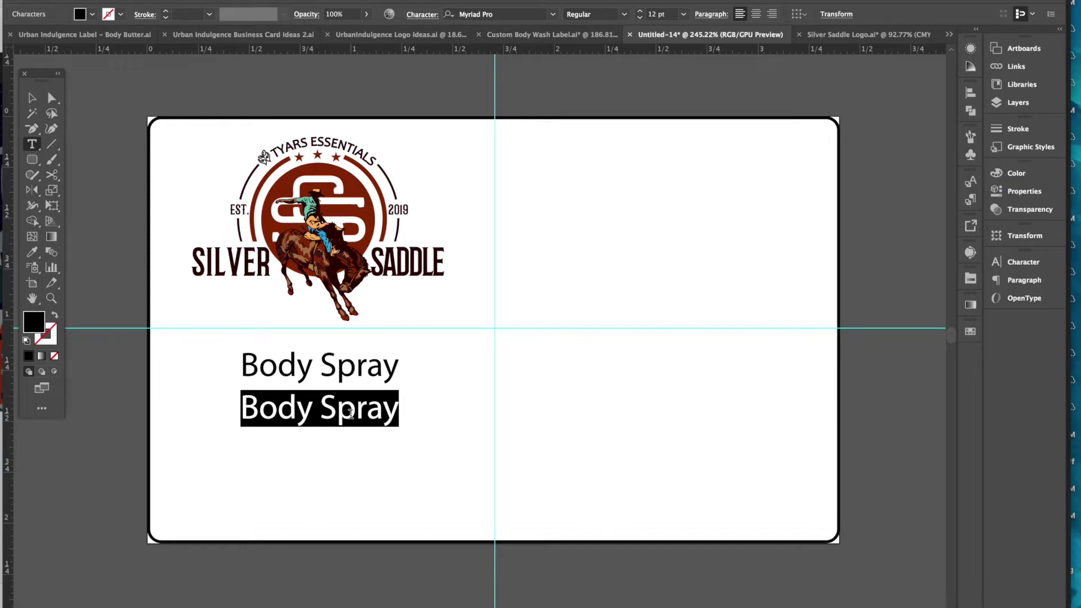
text(R)
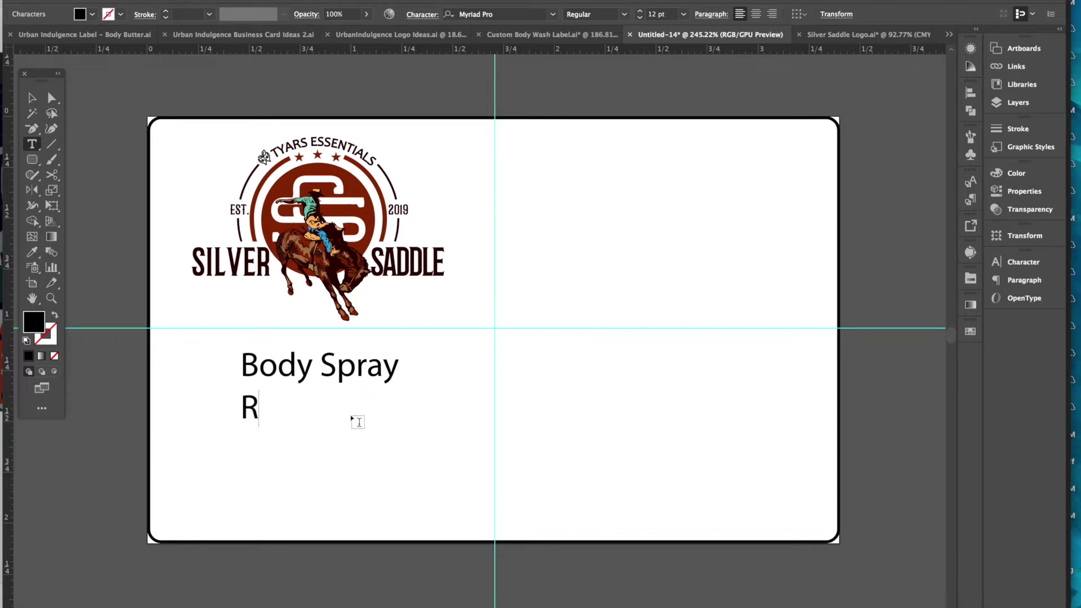
text(efreshly )
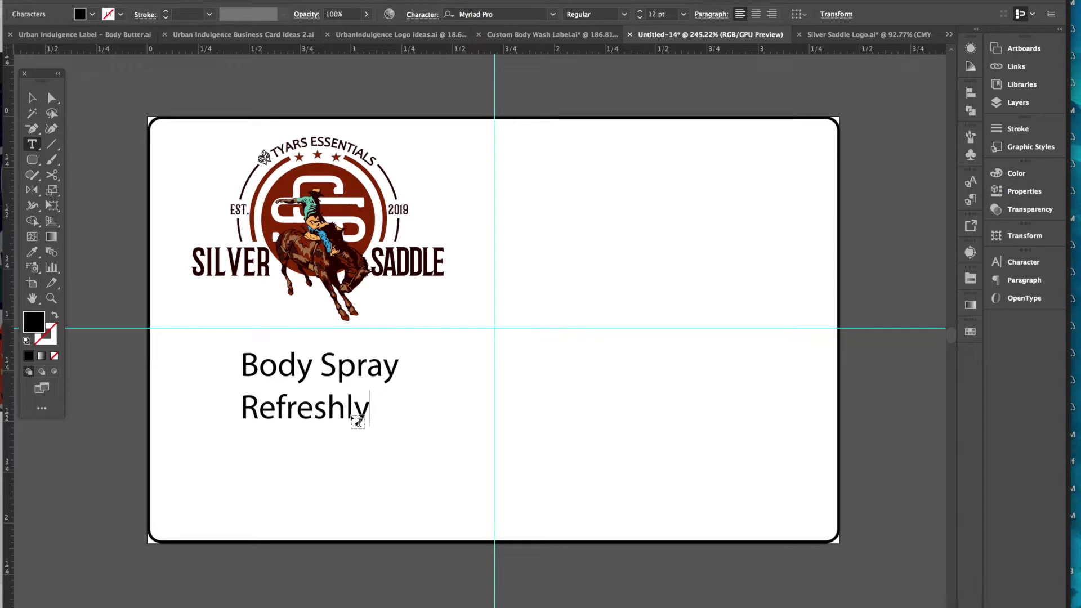
text(scent)
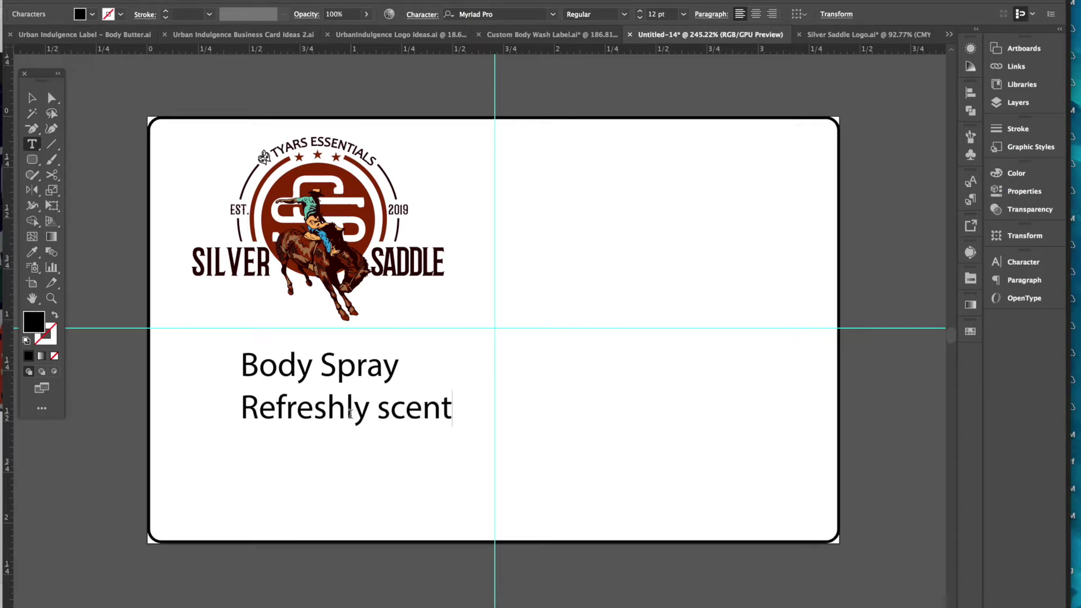
text(ed fr)
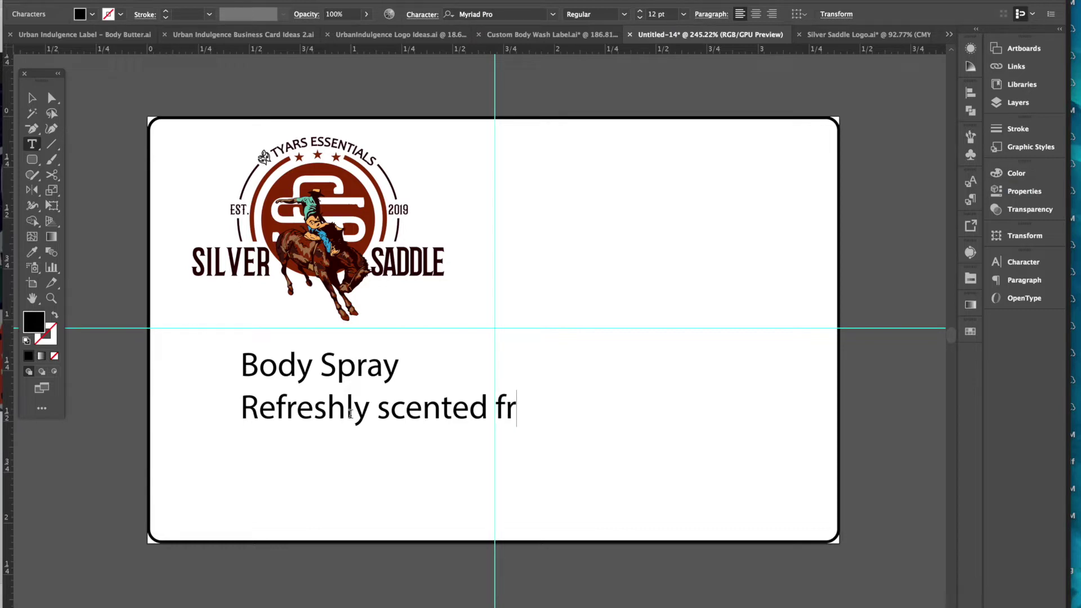
text(agrance)
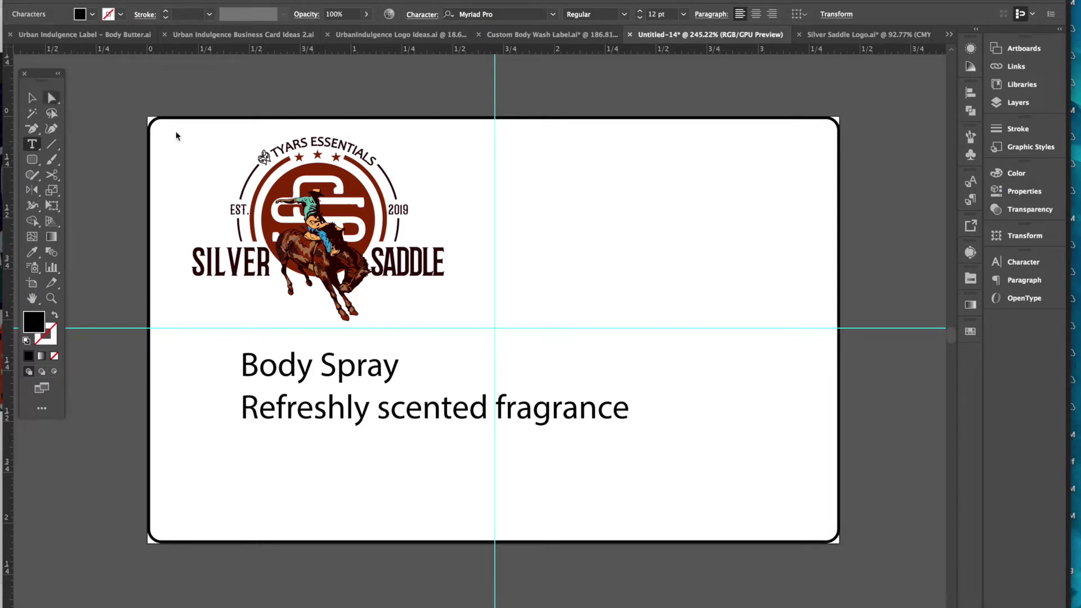
click(32, 97)
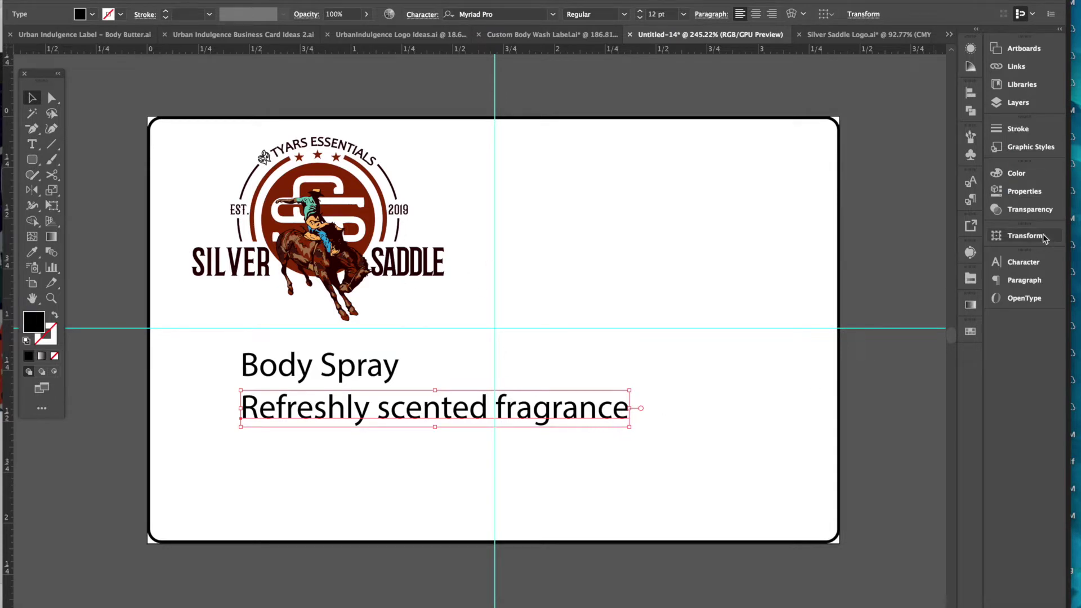
- Set the tagline to 9 pt in the Character panel and center it beneath Body Spray
click(1034, 262)
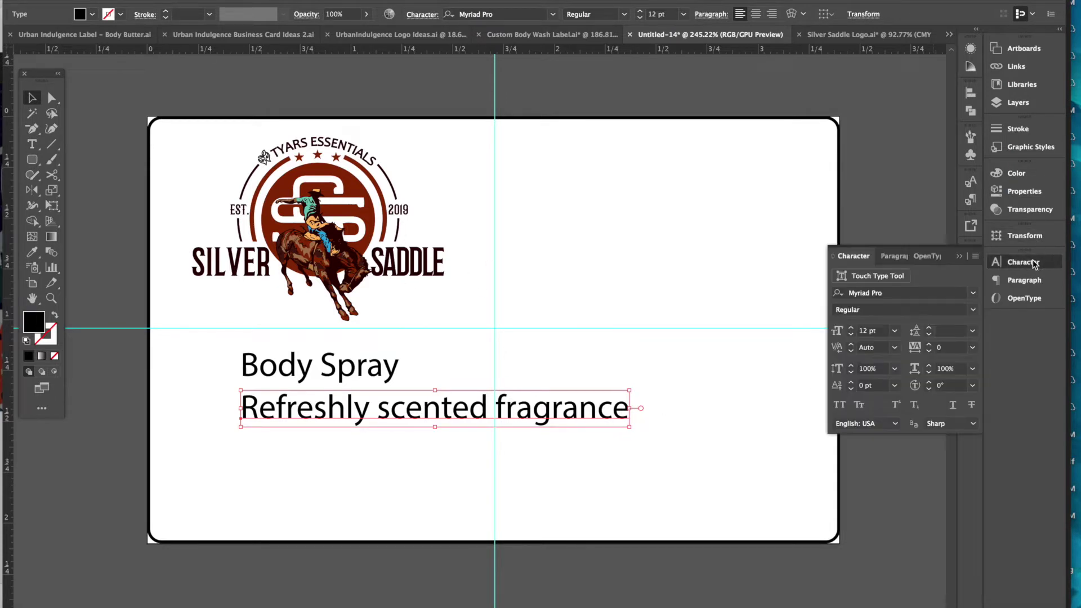
click(895, 331)
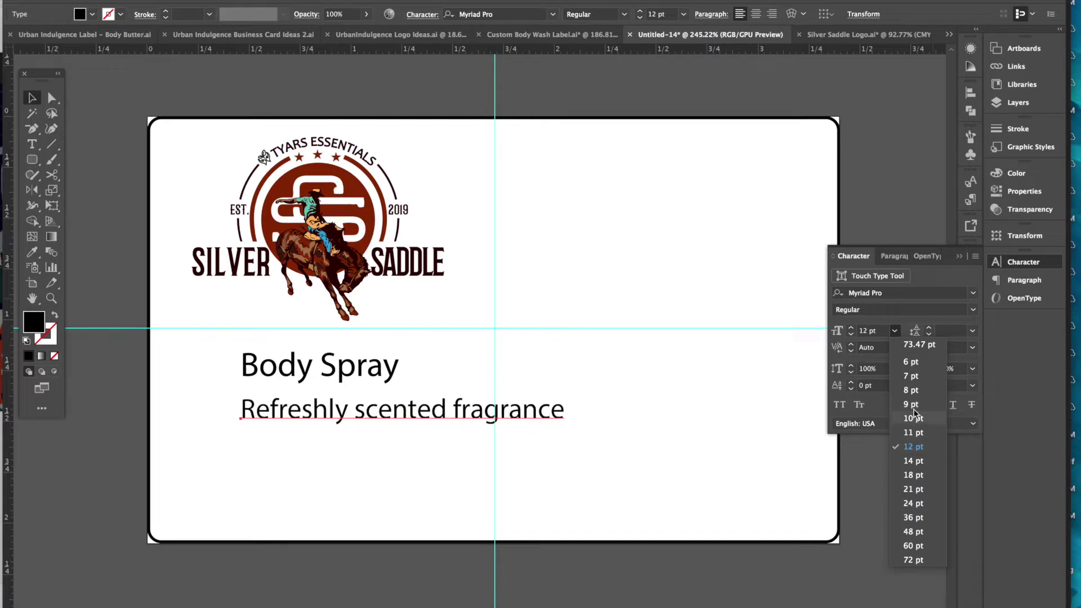
click(913, 405)
drag(465, 420, 411, 415)
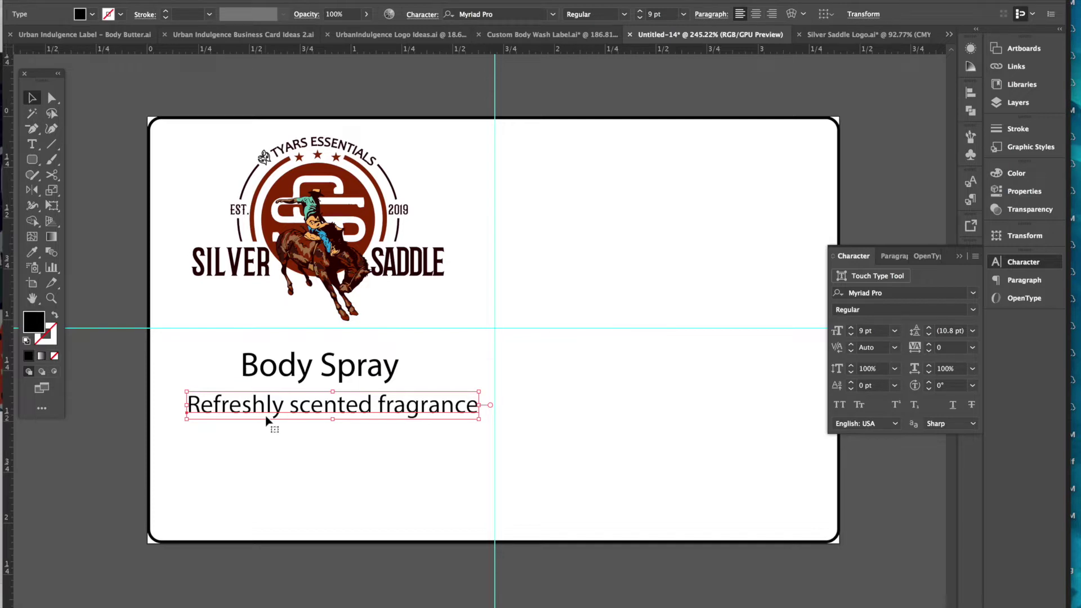
click(333, 374)
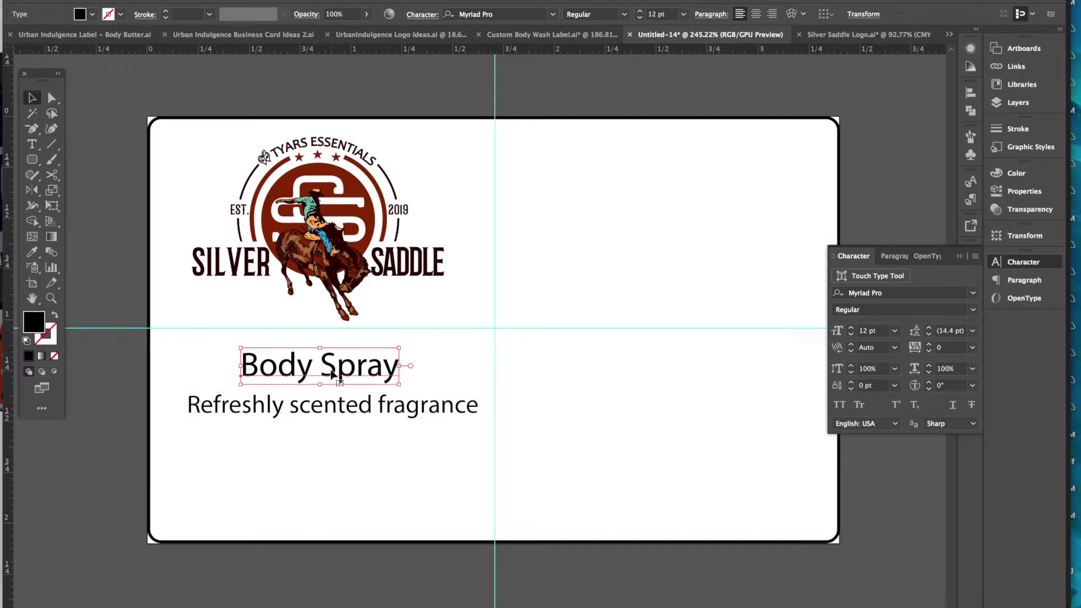
click(324, 415)
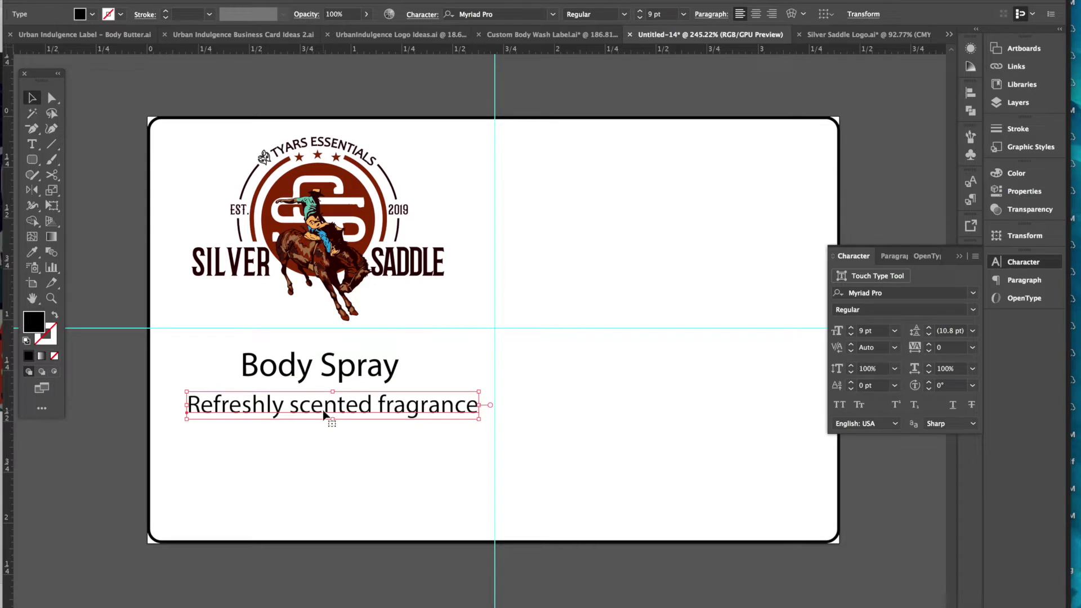
click(313, 471)
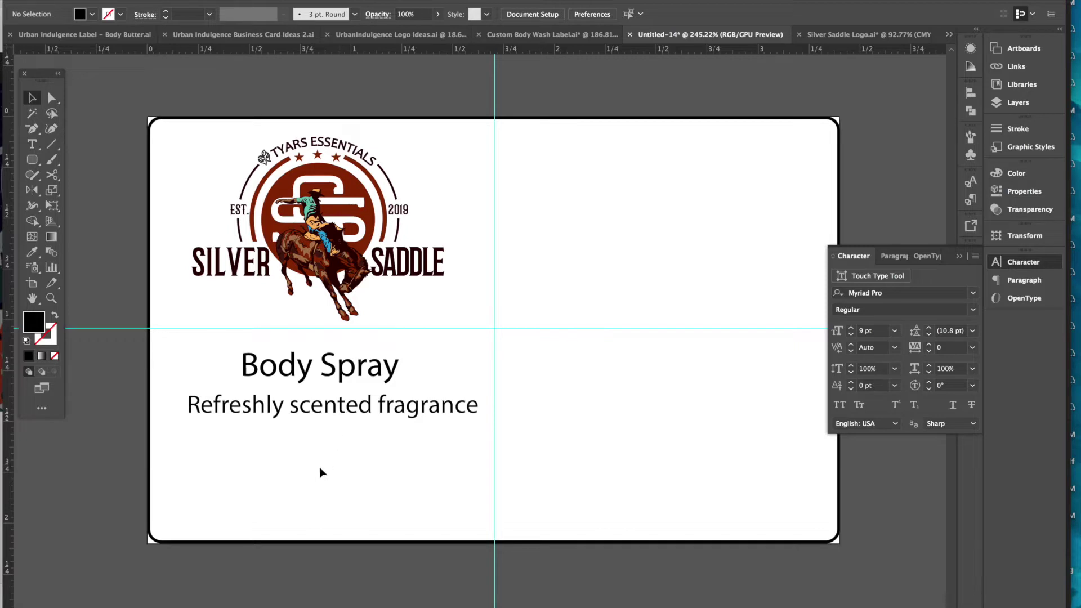
click(32, 144)
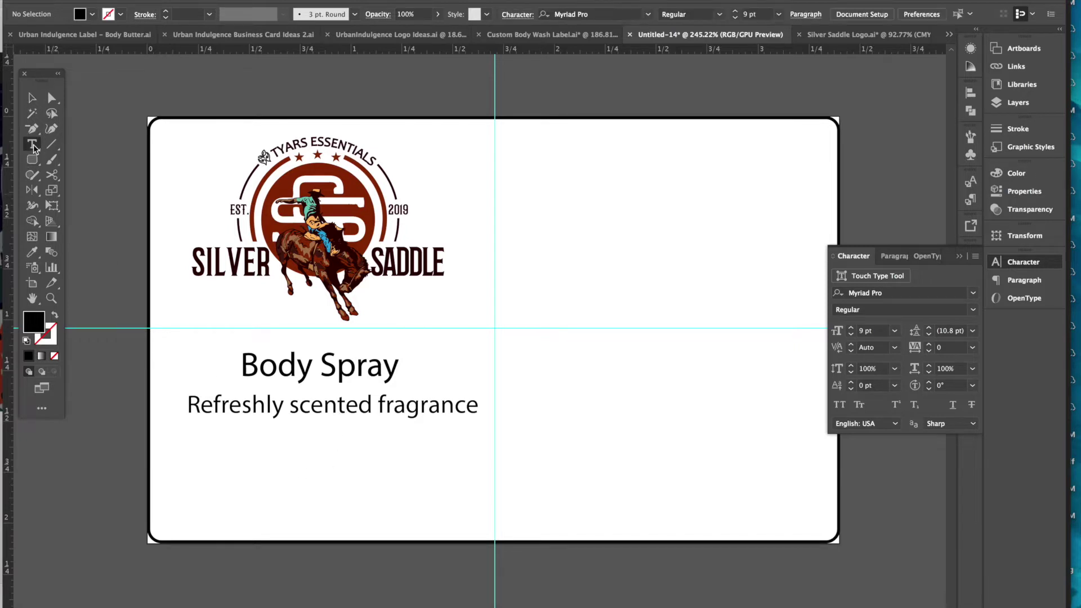
- Type '8 oz (' as a new text line near the bottom of the label
click(297, 511)
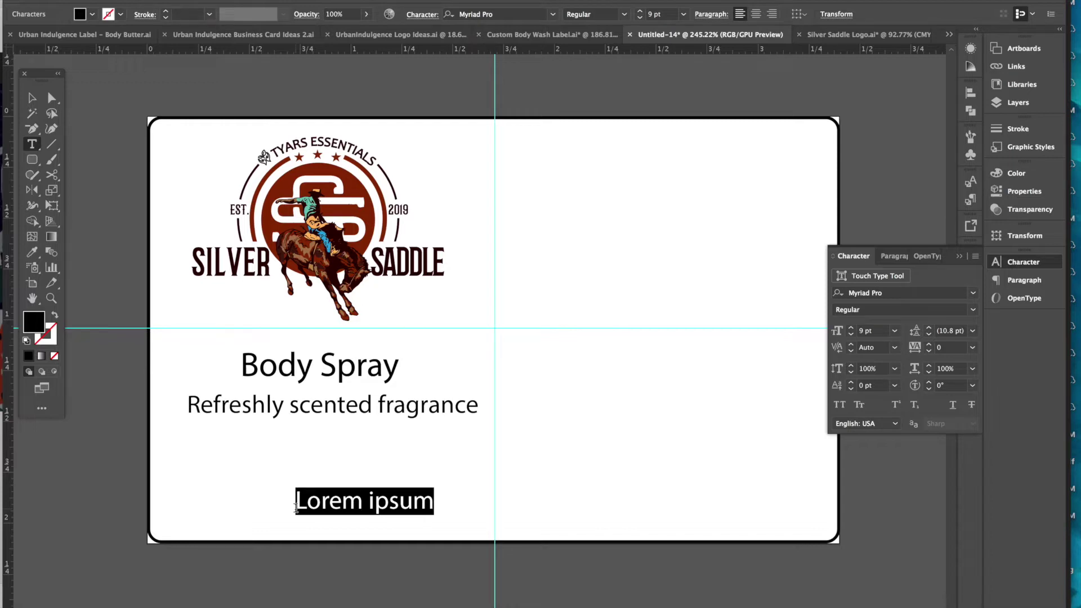
text(8 oz)
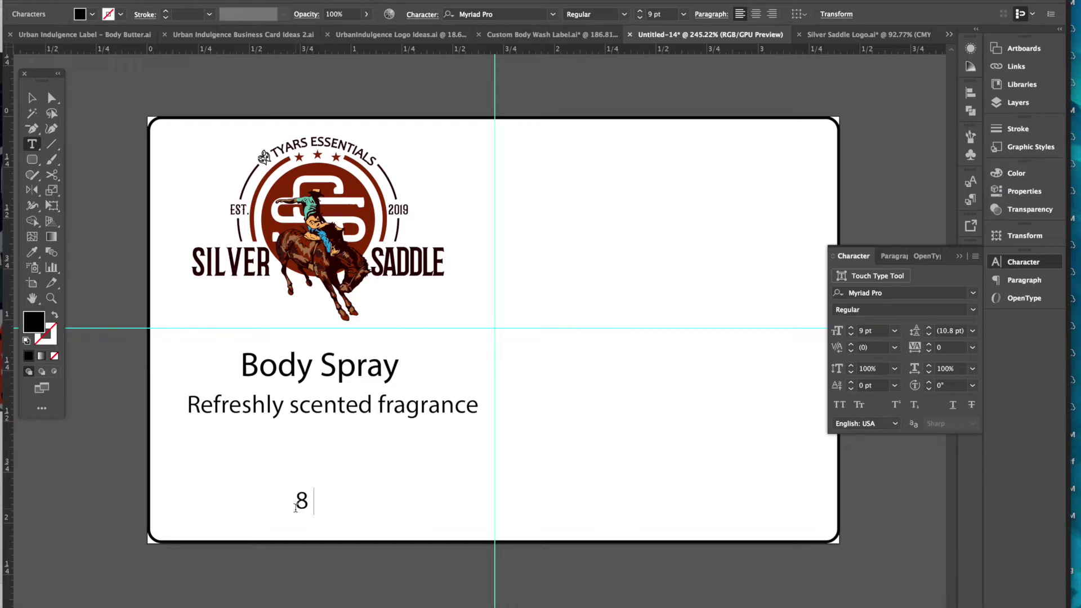
text( ()
- Search Google for 8 oz to ml in Chrome and copy the 236.588 mL result
click(141, 604)
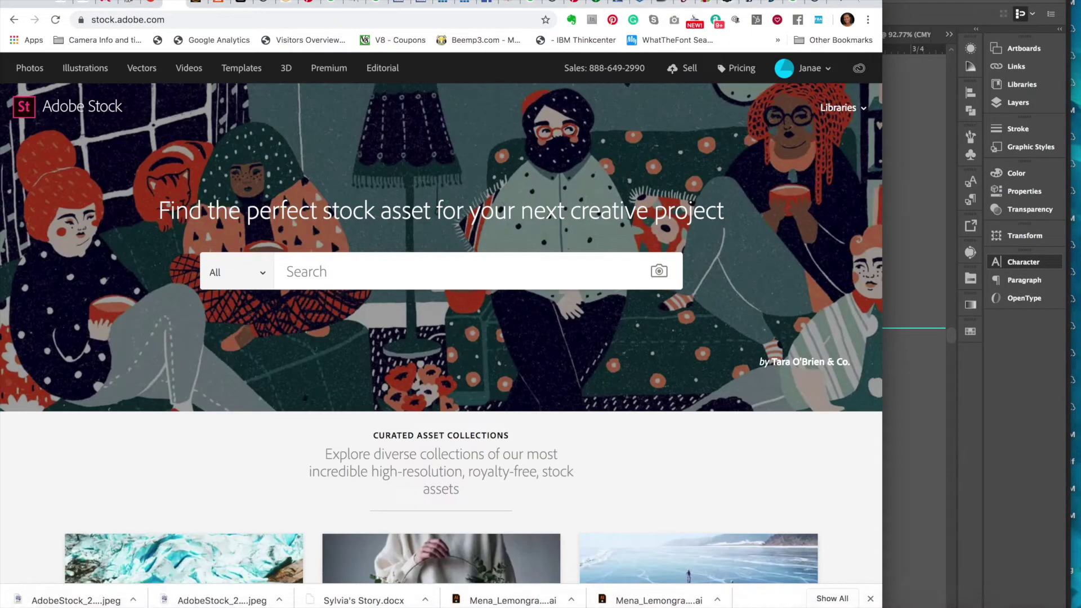
click(844, 4)
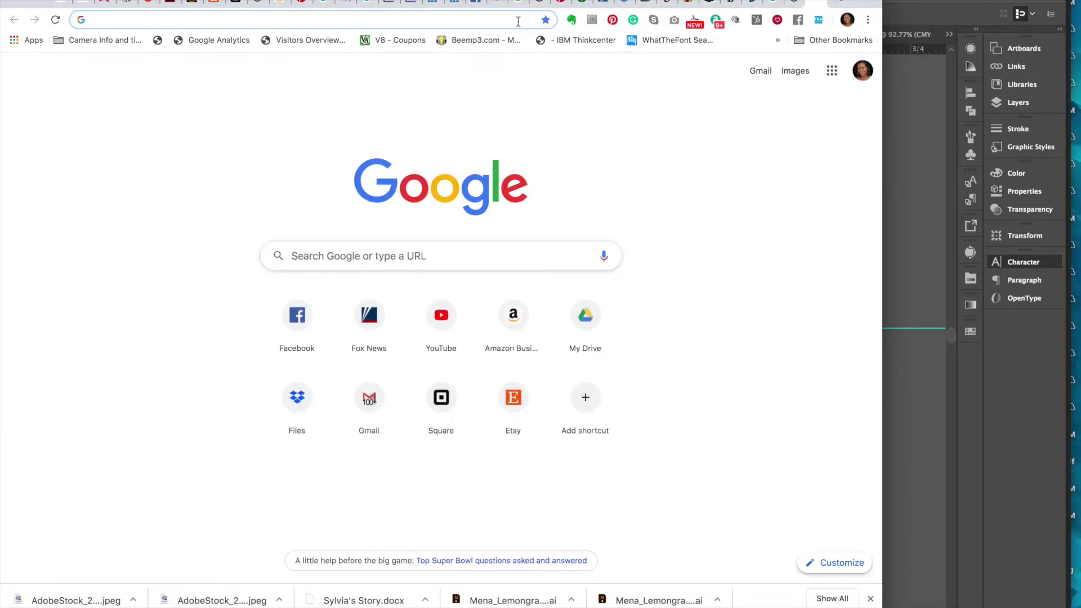
text(8oz tom)
key(Return)
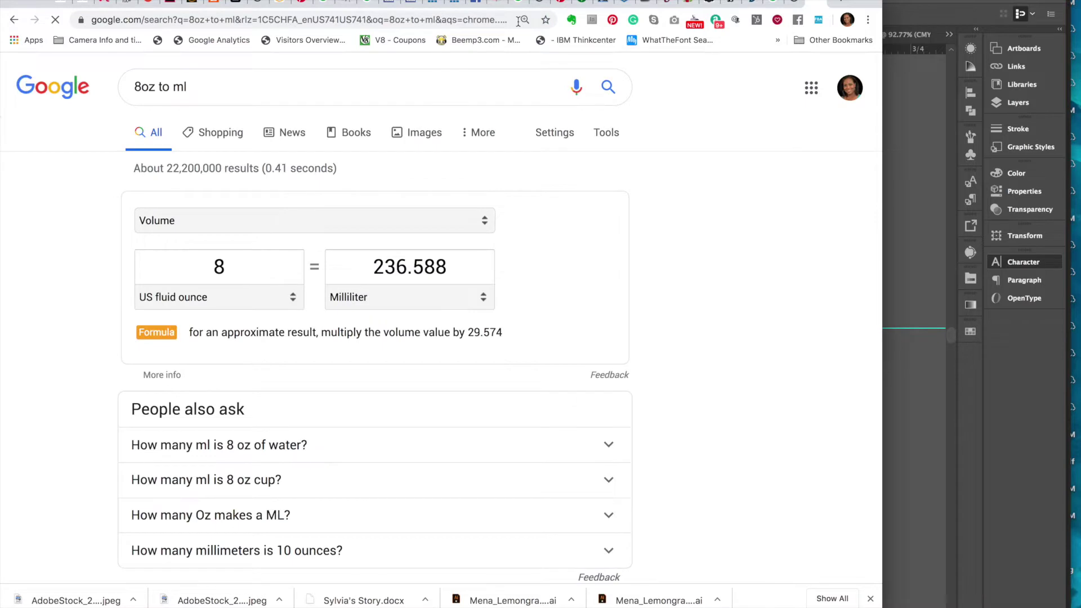
click(374, 271)
drag(374, 271, 451, 271)
key(super+c)
- Complete the volume line to read '8 oz ( 236 mL)' by pasting 236.588 and trimming the decimals
click(917, 273)
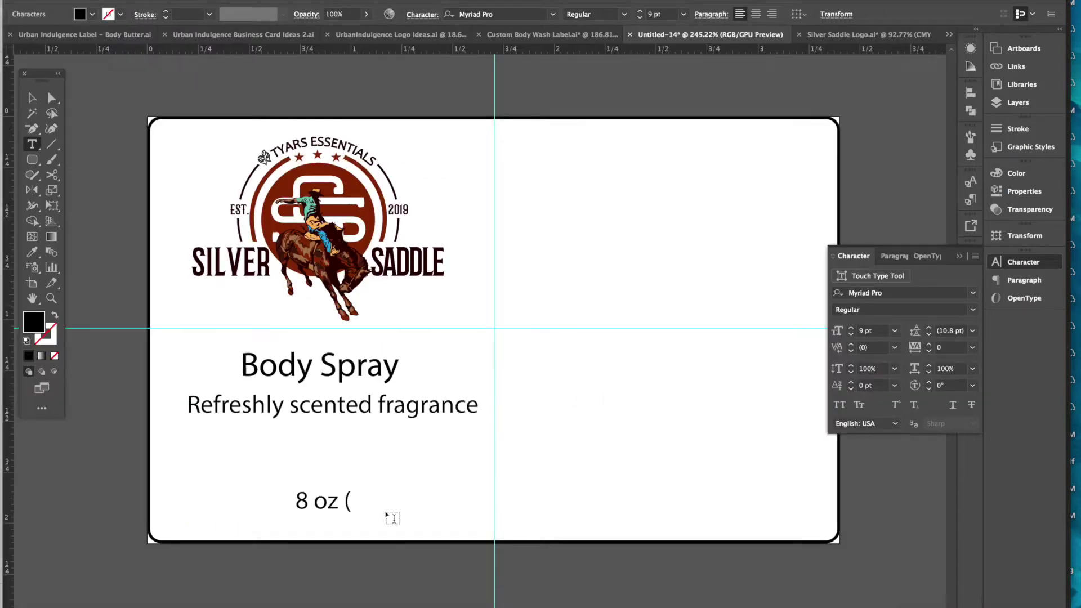
click(356, 502)
click(356, 502)
key(super+v)
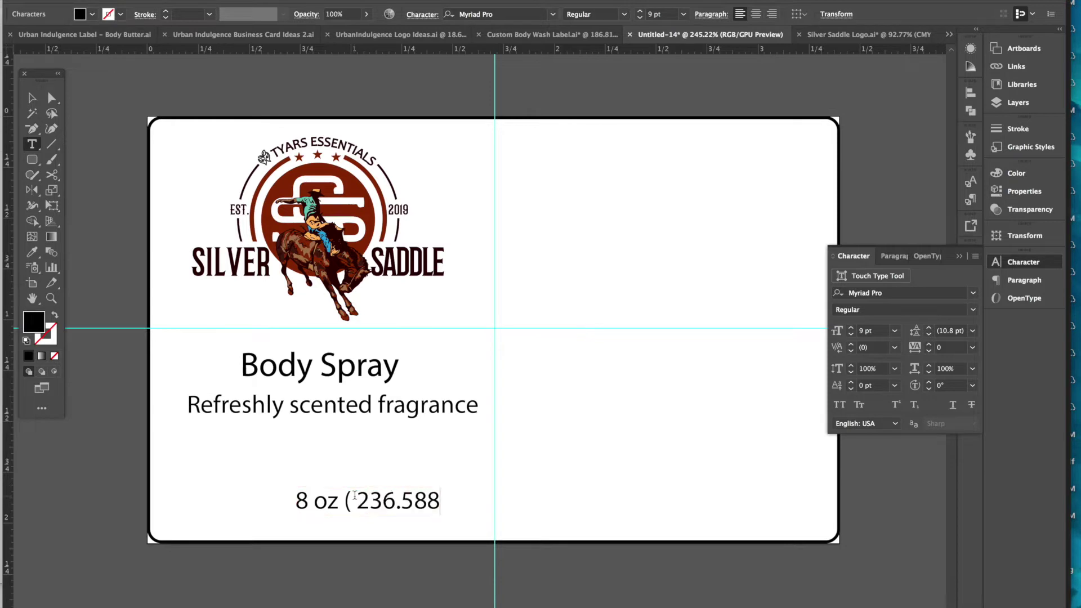
key(BackSpace)
key(BackSpace)
key(BackSpace)
key(BackSpace)
text(mL))
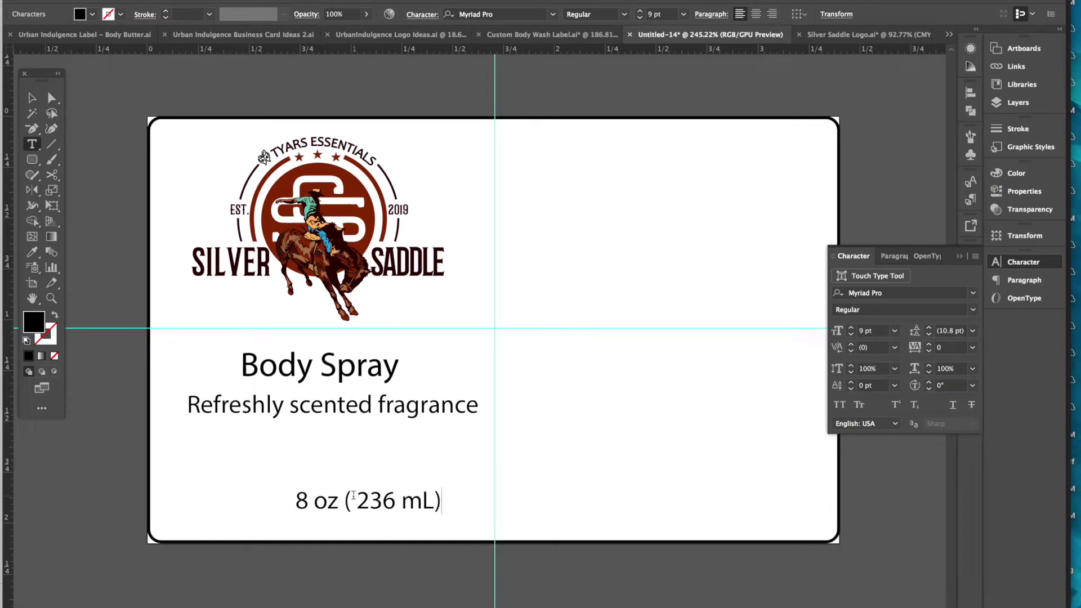
key(Escape)
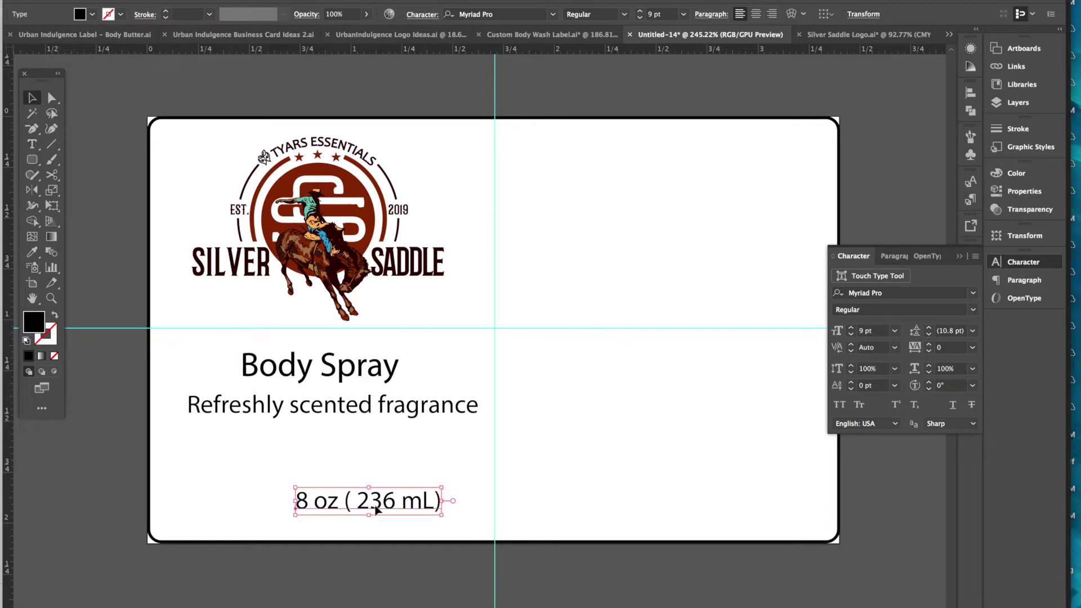
- Set the volume line to 12 pt and move it to the label centre
drag(411, 504, 366, 513)
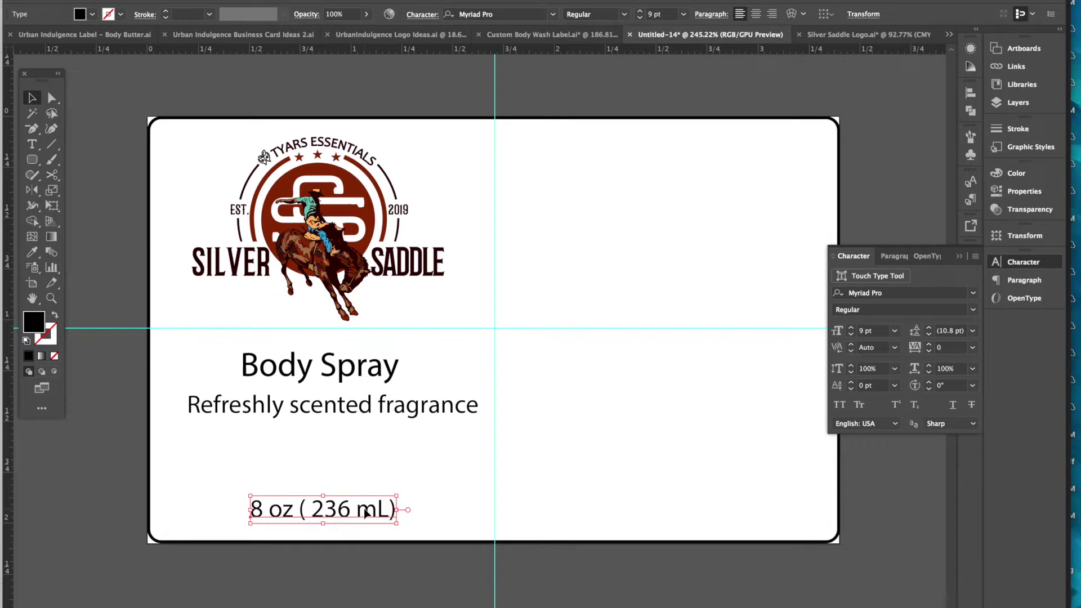
click(894, 331)
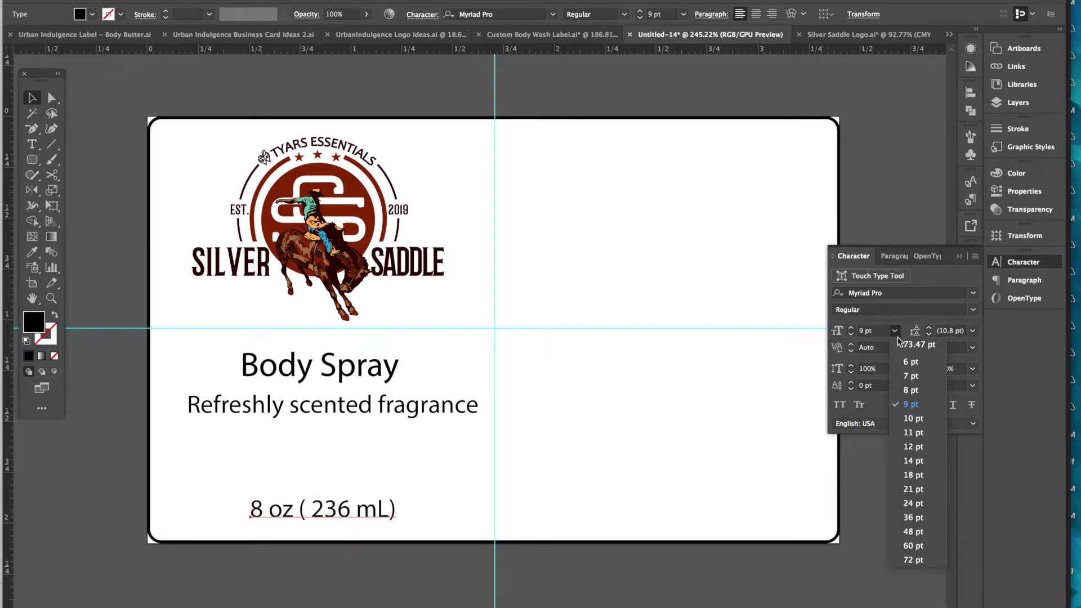
click(913, 447)
click(427, 577)
drag(390, 516, 363, 519)
click(364, 569)
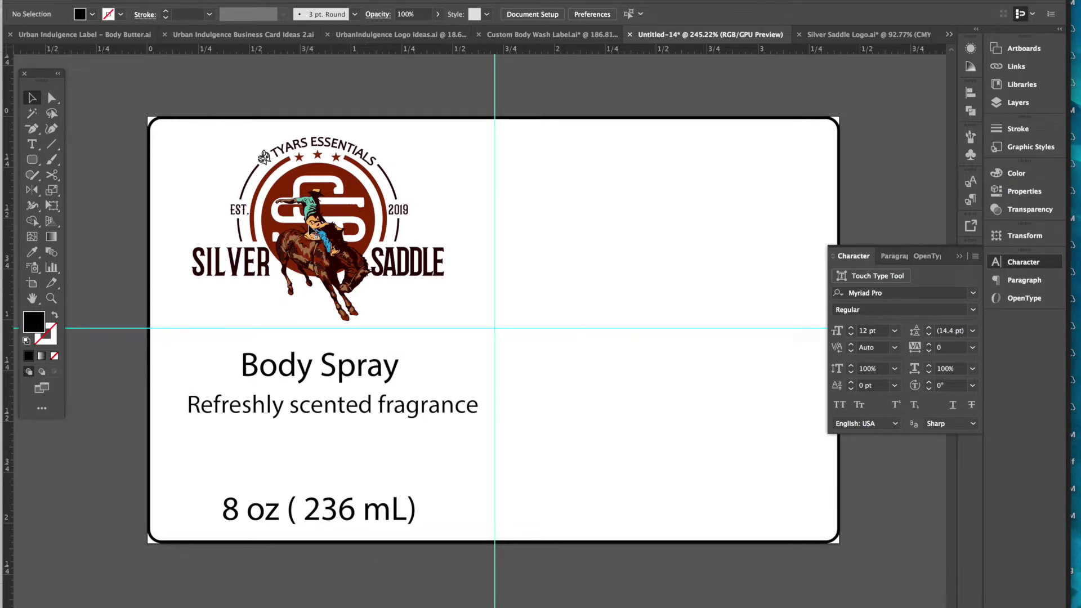
- Nudge the Silver Saddle logo right and down and the volume line right to align under Body Spray
click(319, 231)
drag(320, 231, 322, 236)
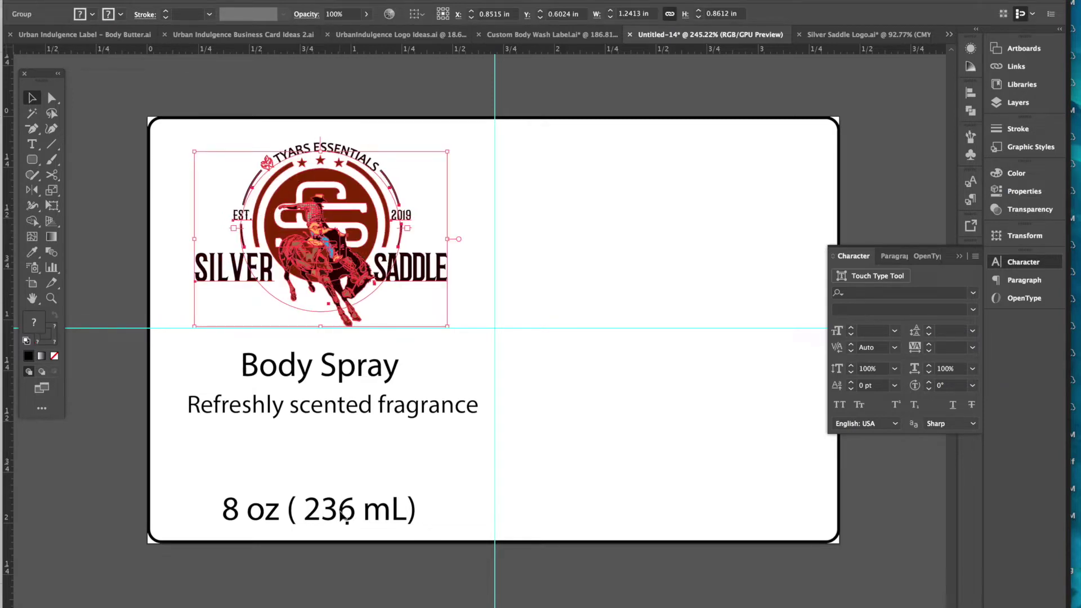
drag(334, 514, 341, 517)
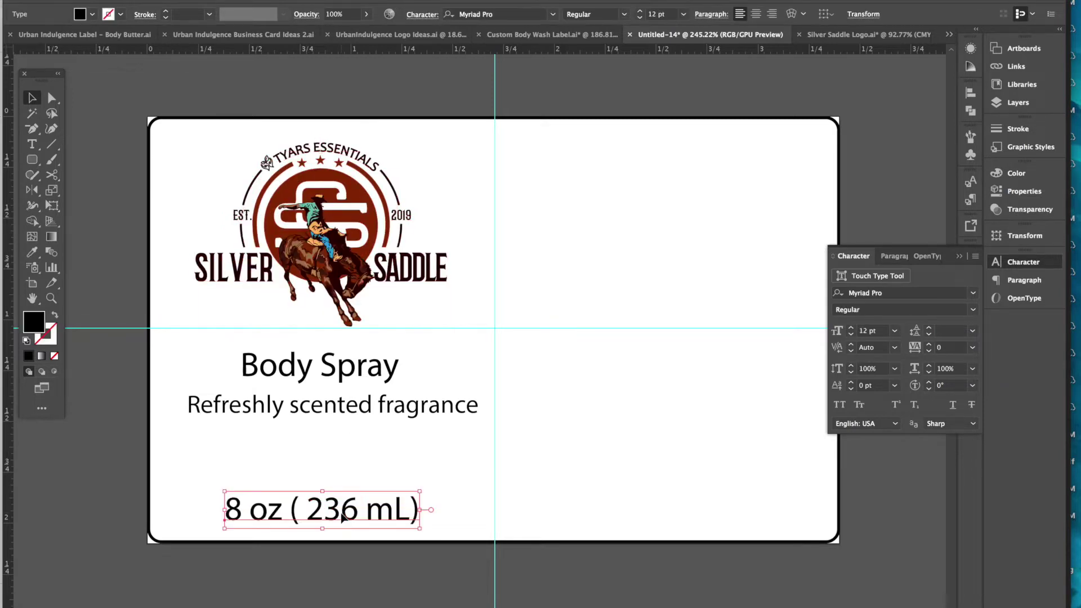
click(319, 376)
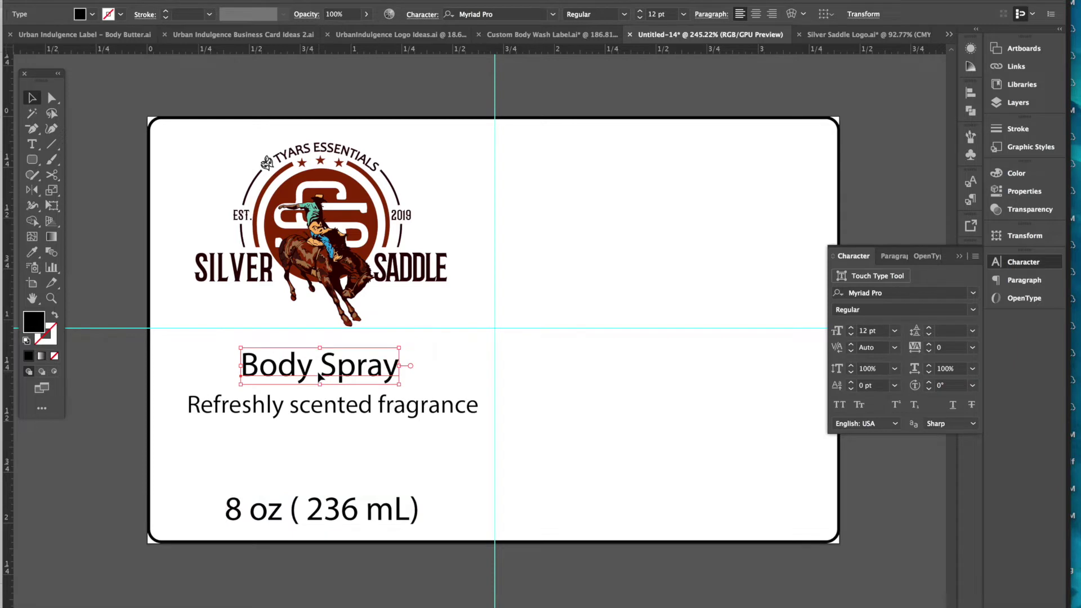
click(332, 419)
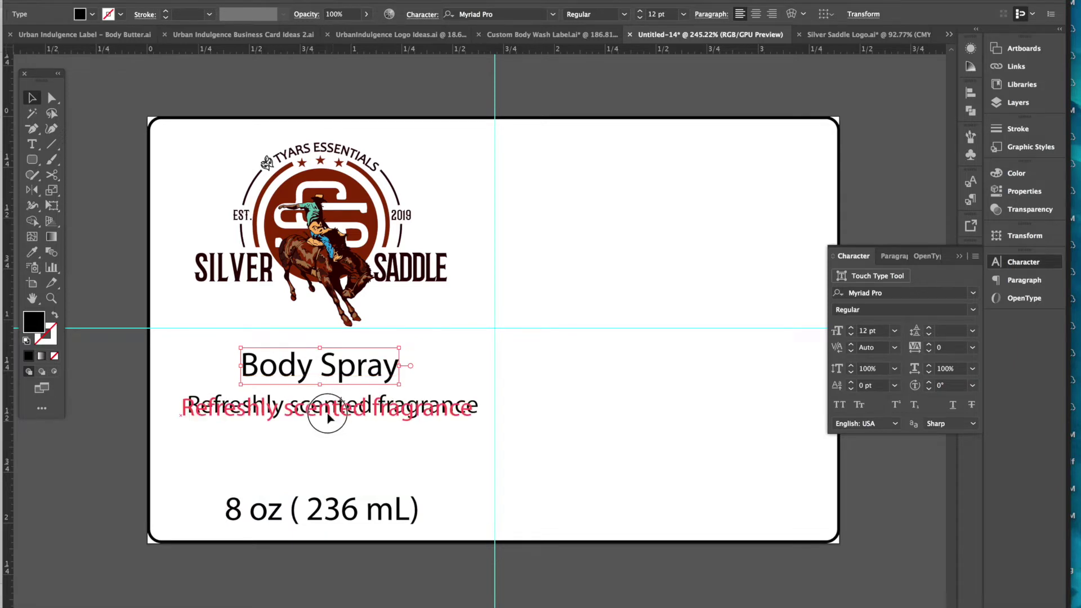
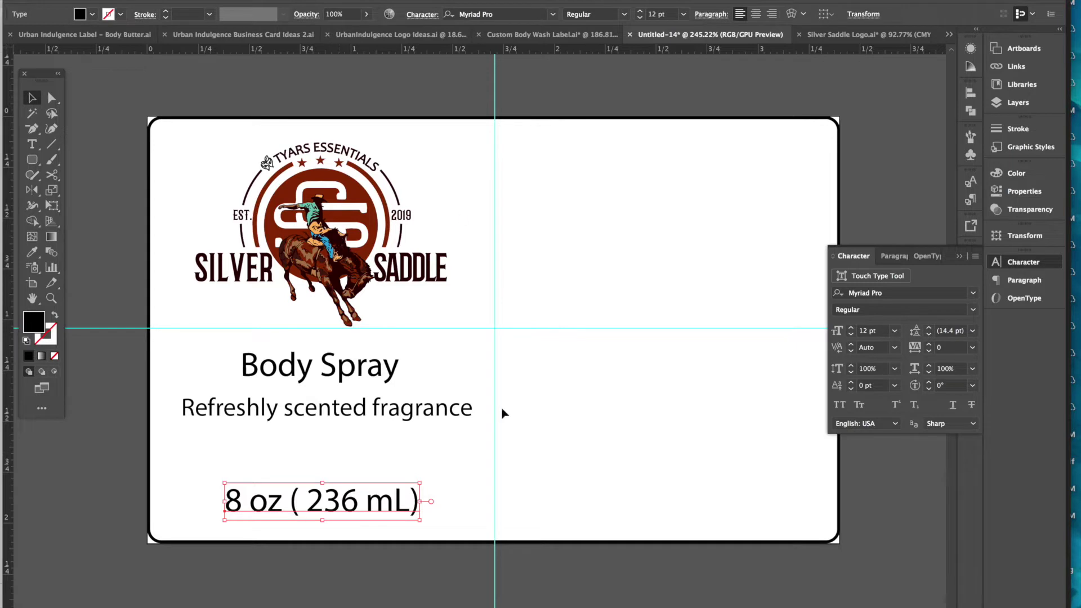
- Draw an area-type text box on the label's right half and set it to 7 pt
scroll(652, 288, right, 2)
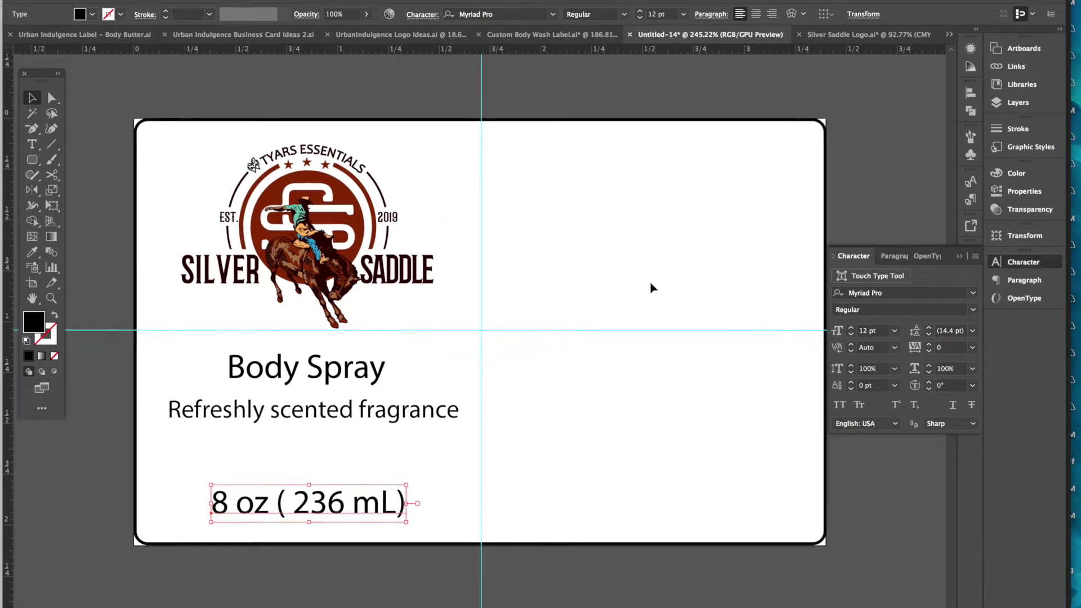
click(685, 569)
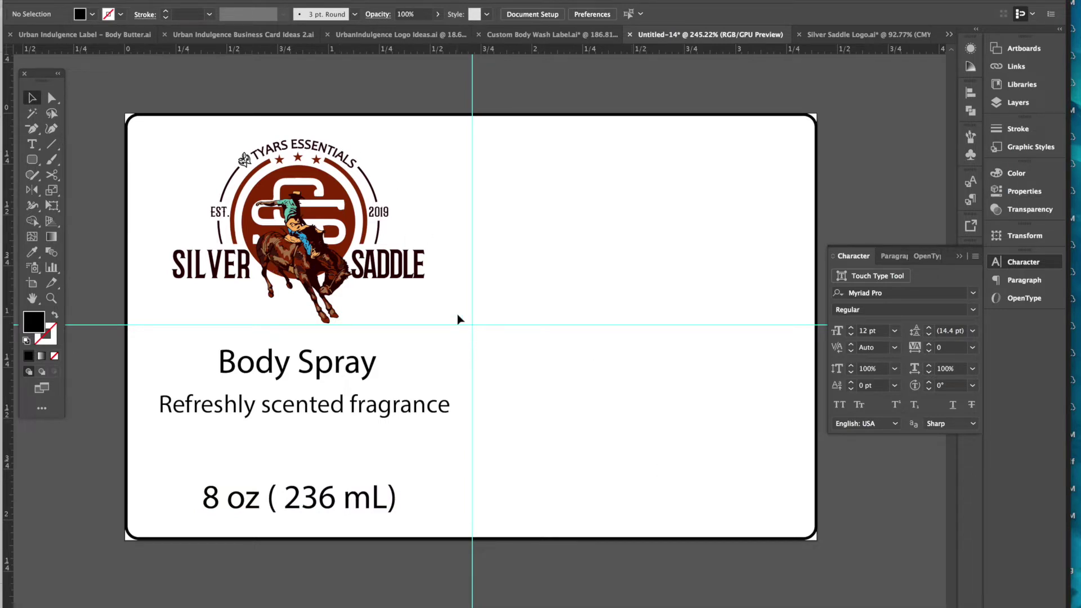
click(31, 144)
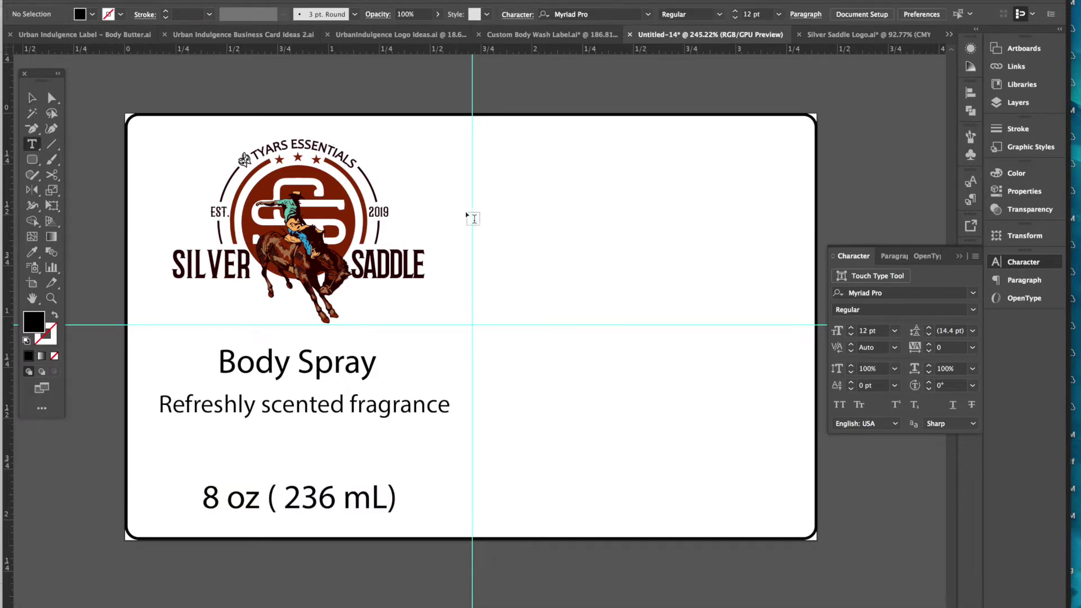
drag(513, 147, 775, 335)
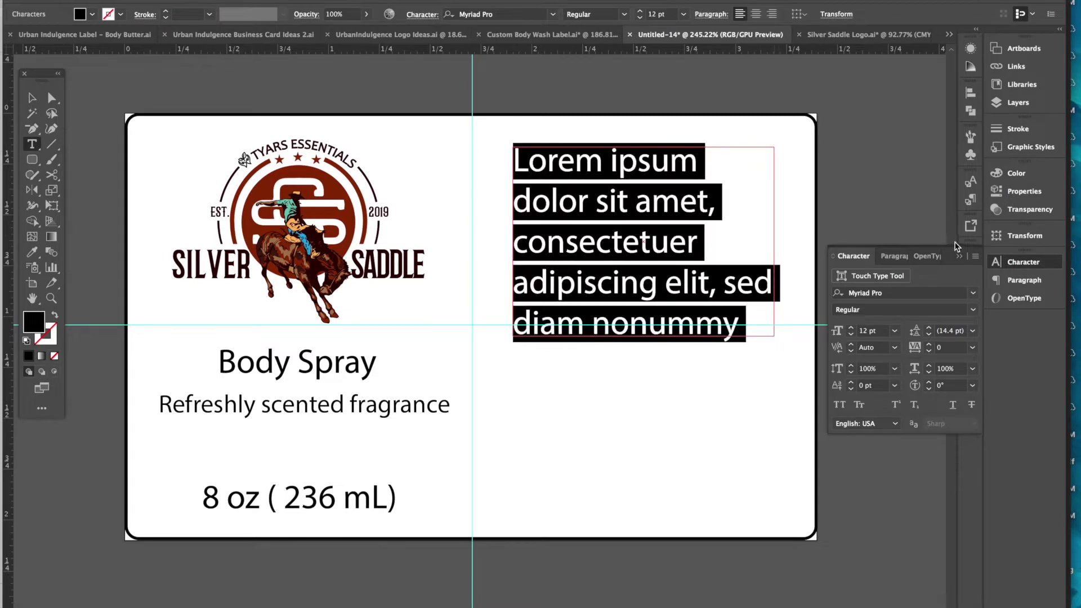
click(895, 331)
click(913, 376)
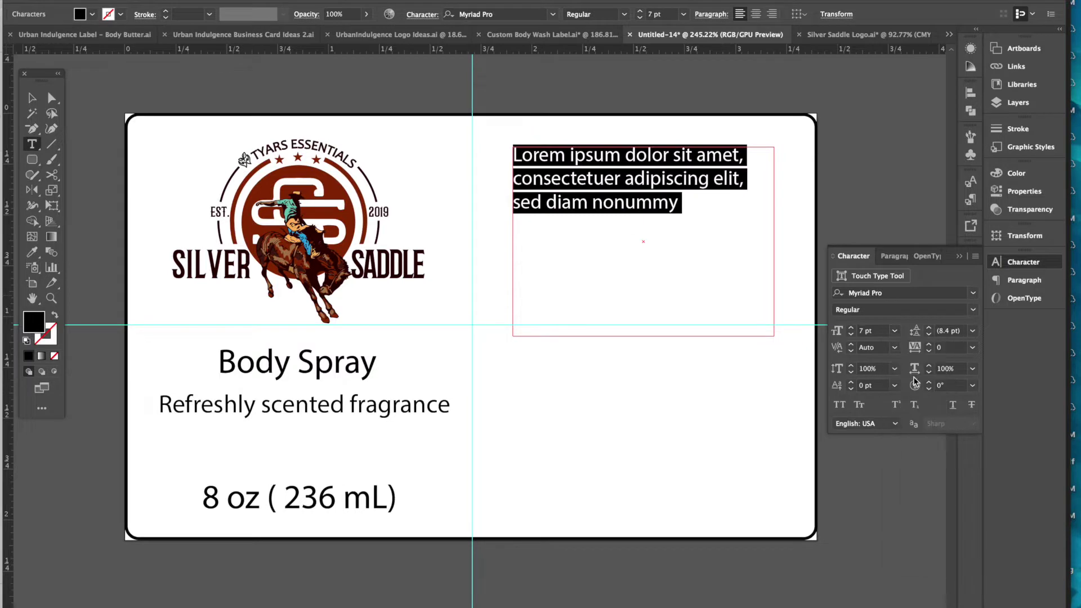
- Replace the placeholder with 'Ingredients: Alcohol, Water, Aloe Vera Juice, Fragrance'
double_click(602, 198)
triple_click(601, 194)
text(Ingredient)
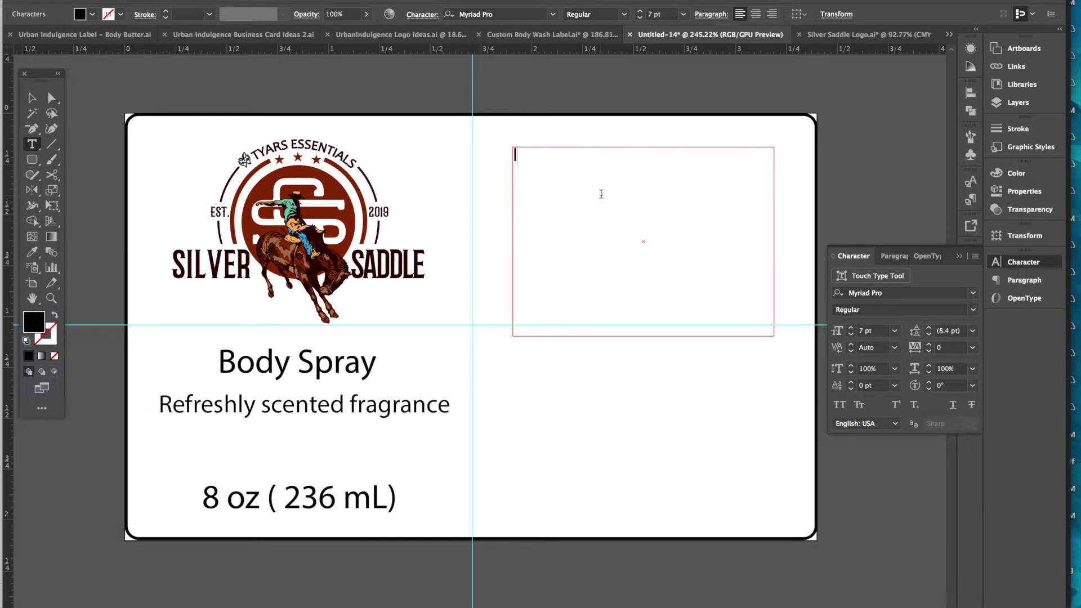
text(s: )
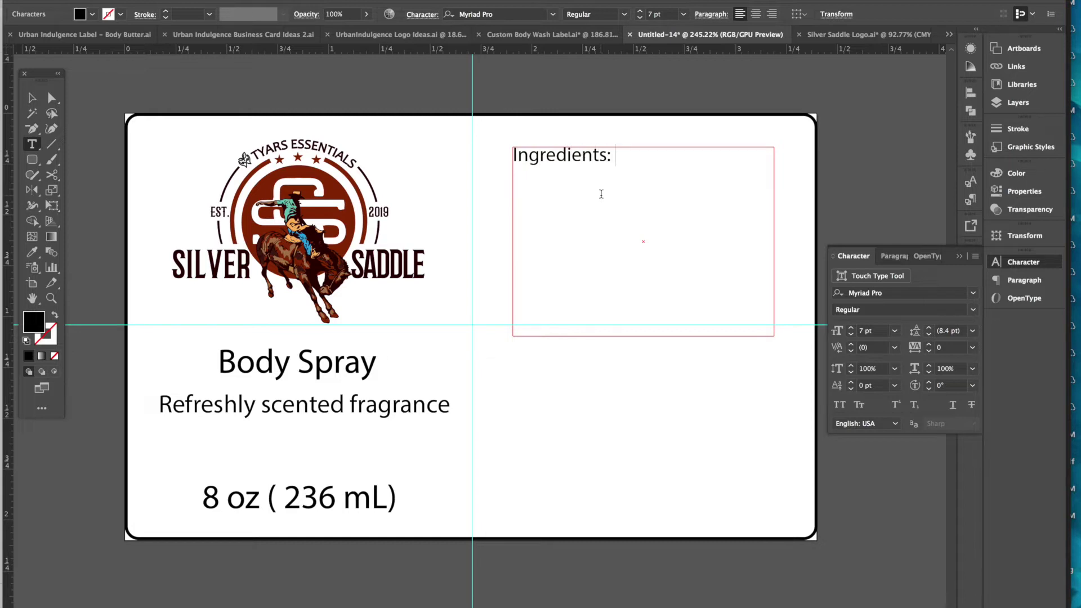
text(Alcohol, Water, )
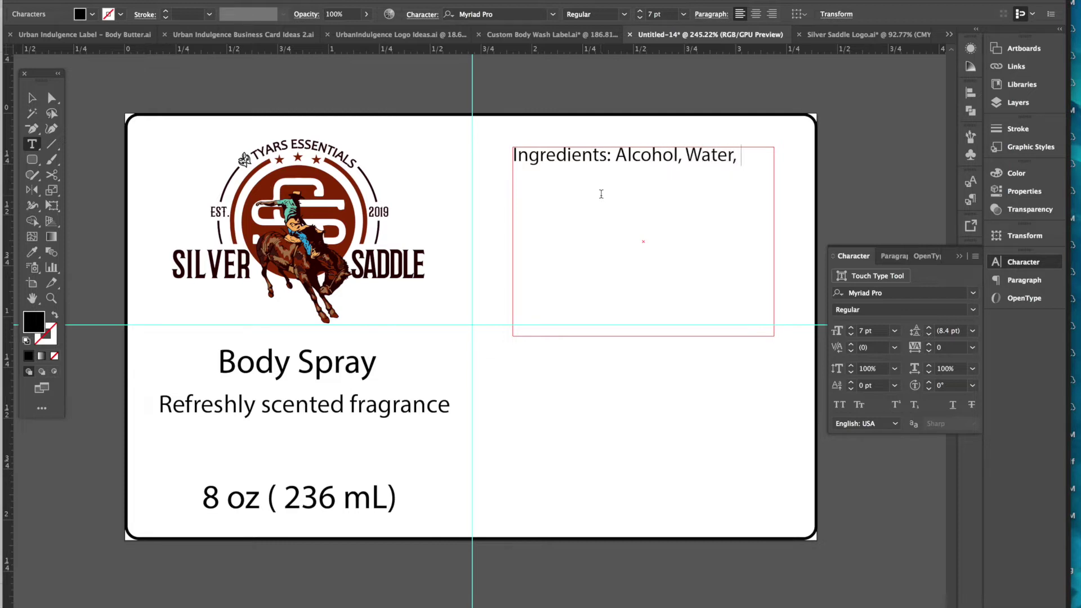
text(Aloe Vera Ju)
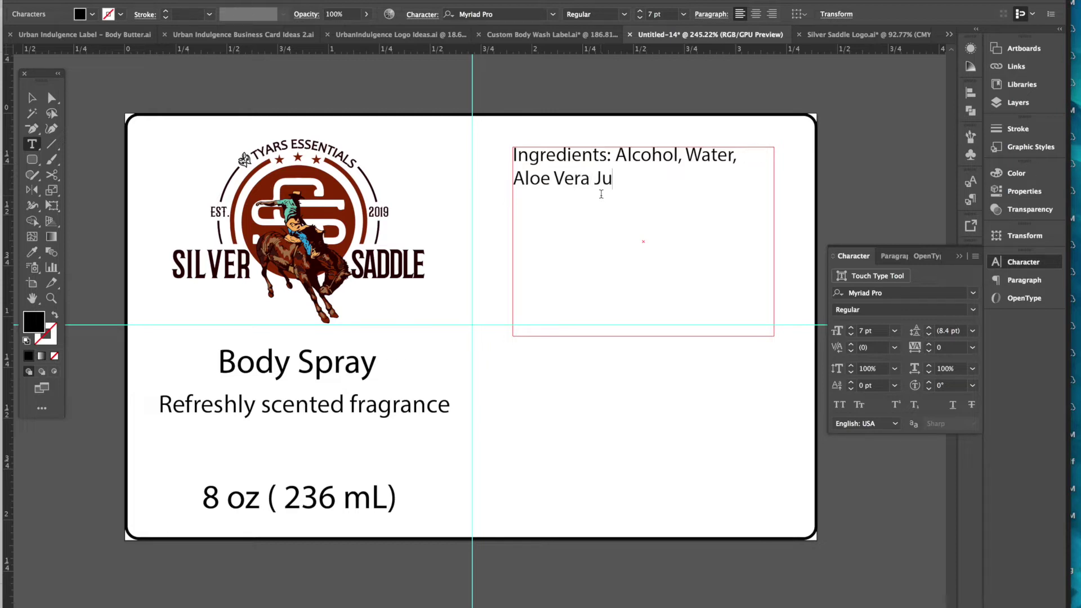
text(ice, Fragrance)
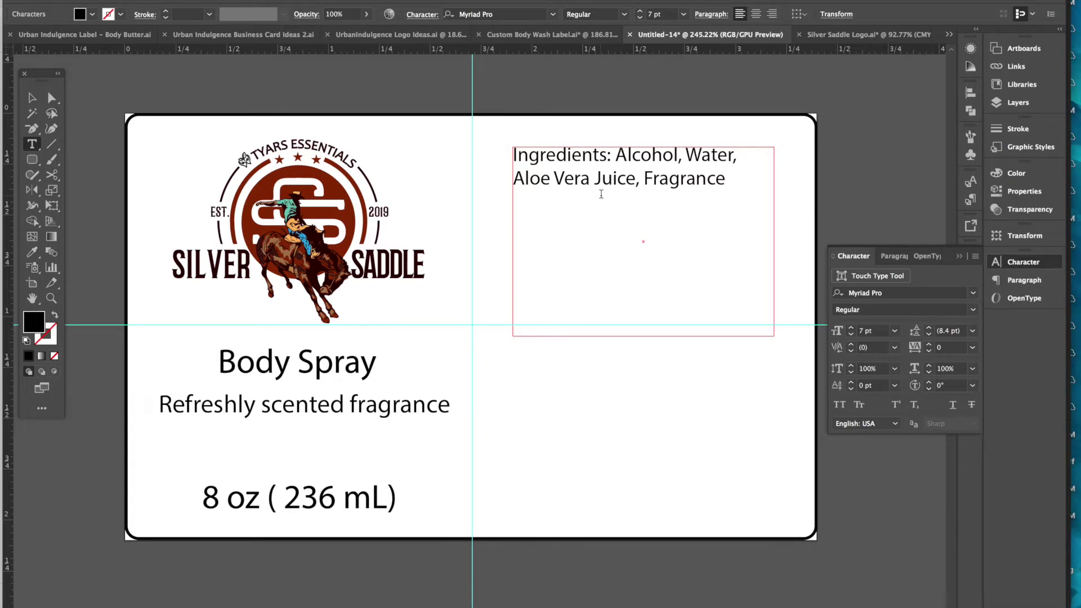
- Append ', Optiphen' to the ingredients list and select the ingredient names
text(, )
text(Op)
text(tiphen)
drag(613, 210, 620, 158)
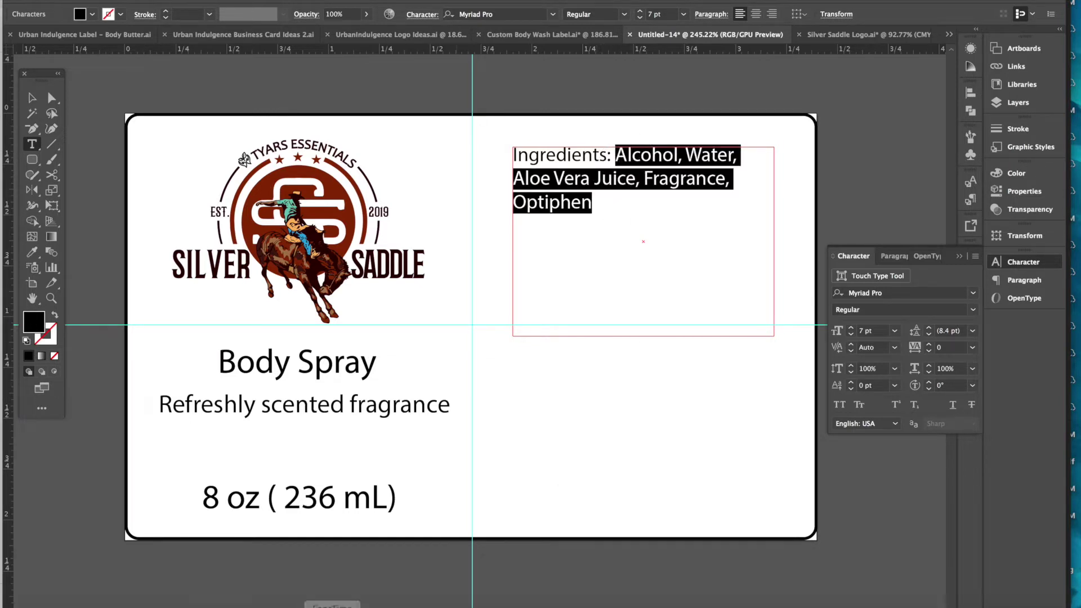
click(145, 601)
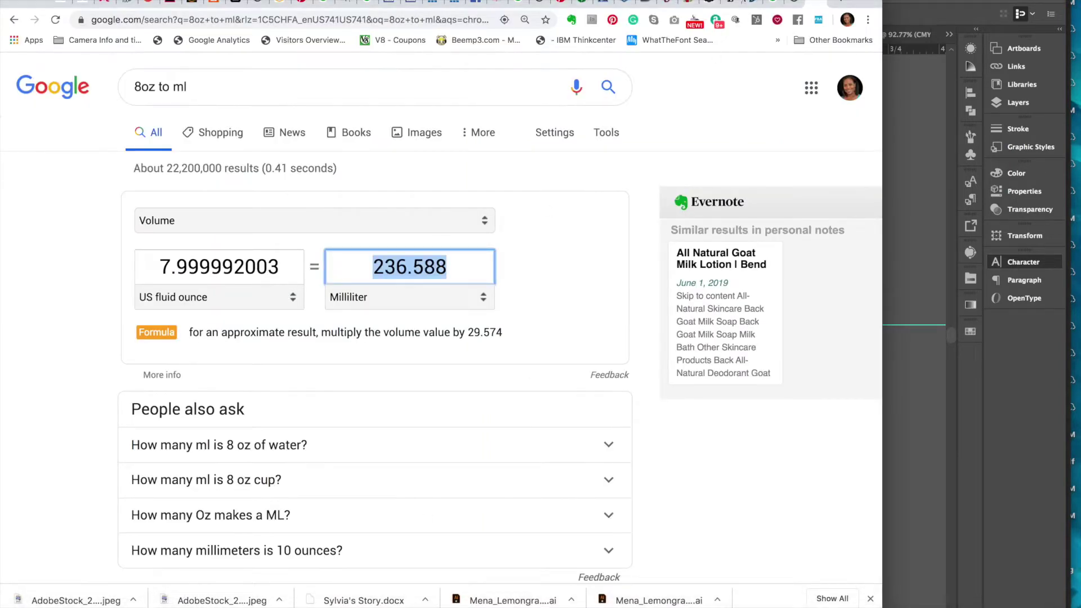
- Search the Lotioncrafter INCI table for 'water' and locate the plain Water row
click(498, 4)
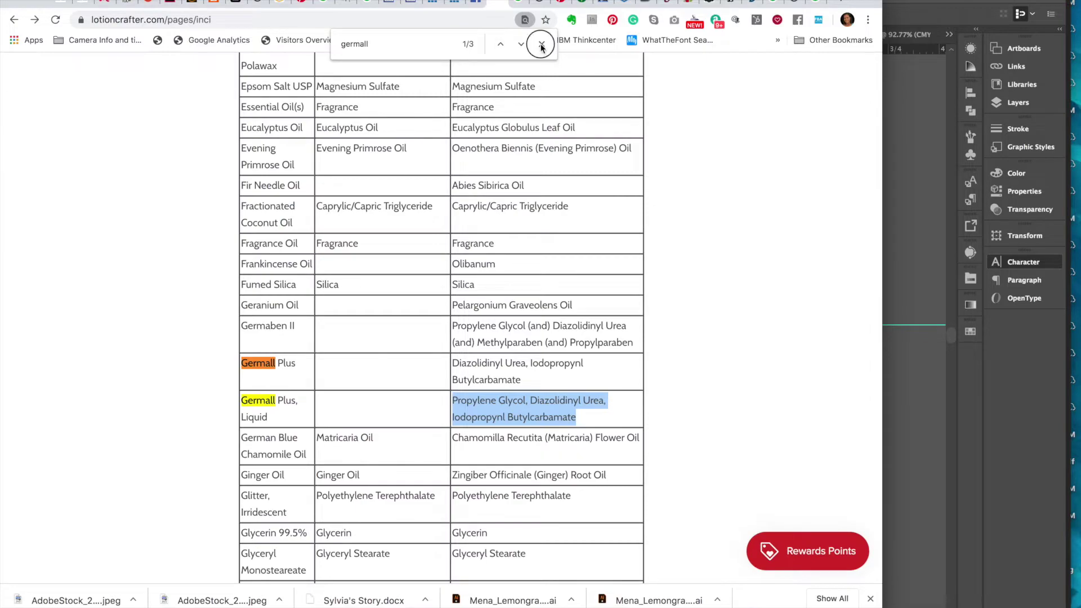
click(542, 43)
scroll(684, 172, up, 15)
scroll(684, 170, up, 20)
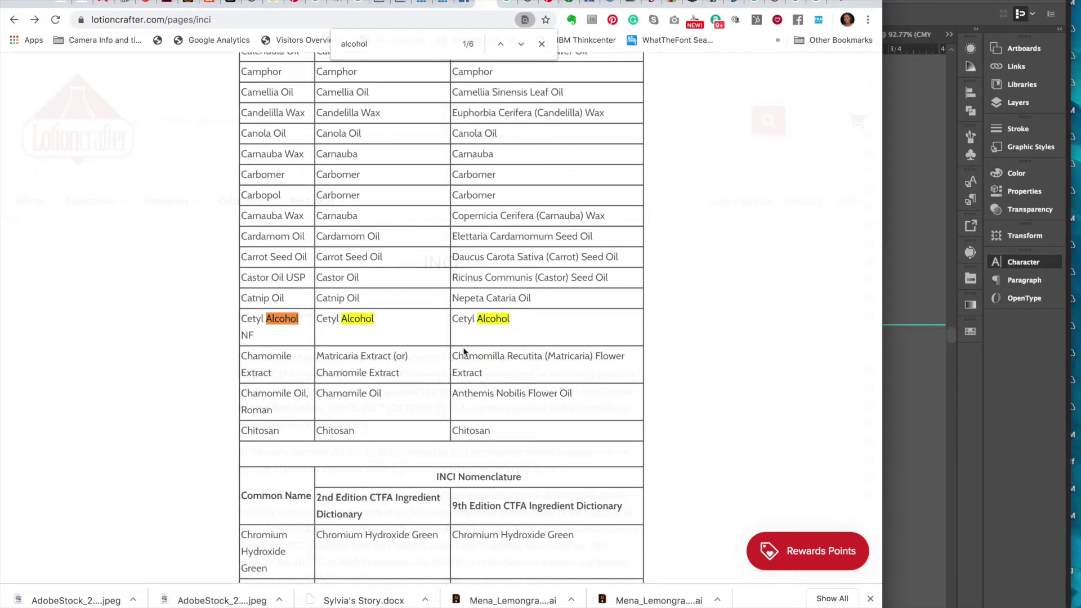
key(Return)
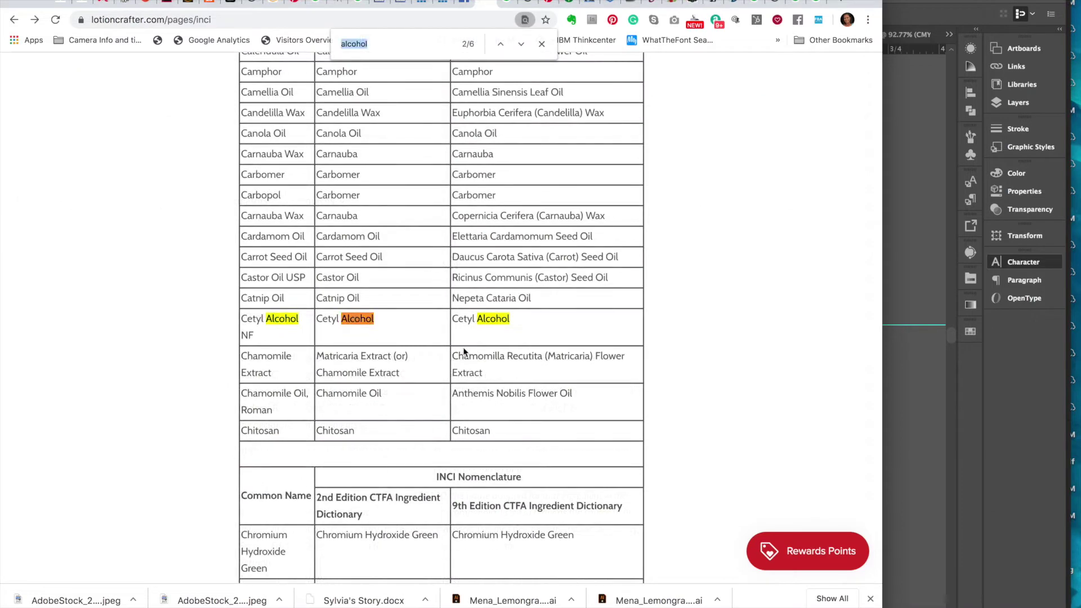
text(wq)
key(BackSpace)
text(ater)
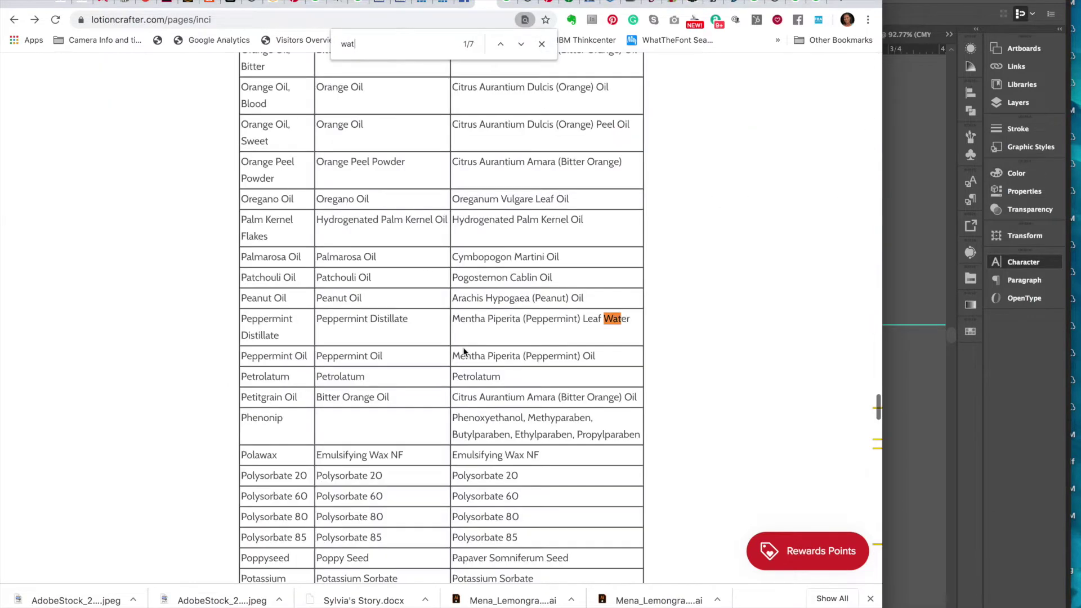
click(523, 44)
click(524, 44)
click(524, 44)
click(524, 44)
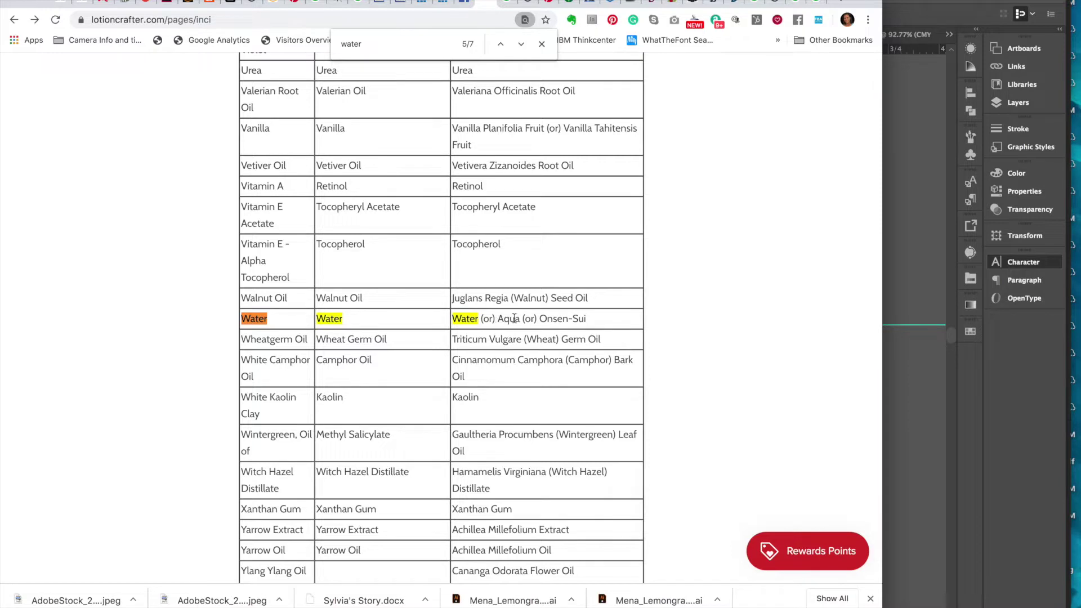
- Replace Water in the ingredients with its INCI name, Water (or) Aqua
drag(454, 320, 519, 320)
key(super+c)
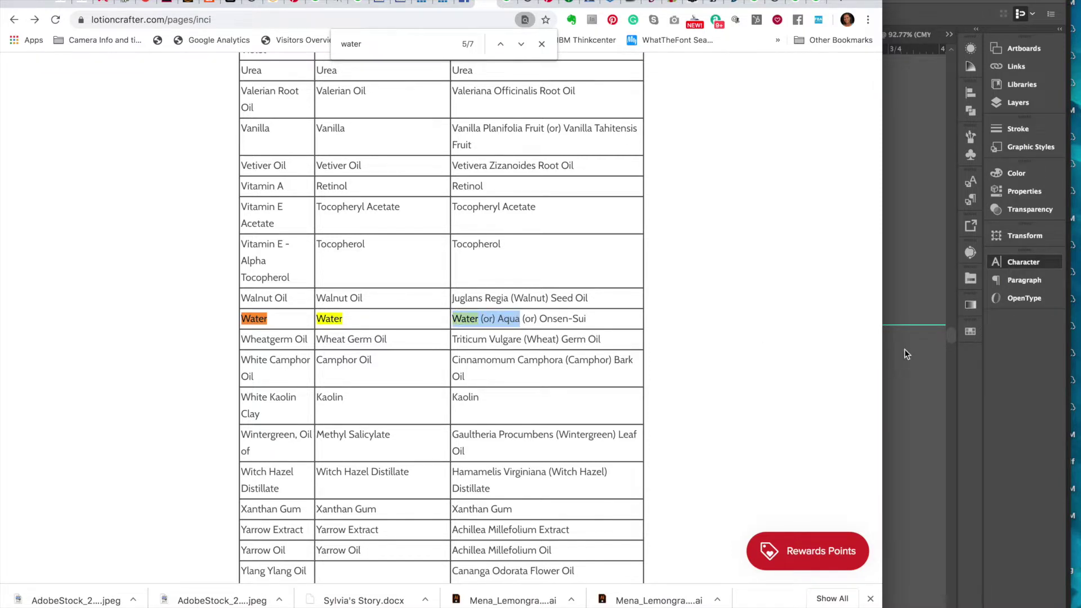
click(904, 351)
click(690, 158)
drag(687, 156, 732, 155)
key(super+v)
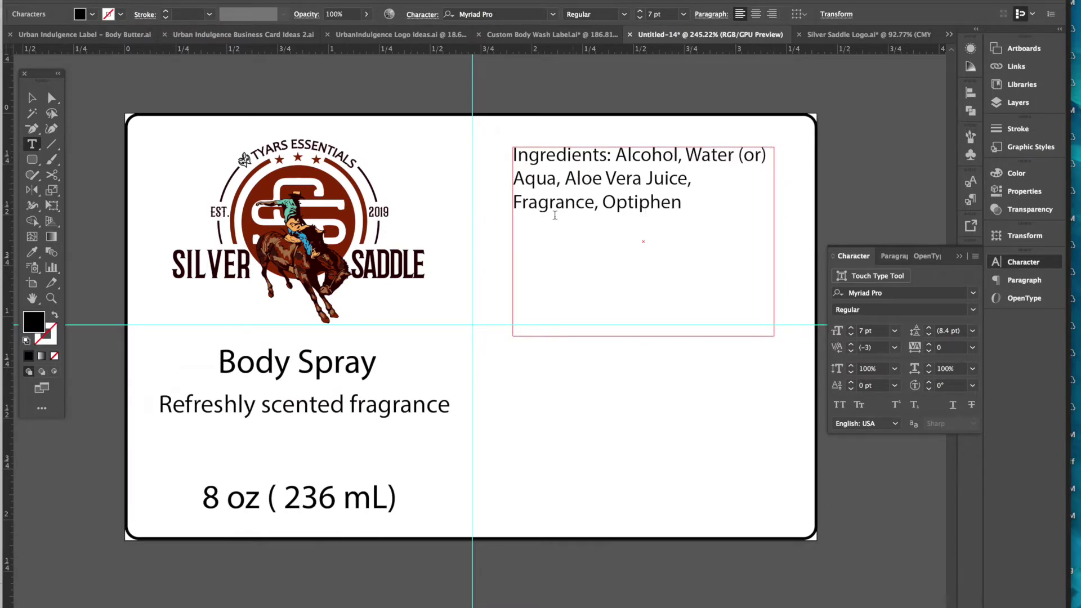
- Find 'aloe vera' and replace Aloe Vera Juice with Aloe Barbadensis Leaf Juice
click(144, 603)
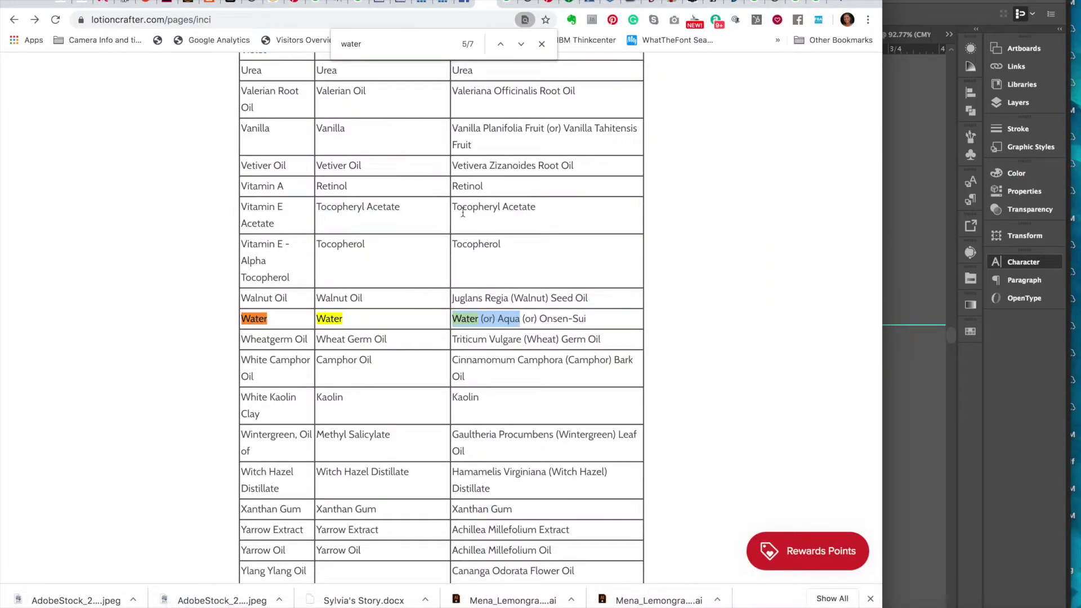
double_click(370, 42)
text(aloe vera)
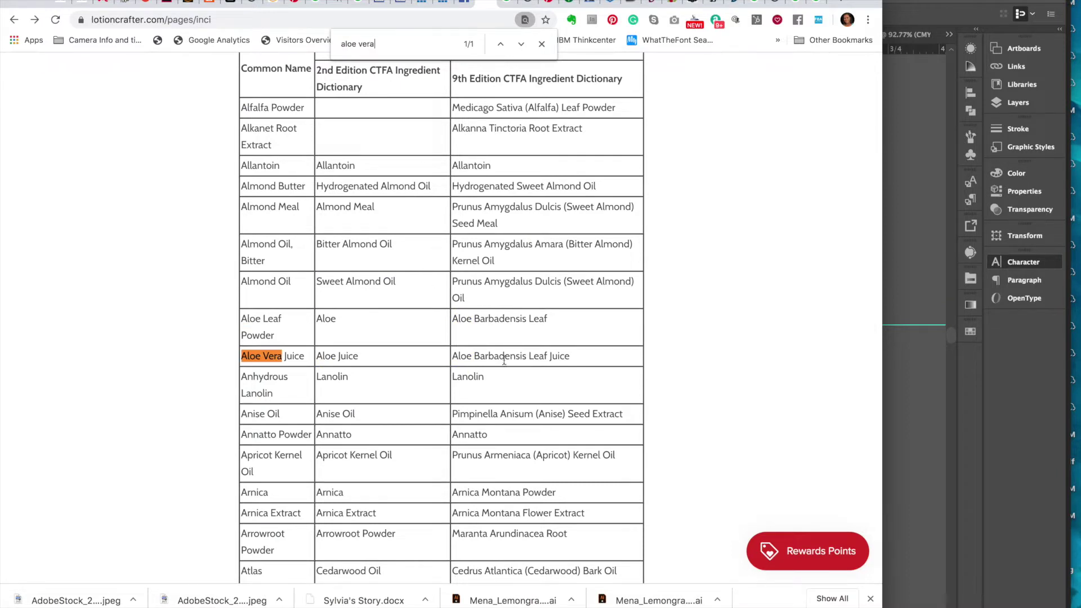
triple_click(512, 354)
key(ctrl+c)
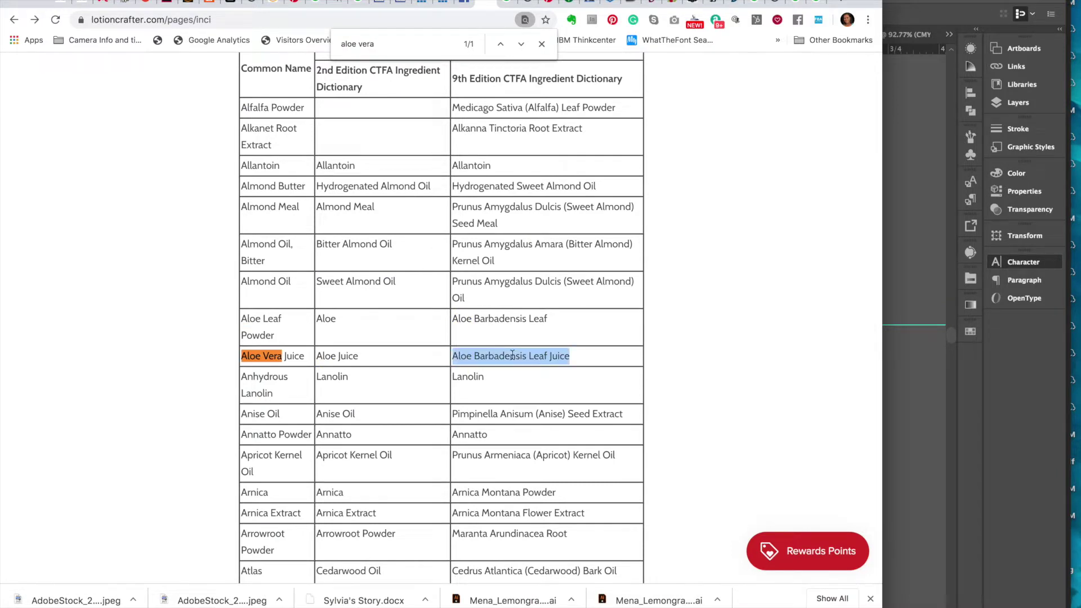
click(903, 250)
click(675, 188)
drag(565, 179, 697, 183)
key(ctrl+v)
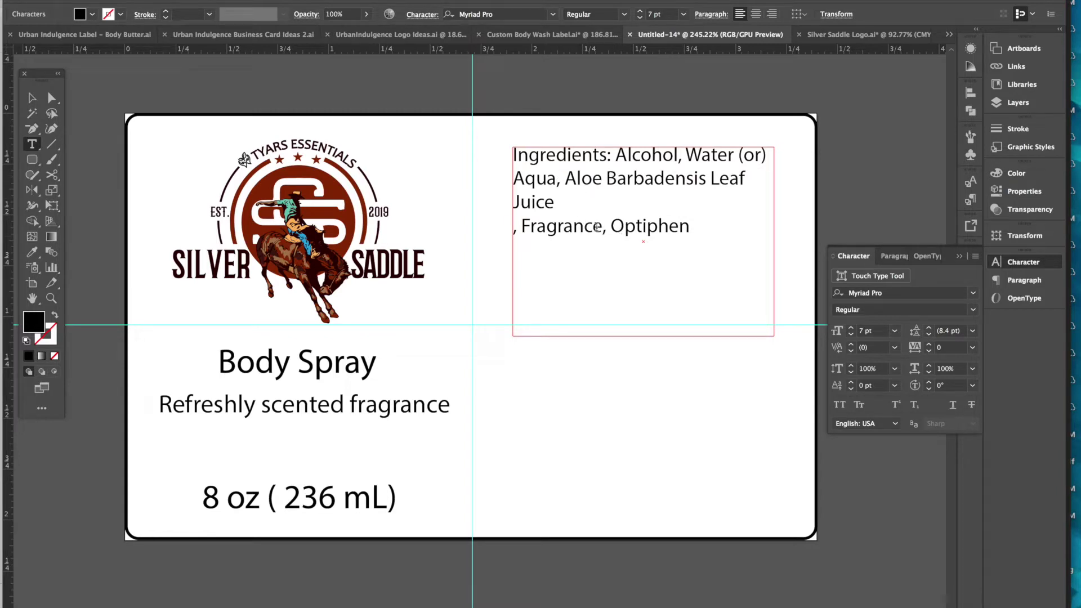
- Look up 'optiphen' in the INCI table and copy its INCI name
drag(611, 227, 669, 228)
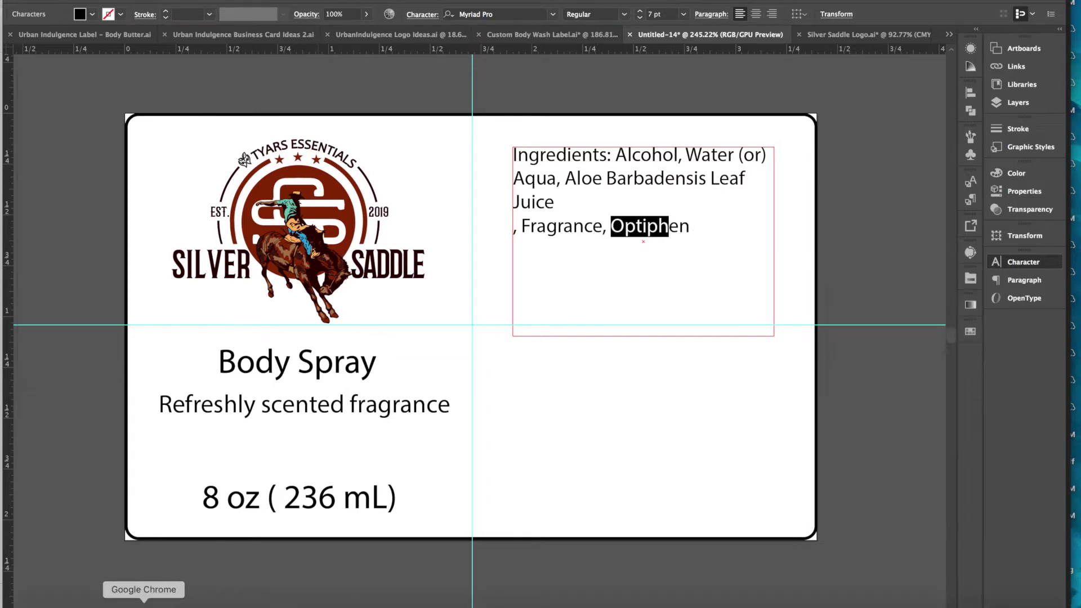
click(145, 602)
double_click(376, 45)
text(opt)
triple_click(375, 44)
text(opti)
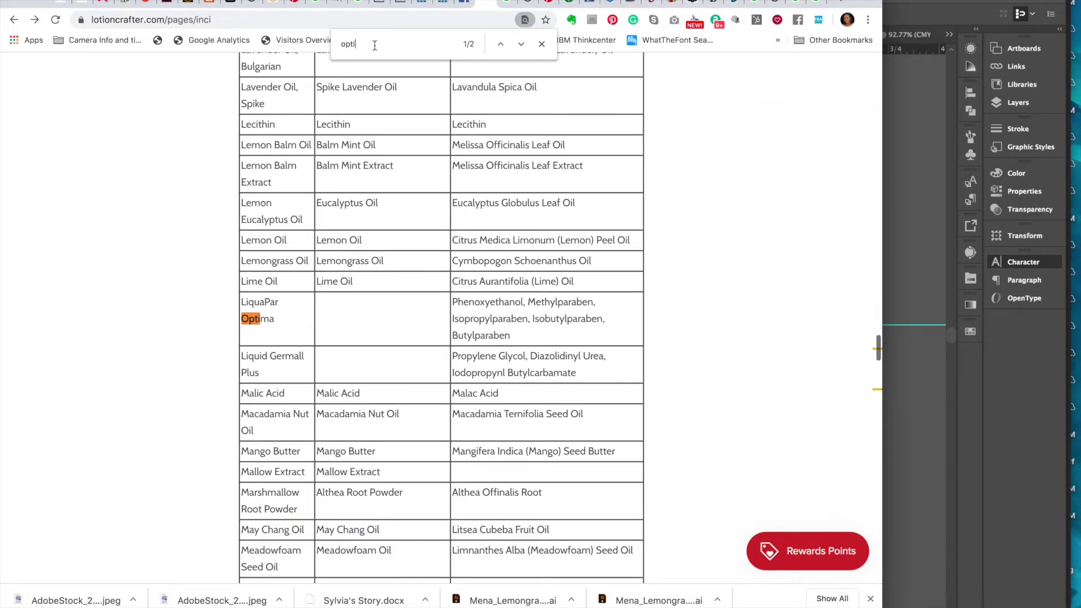
text(phen)
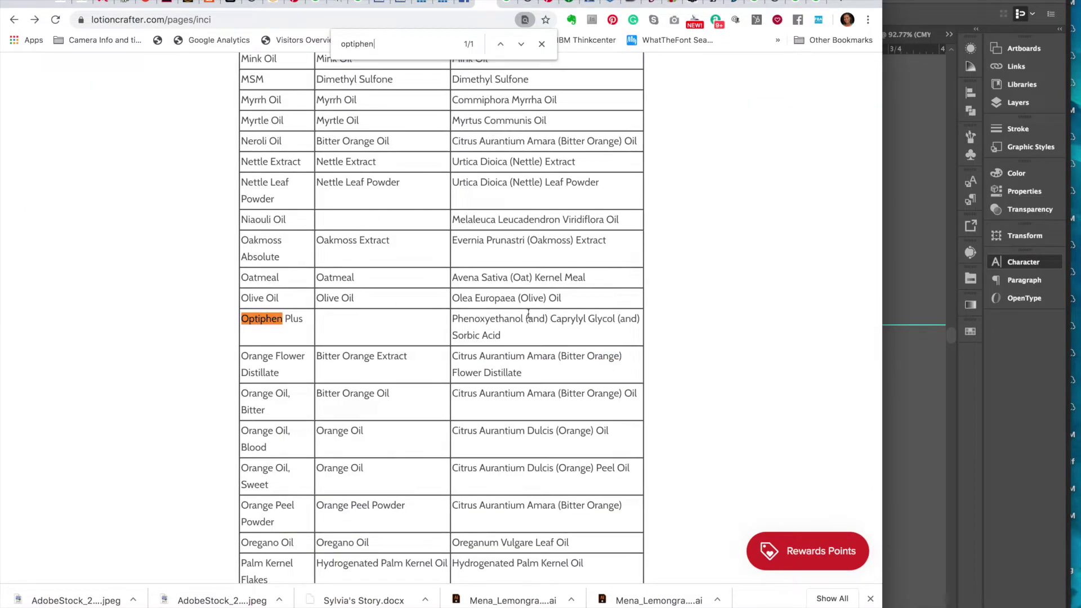
drag(514, 333, 454, 321)
key(super+c)
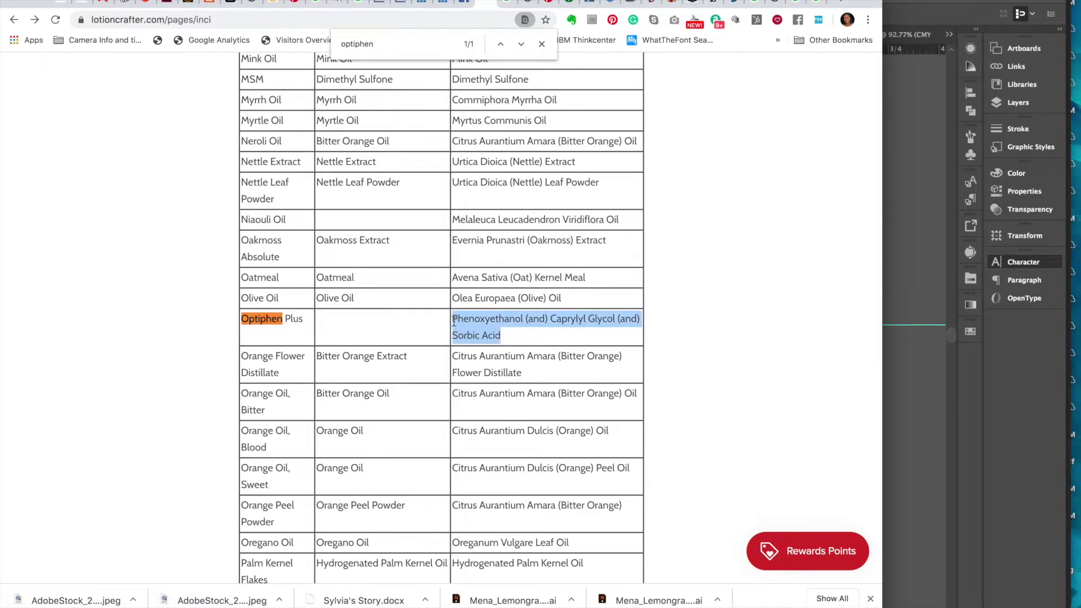
- Paste Phenoxyethanol (and) Caprylyl Glycol (and) Sorbic Acid over Optiphen in the ingredients
click(927, 222)
drag(611, 227, 701, 227)
key(super+v)
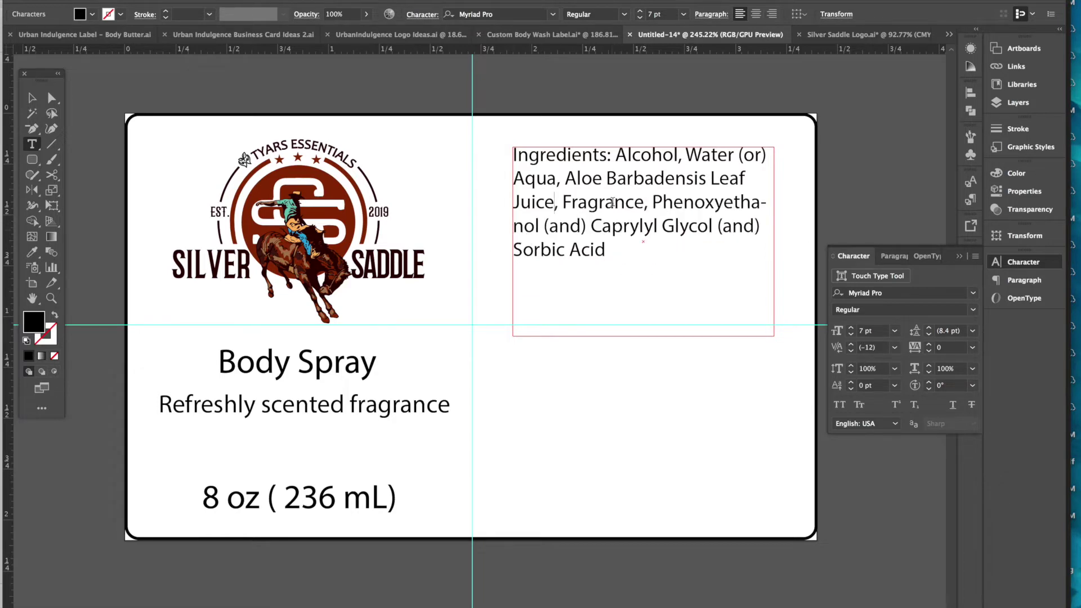
drag(607, 249, 499, 148)
- Shorten the ingredients frame and move it below the guide
click(616, 152)
drag(608, 154, 482, 151)
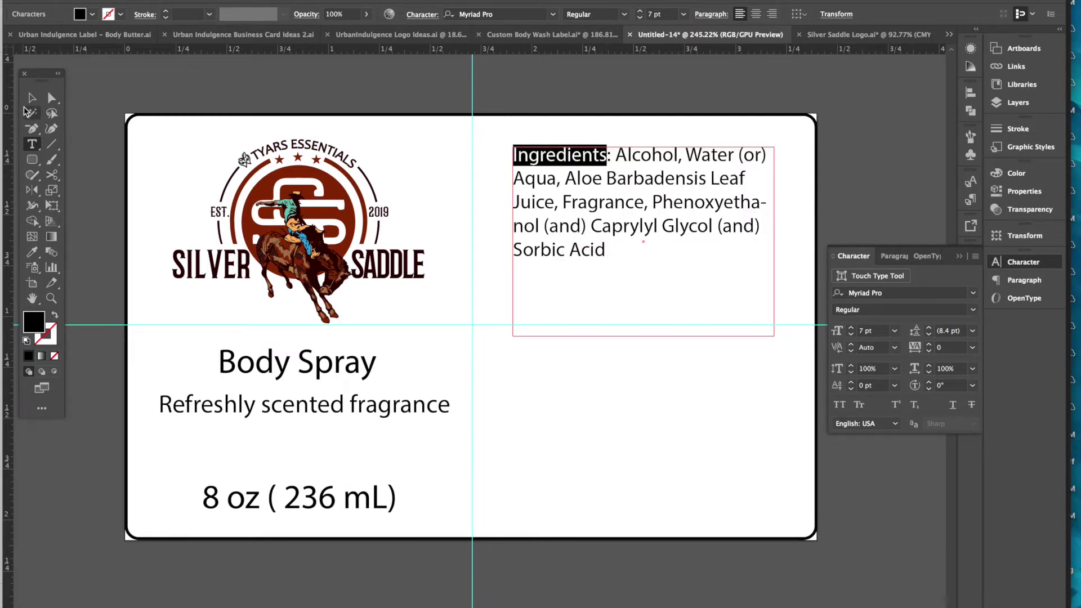
key(Escape)
drag(644, 337, 643, 269)
drag(642, 205, 637, 227)
- Change the duplicated frame's heading from Ingredients to 'Directions'
triple_click(638, 225)
click(603, 187)
drag(607, 179, 489, 176)
text(Directions)
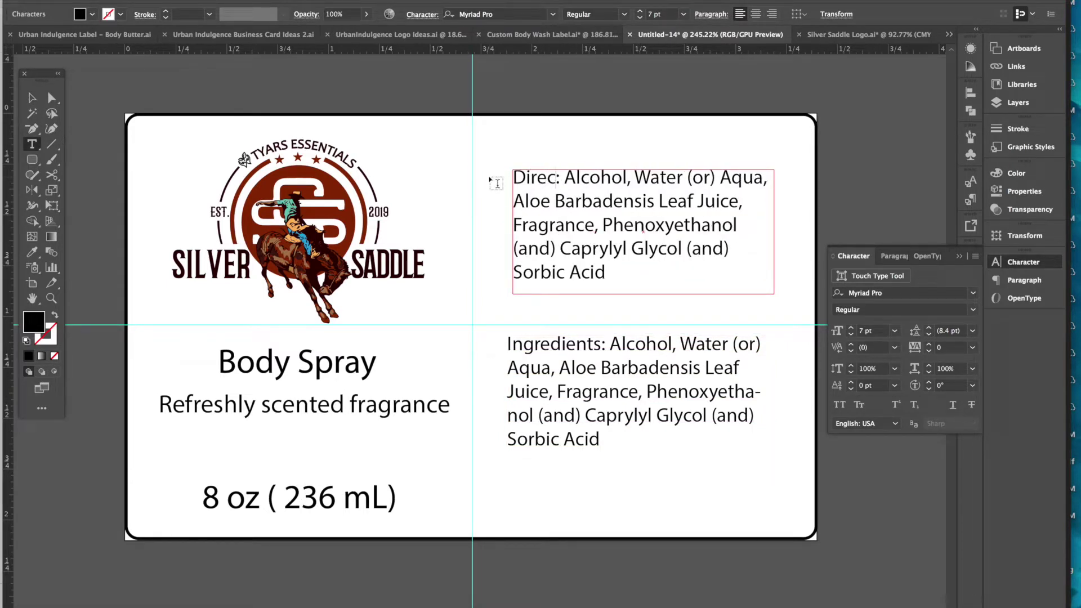
- Type the body-spray directions: hold about 12 inches away, avoid eyes, usable as room spray
drag(605, 177, 633, 307)
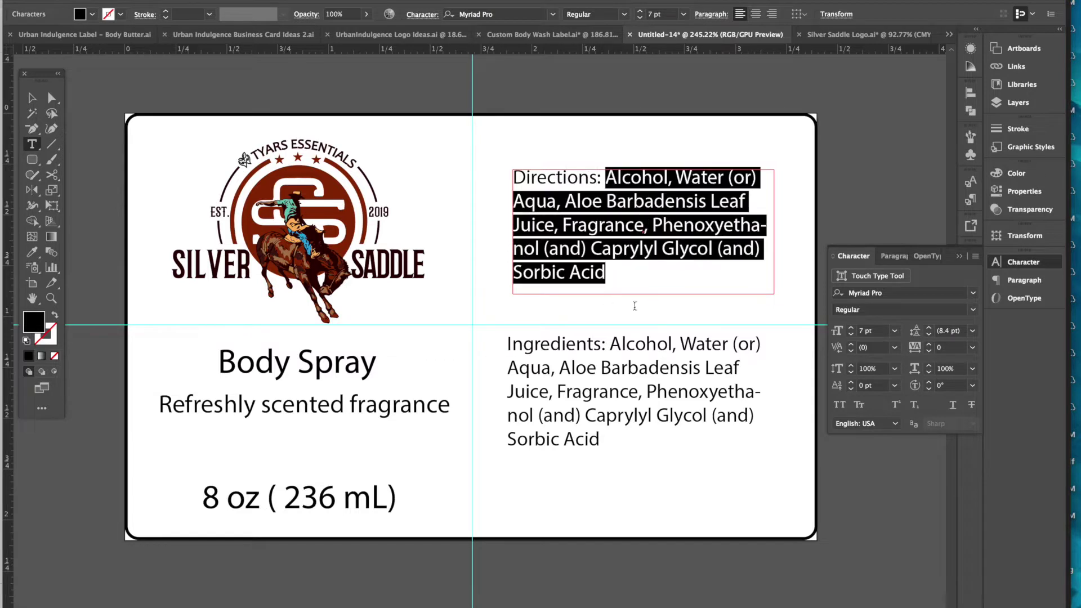
text(To use )
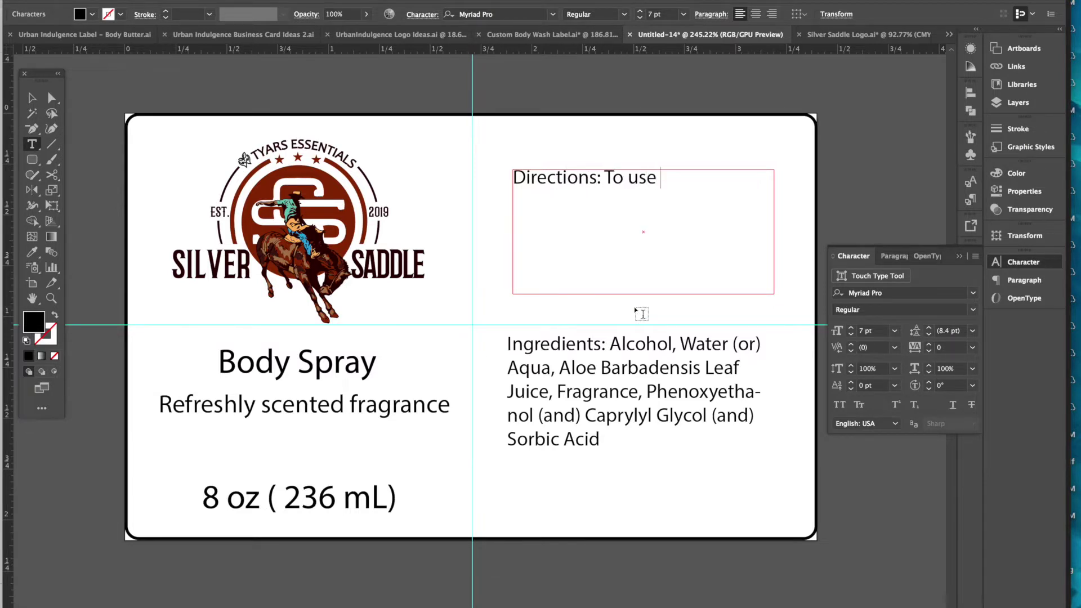
text(as a body spray)
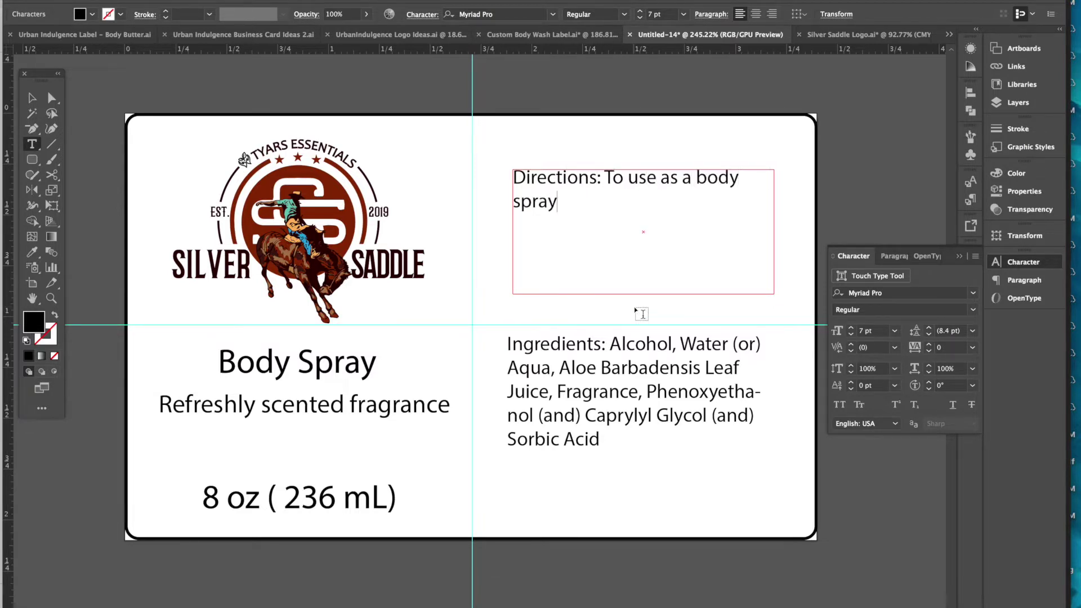
text(, hold)
key(BackSpace)
key(BackSpace)
key(BackSpace)
key(BackSpace)
key(BackSpace)
key(BackSpace)
text(, hold abou)
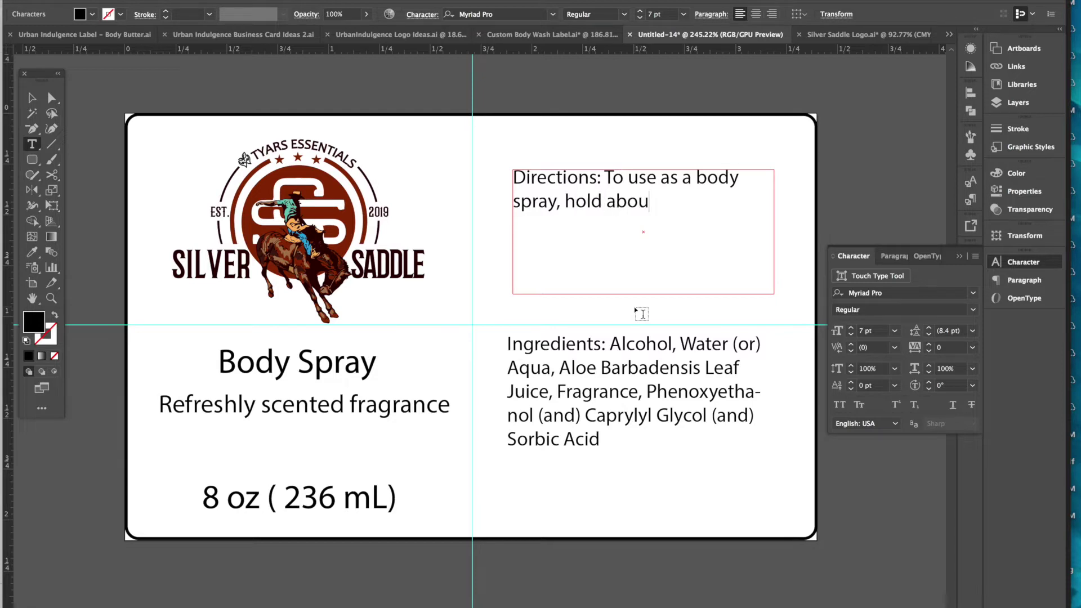
text(t 12 inches away )
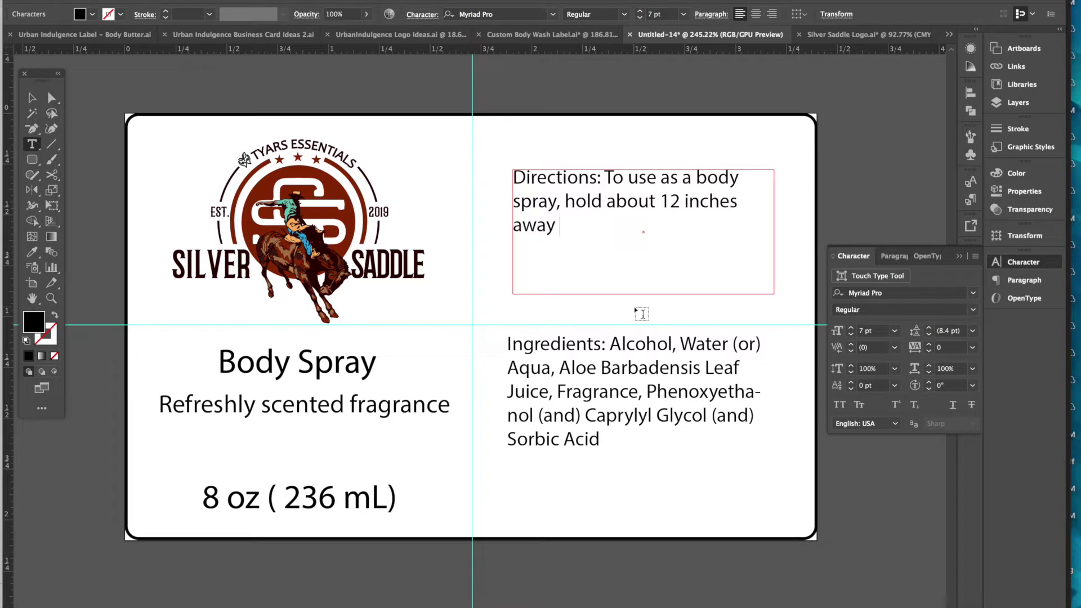
text(and spr)
key(BackSpace)
text(ar)
key(BackSpace)
text(y tow)
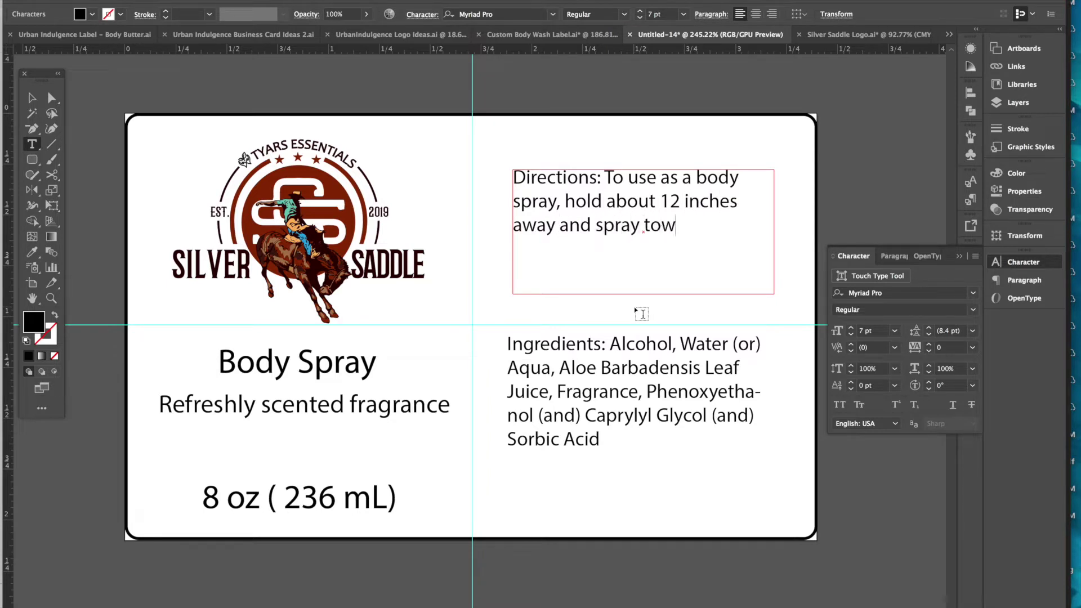
text(ards body)
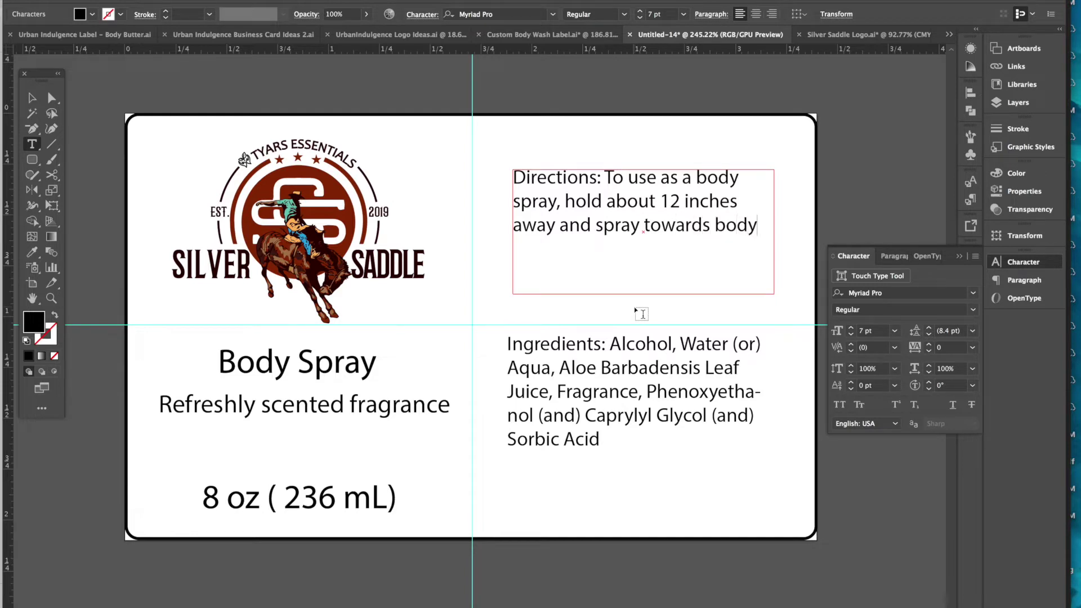
text(, keeping it away f)
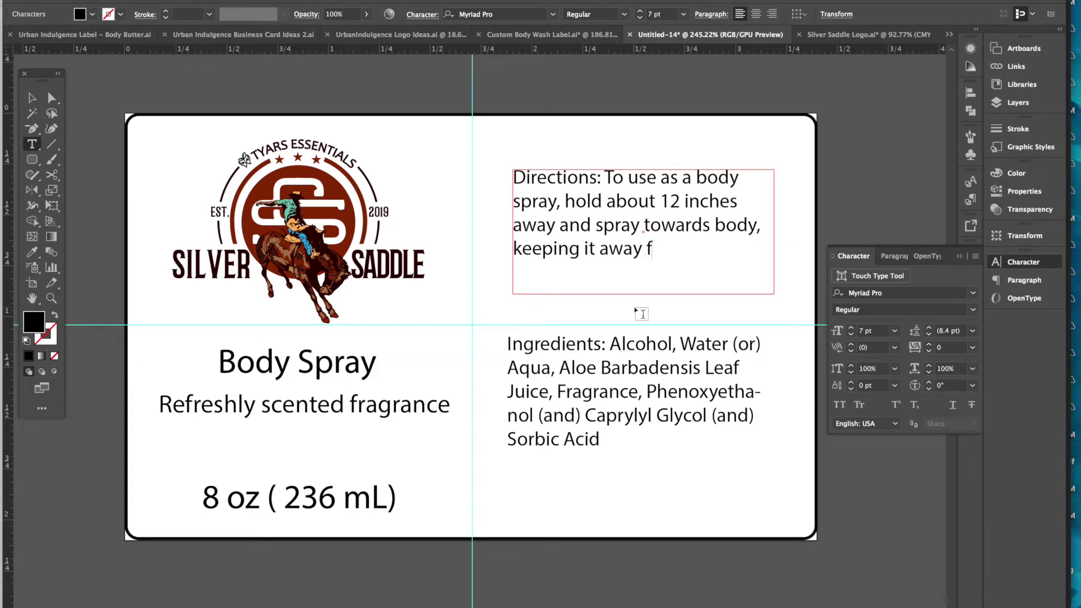
text(rom eyes. This)
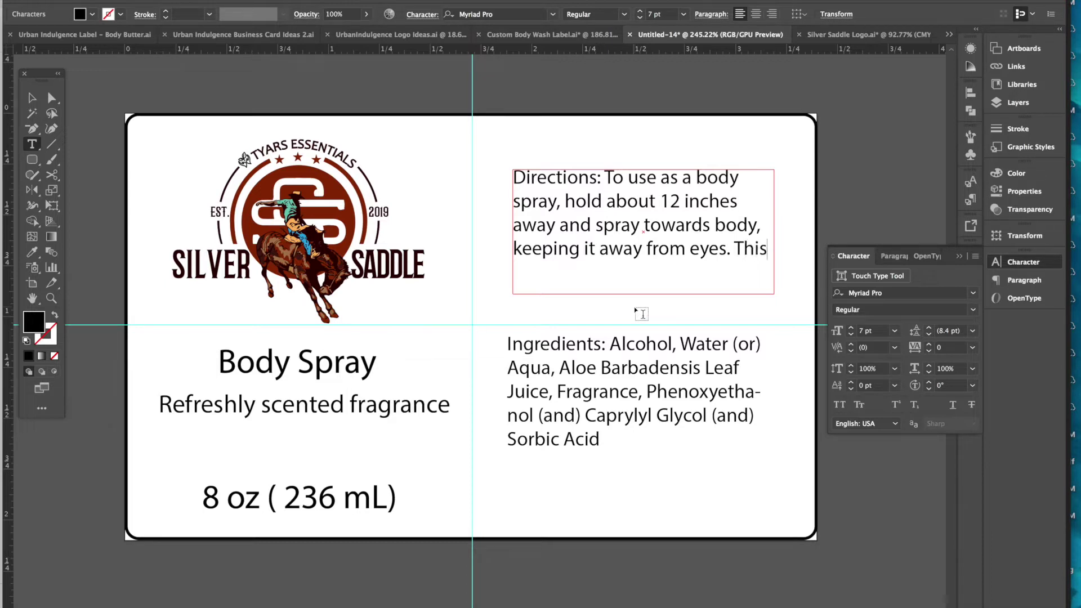
text( can also be used as a rom)
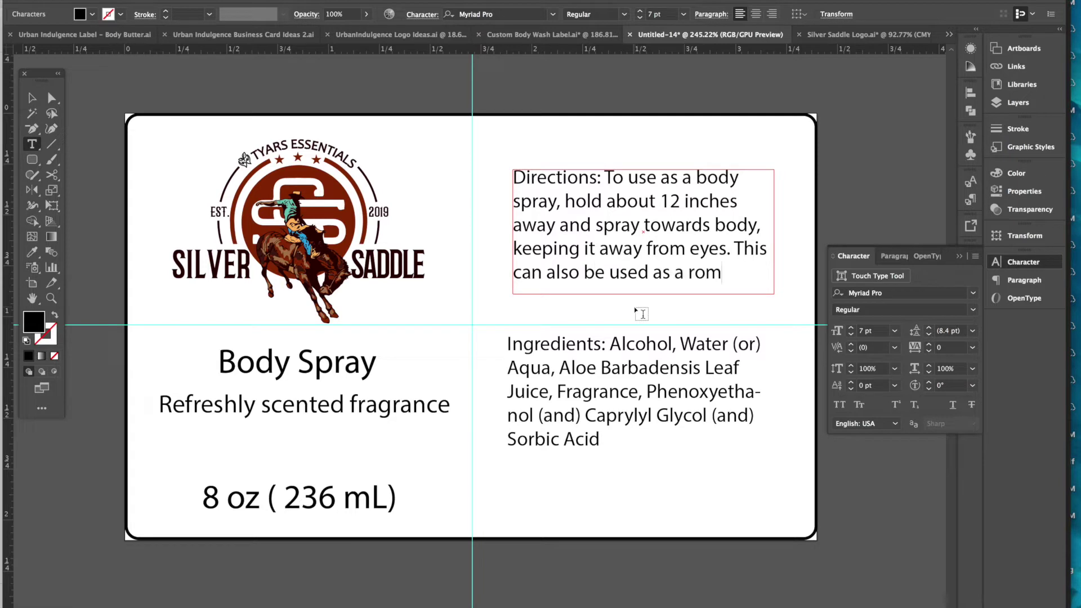
key(BackSpace)
text(om spray)
- Enlarge the Directions frame and add 'Discontinue use if irriation occurs'
key(Escape)
mouse_move(644, 302)
mouse_down()
mouse_move(645, 341)
mouse_move(630, 334)
mouse_up()
click(611, 311)
double_click(550, 299)
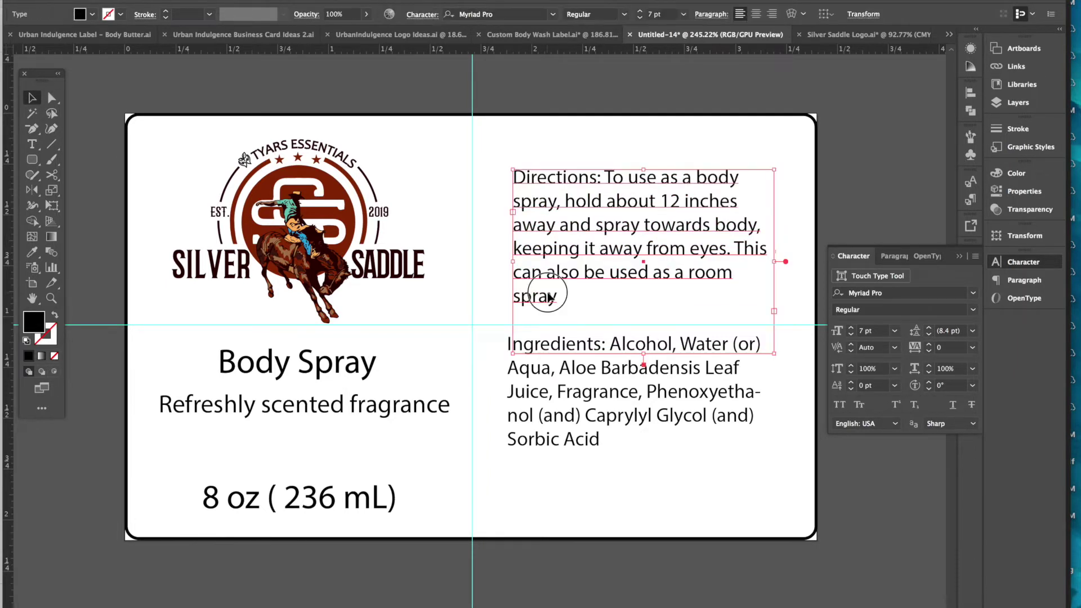
text(D)
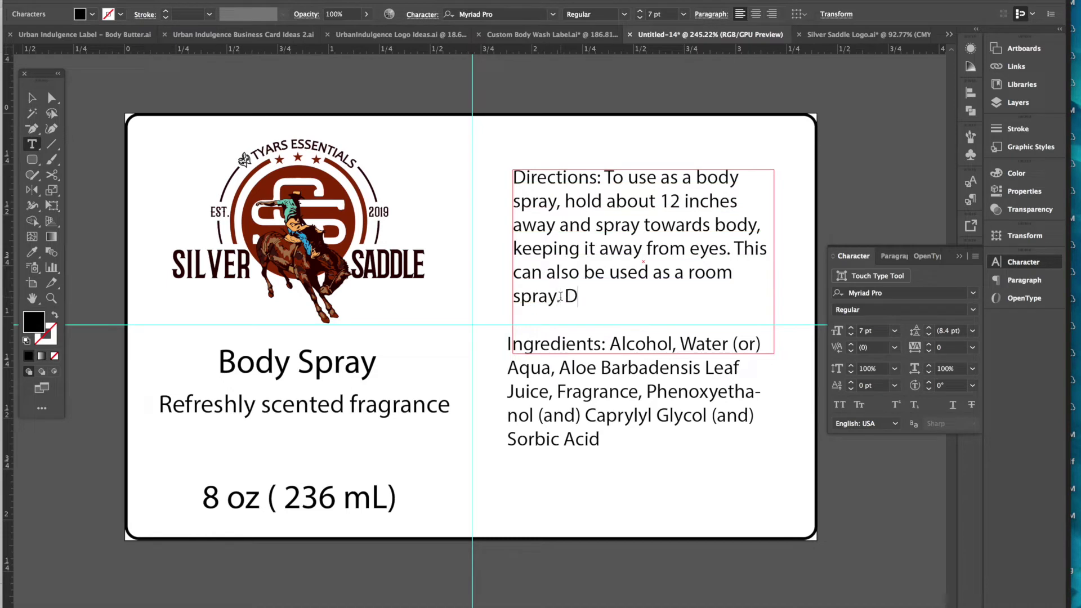
text(iscontinue use if i)
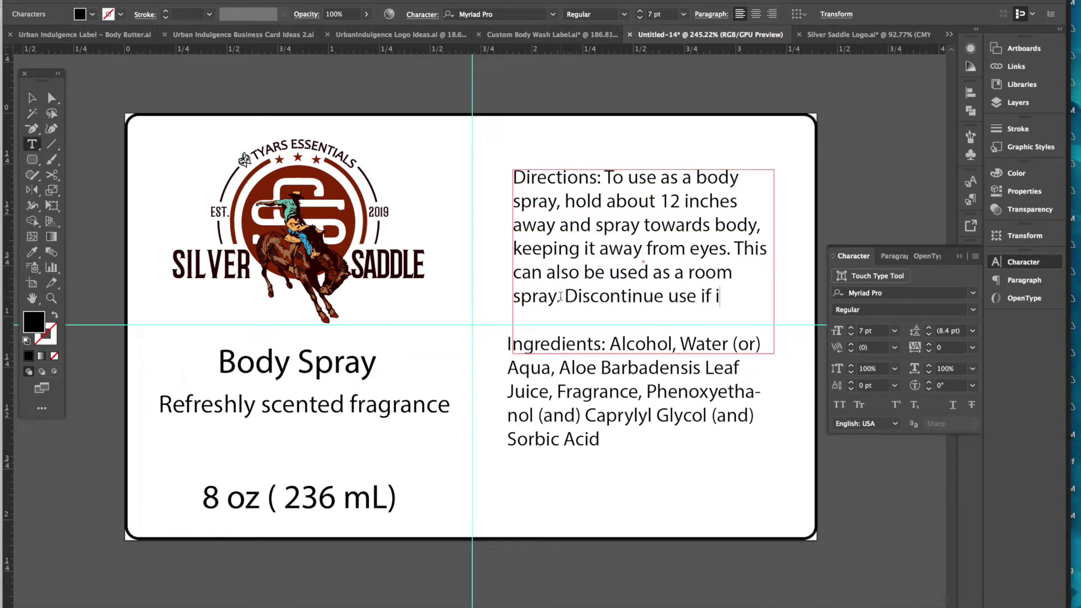
text(rriation occurs.)
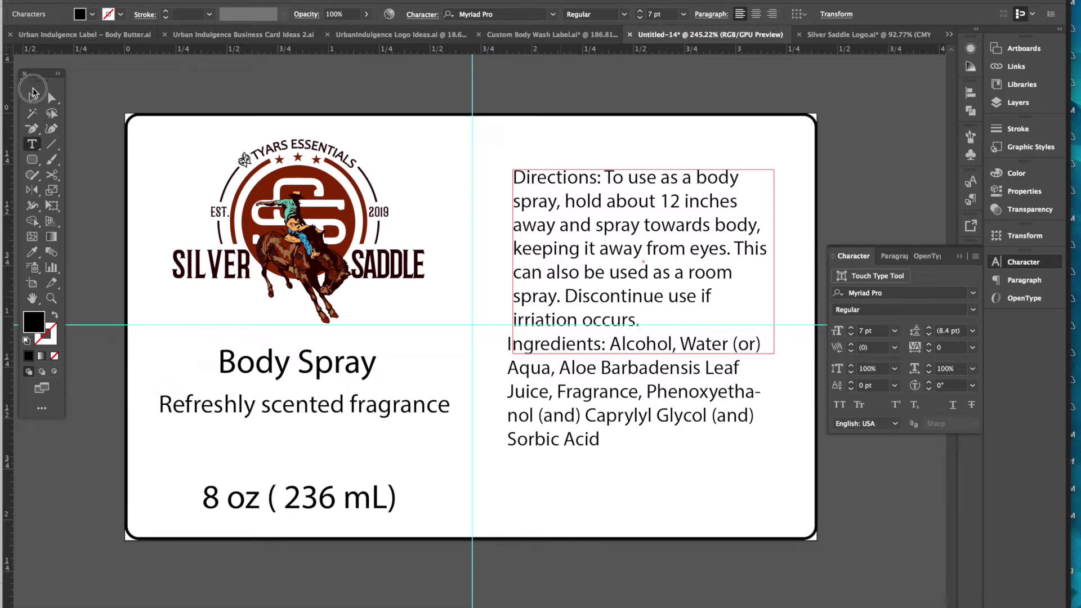
- Move the Directions and Ingredients blocks up and duplicate Ingredients below them
click(574, 251)
mouse_move(575, 251)
mouse_down()
mouse_move(559, 193)
mouse_move(610, 195)
mouse_up()
key(Escape)
click(624, 386)
drag(631, 350, 630, 335)
drag(648, 383, 643, 489)
- Replace the copied text with 'Handmade by Tyars Essentials'
triple_click(643, 488)
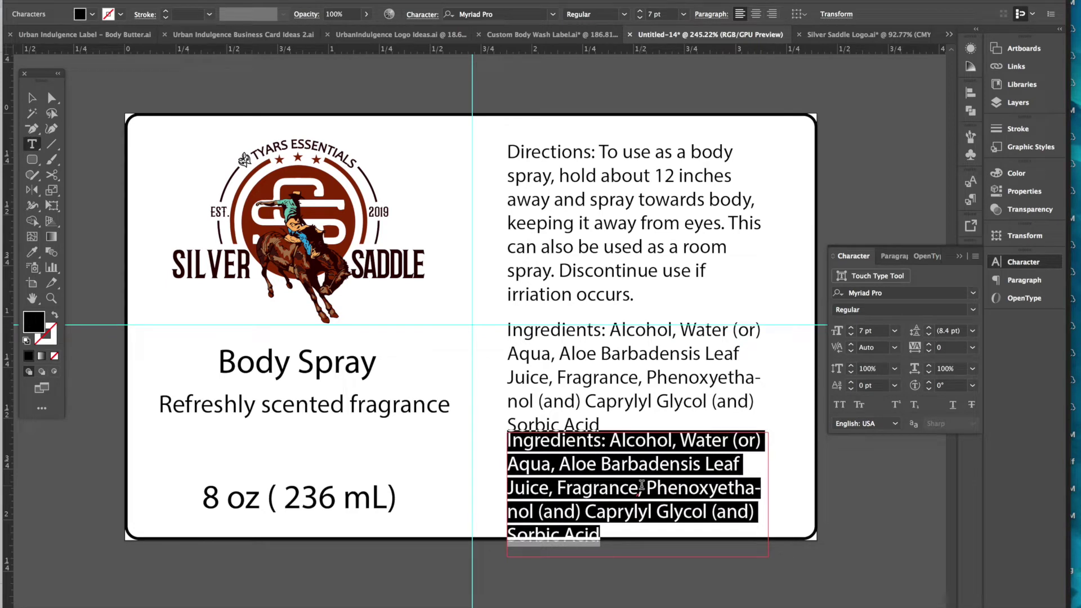
text(Manu)
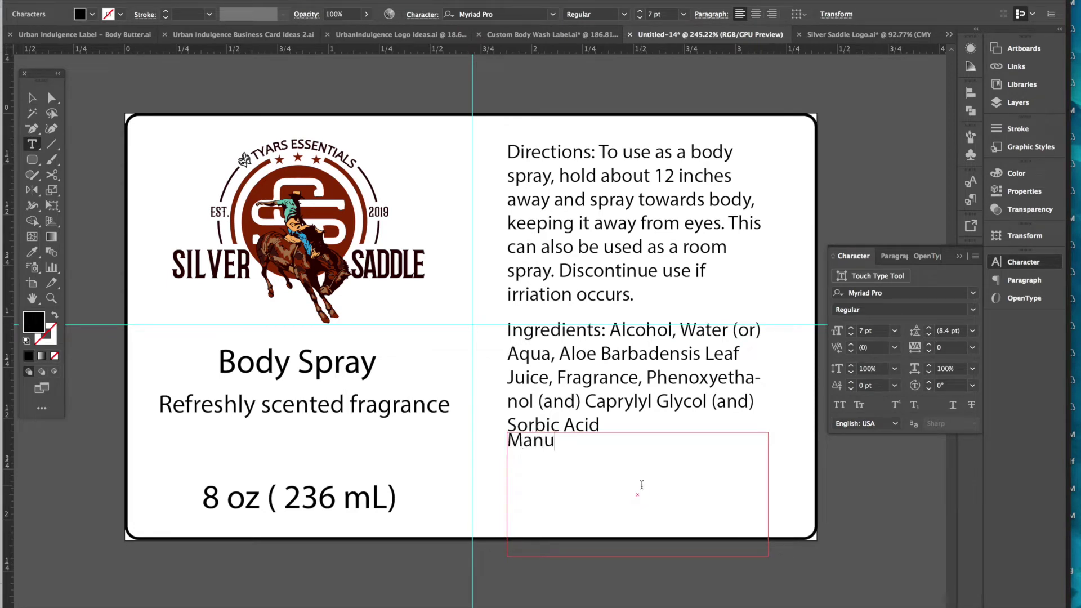
key(BackSpace)
key(BackSpace)
key(BackSpace)
key(BackSpace)
text(Handmade b)
key(BackSpace)
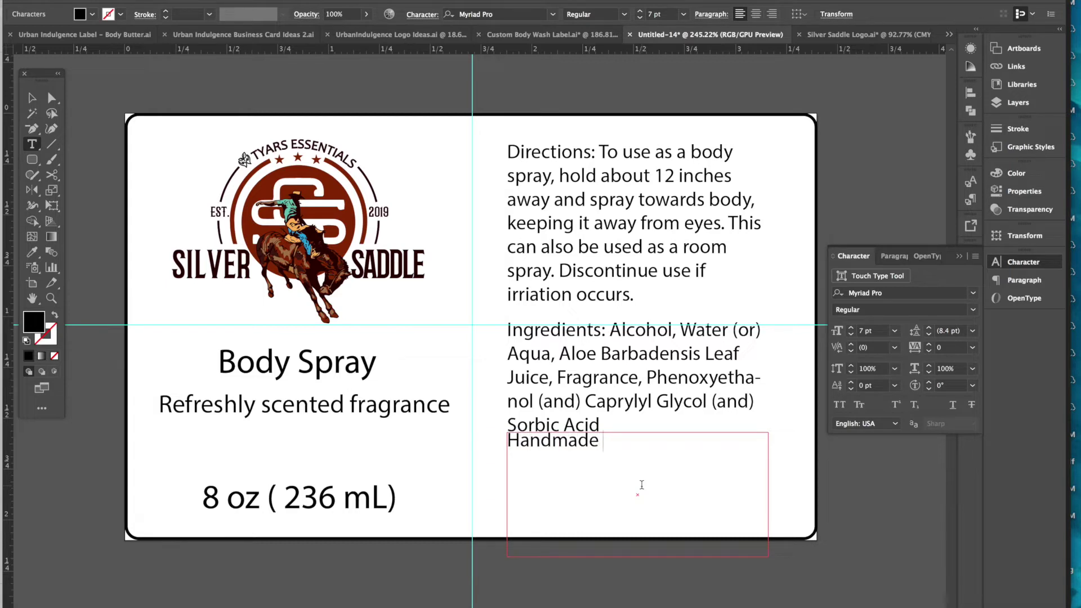
text(by Tyas)
key(BackSpace)
text(rs Essentials)
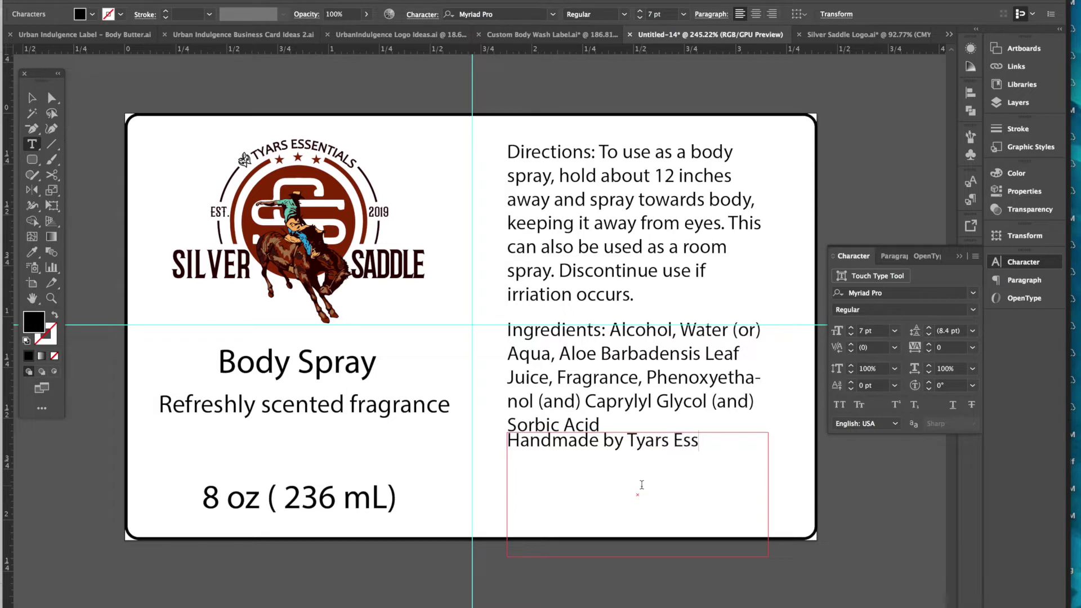
key(Return)
text(Nor)
key(BackSpace)
key(BackSpace)
key(BackSpace)
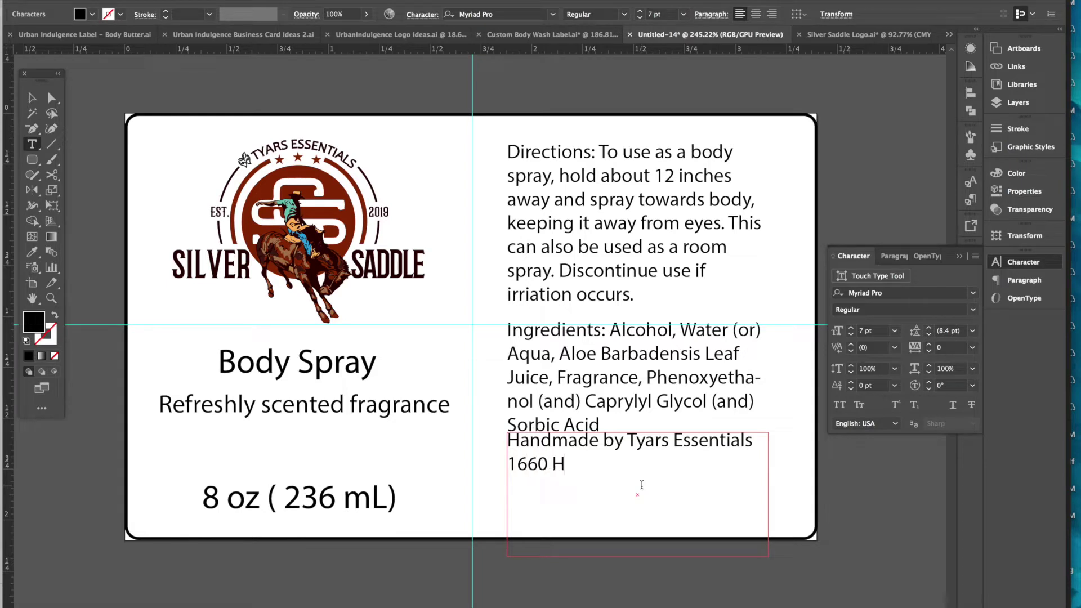
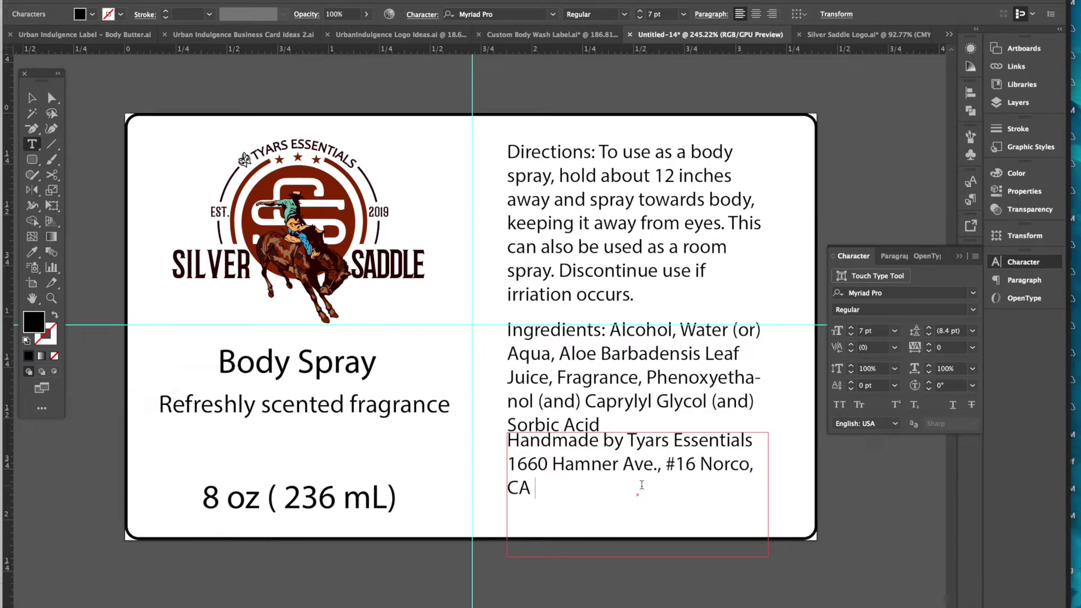
click(704, 465)
key(Return)
text(92860)
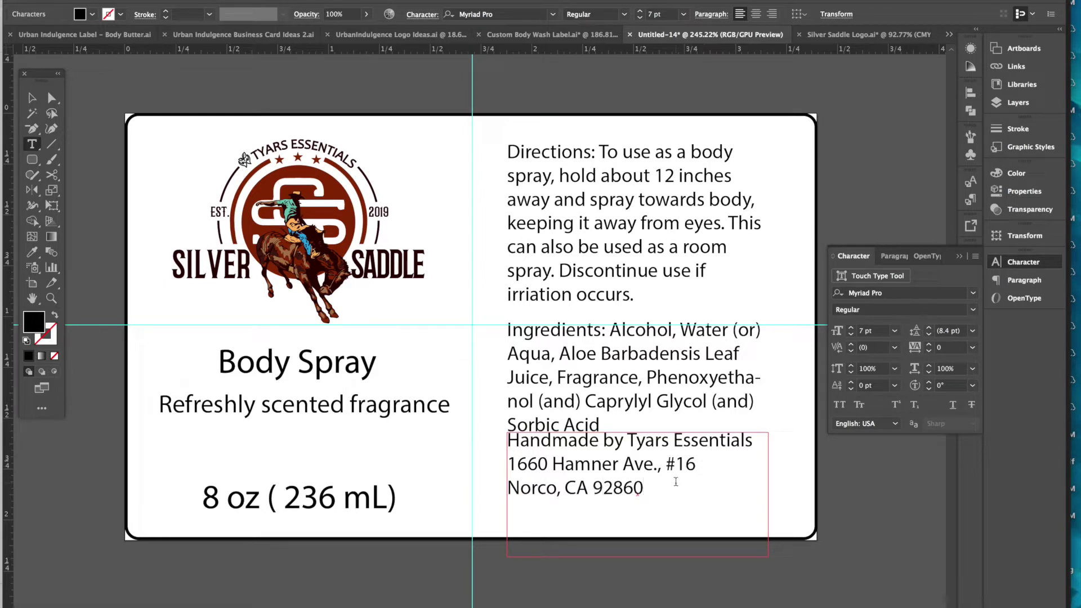
key(Return)
text(www.tyarsessentials.com)
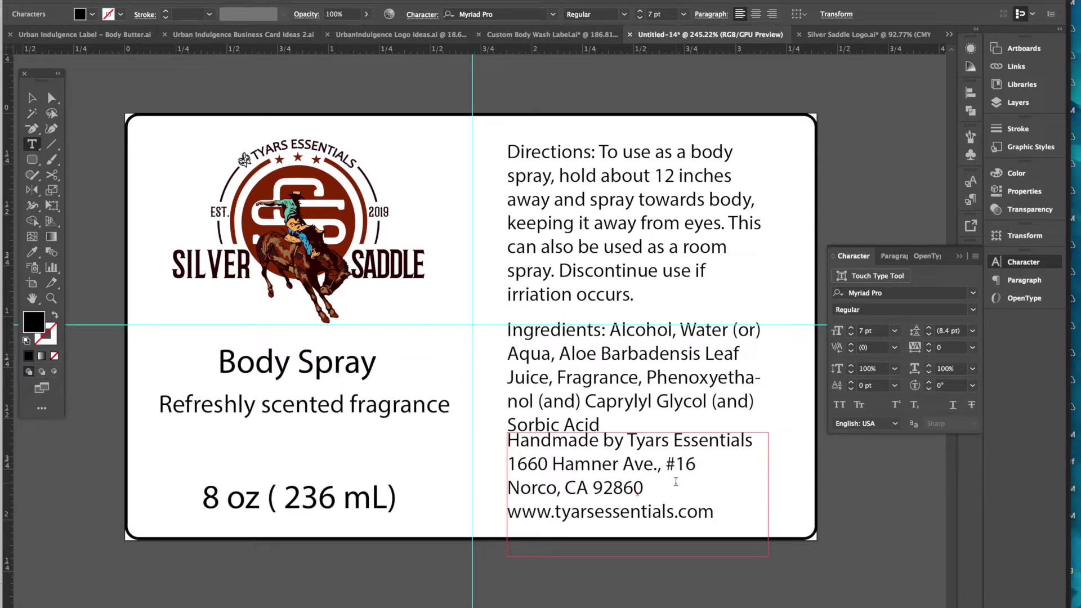
click(32, 98)
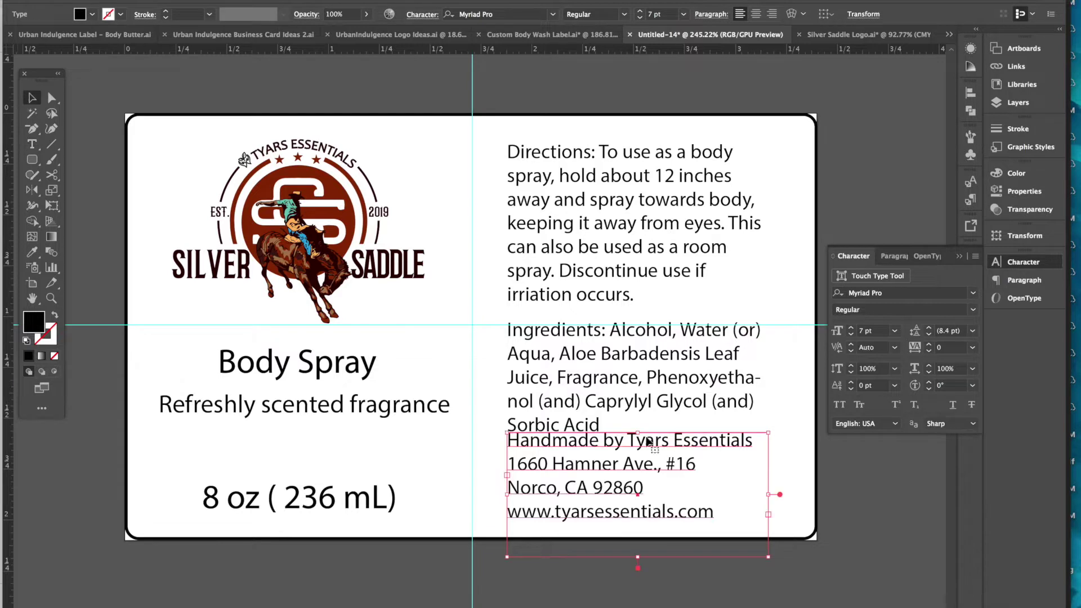
- Nudge the Ingredients block up and set its text size to 5.5 pt
click(860, 524)
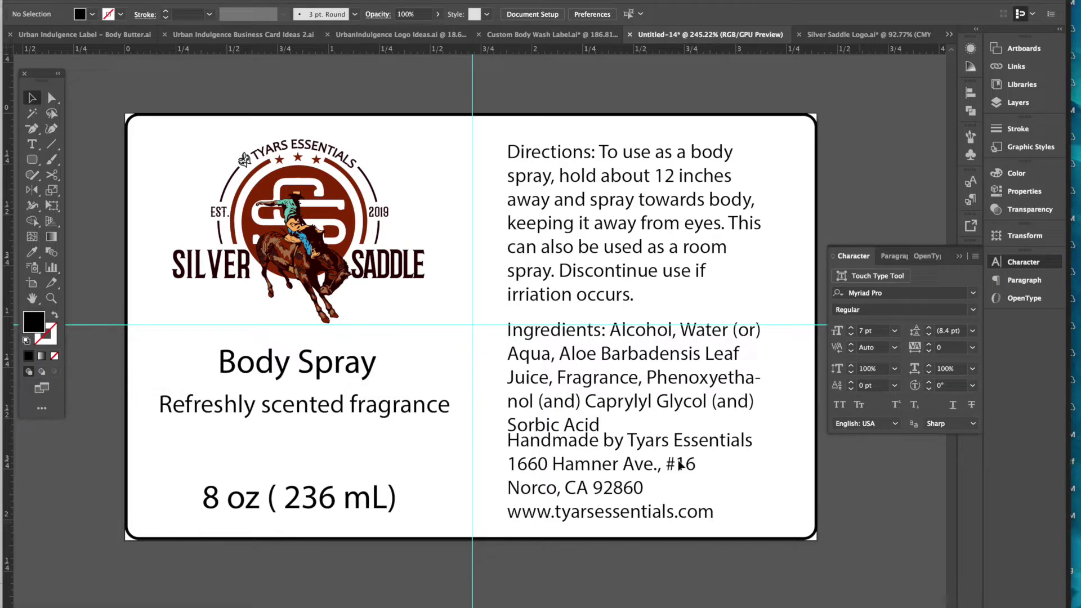
click(622, 438)
drag(628, 380, 629, 371)
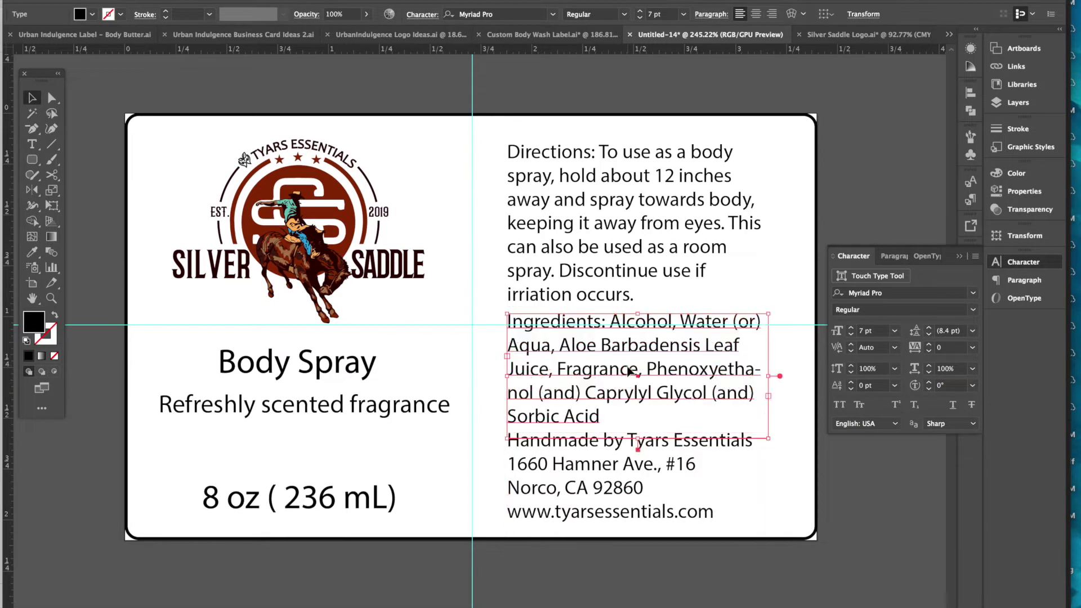
click(412, 100)
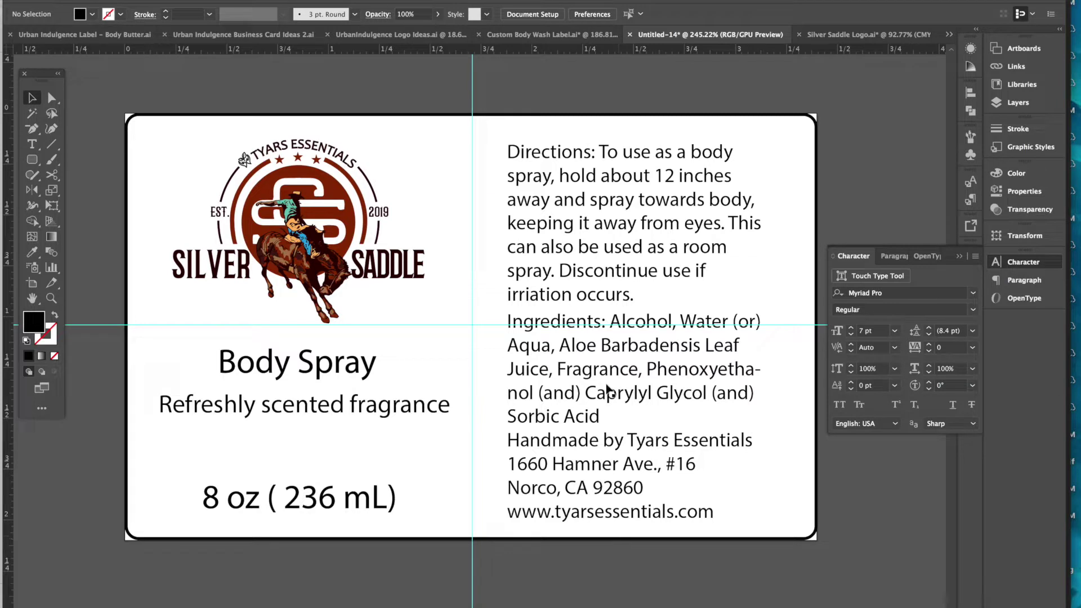
click(584, 366)
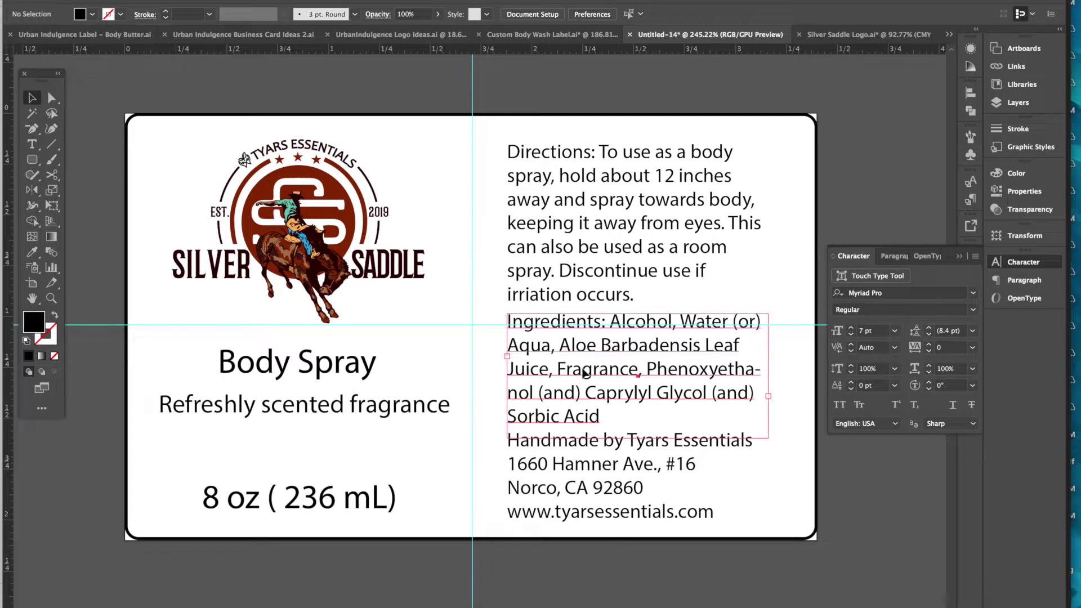
click(851, 334)
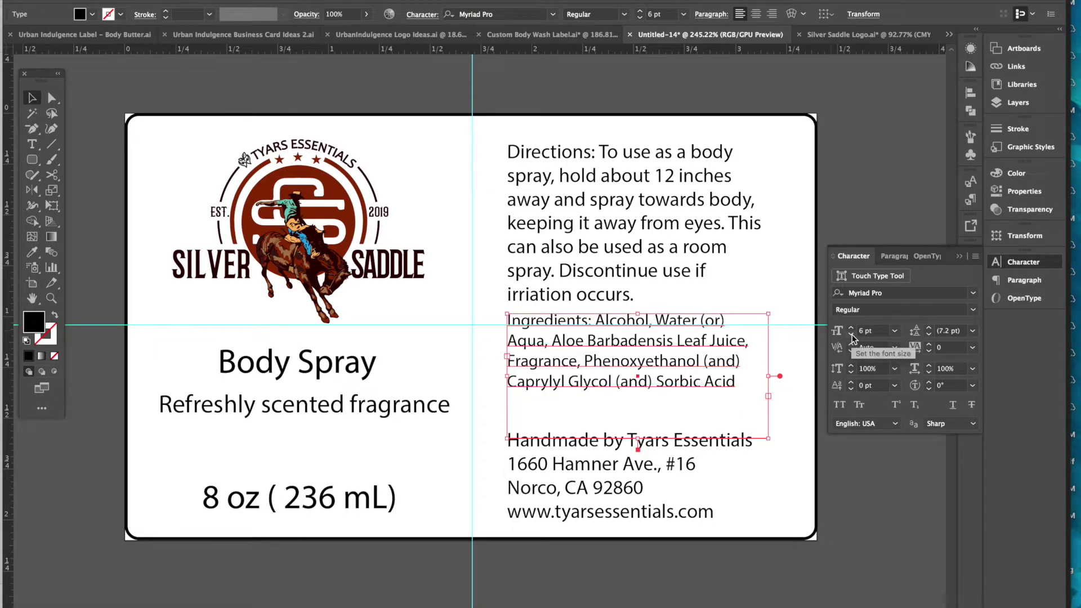
click(852, 334)
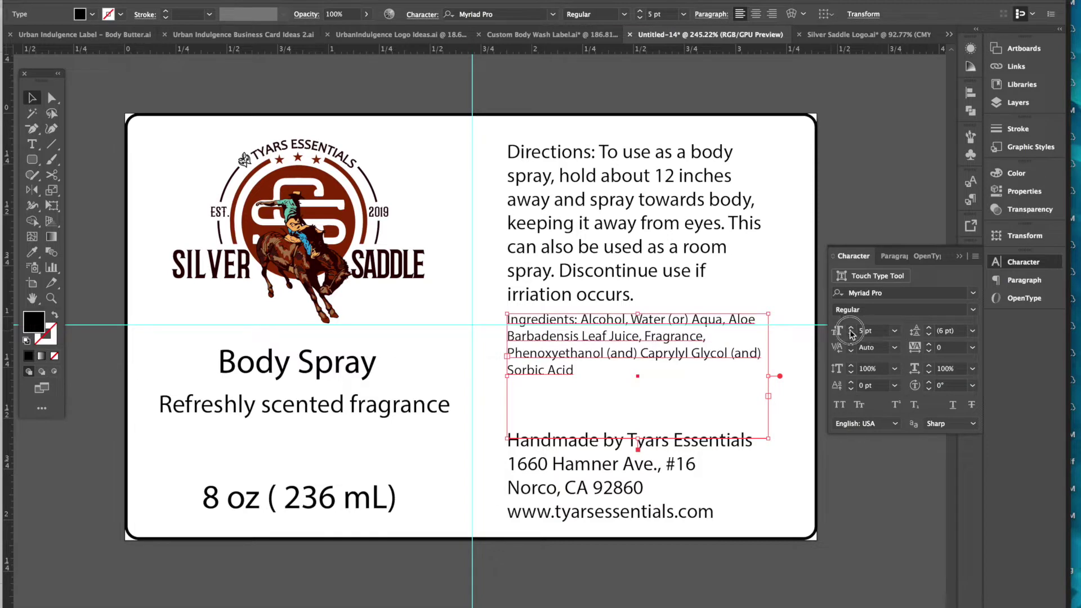
click(868, 331)
text(5.5)
key(Return)
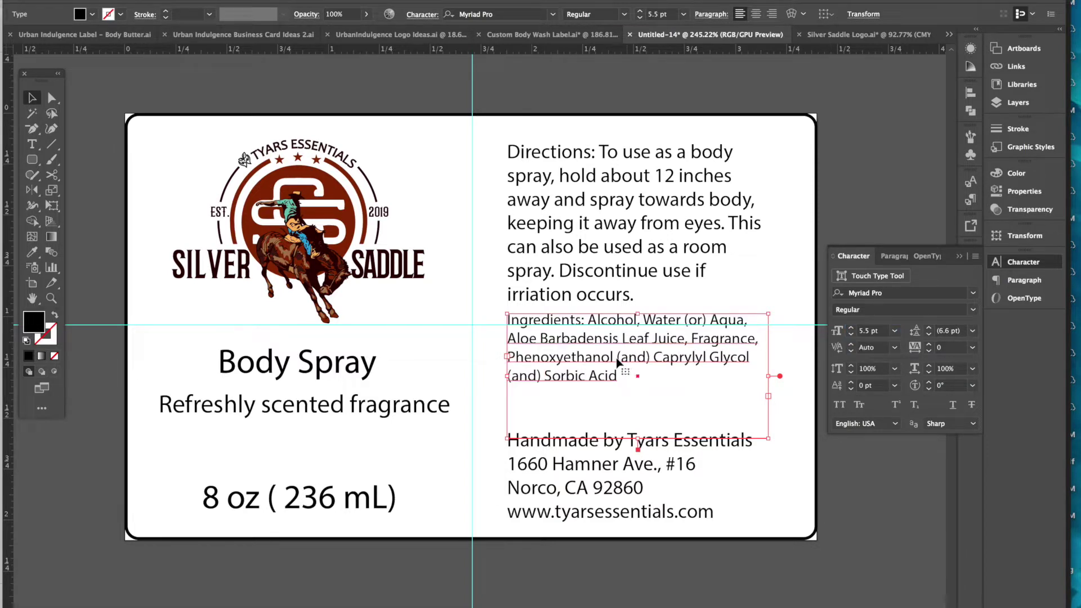
- Set the Handmade/address block's text size to 5.5 pt too
click(613, 447)
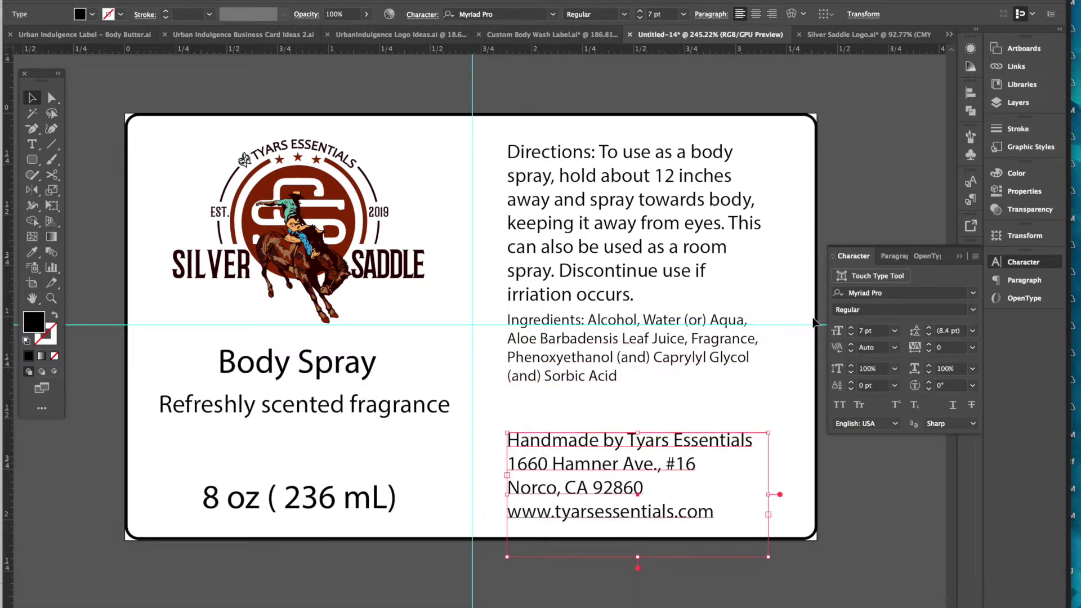
click(831, 333)
text(5.5)
key(Return)
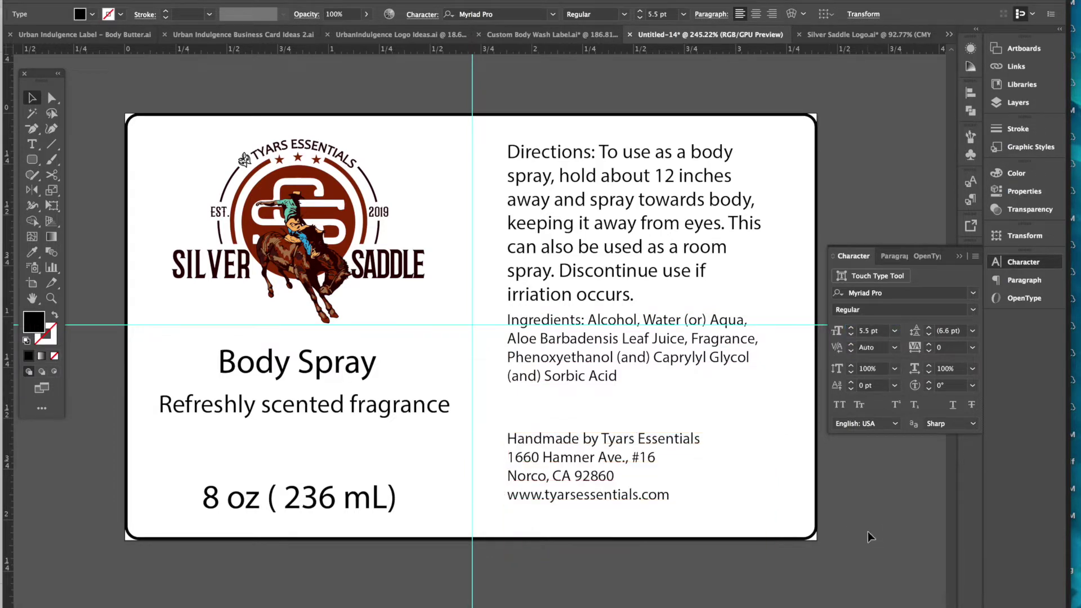
- Lower the address and Ingredients, widen Ingredients, and justify it with last line left-aligned
drag(601, 507, 601, 532)
drag(568, 385, 569, 420)
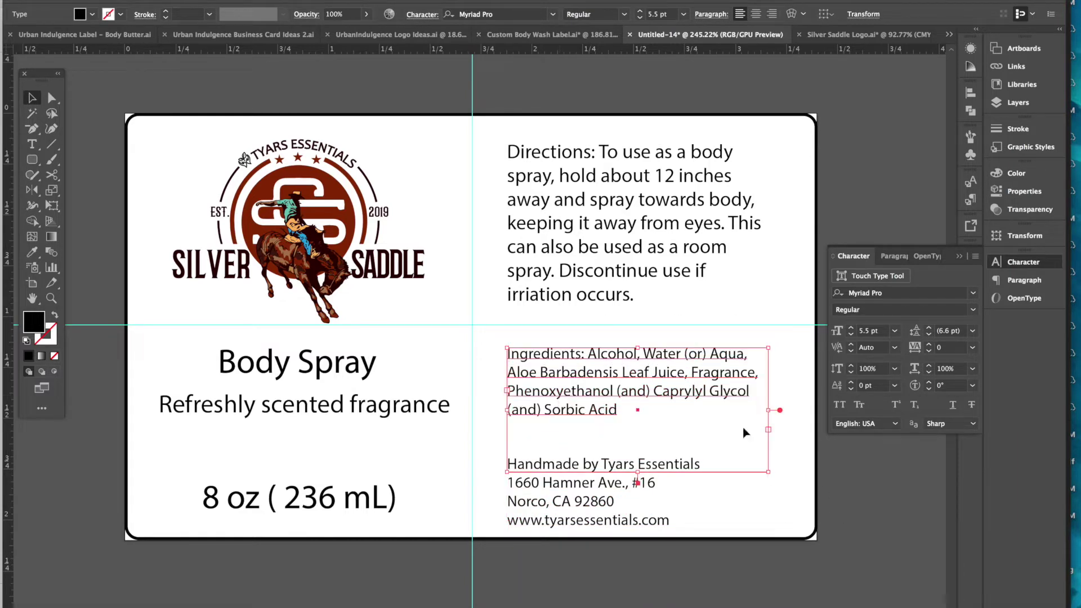
drag(771, 414, 786, 416)
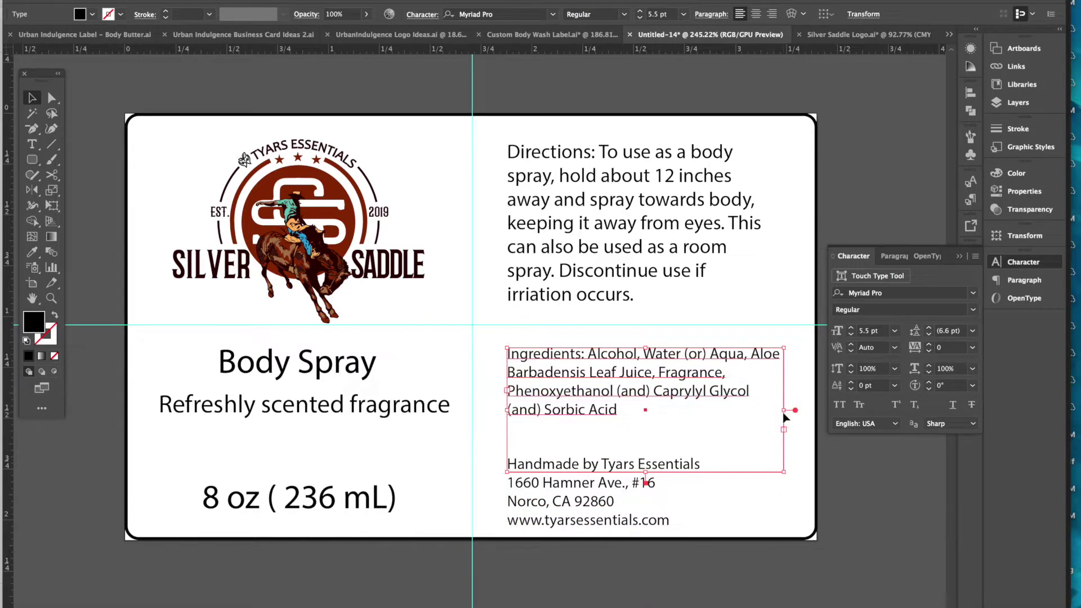
click(711, 14)
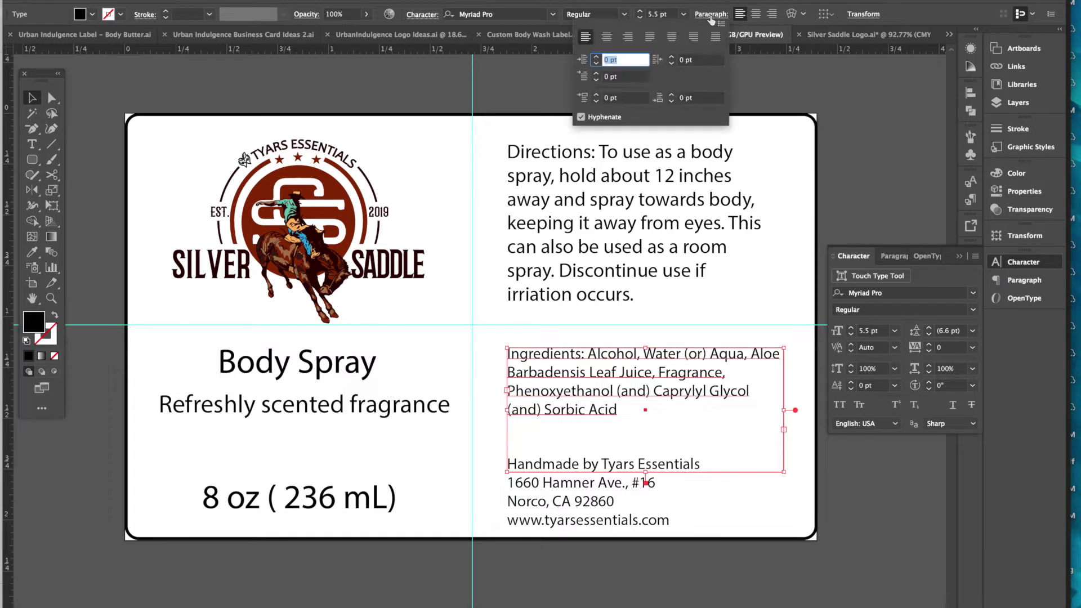
click(673, 40)
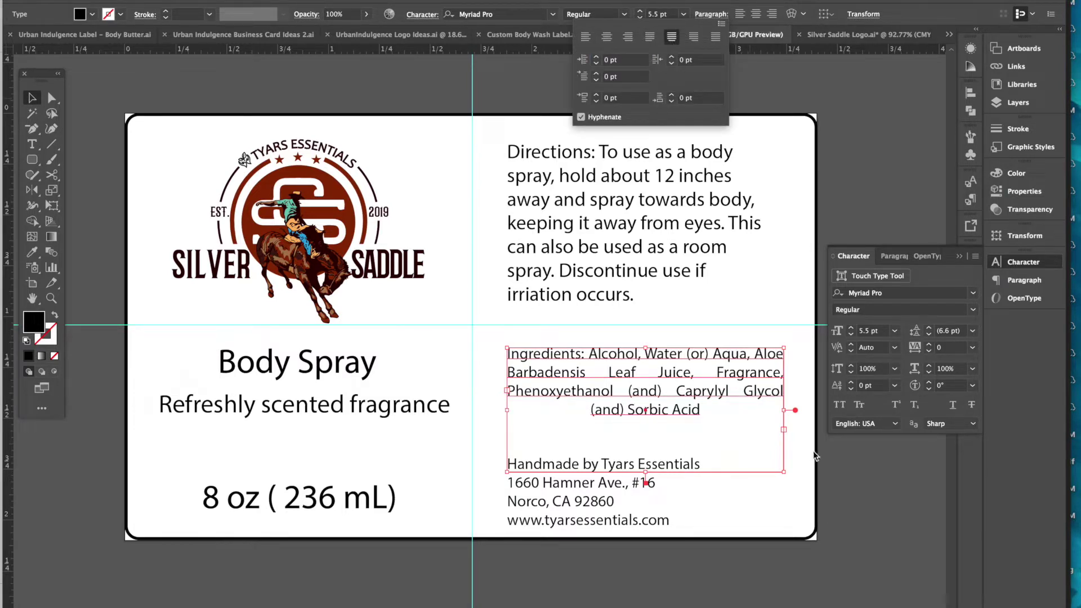
click(650, 36)
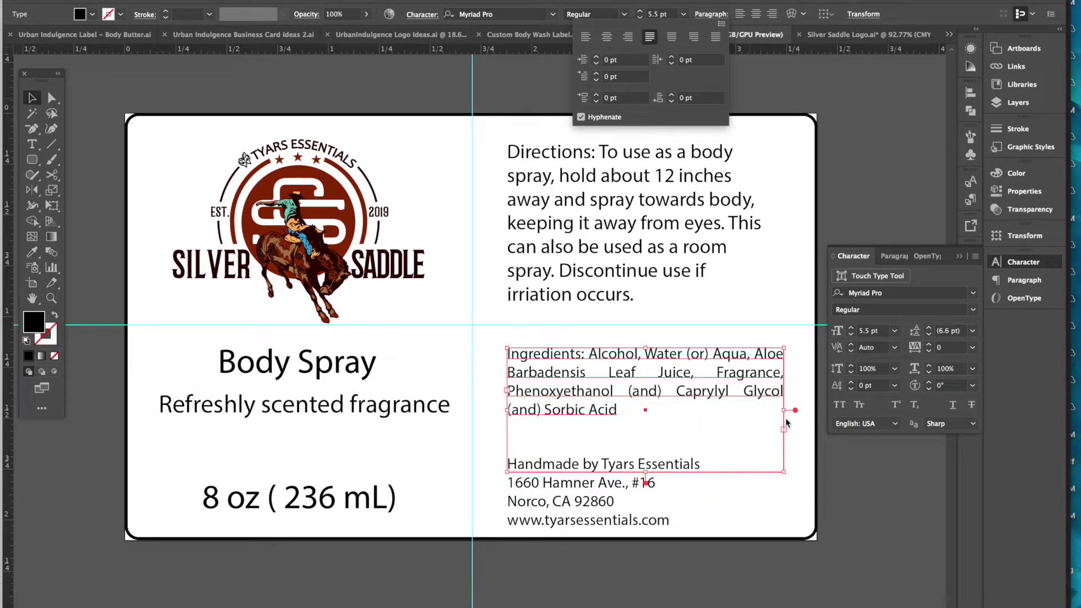
click(843, 465)
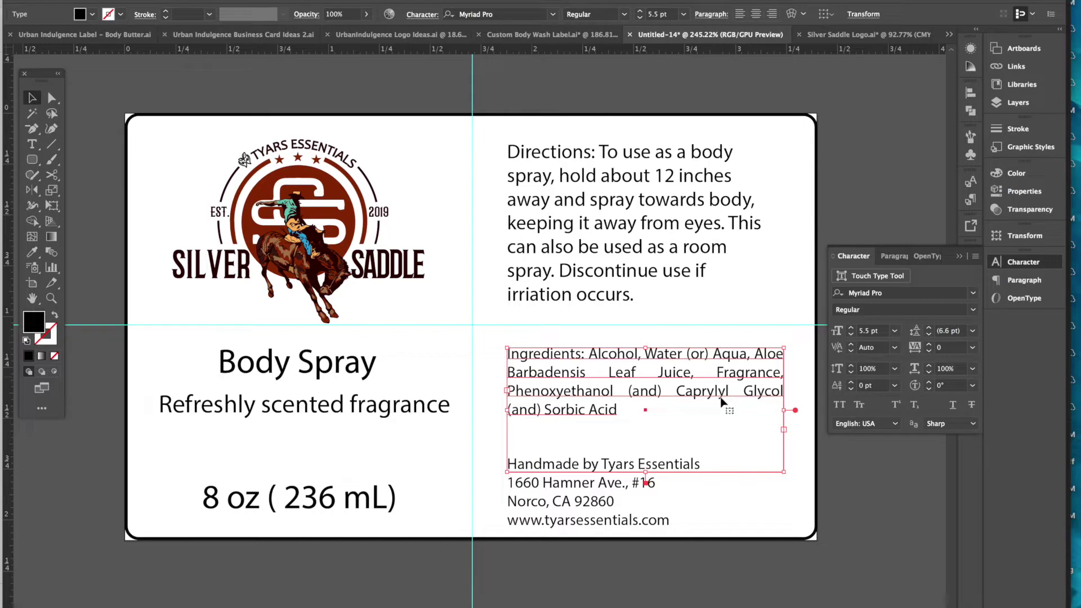
- Widen the Ingredients box further and shift it left and slightly down
drag(784, 411, 812, 417)
drag(730, 385, 692, 428)
click(897, 523)
click(596, 515)
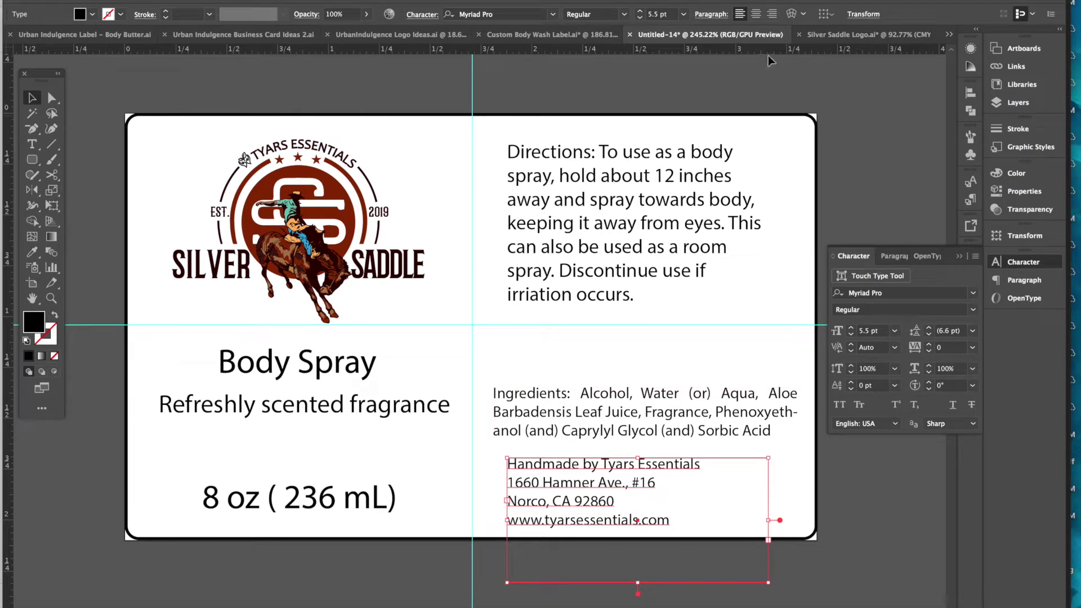
- Centre-align the Handmade by Tyars Essentials address lines
click(756, 14)
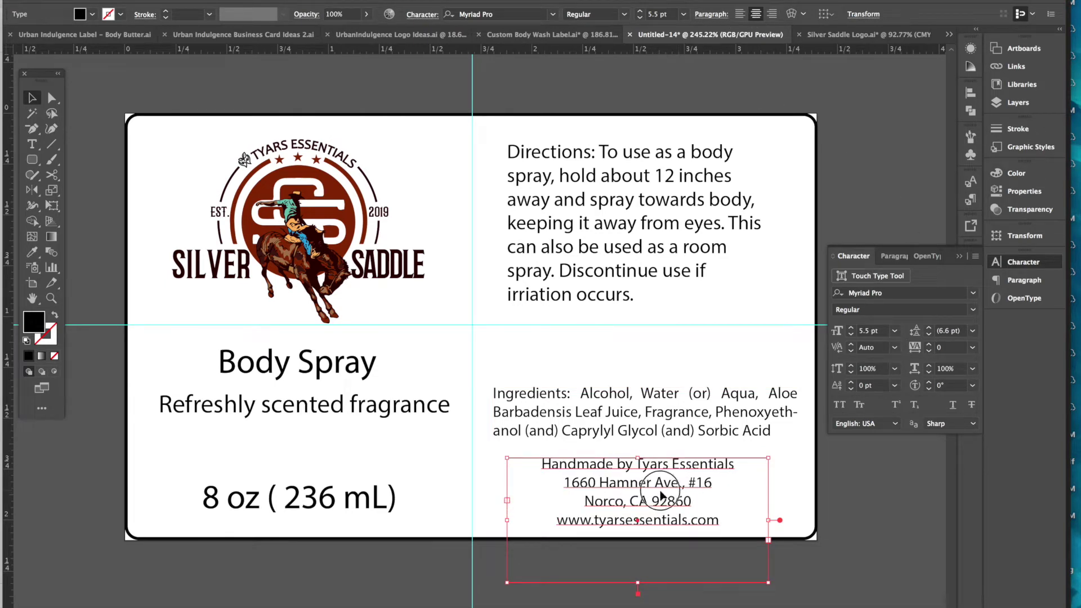
click(873, 508)
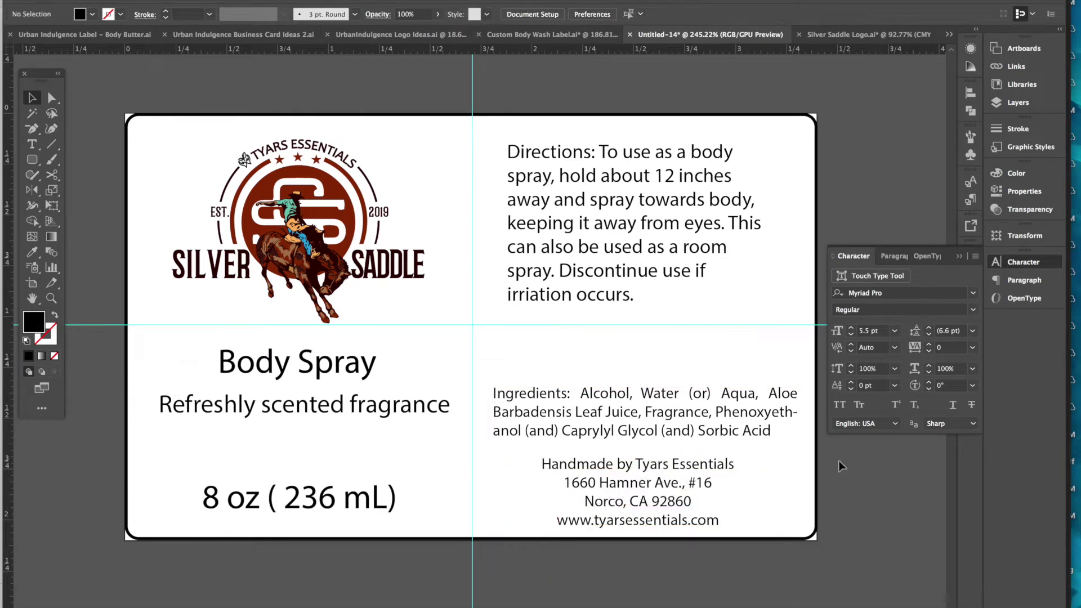
click(600, 194)
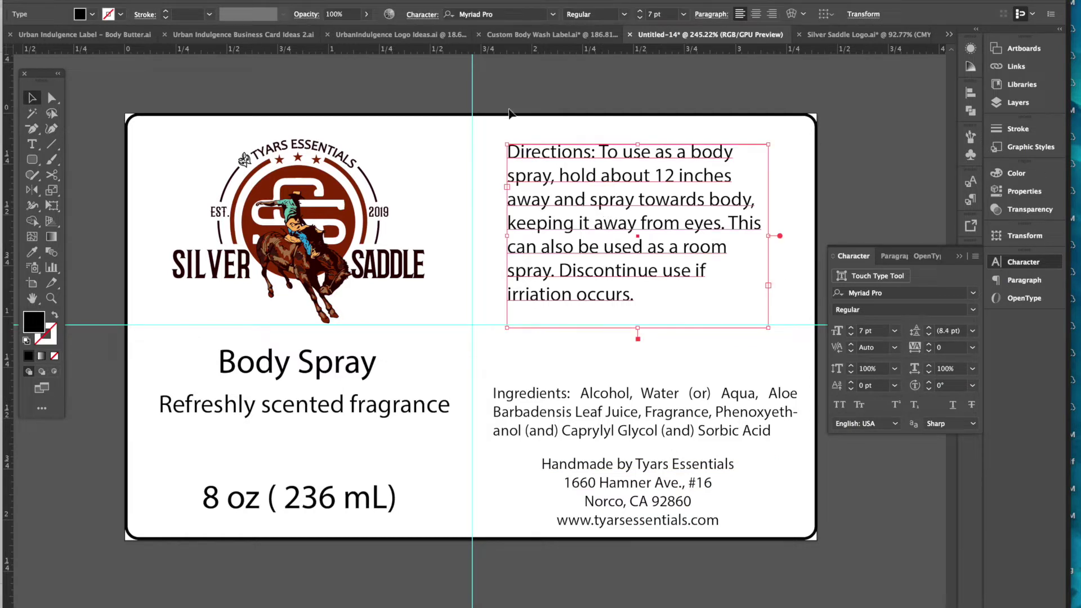
click(556, 392)
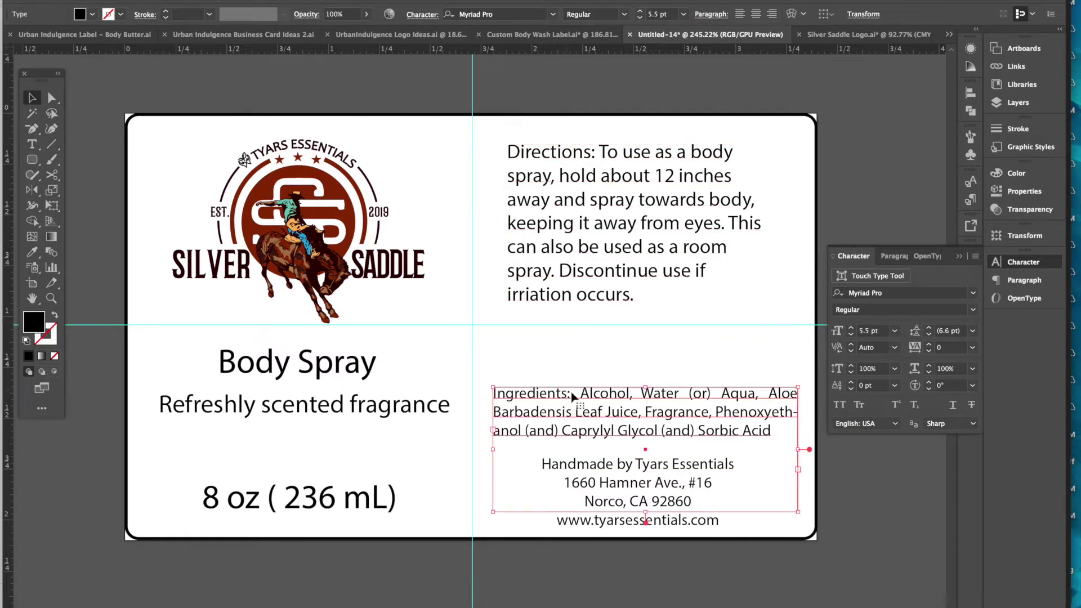
click(857, 492)
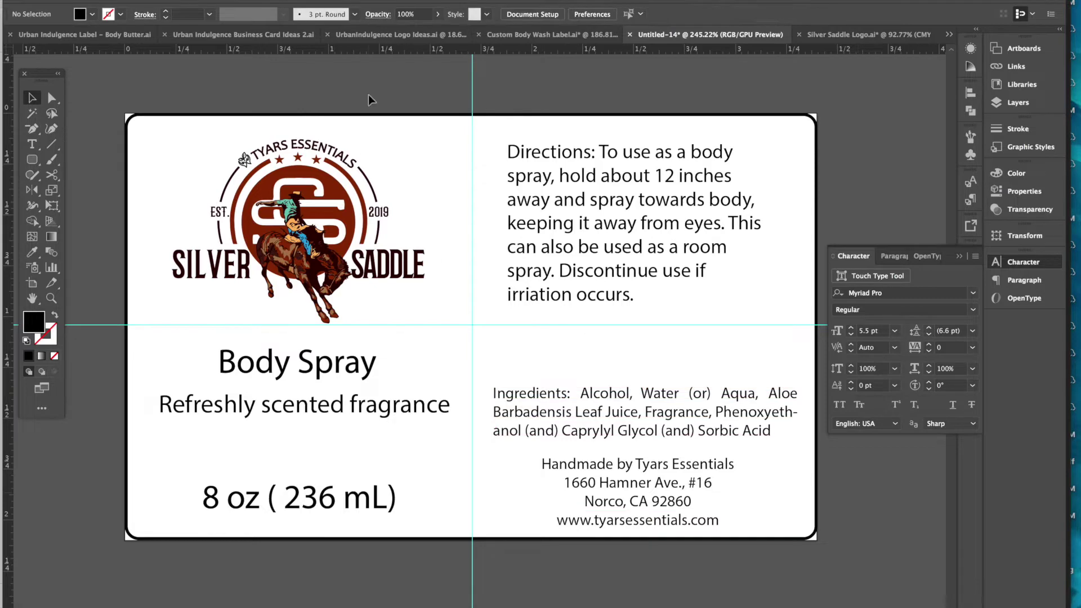
- Move and widen the Directions box, justify it with last line left, and nudge it up
drag(637, 187, 623, 209)
drag(755, 254, 798, 257)
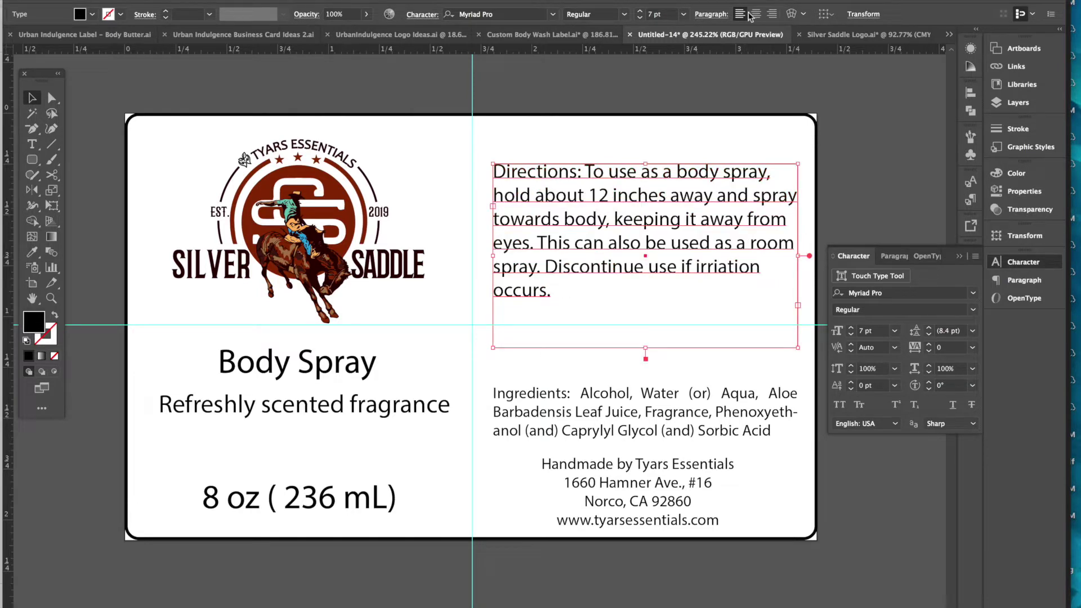
click(711, 14)
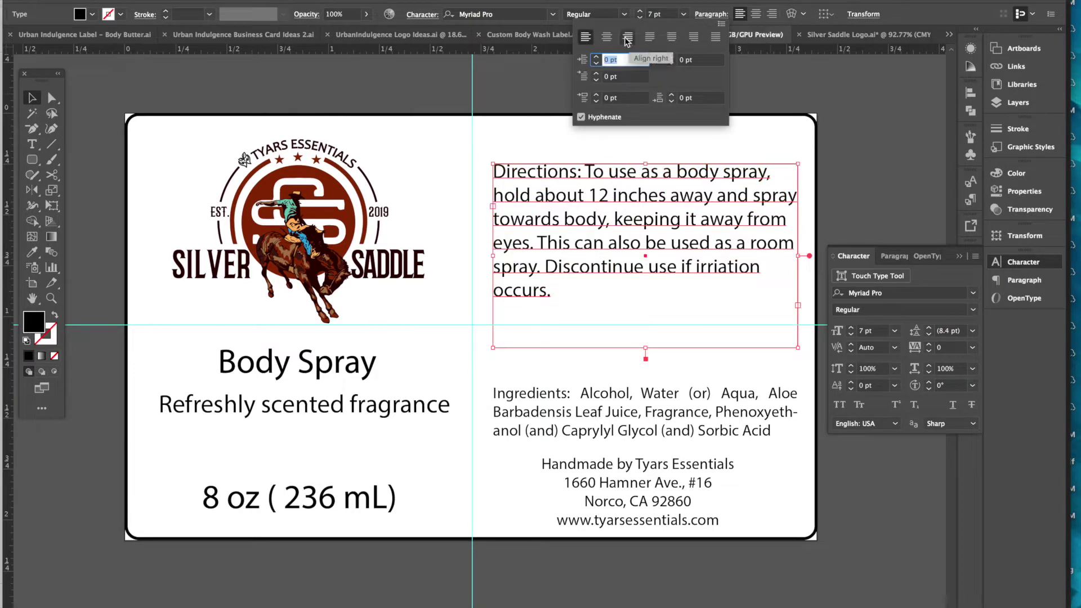
click(651, 37)
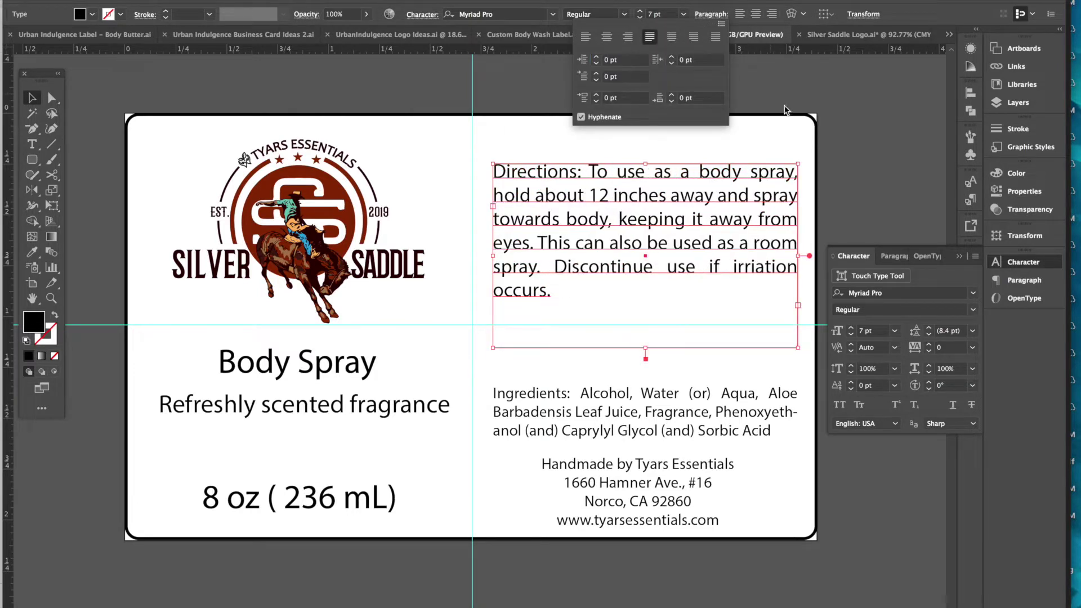
click(863, 151)
click(864, 151)
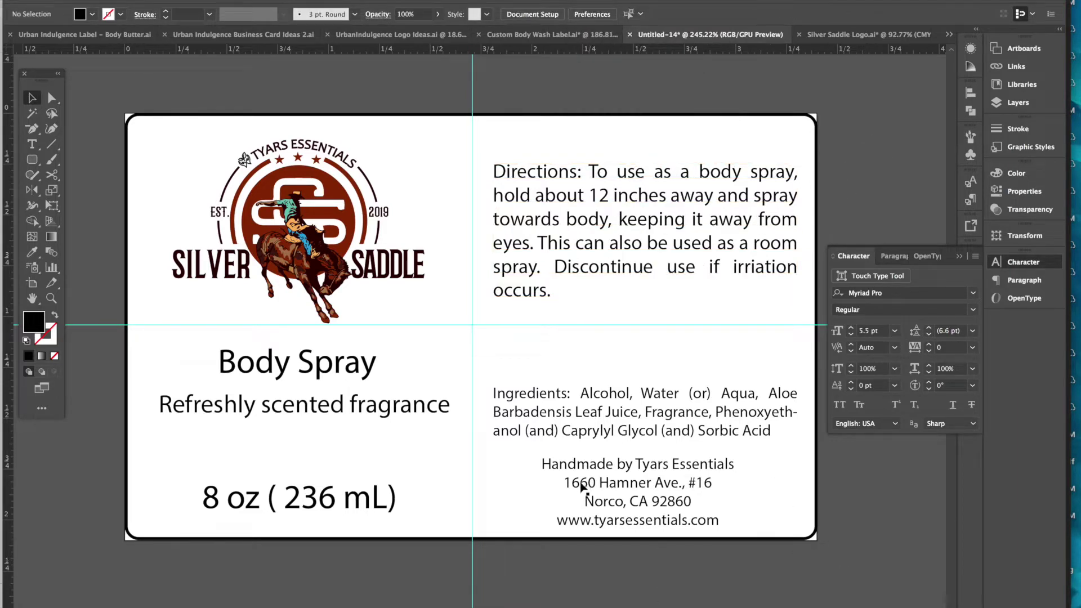
drag(596, 272, 596, 264)
click(860, 161)
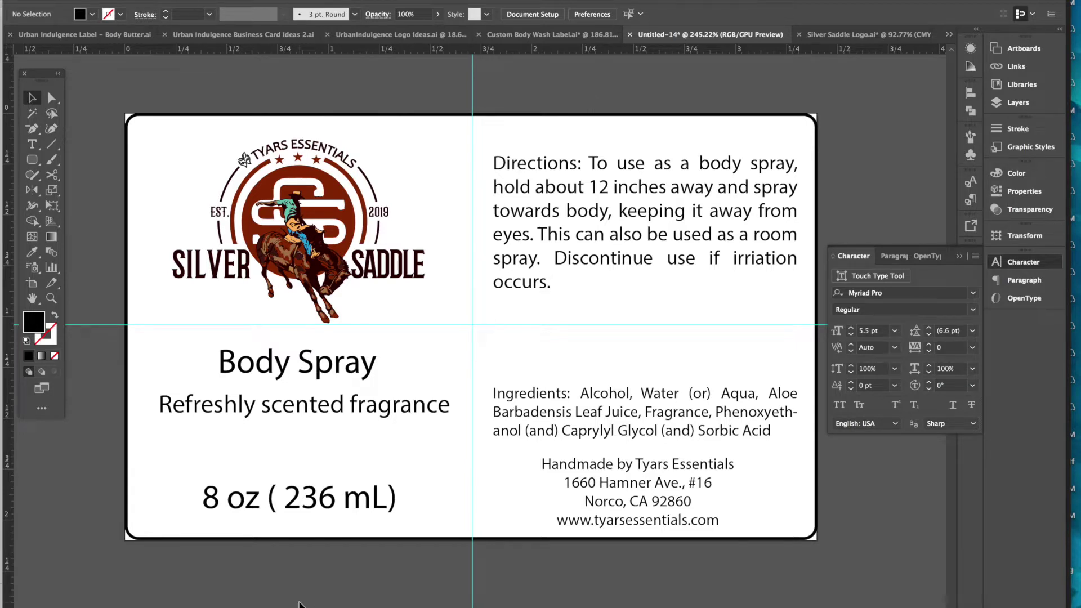
click(99, 1)
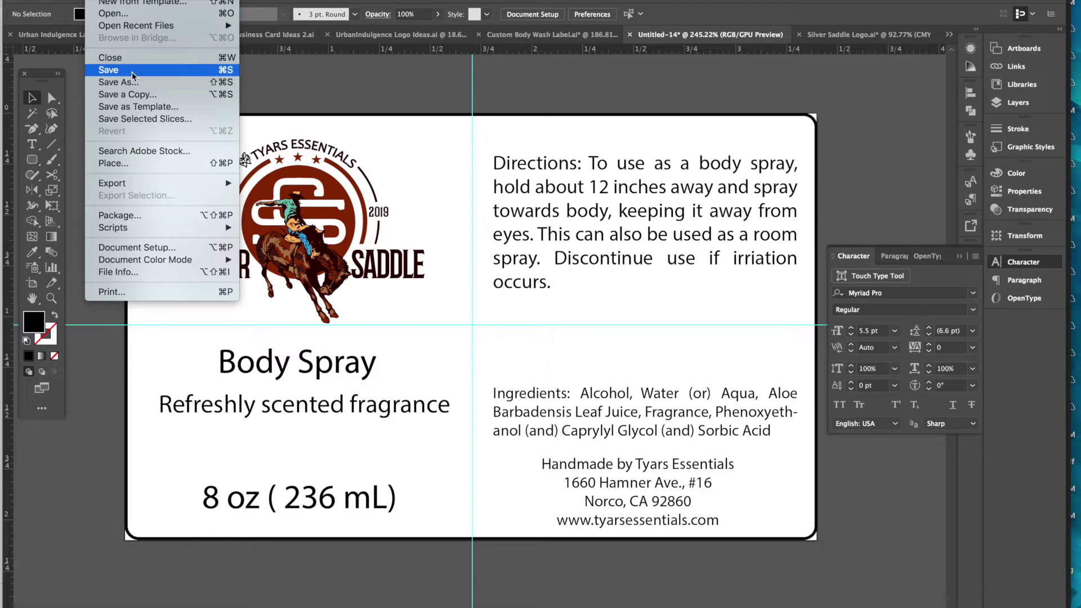
- In Save As, go to Desktop > Tyars Essentials > Silver Saddle and create a Body Spray Label folder
click(133, 76)
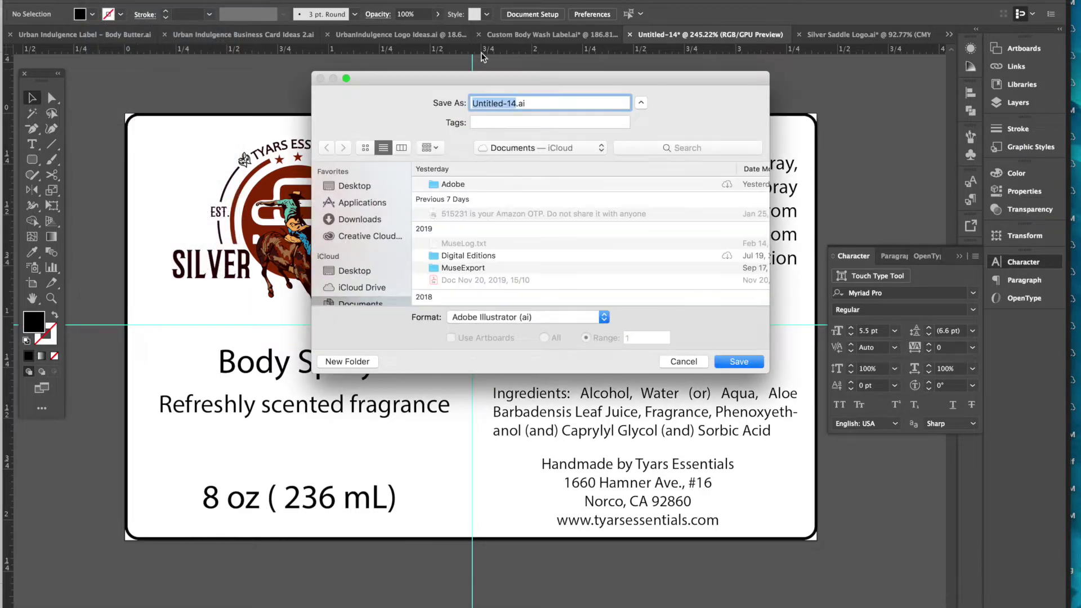
click(515, 147)
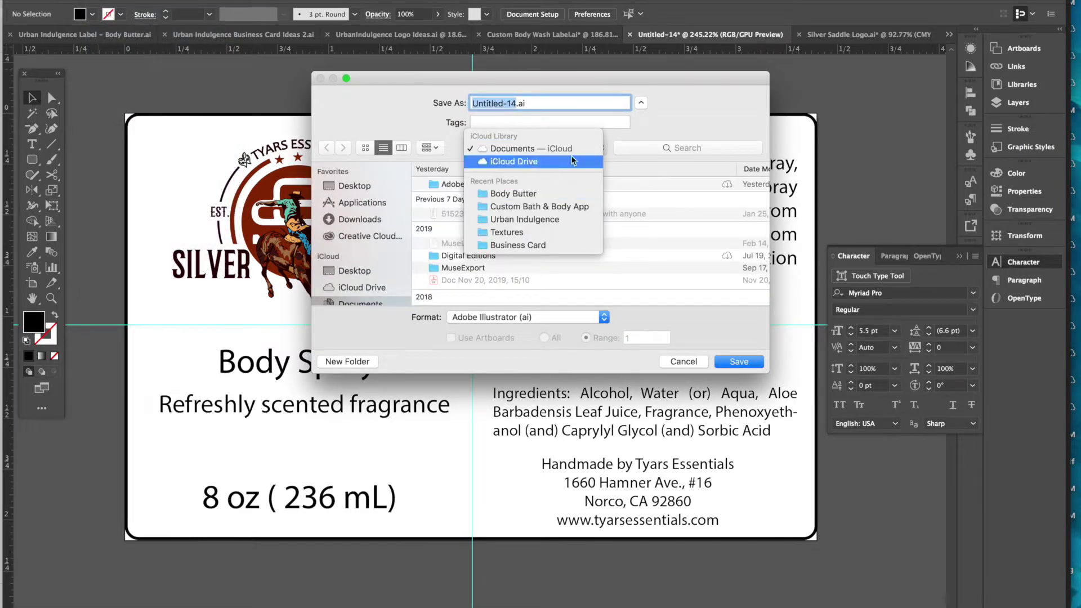
click(631, 132)
click(355, 186)
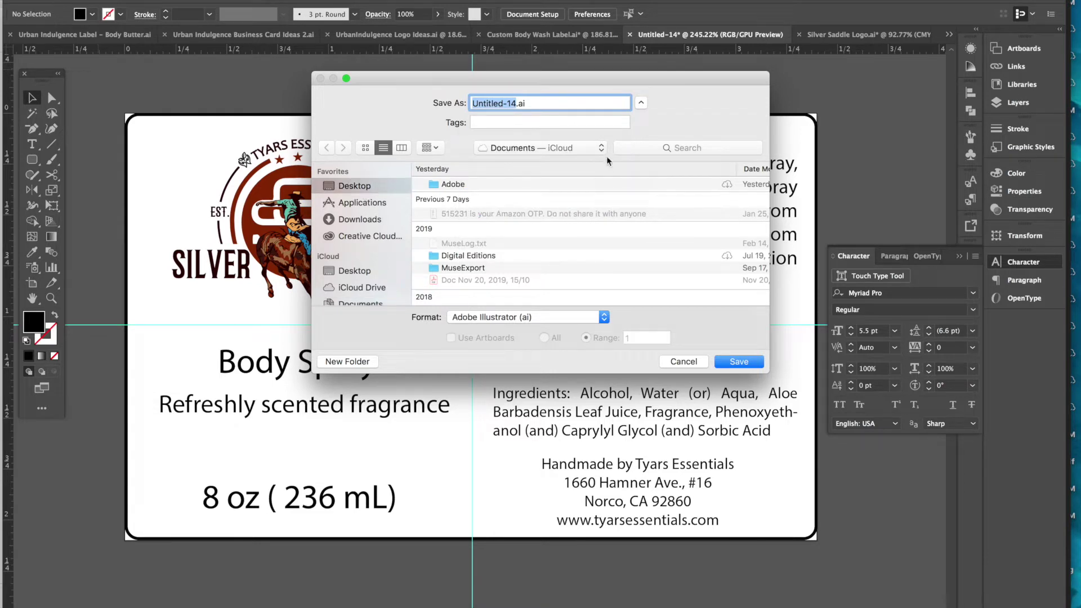
click(712, 148)
double_click(484, 228)
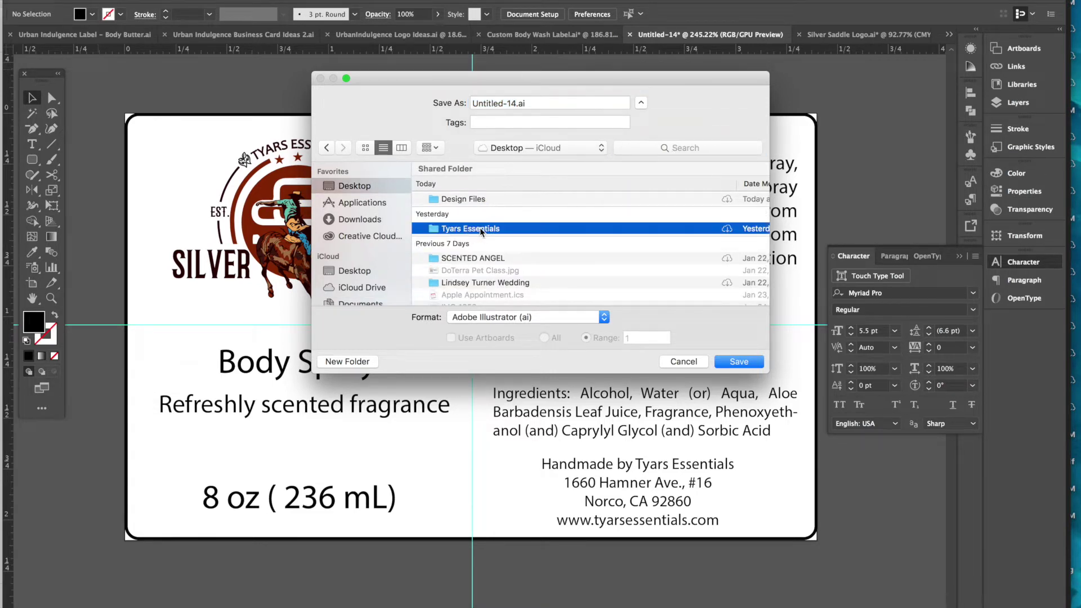
click(471, 200)
double_click(470, 201)
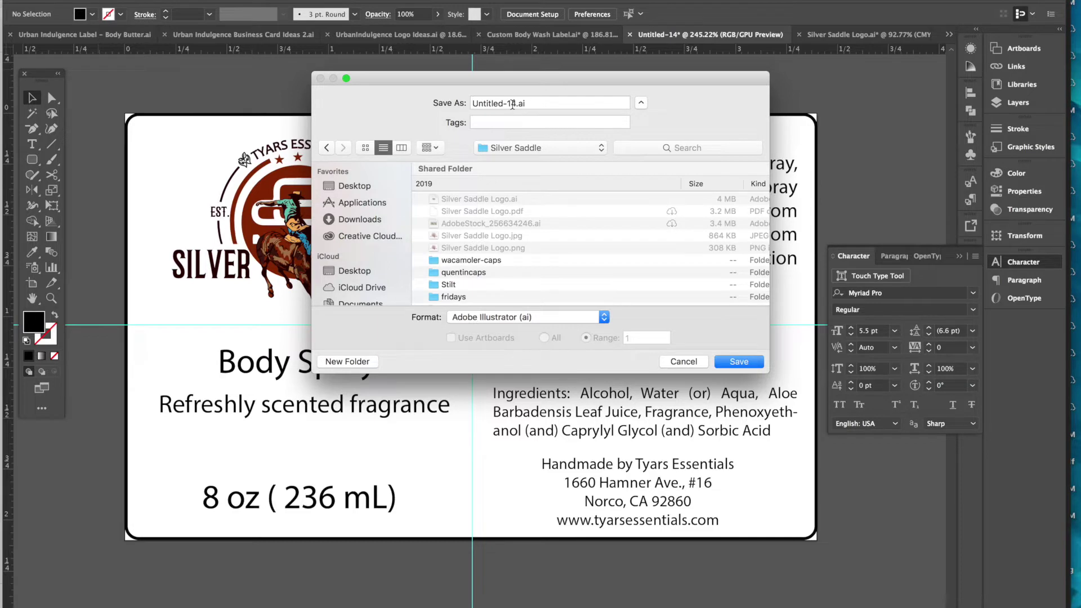
click(348, 362)
text(Body Spray Label)
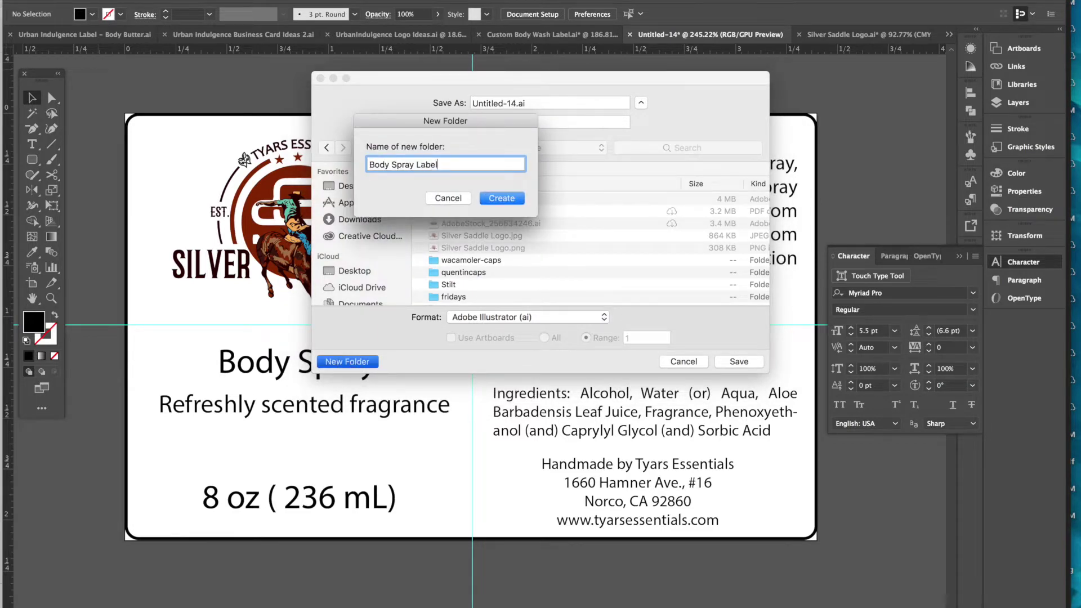
key(Return)
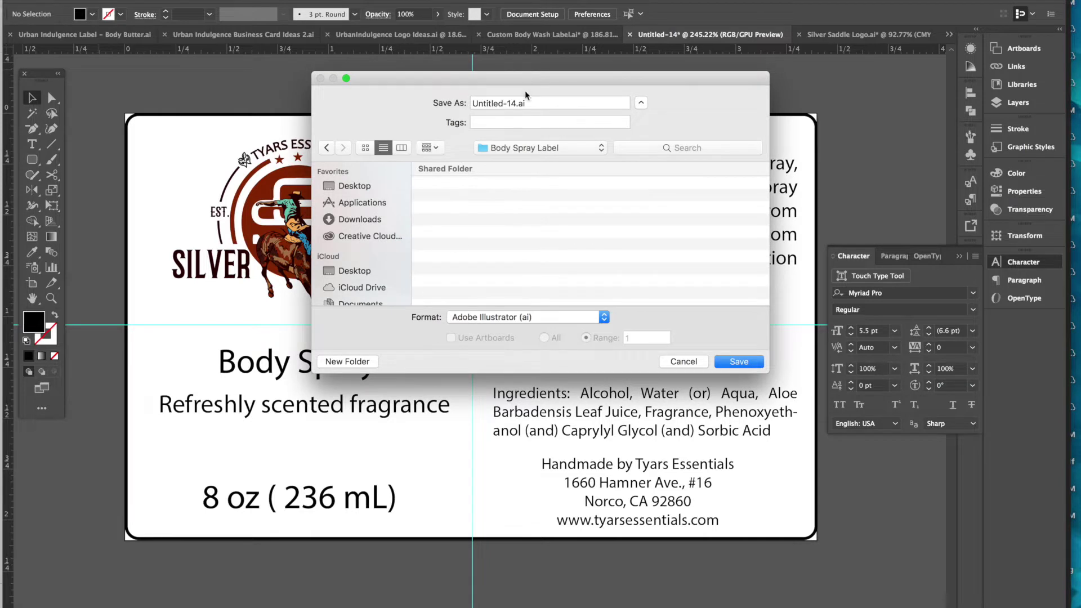
- Save the label there as Silver Saddle Body Spray Label.ai, confirming the Illustrator options
click(515, 107)
text(Silver Saddle Body Spray Label)
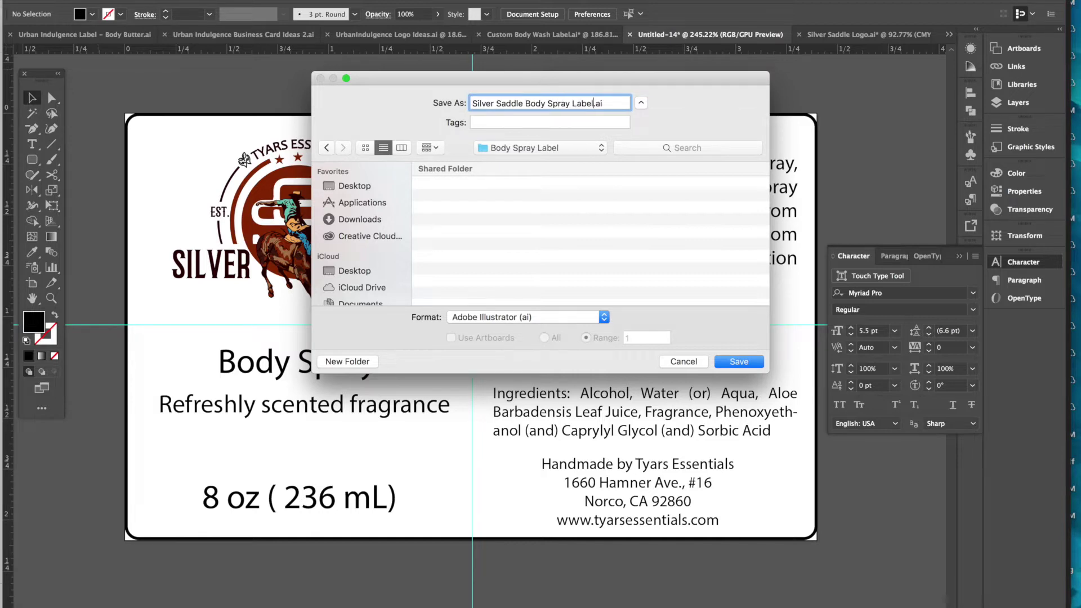
click(749, 361)
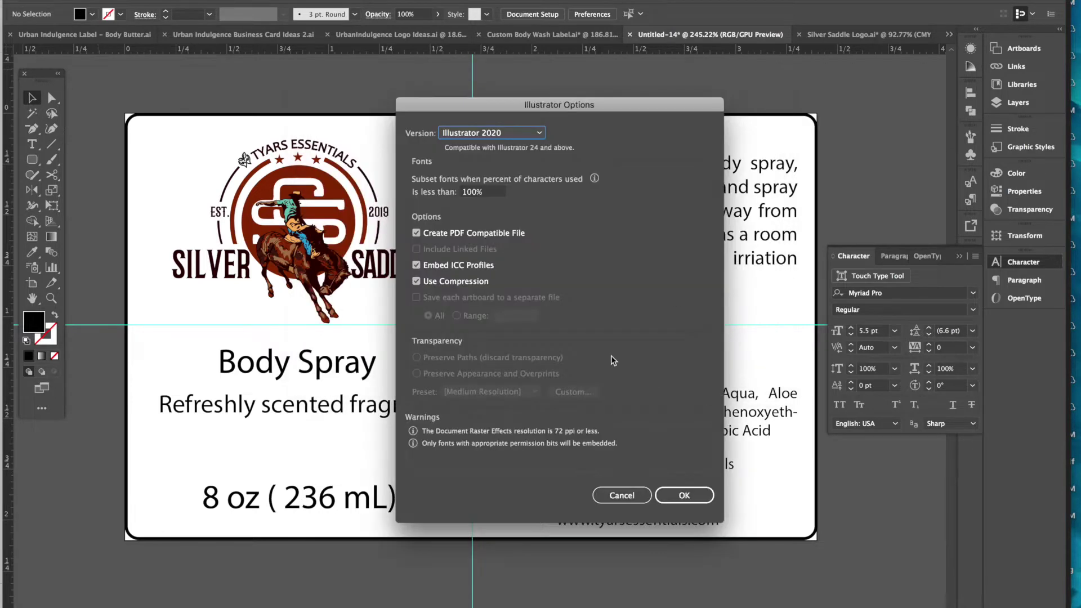
click(685, 500)
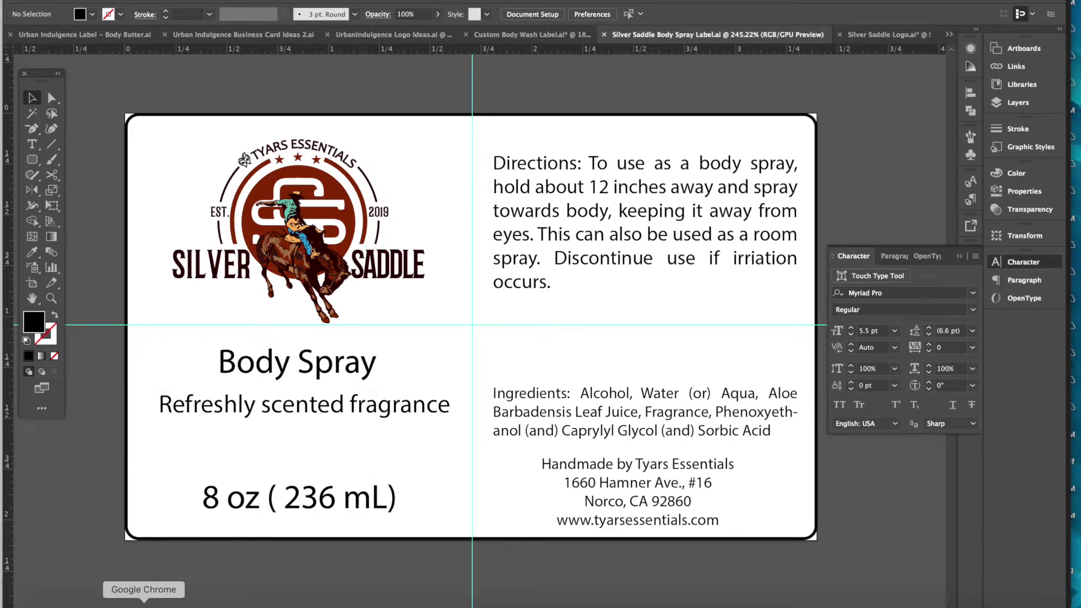
click(145, 602)
- Search Adobe Stock for 'leather texture' images
click(715, 176)
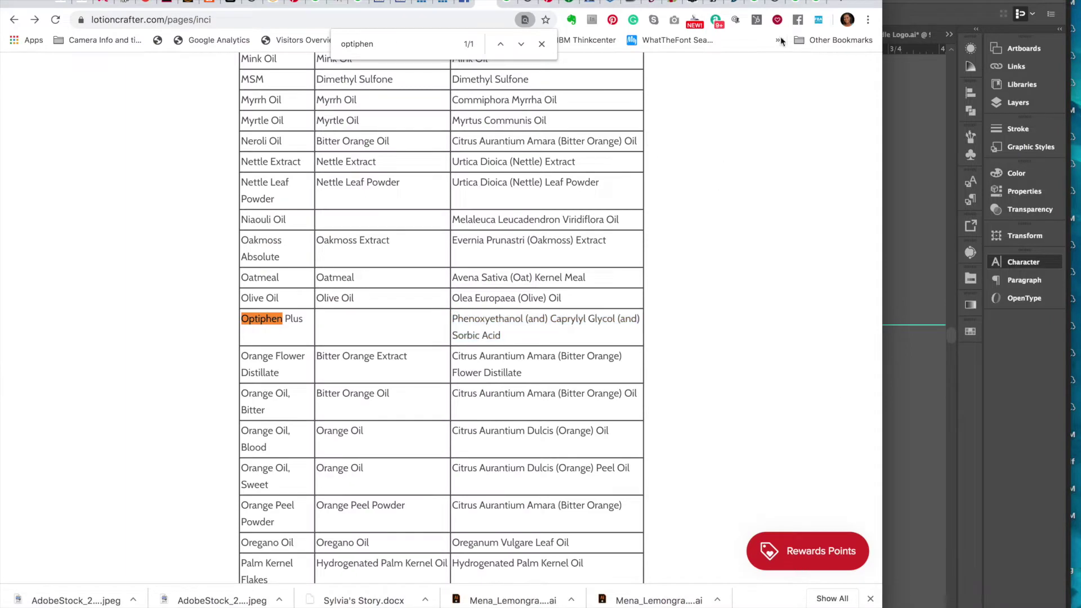
click(167, 3)
click(321, 271)
text(leather)
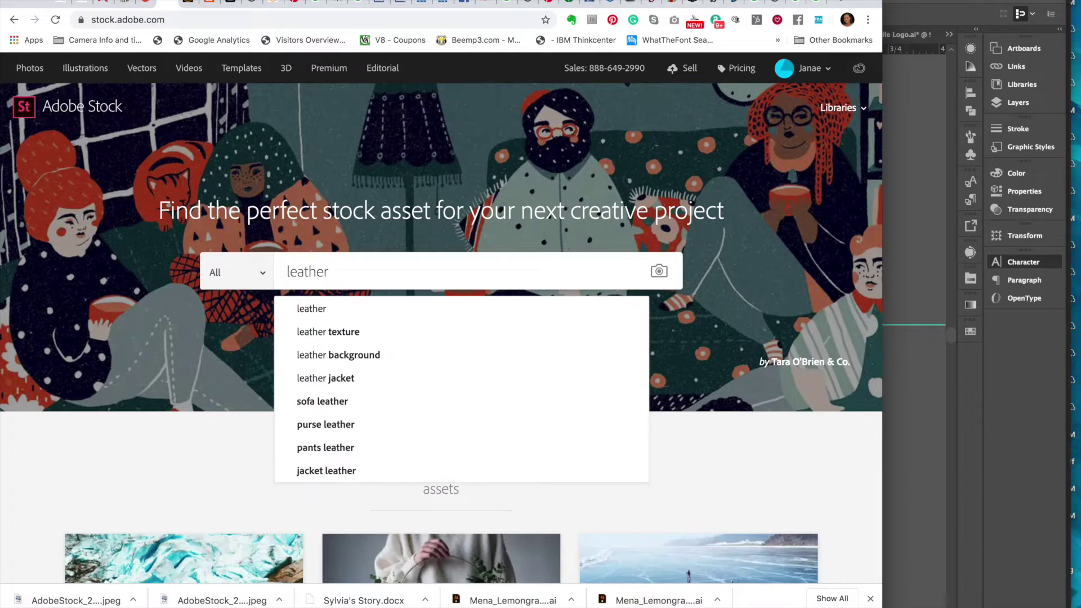
click(323, 332)
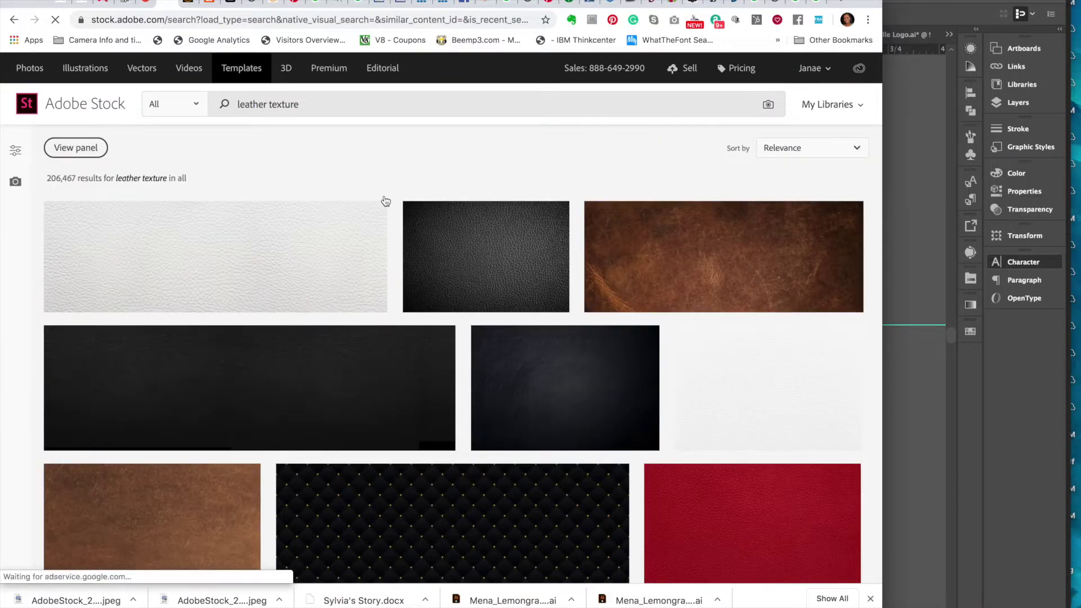
- Scroll through the leather results and open the Brown shiny leather texture's details
mouse_move(602, 368)
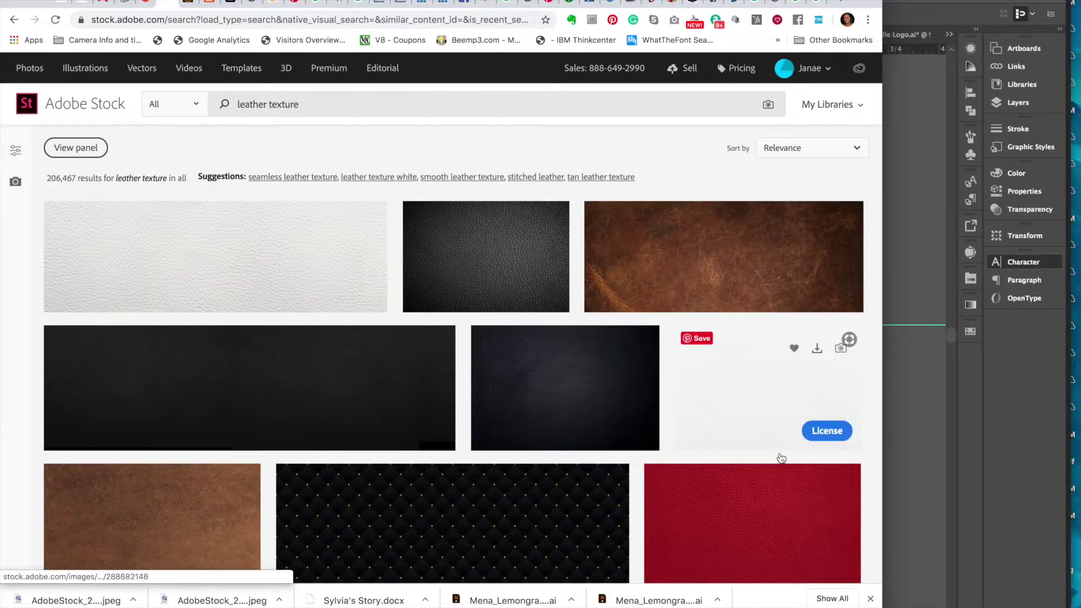
scroll(721, 528, down, 2)
scroll(708, 534, down, 8)
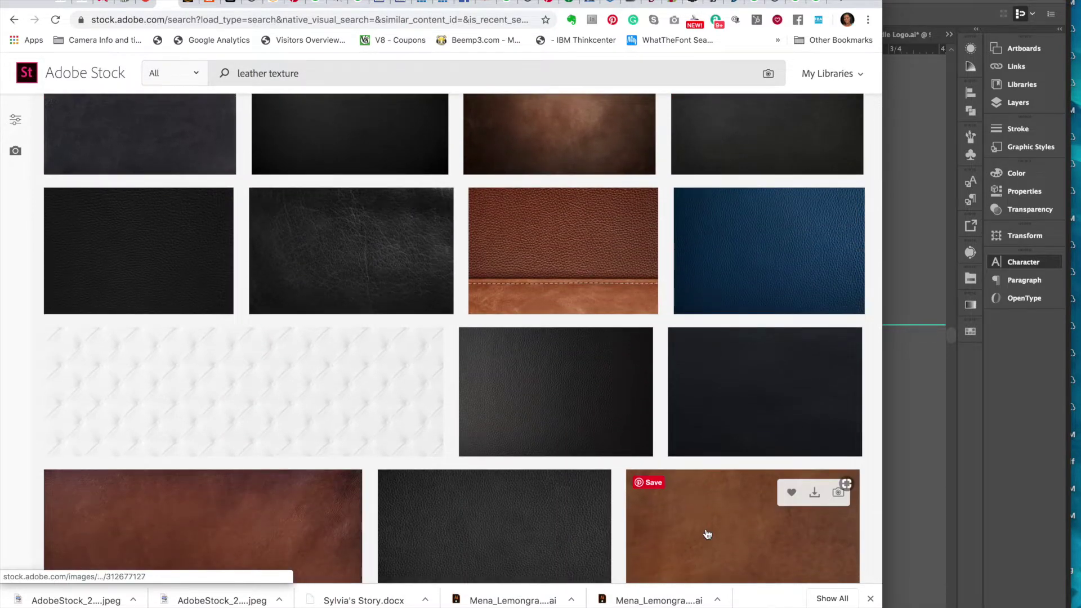
scroll(708, 534, down, 2)
scroll(707, 533, down, 6)
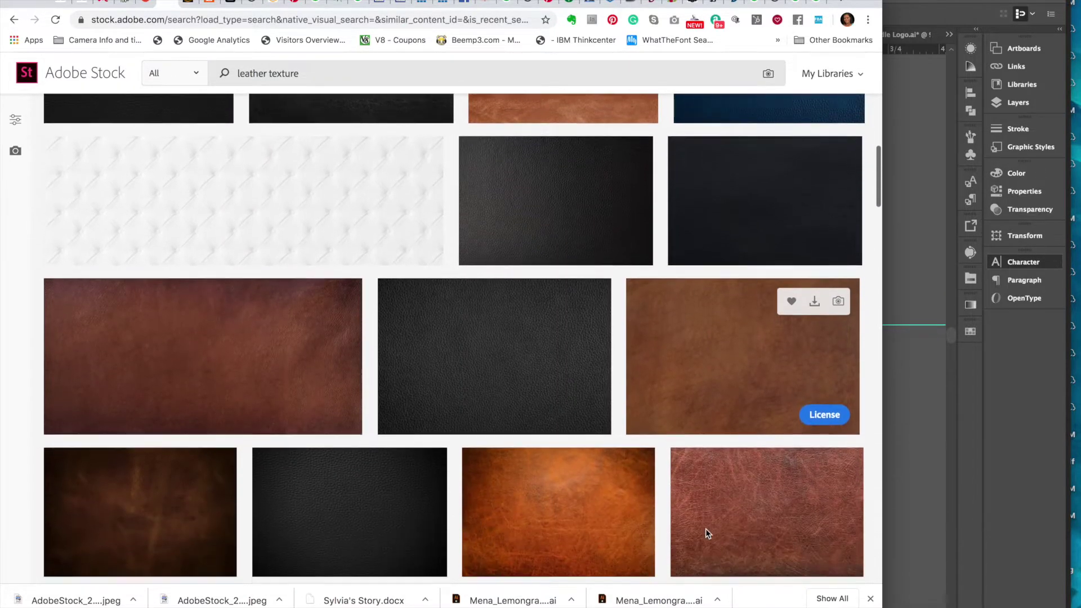
scroll(708, 534, down, 4)
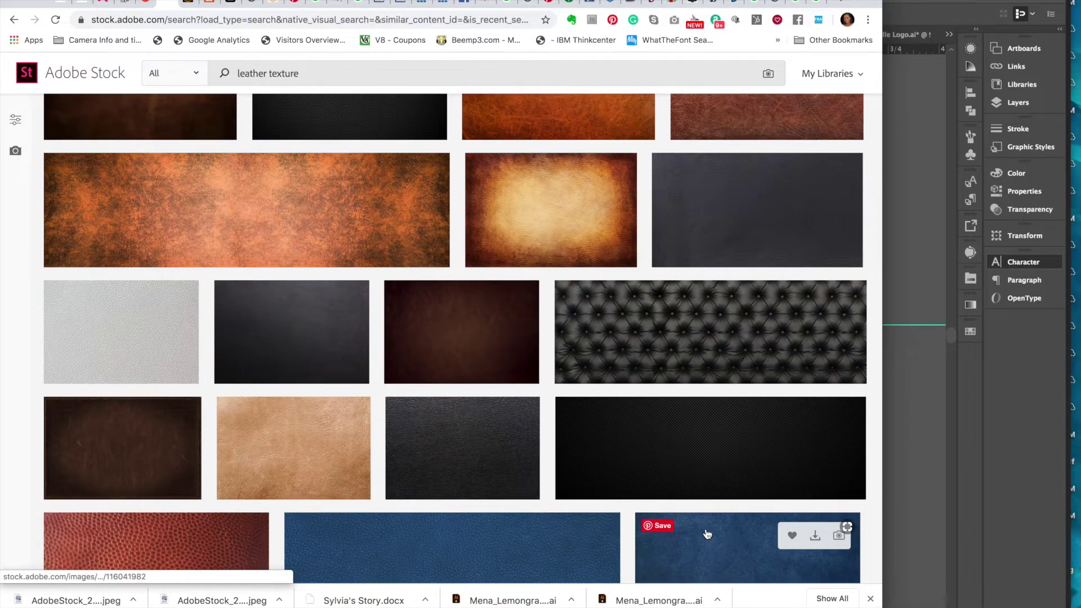
scroll(723, 447, down, 4)
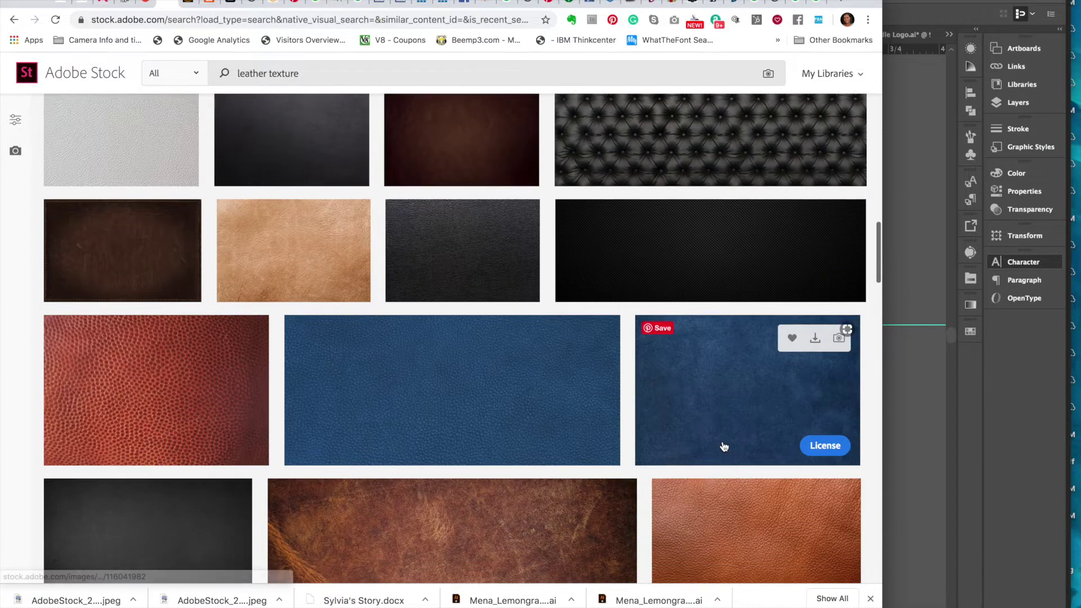
scroll(724, 447, down, 8)
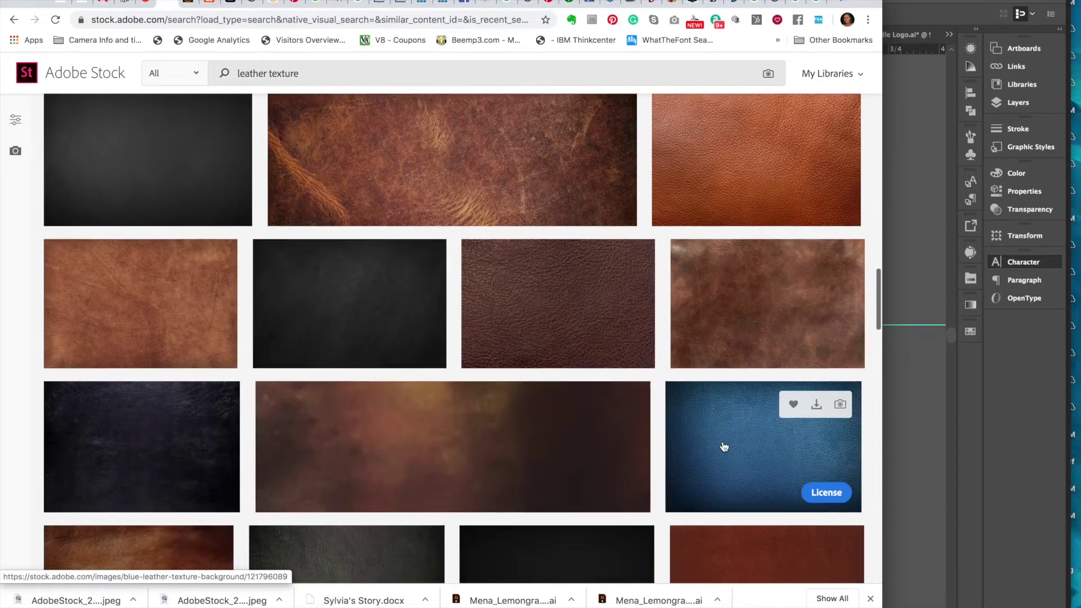
scroll(725, 446, down, 1)
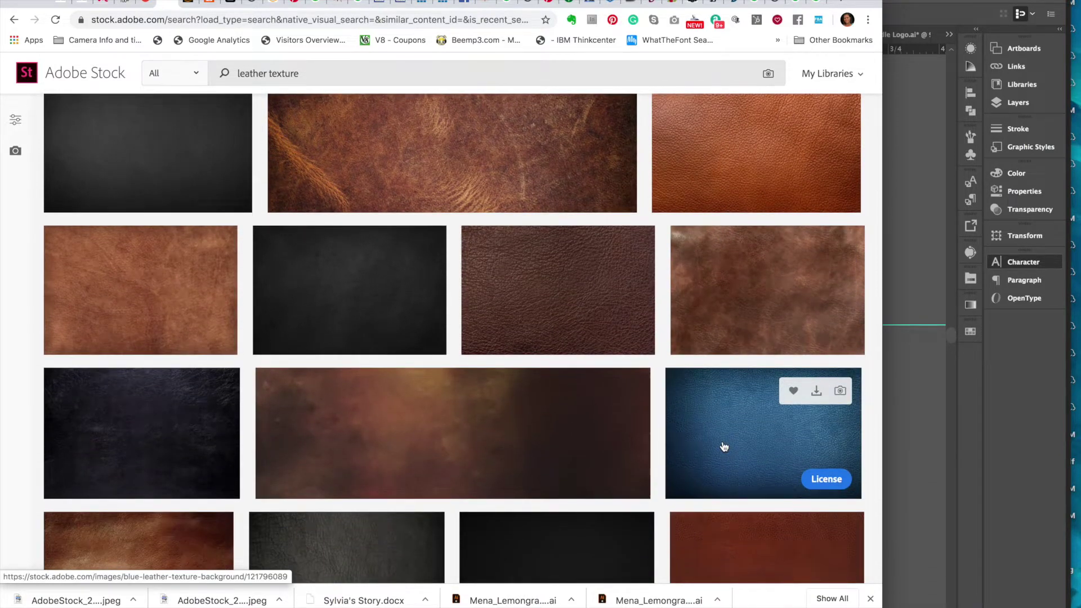
scroll(725, 446, down, 8)
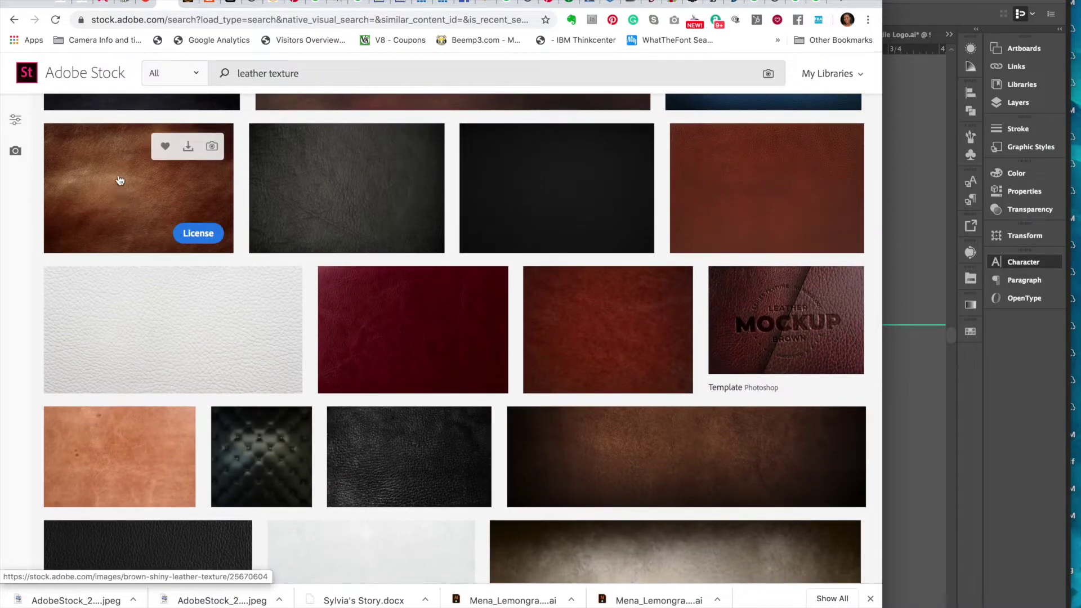
scroll(125, 197, up, 2)
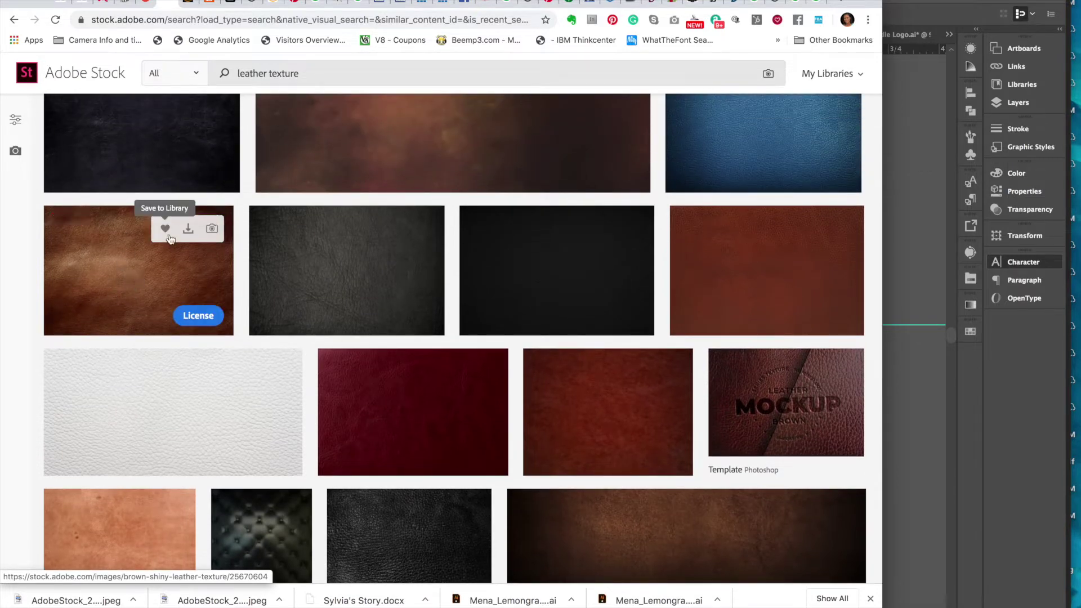
click(120, 282)
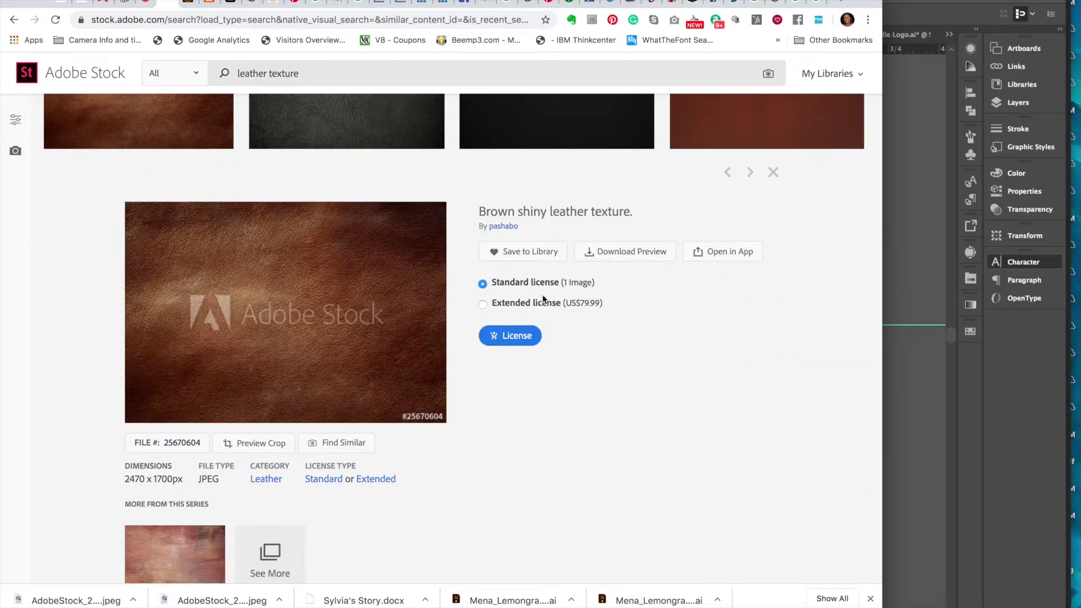
- Download the brown leather preview AdobeStock_25670604_Preview.jpeg into the Body Spray Label folder
click(645, 254)
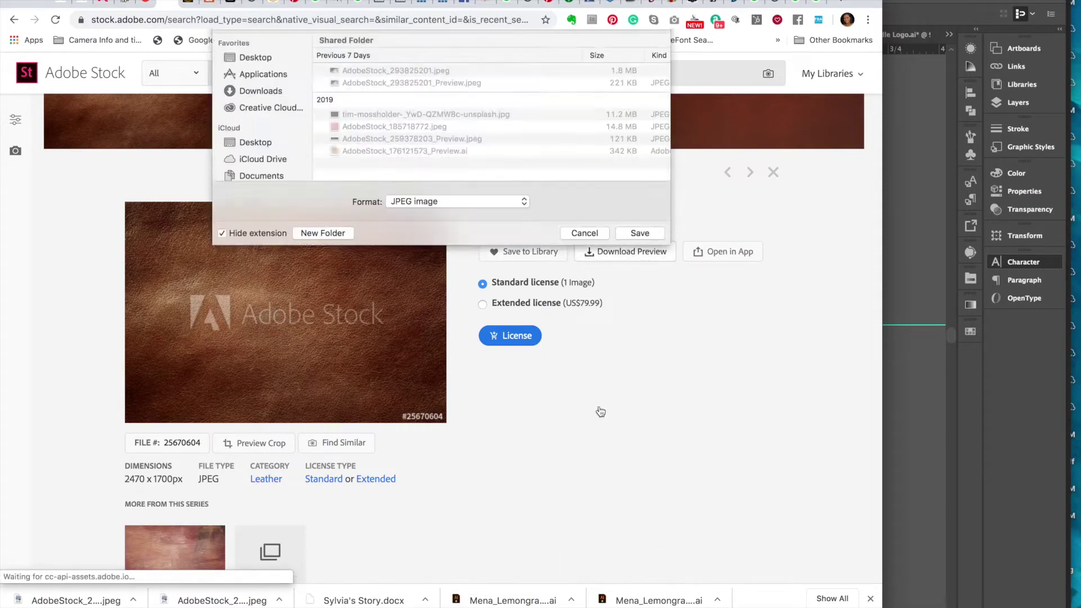
click(433, 87)
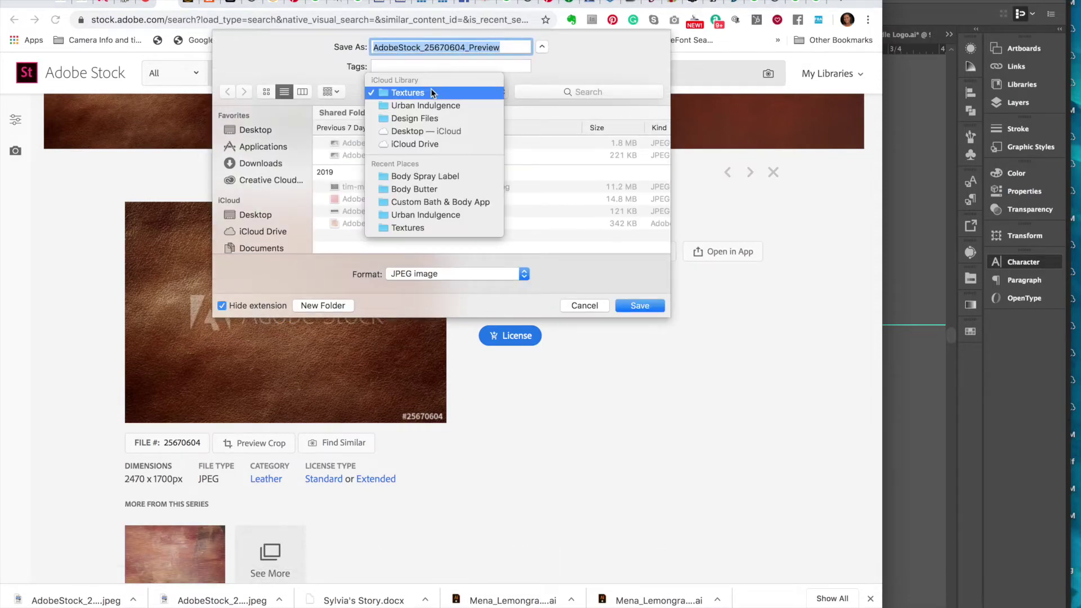
click(420, 179)
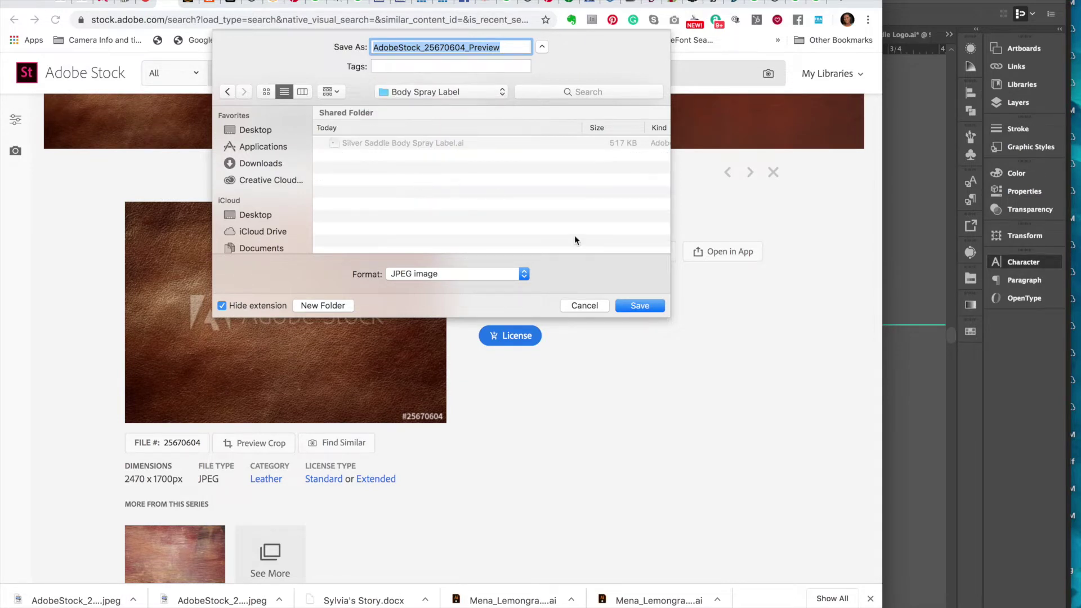
click(641, 304)
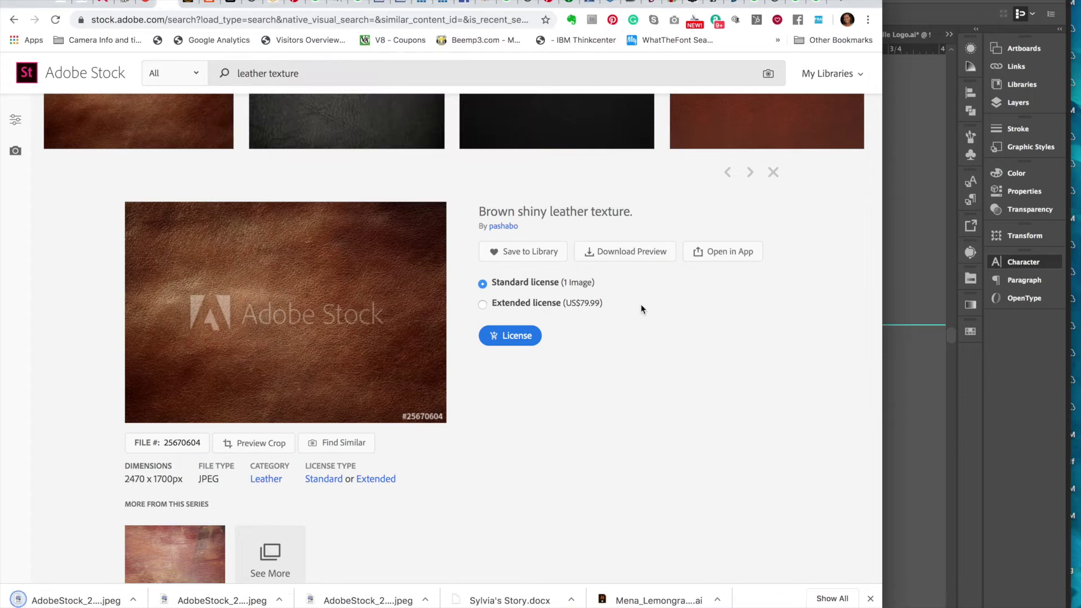
click(888, 385)
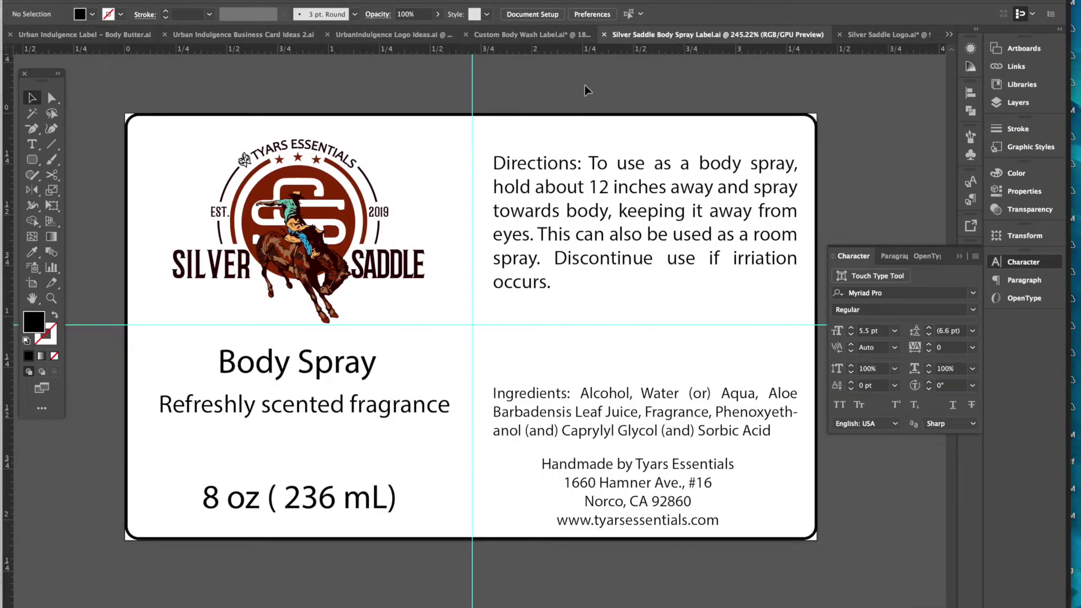
- Add a new Layer 3 above Layer 1 and make it the active layer
click(1011, 104)
click(896, 77)
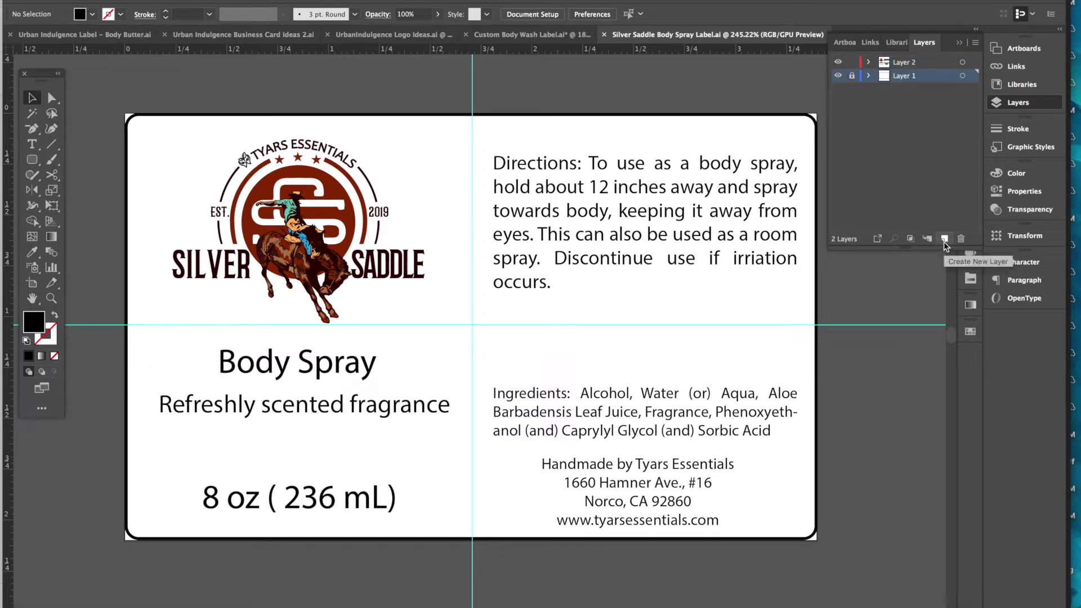
click(945, 243)
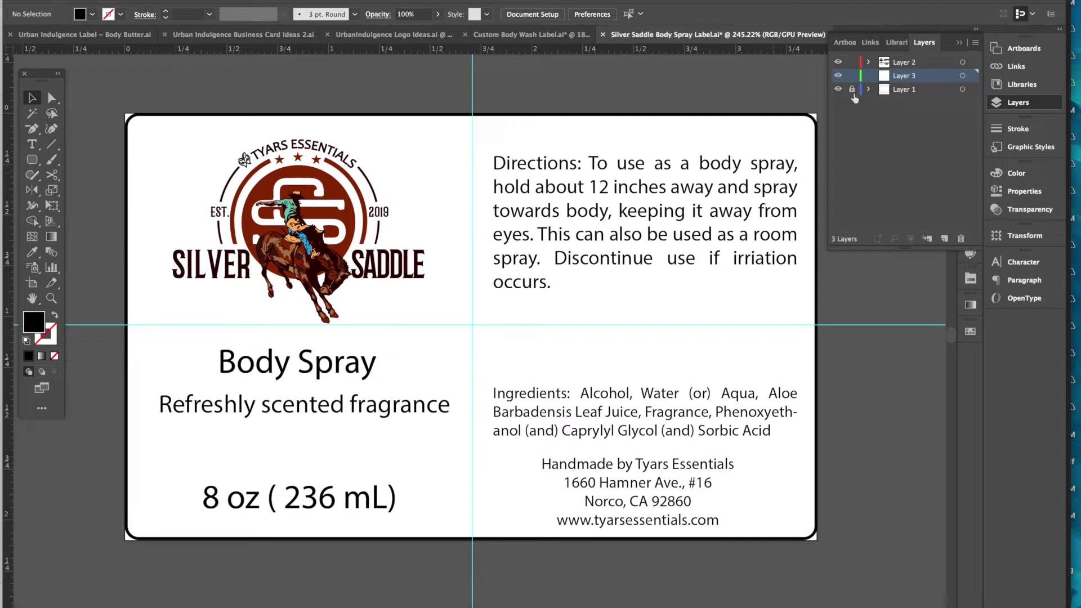
click(629, 122)
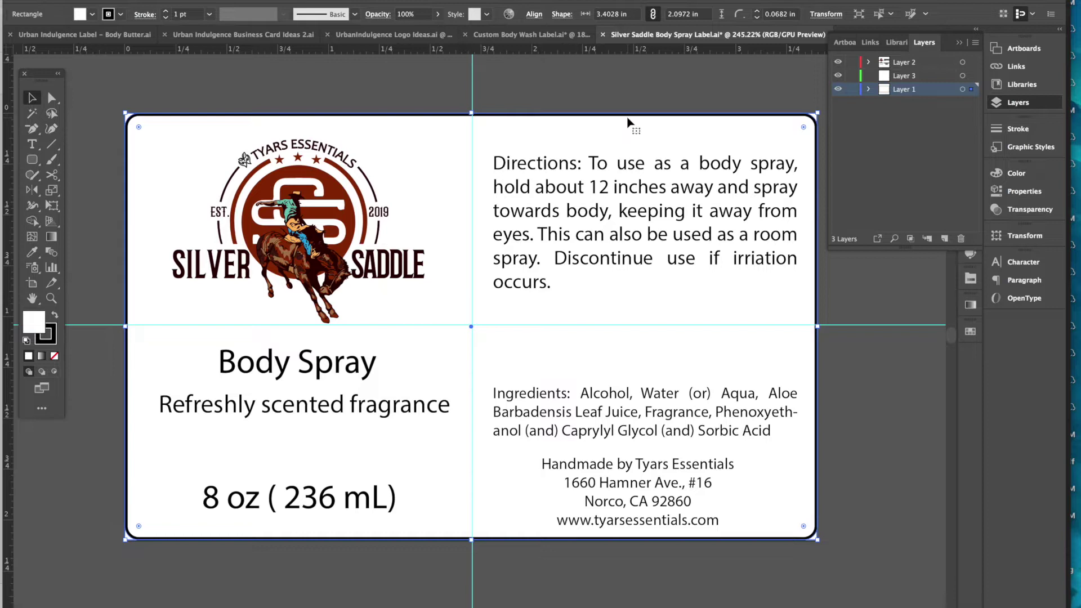
click(823, 80)
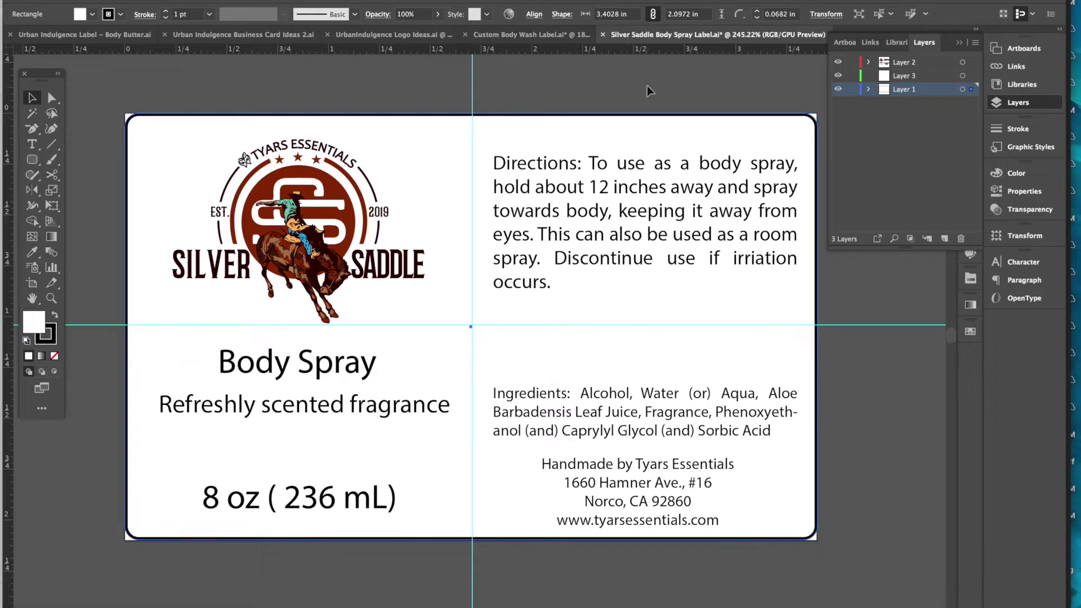
click(910, 77)
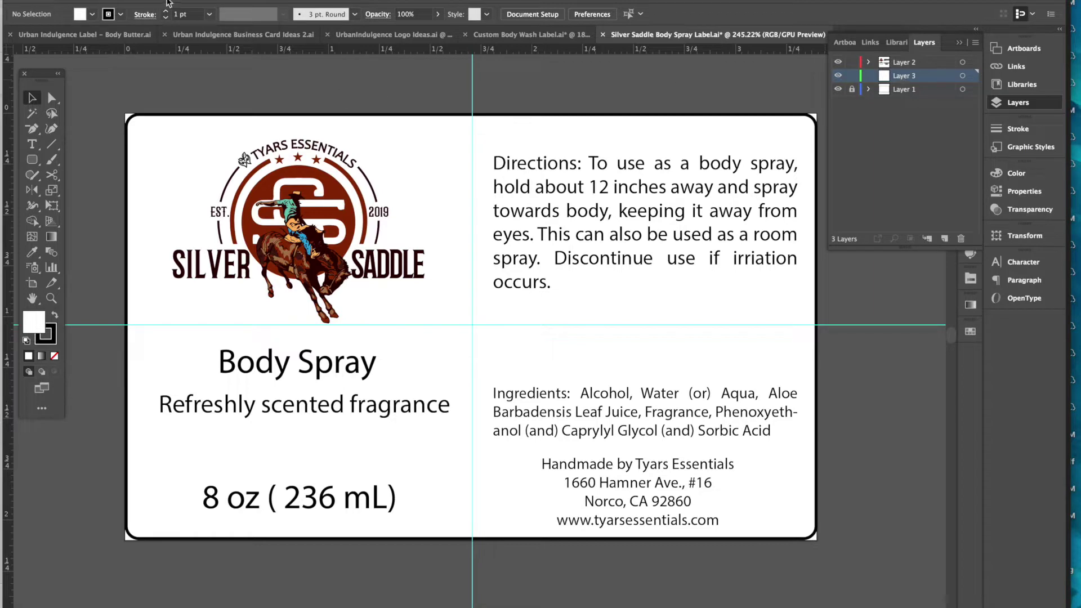
- Place the downloaded AdobeStock leather texture jpeg onto the label
click(100, 1)
click(150, 165)
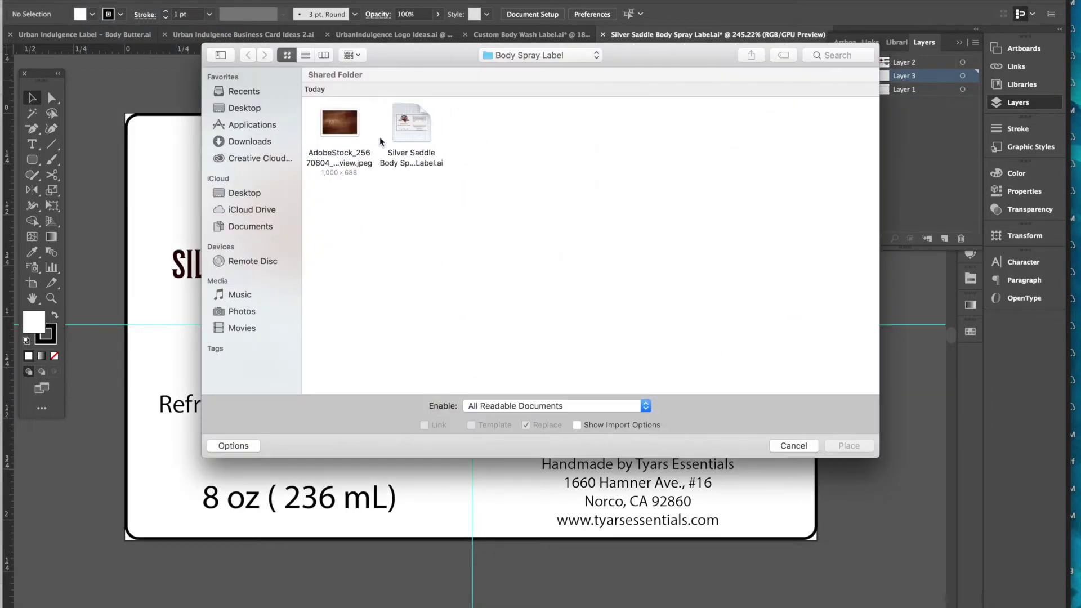
click(336, 132)
click(848, 446)
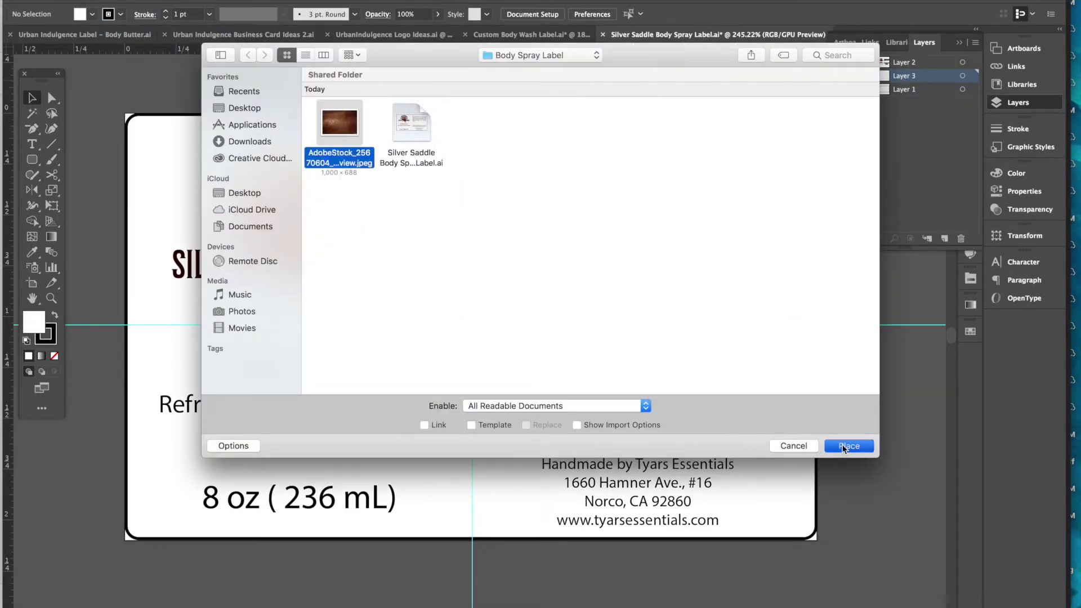
click(489, 416)
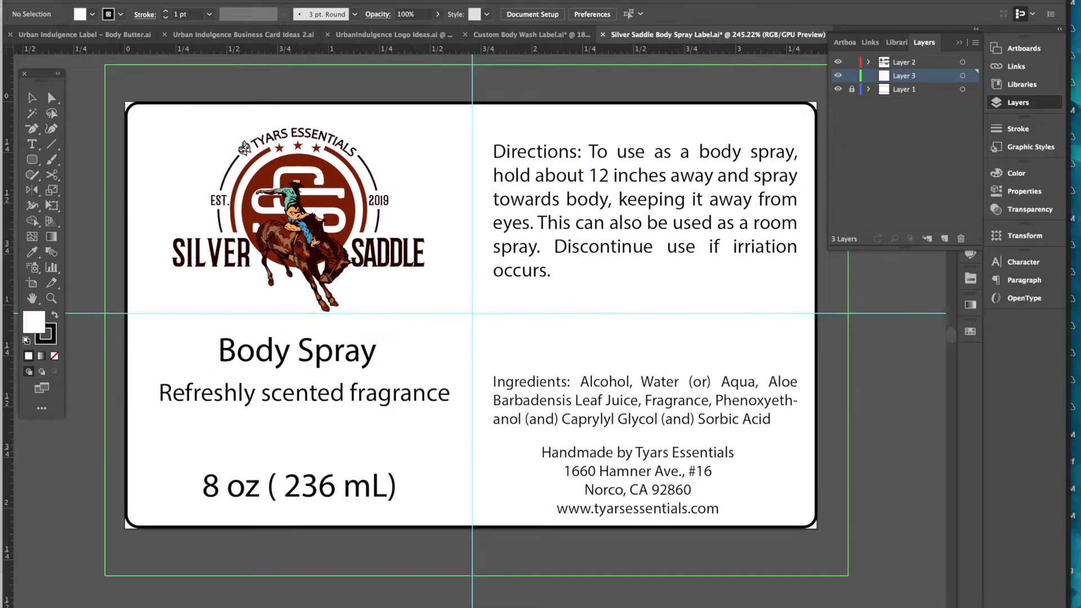
scroll(488, 415, down, 5)
- Nudge and rescale the placed leather image, then delete it so the label is plain
scroll(702, 591, up, 10)
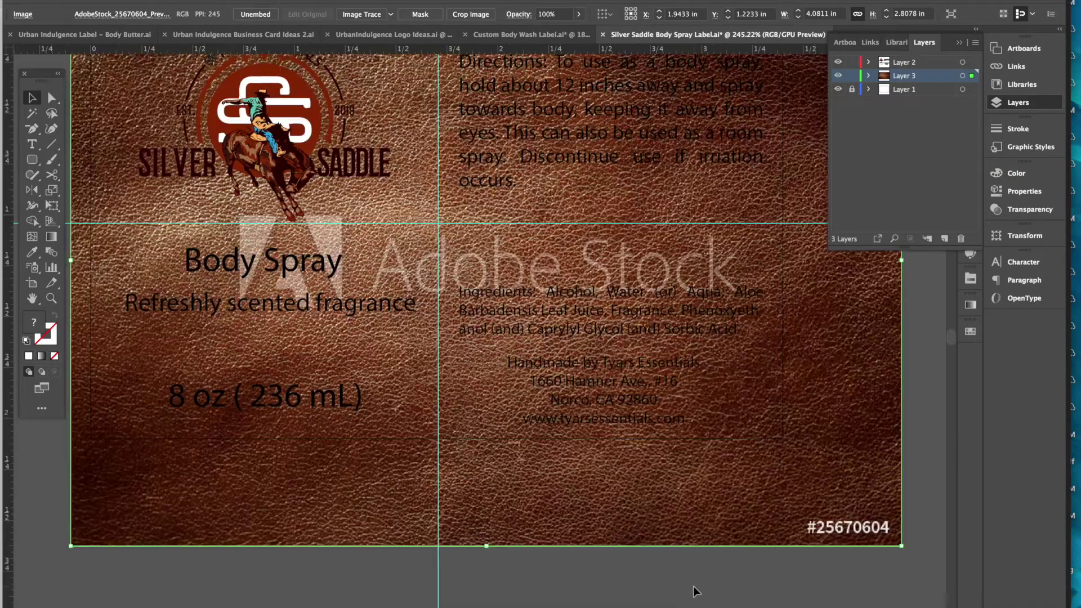
scroll(531, 560, right, 4)
scroll(527, 555, down, 8)
scroll(527, 555, left, 3)
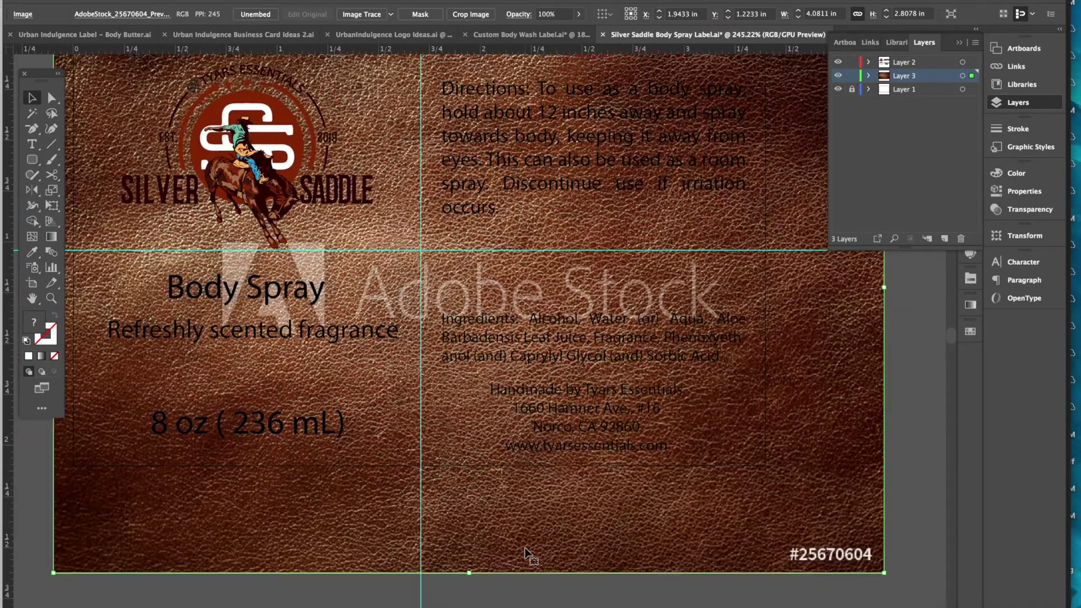
drag(444, 461, 444, 470)
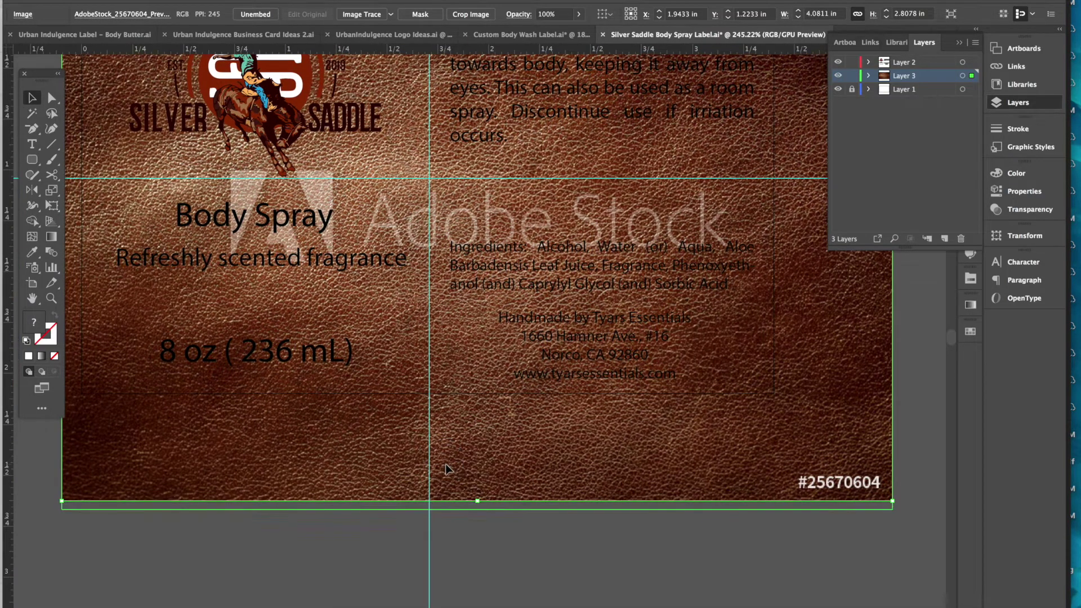
scroll(445, 471, up, 6)
scroll(444, 471, left, 1)
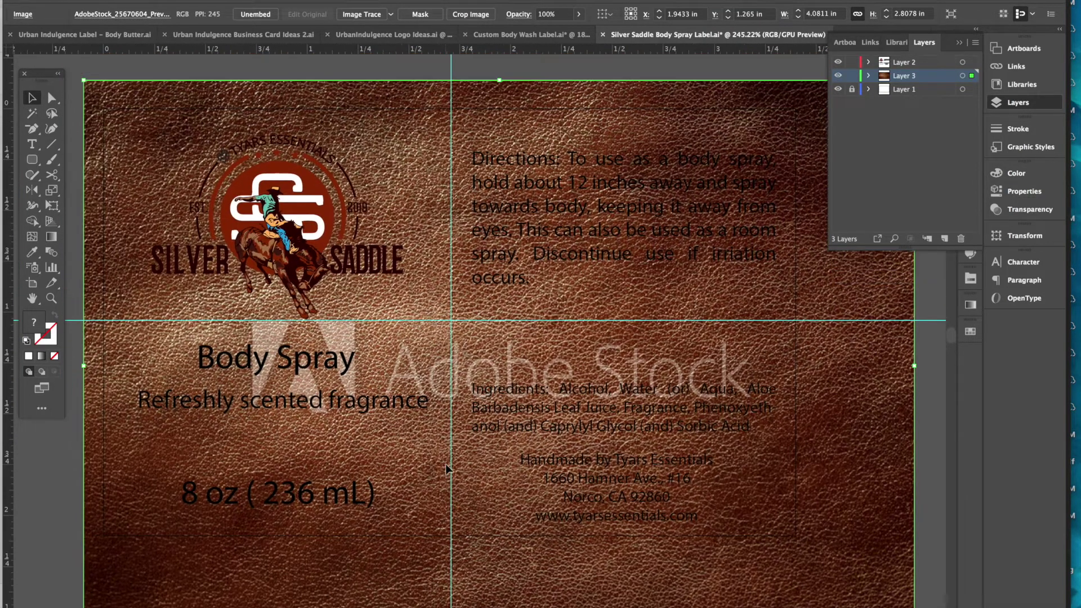
scroll(446, 468, down, 2)
scroll(446, 468, right, 1)
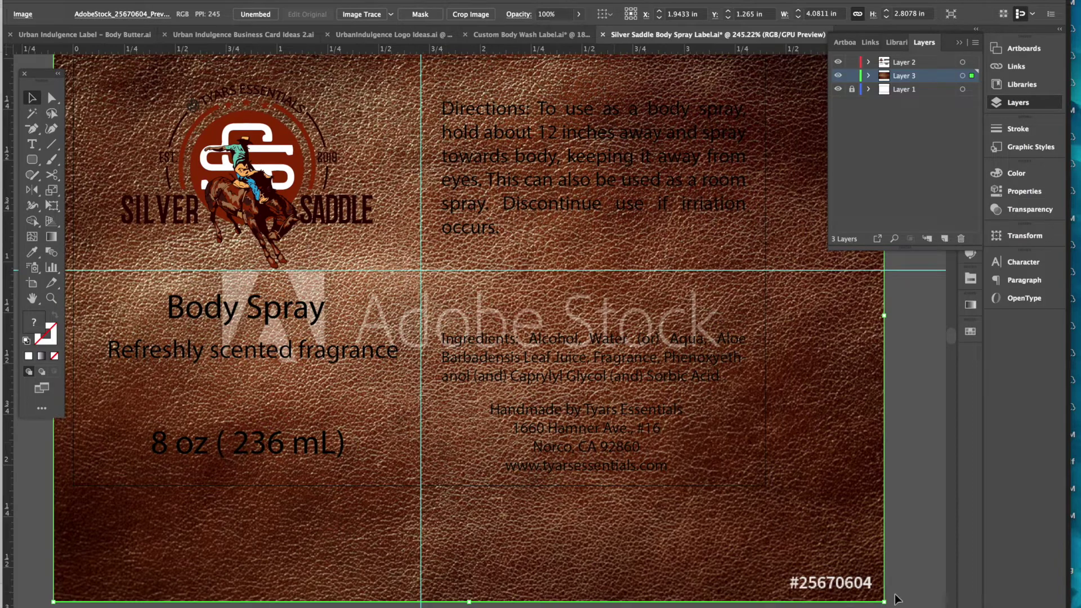
drag(884, 603, 1080, 607)
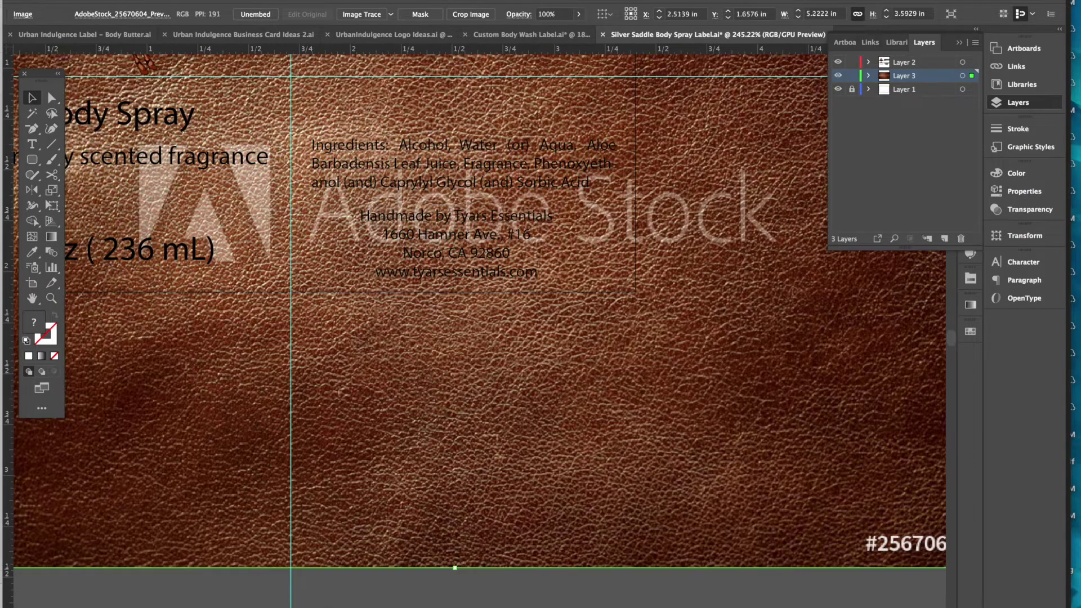
scroll(631, 375, up, 5)
scroll(630, 374, left, 4)
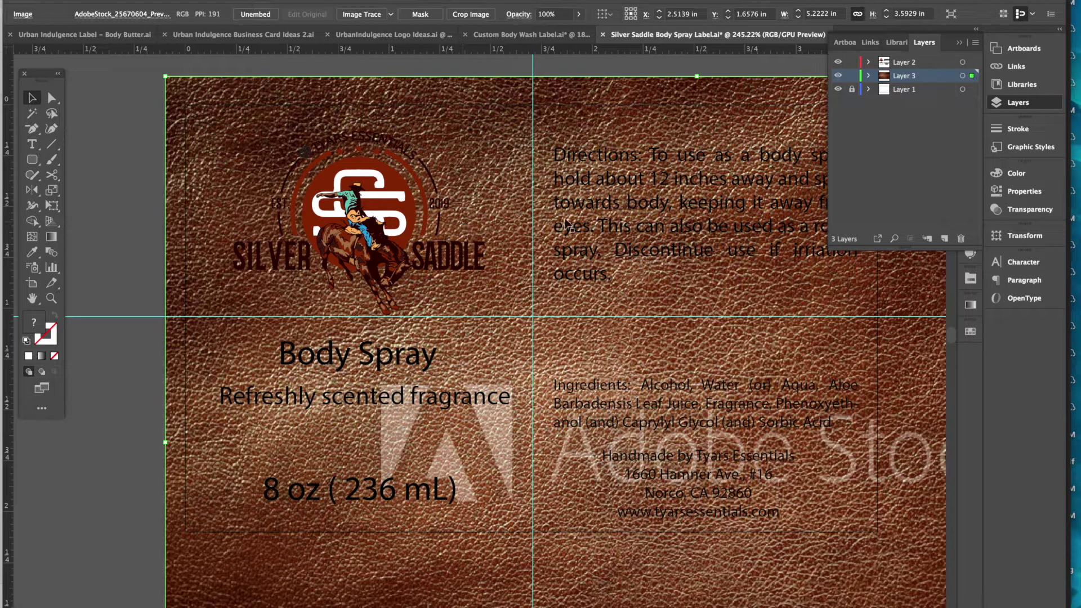
key(Delete)
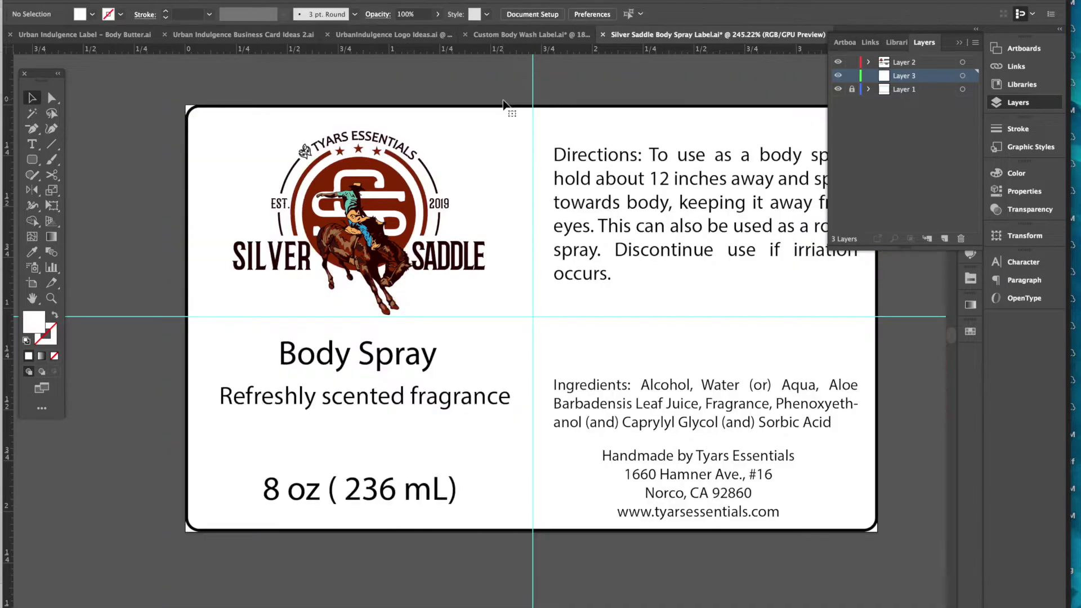
click(162, 604)
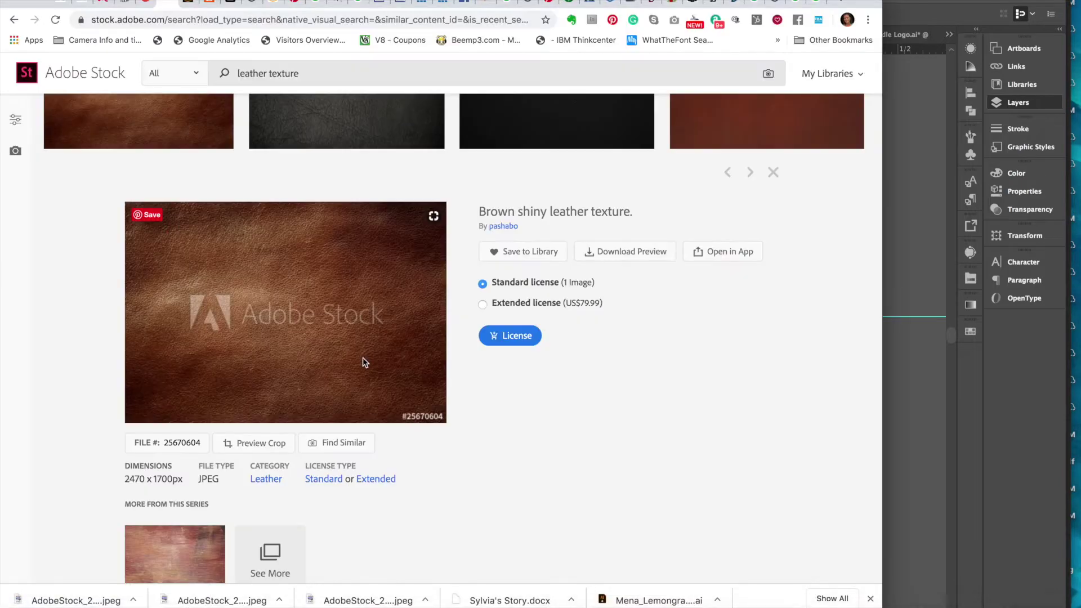
- Close the current details and open the light brown used leather abstract texture
key(Escape)
scroll(364, 363, down, 3)
scroll(365, 363, up, 10)
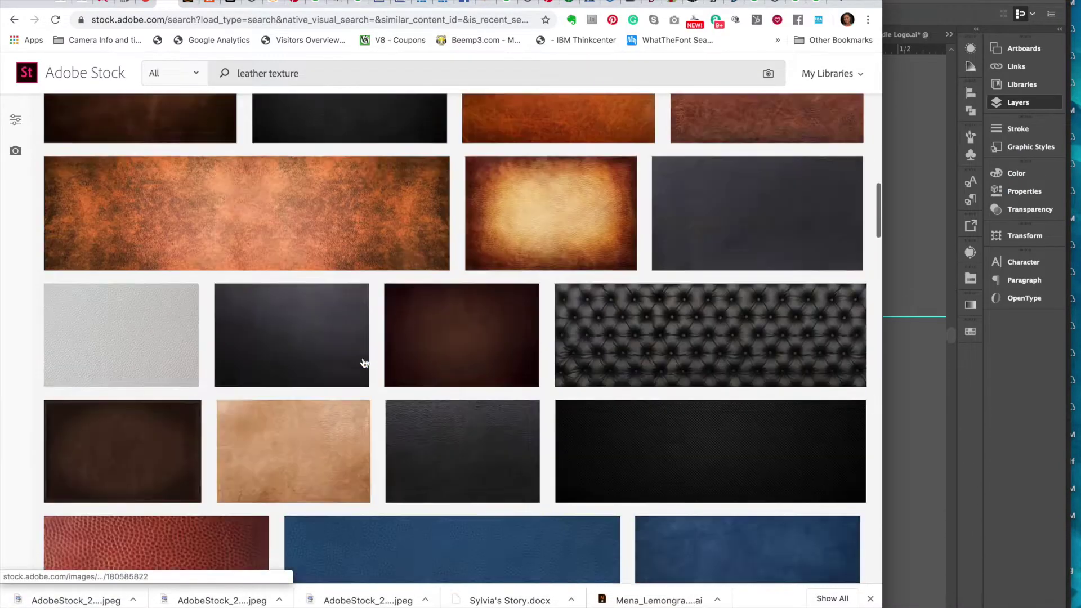
scroll(364, 362, up, 5)
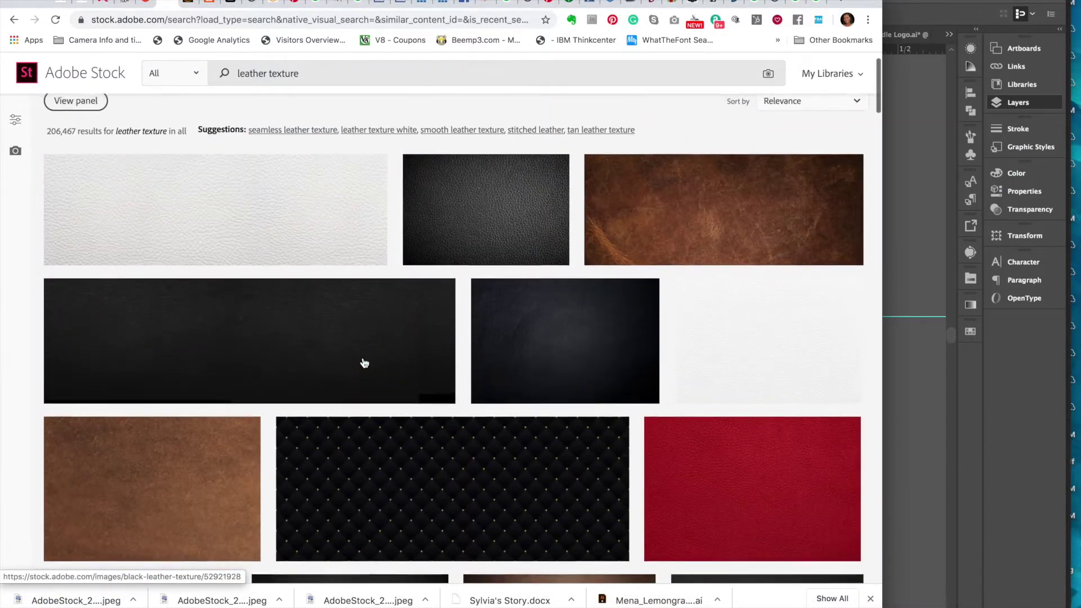
scroll(365, 363, down, 3)
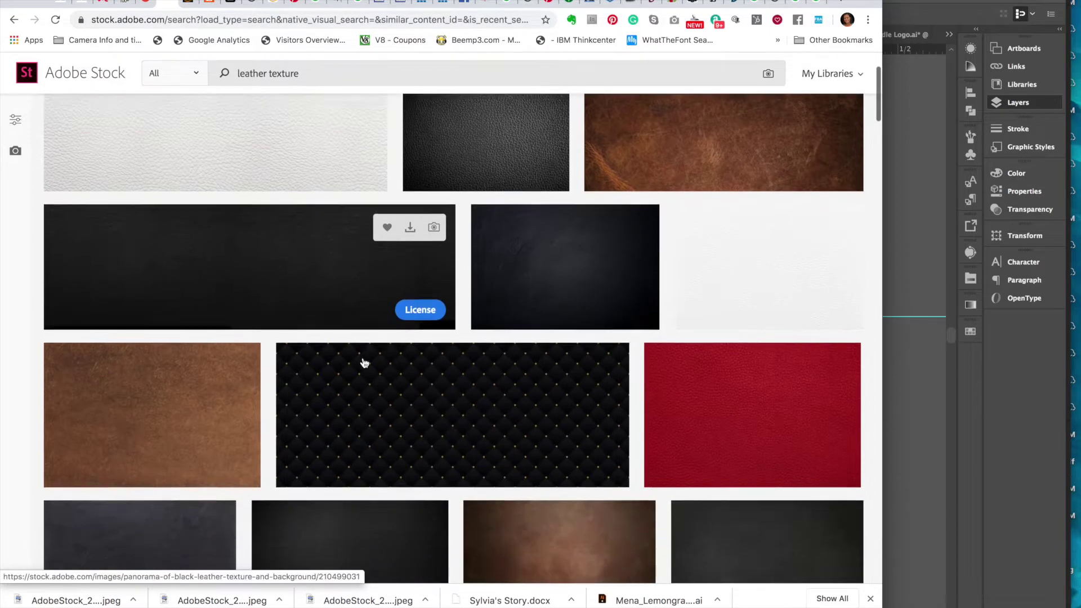
scroll(364, 362, down, 10)
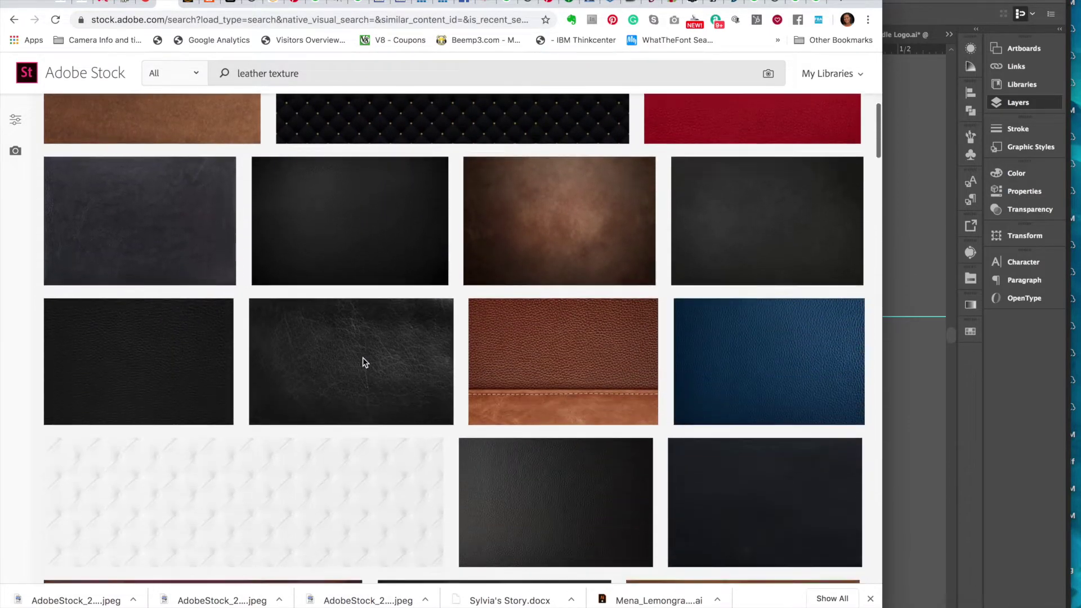
scroll(363, 361, down, 5)
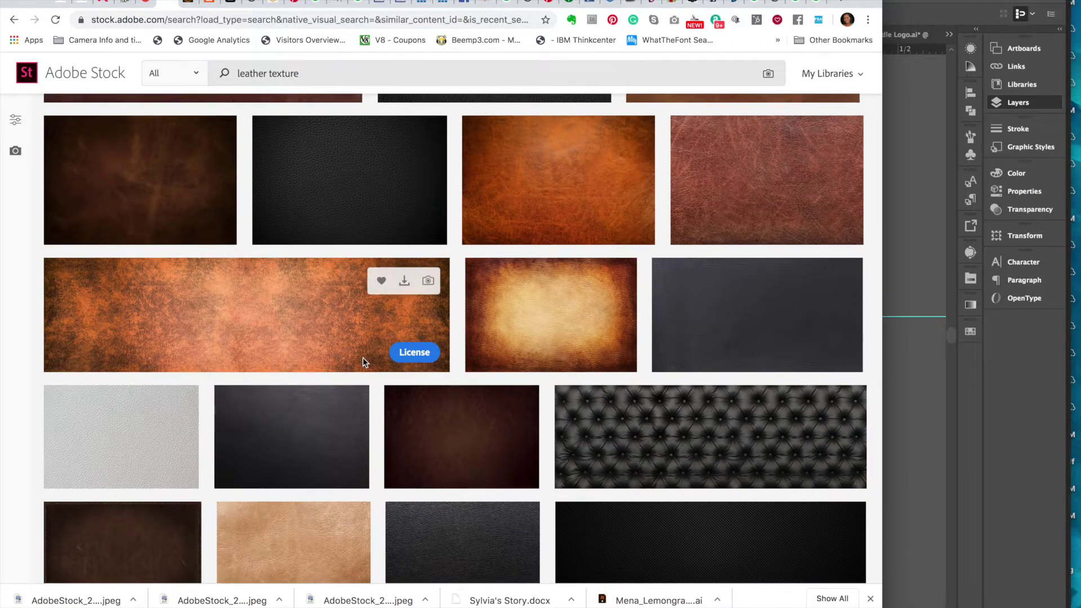
scroll(362, 361, down, 6)
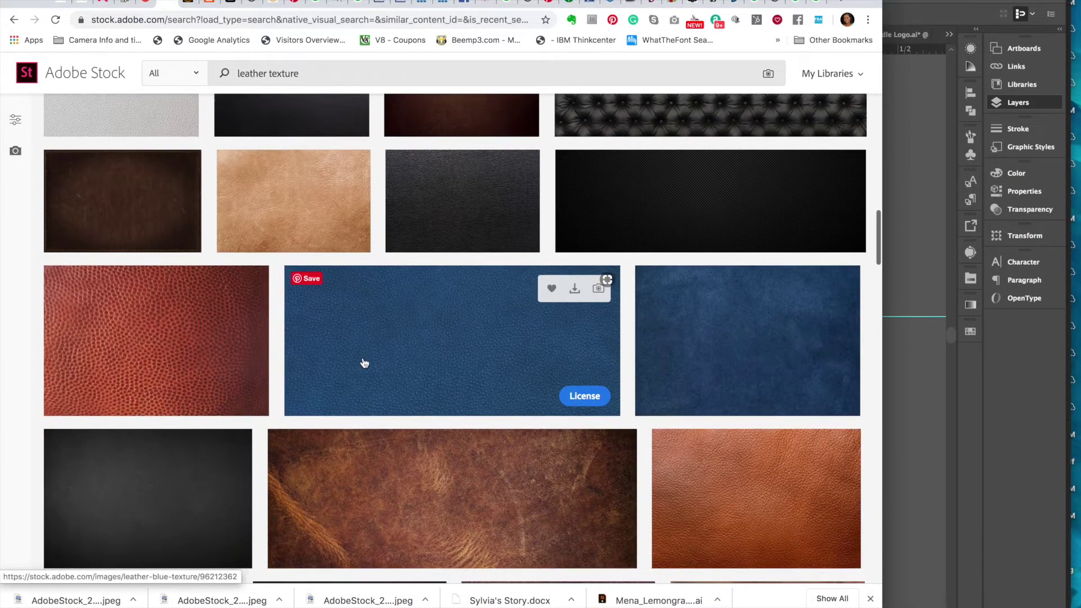
scroll(364, 362, down, 3)
scroll(363, 362, up, 3)
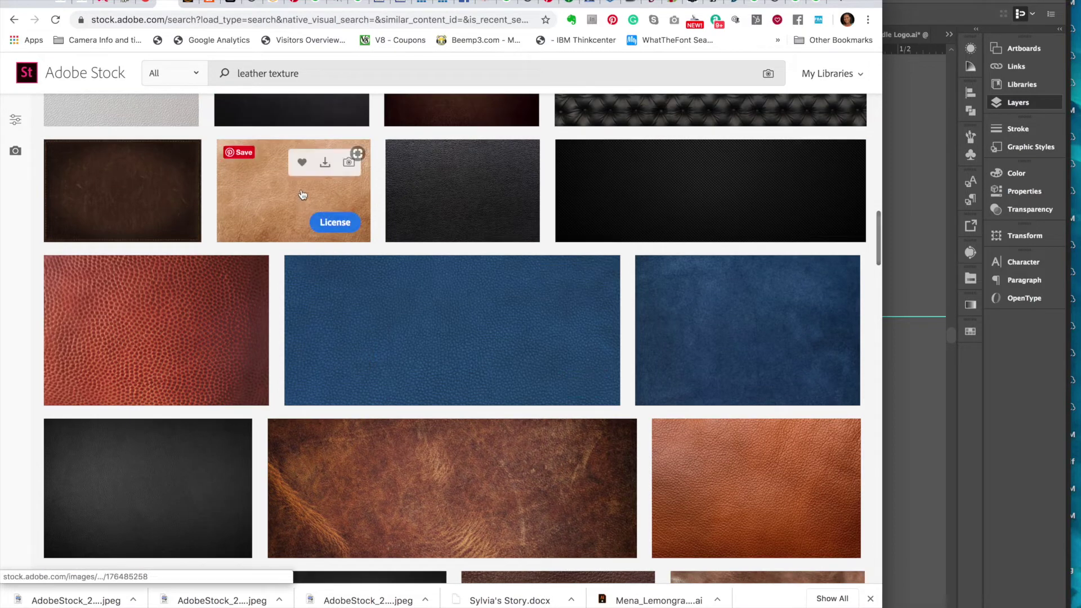
click(260, 197)
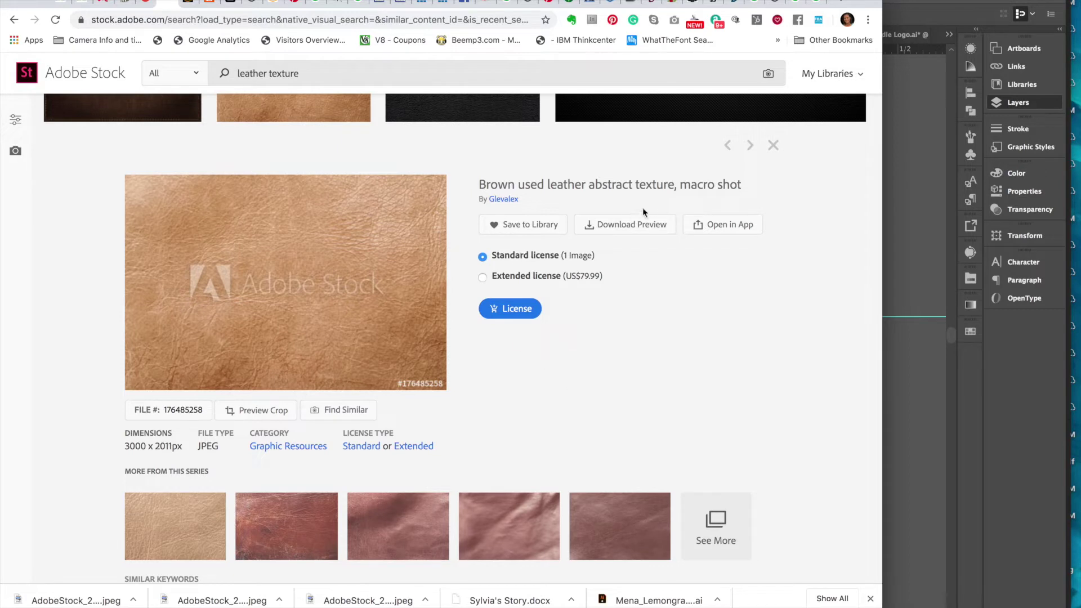
- Save its preview AdobeStock_176485258_Preview into the Body Spray Label folder
click(636, 228)
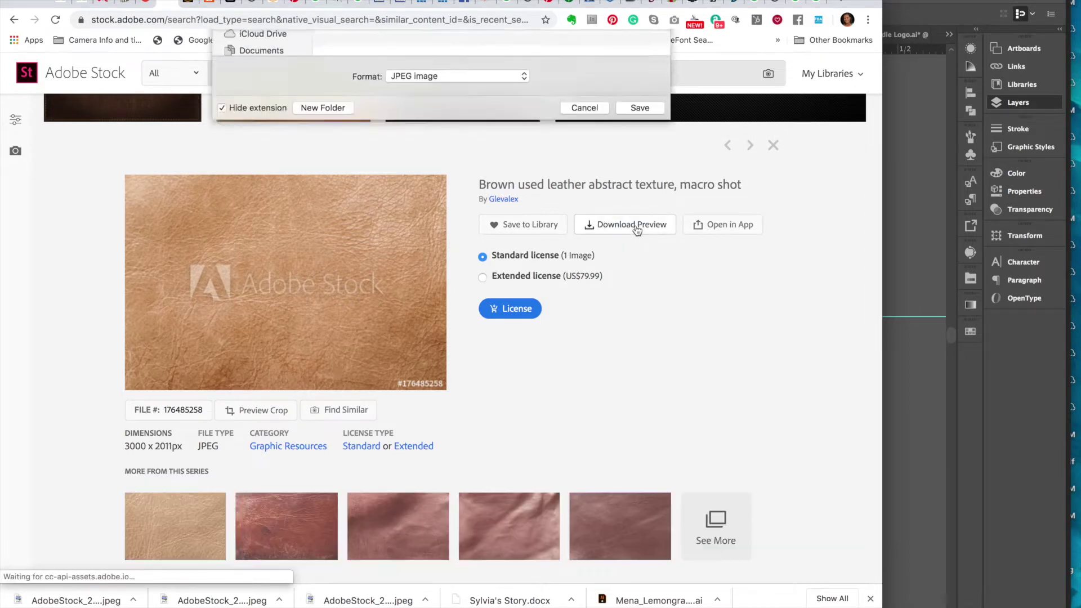
click(641, 308)
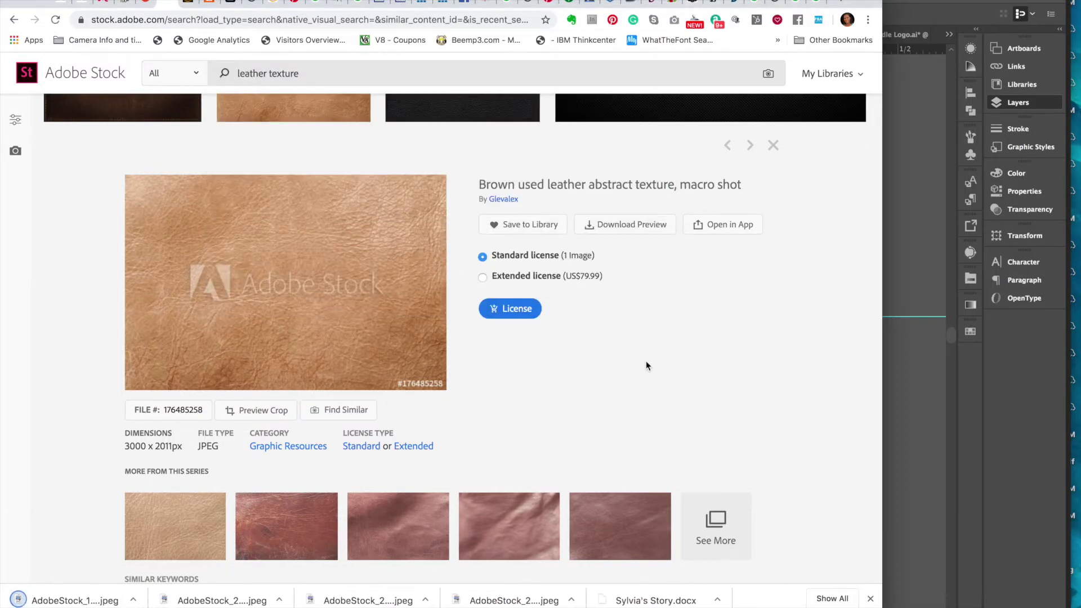
scroll(649, 466, down, 15)
- Scroll to the bottom of the results and open the beige skin texture leather background, file 226311604
scroll(649, 467, down, 15)
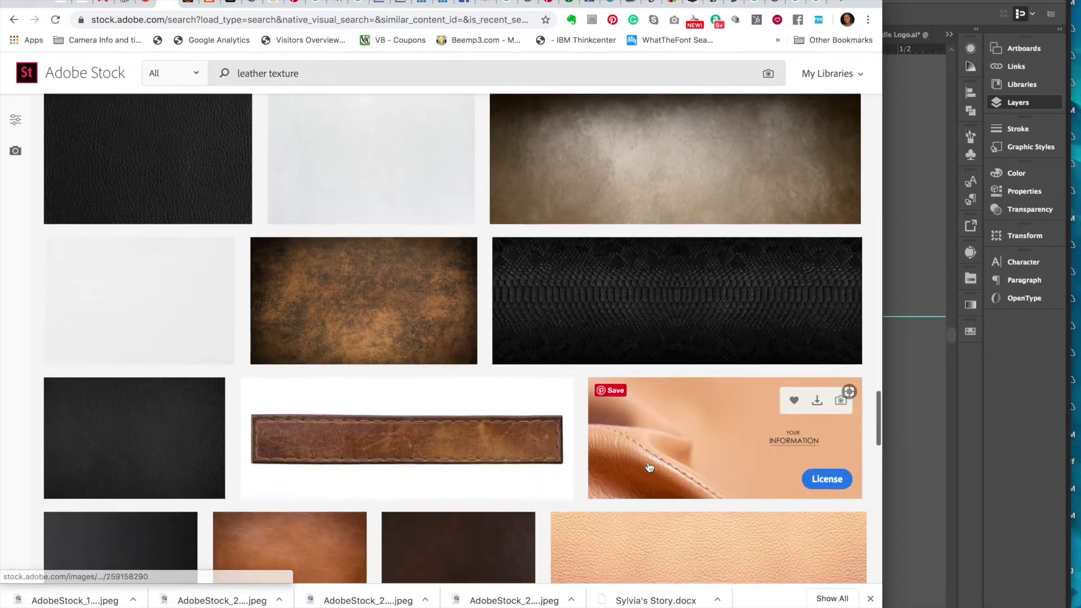
scroll(649, 468, down, 5)
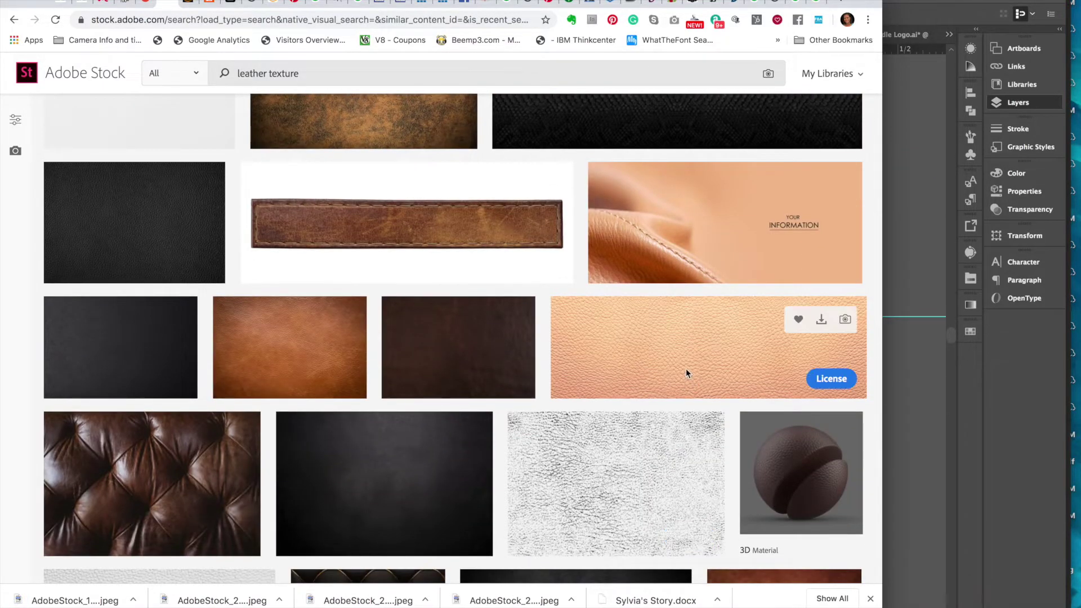
scroll(648, 406, down, 12)
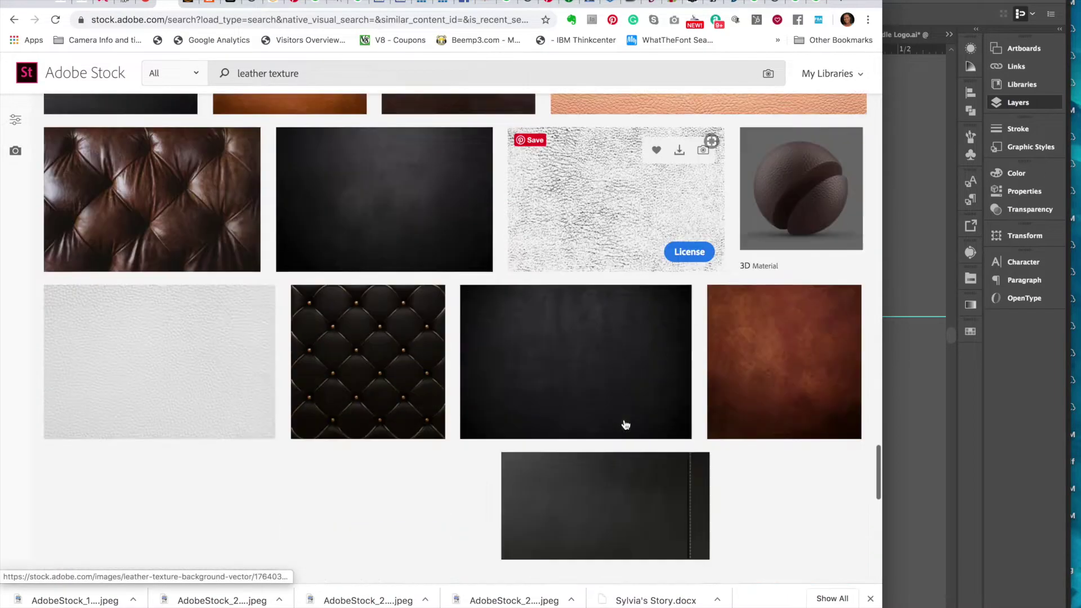
scroll(624, 423, down, 8)
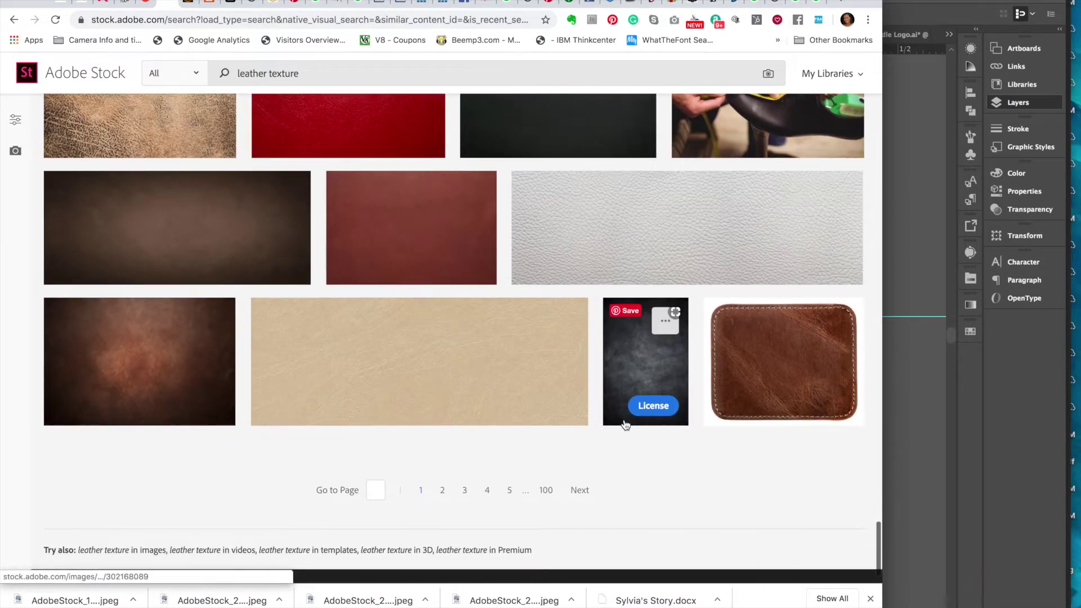
scroll(624, 423, up, 4)
scroll(625, 425, down, 5)
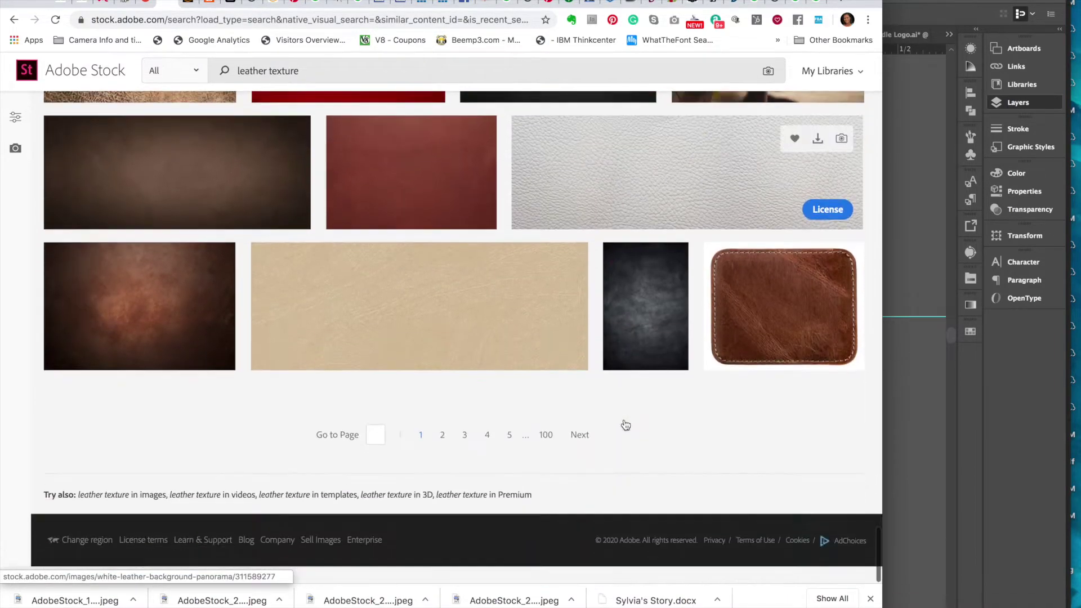
mouse_move(481, 337)
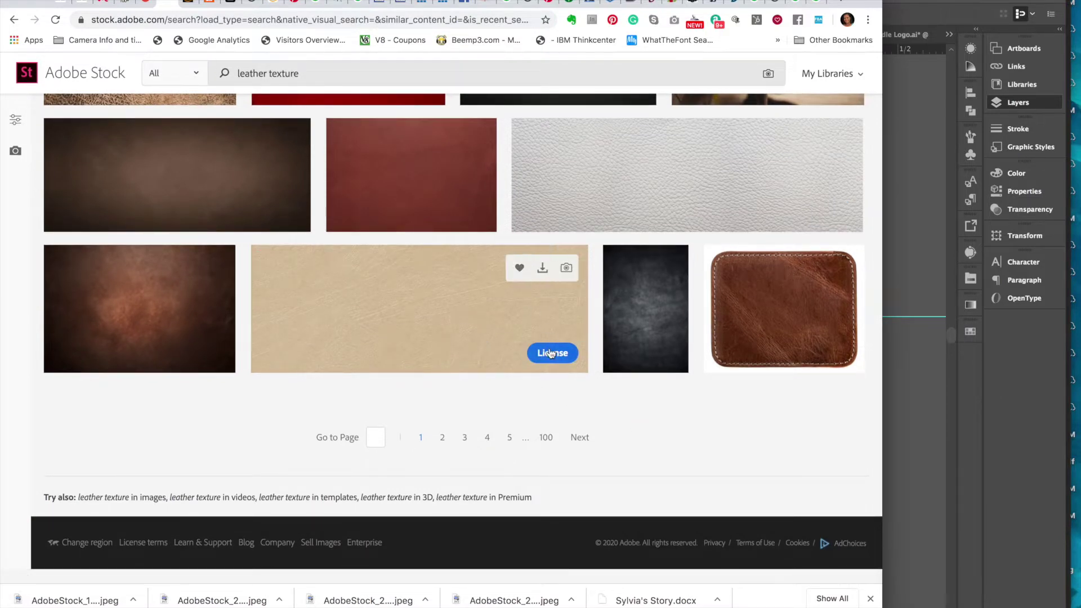
click(439, 294)
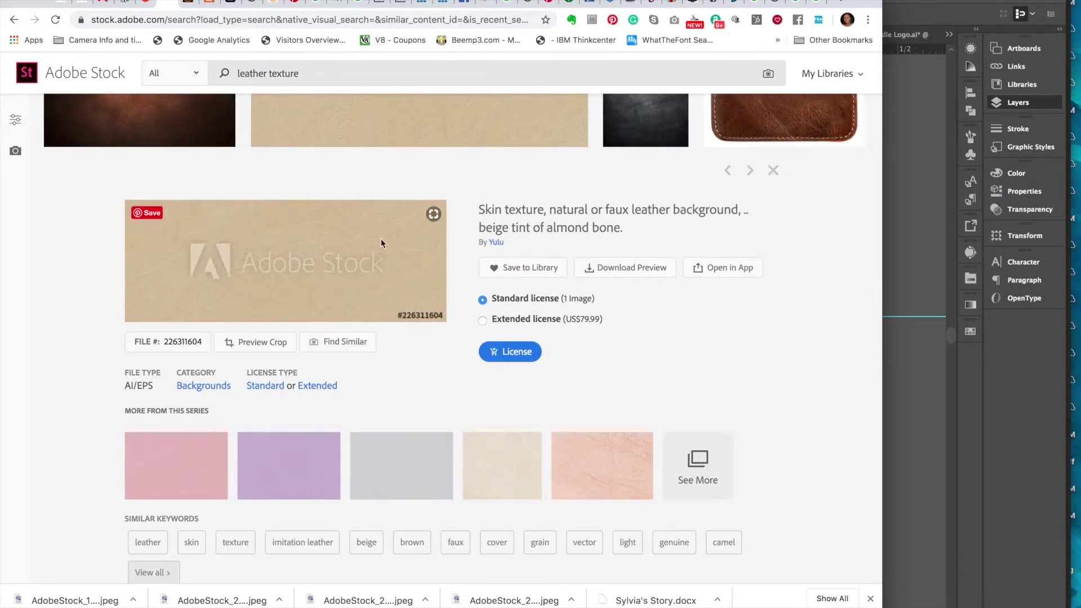
- Save the beige preview AdobeStock_226311604_Preview into Body Spray Label and show it in Finder
click(628, 273)
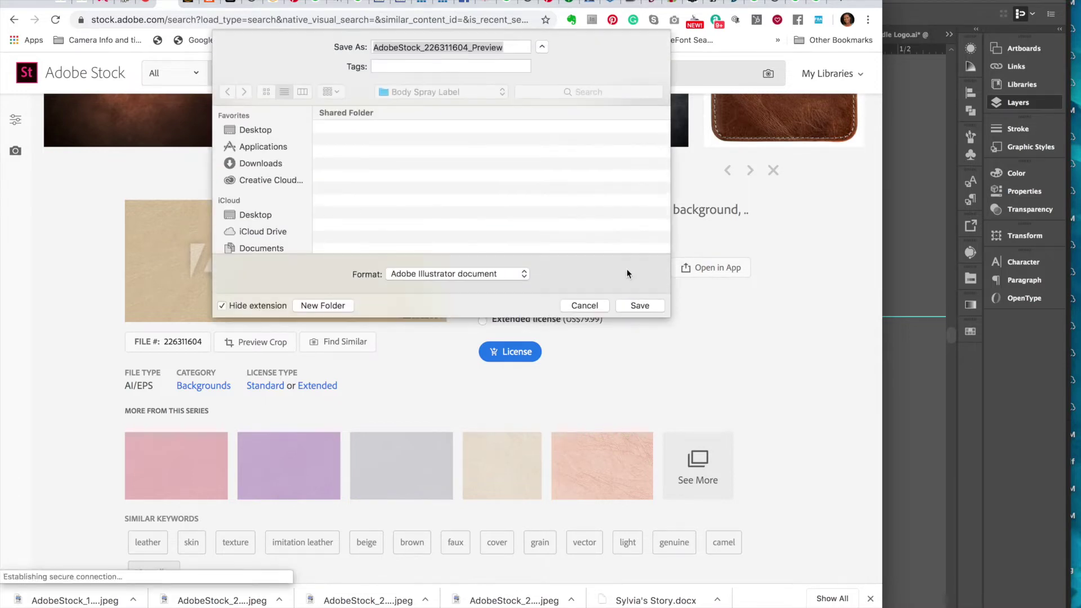
click(630, 303)
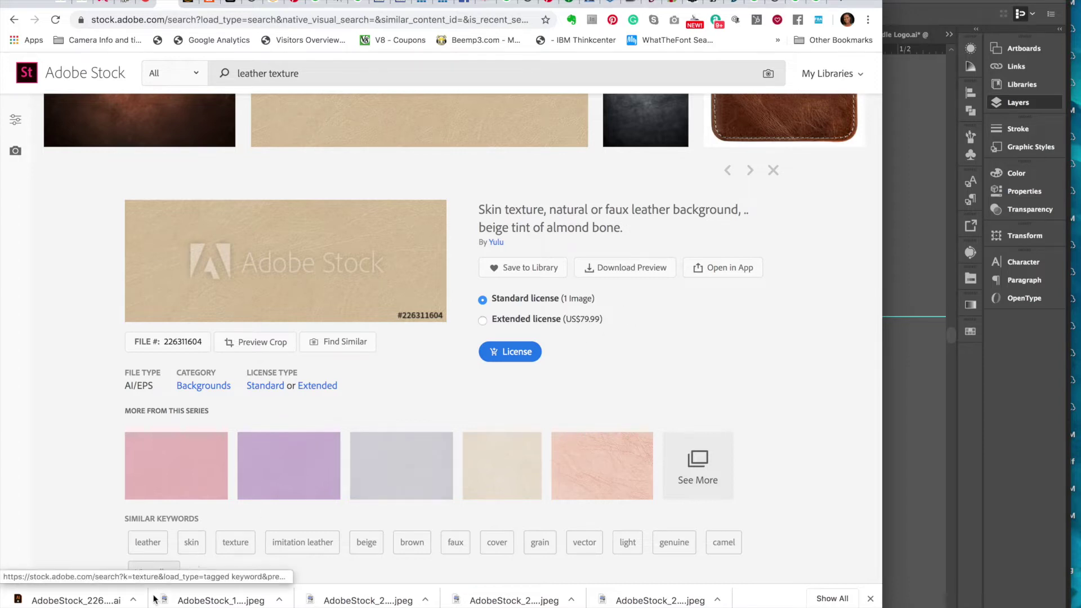
click(279, 600)
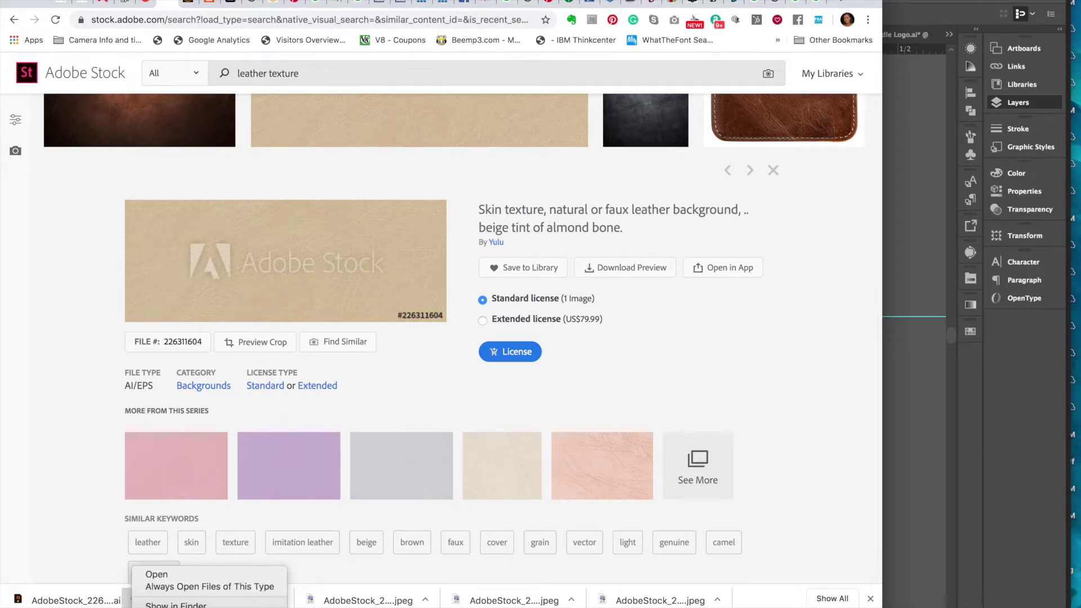
click(175, 605)
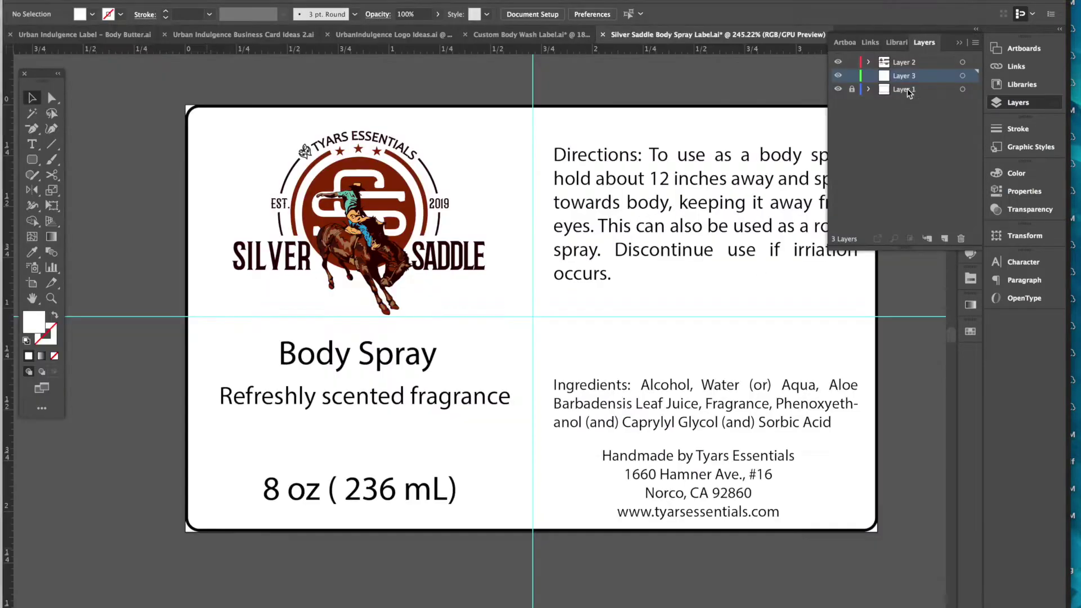
- Place AdobeStock_226311604_Preview.ai on Layer 3 and drag it out across the whole label
click(93, 2)
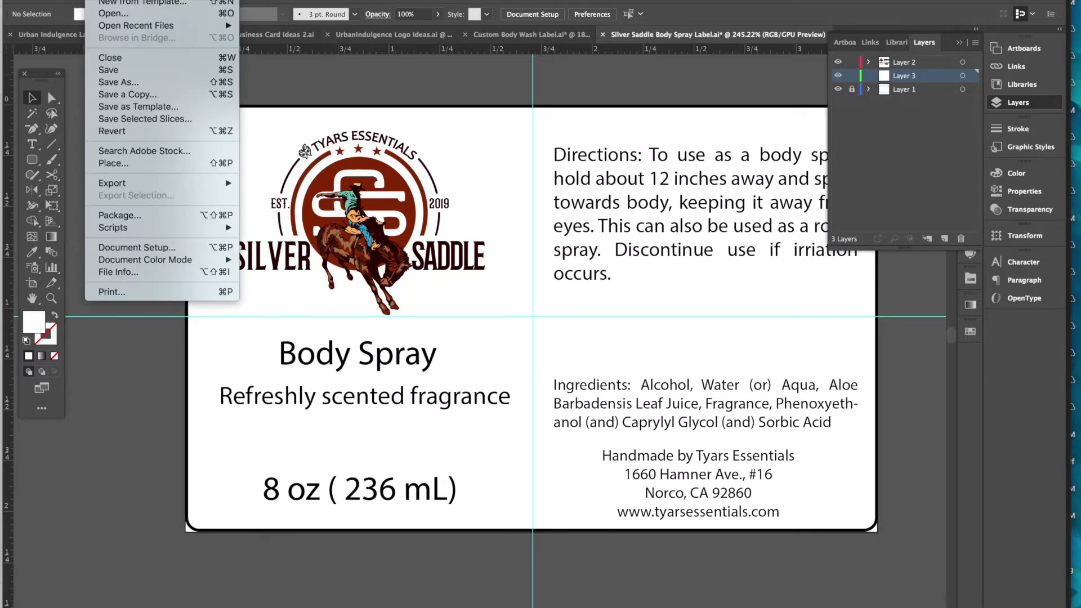
click(113, 164)
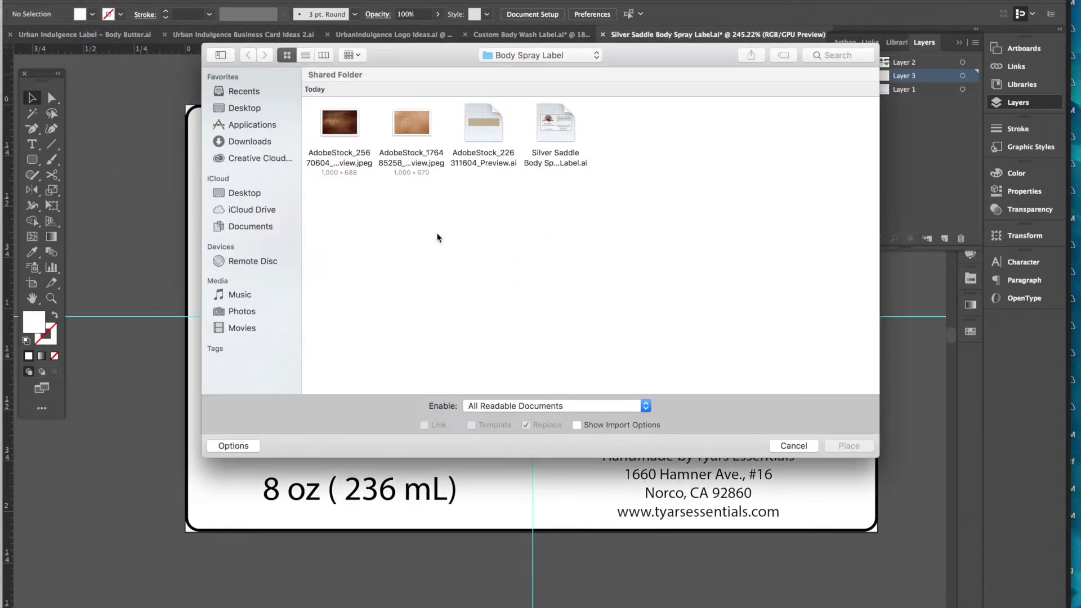
click(484, 125)
click(840, 444)
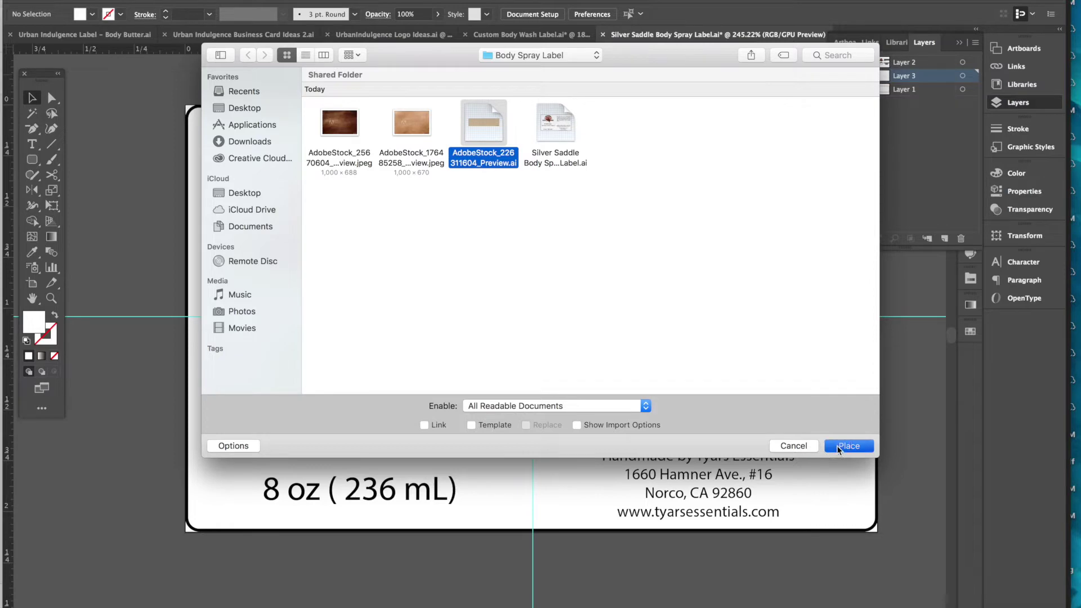
drag(647, 375, 905, 588)
scroll(462, 492, left, 7)
scroll(462, 491, up, 5)
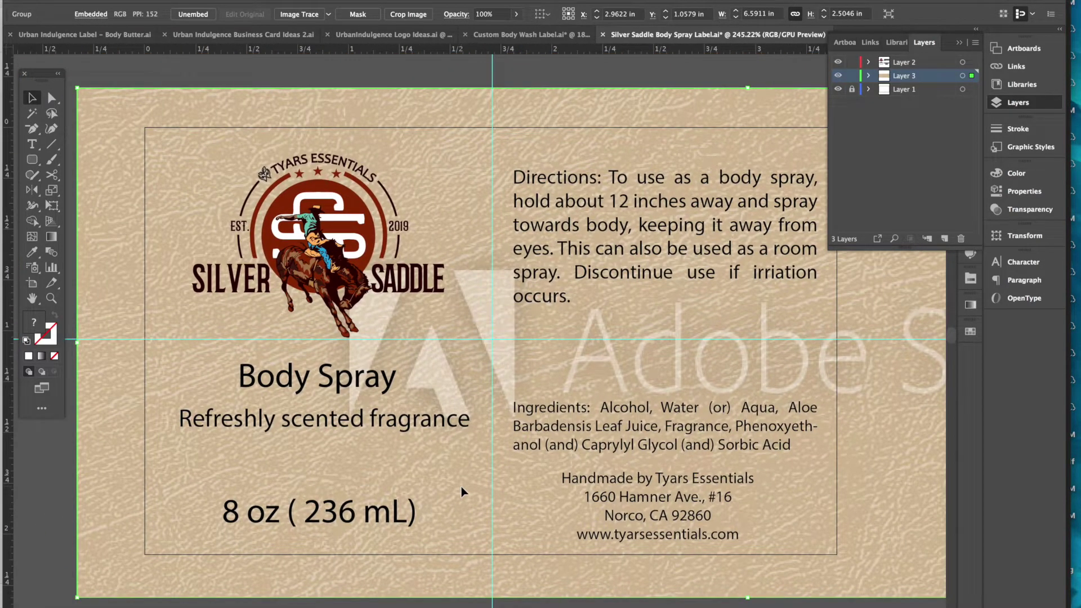
- Select the placed beige leather texture image on the label
click(331, 79)
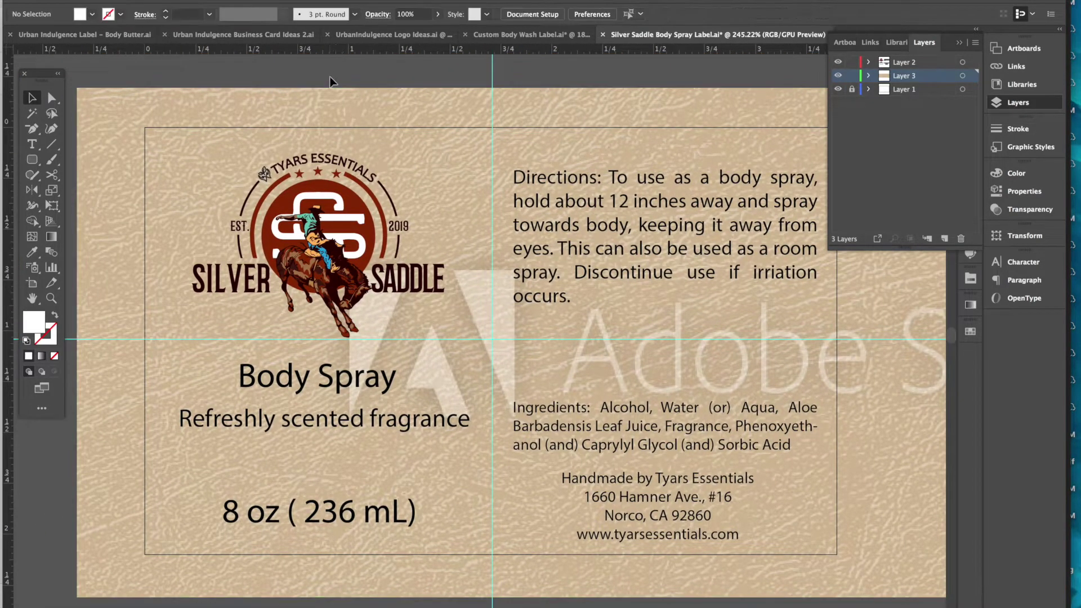
click(221, 224)
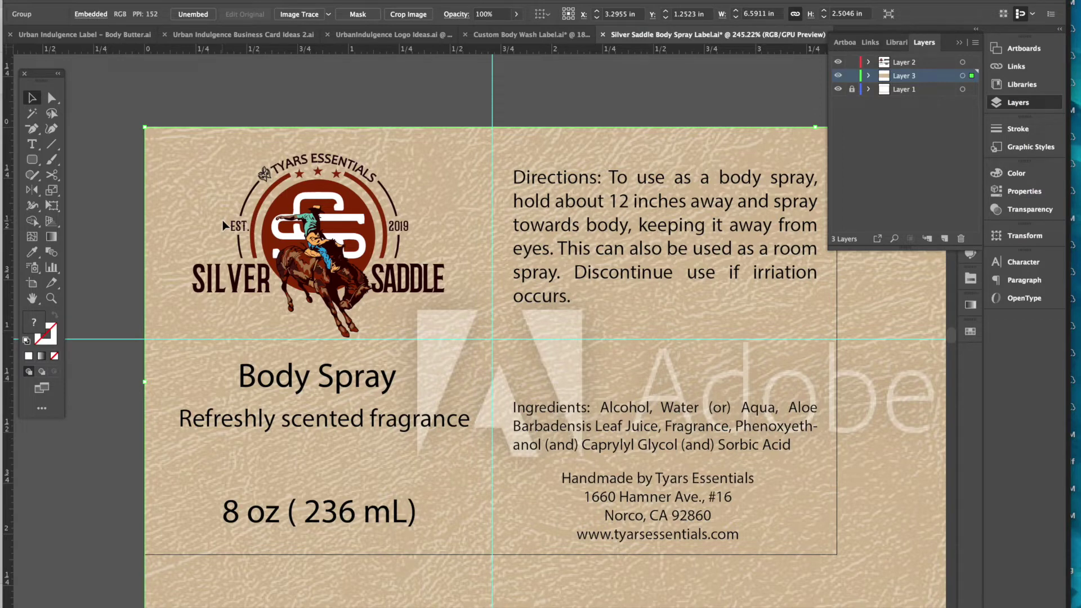
scroll(629, 350, right, 7)
scroll(629, 349, down, 2)
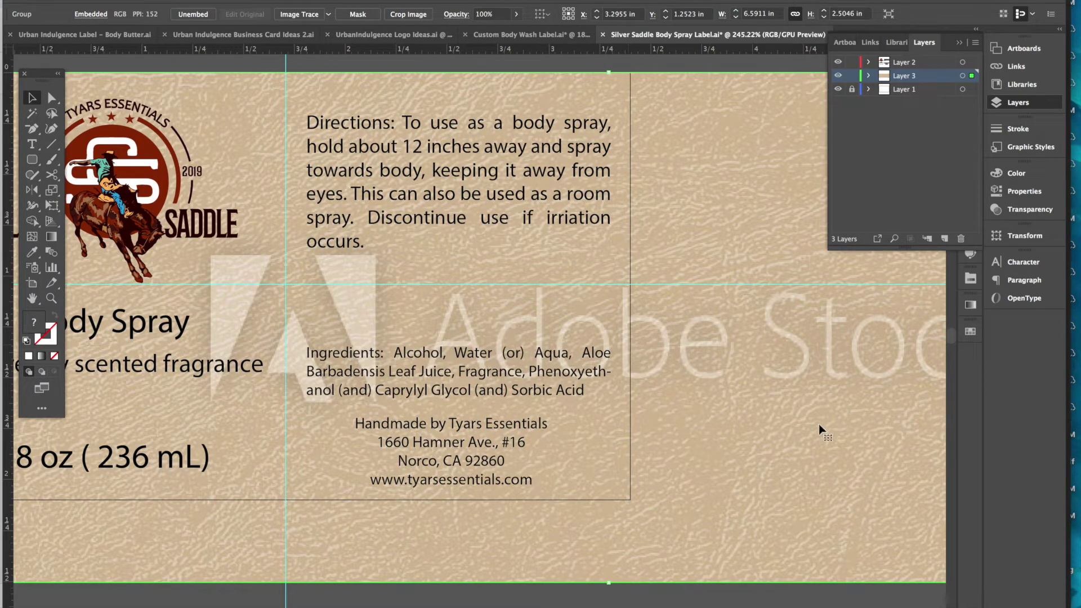
click(560, 596)
scroll(582, 565, left, 6)
scroll(582, 565, up, 1)
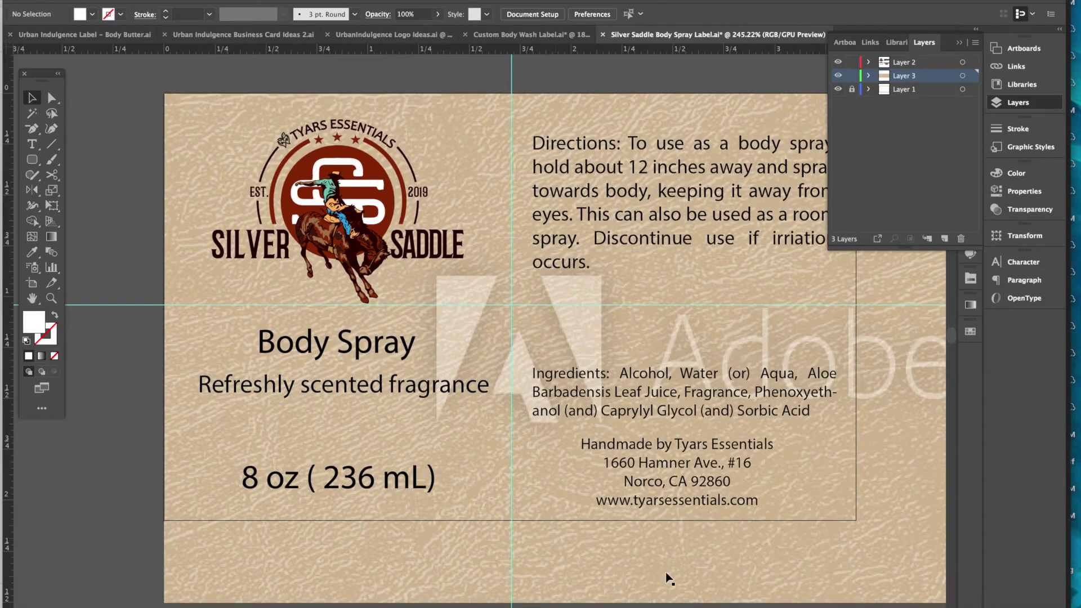
- Shrink the texture proportionally to 5.6287 × 2.1389 in so it fits the label edges
click(669, 579)
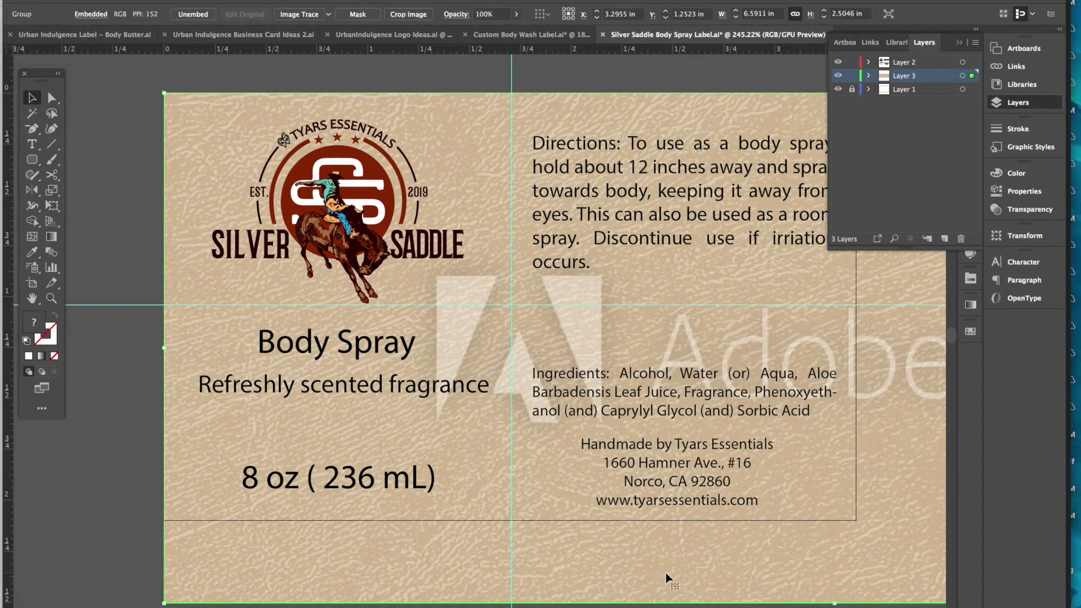
scroll(667, 576, right, 10)
scroll(667, 576, down, 3)
scroll(669, 579, right, 8)
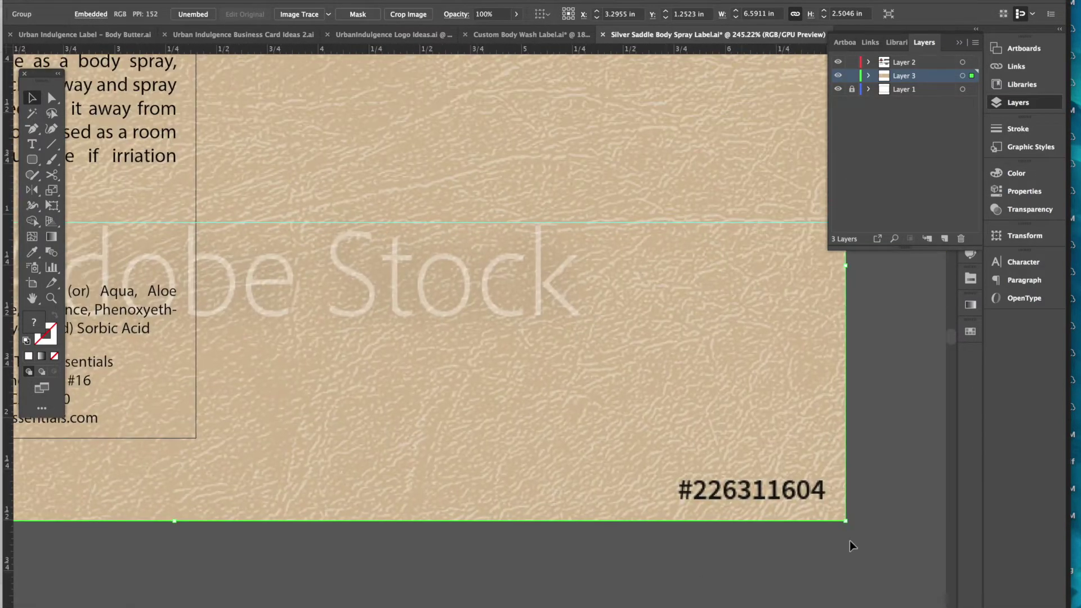
drag(847, 522, 708, 451)
scroll(710, 452, left, 8)
scroll(711, 453, up, 2)
scroll(710, 452, left, 10)
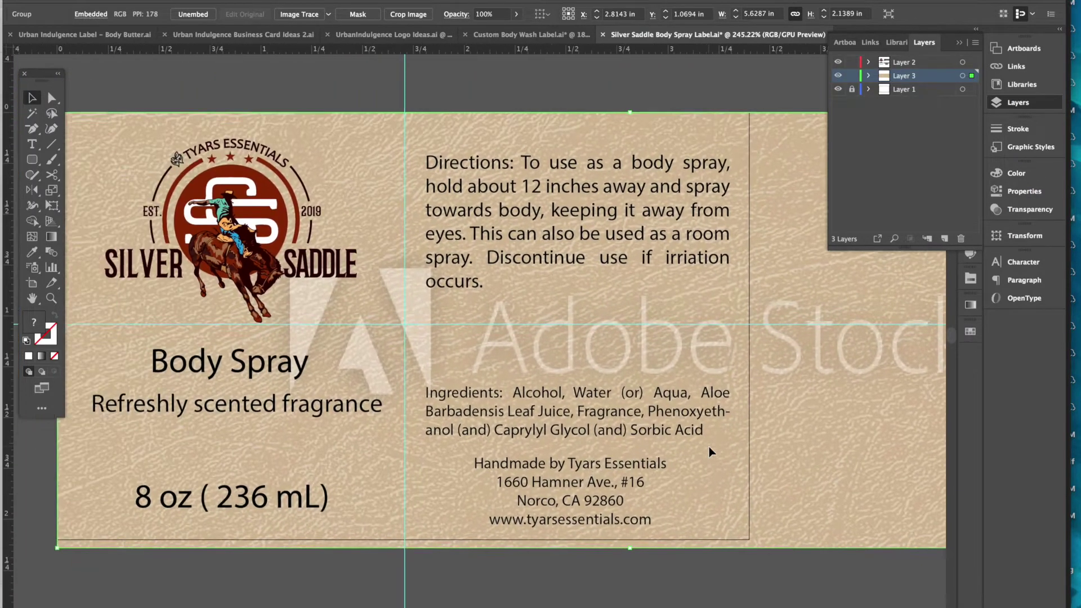
key(m)
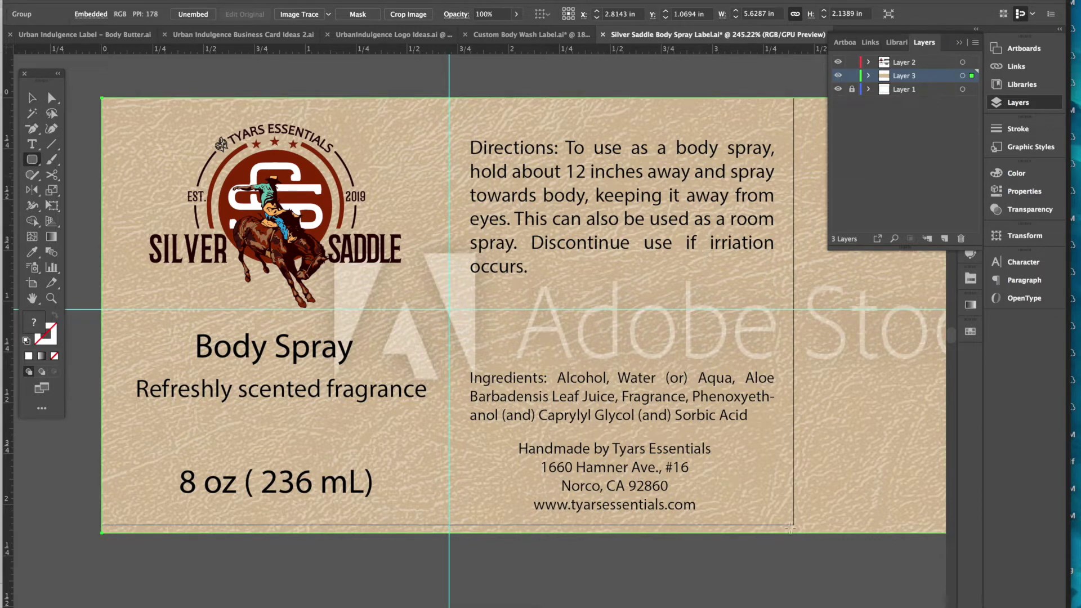
- Draw a rectangle over the label and set its corner radius to 0
drag(793, 526, 794, 525)
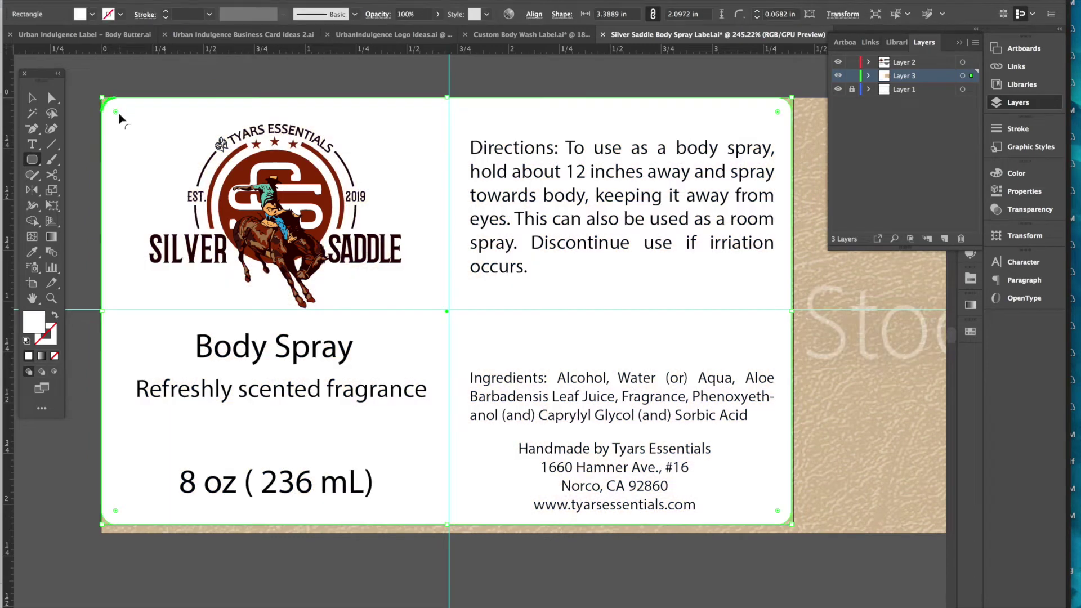
drag(117, 113, 67, 61)
click(33, 98)
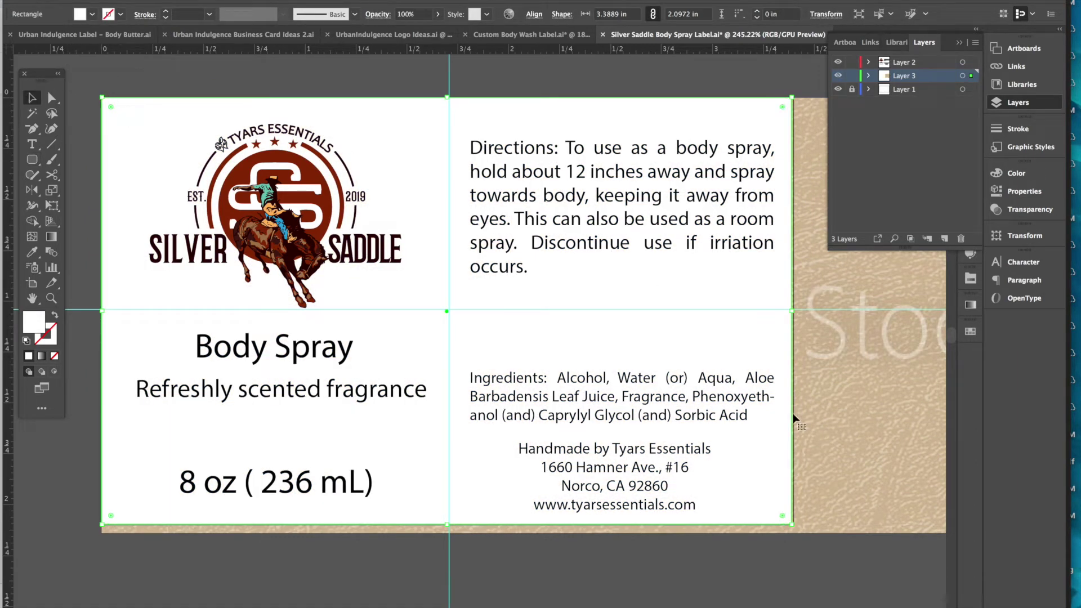
- Clip the leather texture to the rectangle with Object > Clipping Mask > Make
shift+click(854, 445)
click(155, 1)
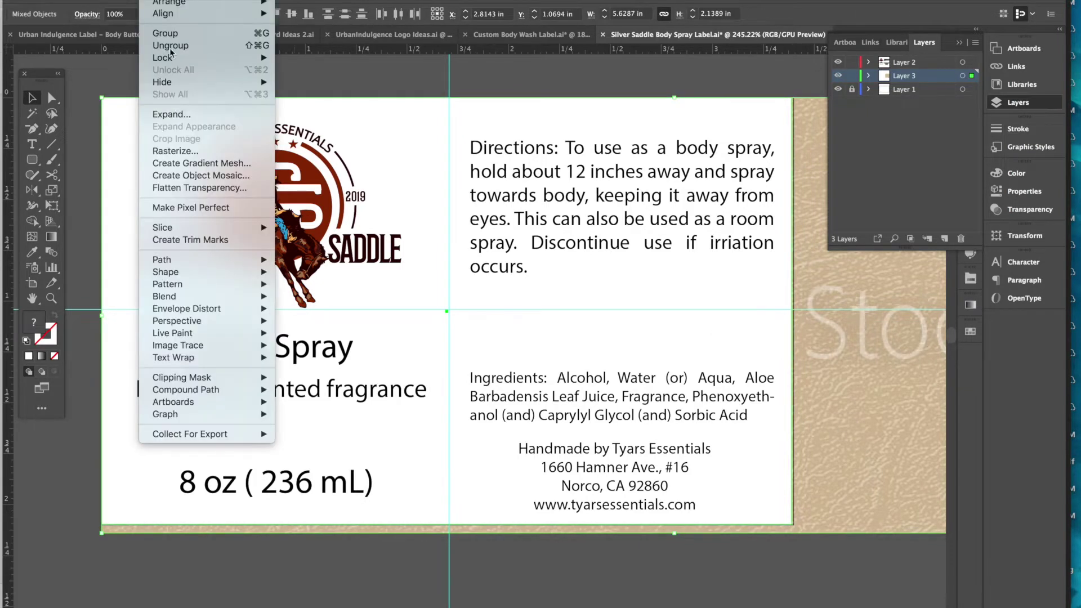
mouse_move(204, 378)
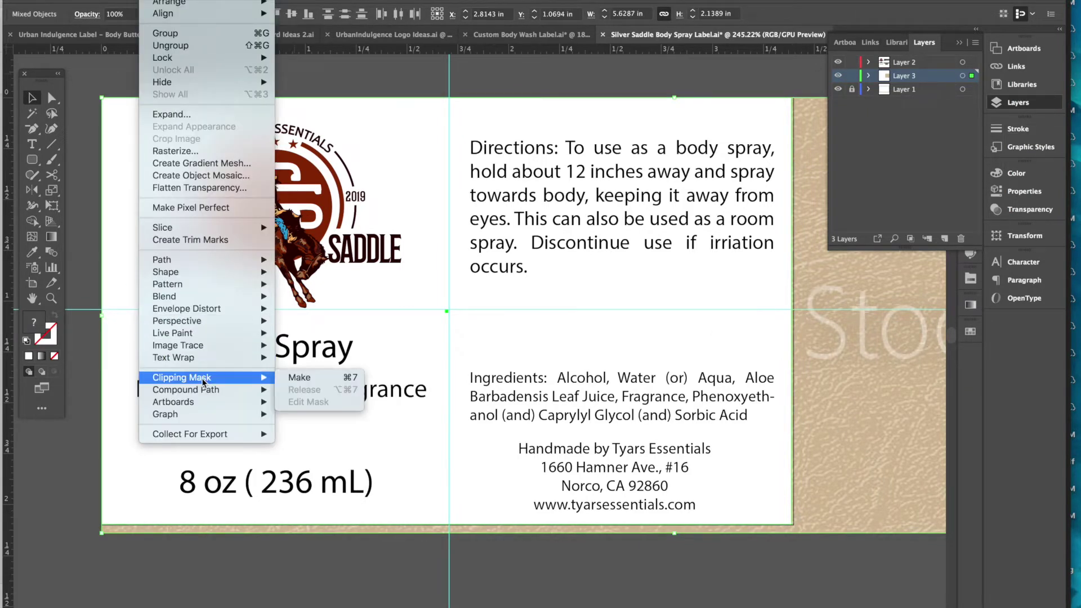
click(313, 382)
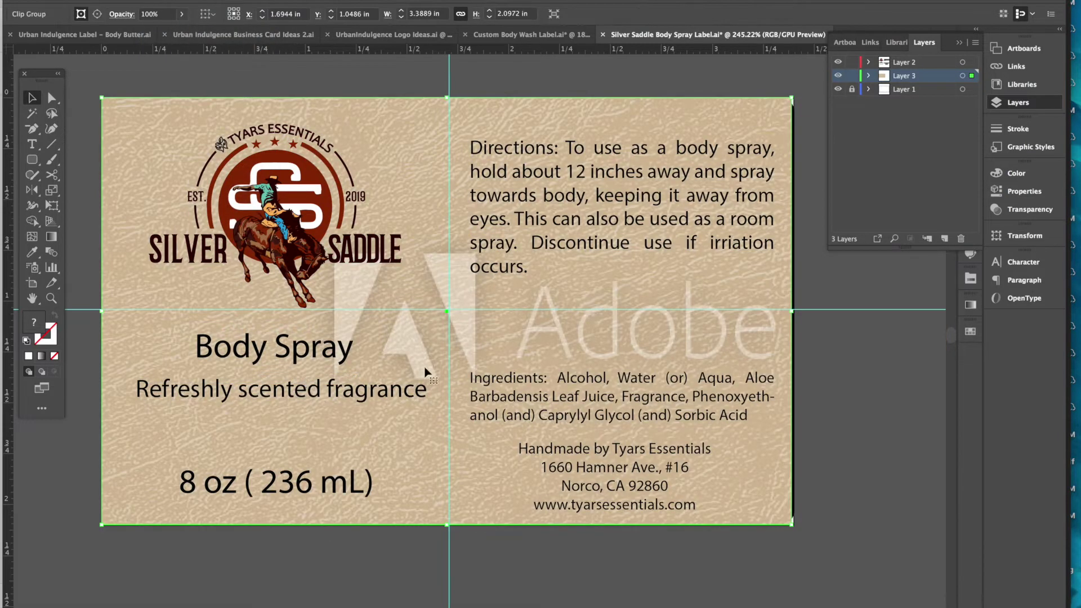
click(855, 542)
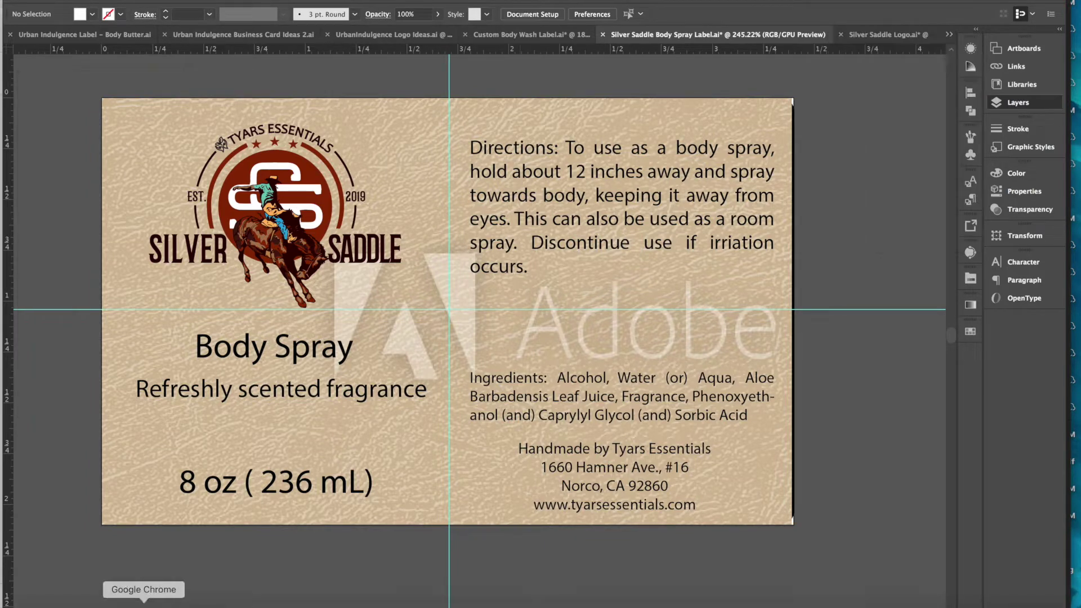
- In Adobe Stock, browse to page 2 of the leather texture results and open the tan leather image
click(150, 602)
scroll(564, 497, down, 2)
click(513, 436)
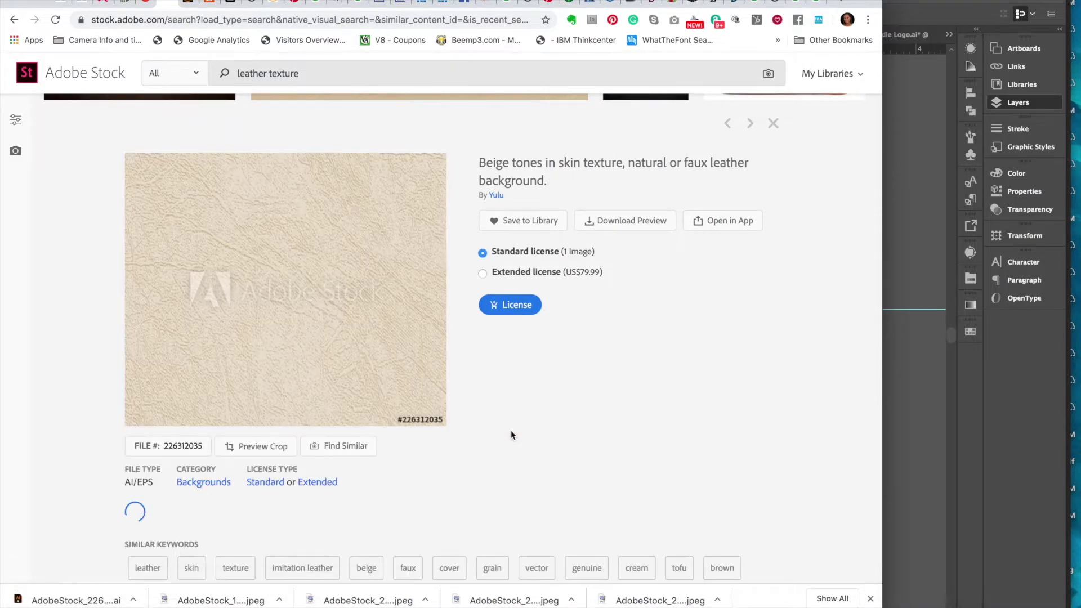
scroll(511, 430, down, 5)
click(442, 441)
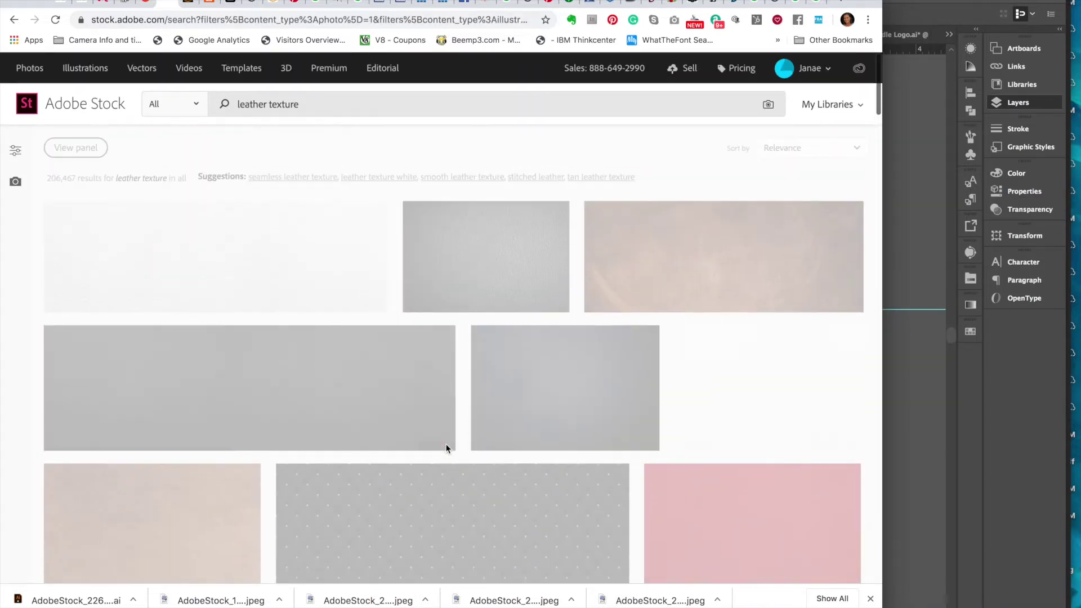
scroll(448, 449, down, 6)
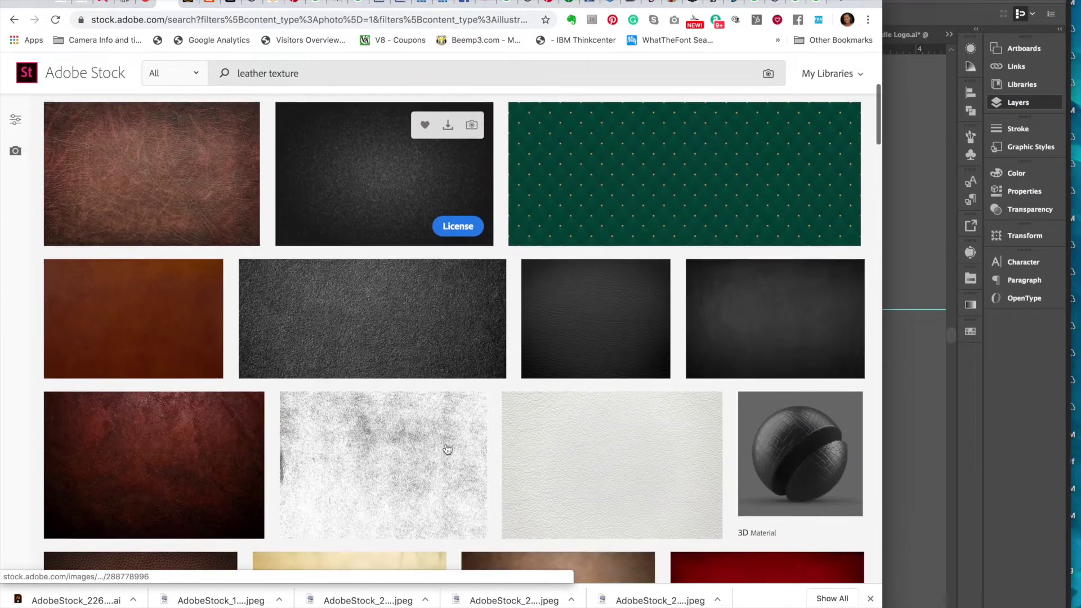
scroll(448, 449, down, 5)
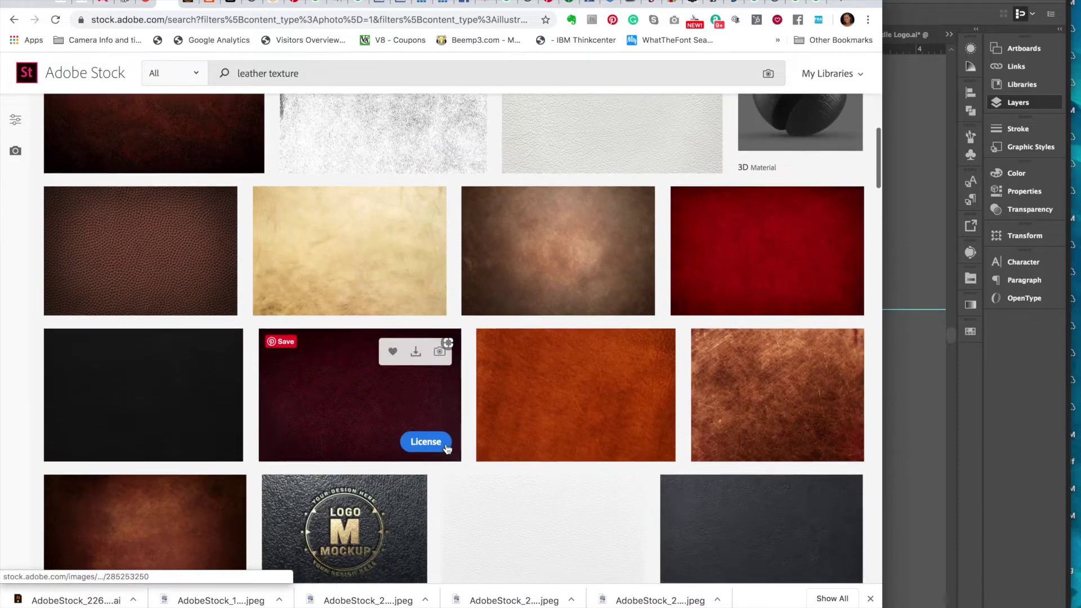
scroll(343, 239, down, 2)
click(343, 238)
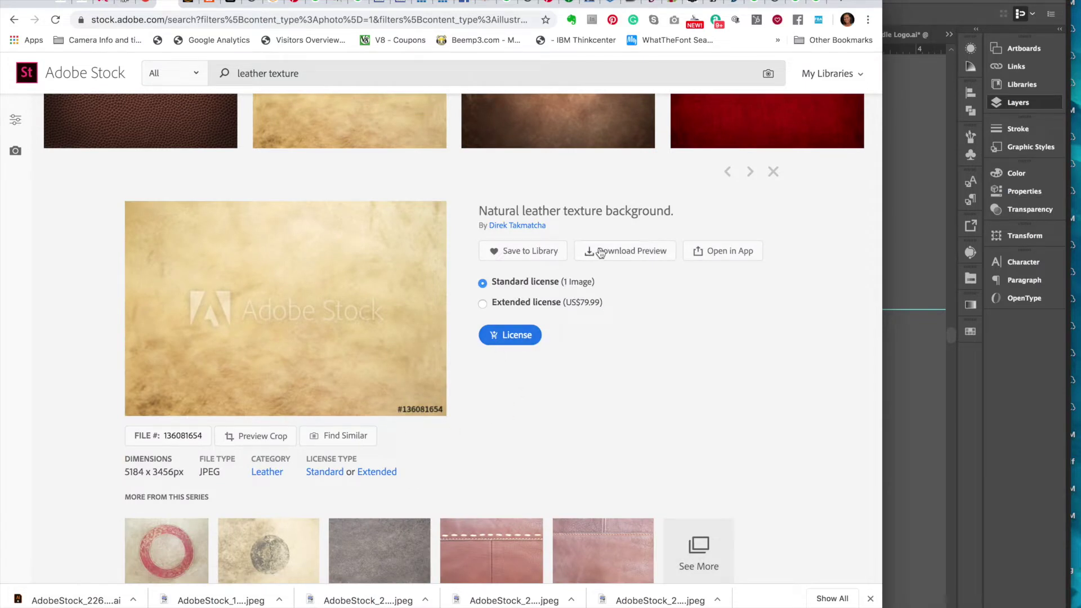
- Download the tan leather preview into the Body Spray Label folder
click(637, 259)
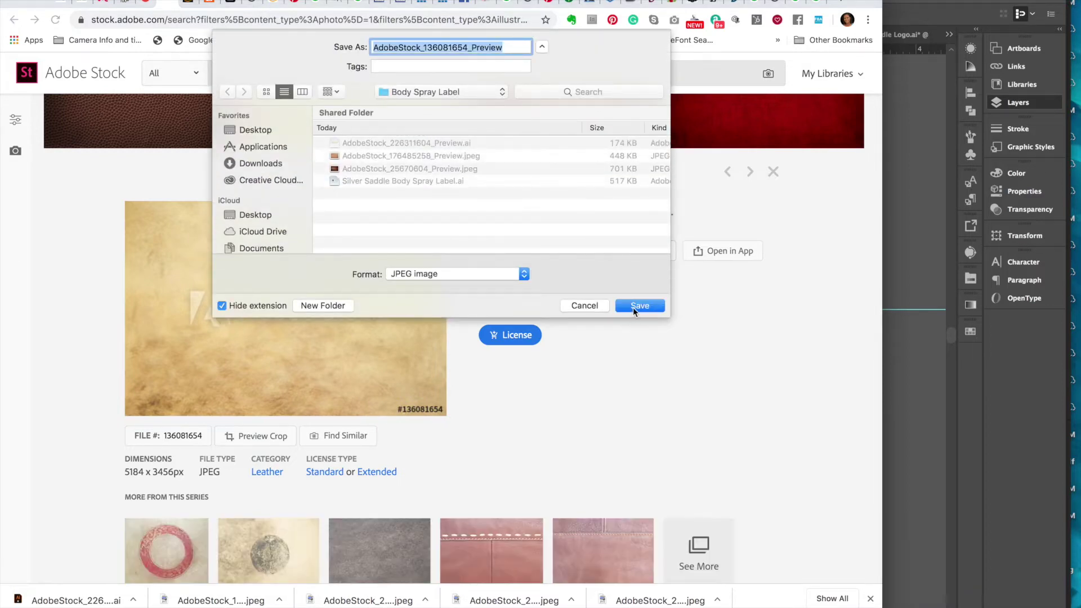
click(633, 308)
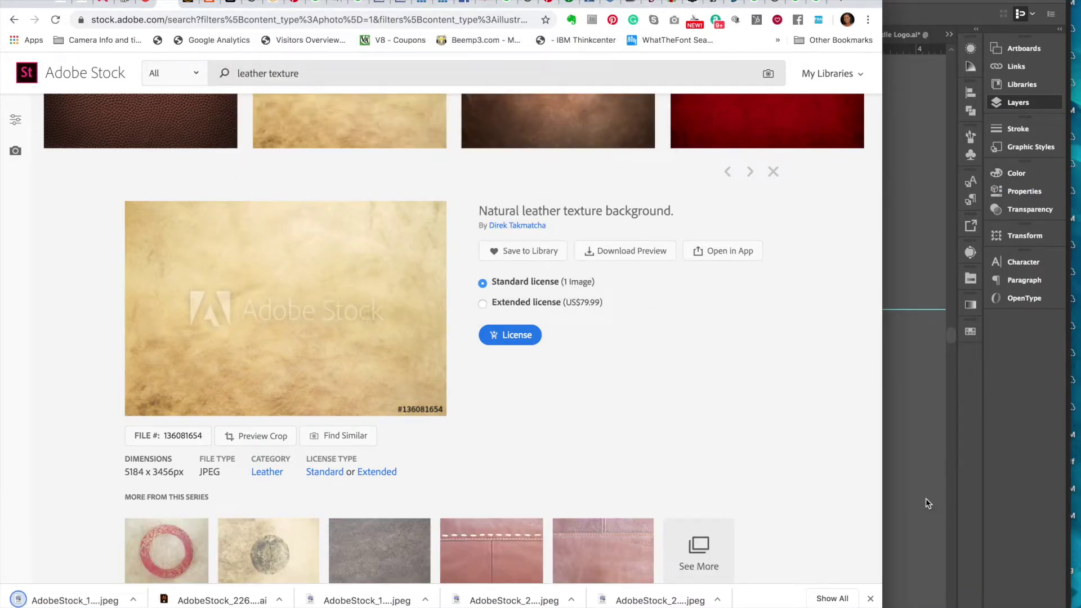
click(926, 498)
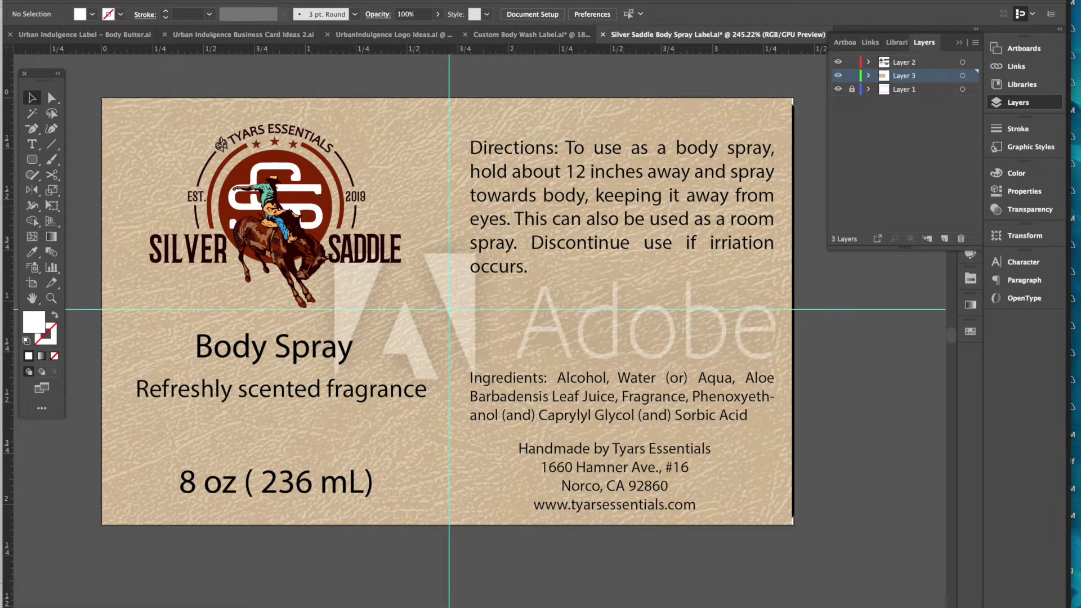
click(99, 0)
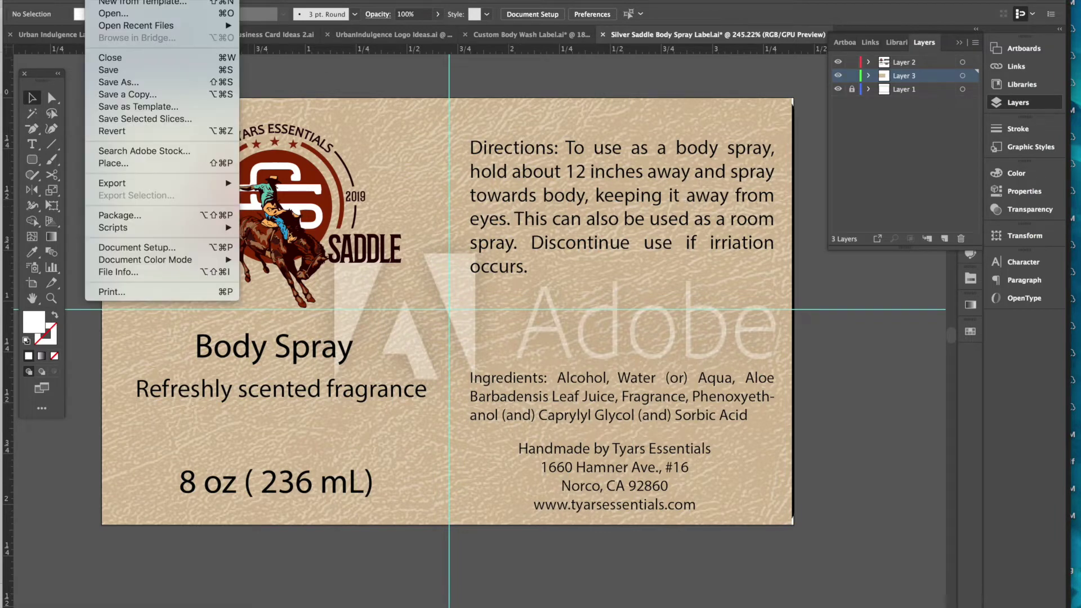
- Enter isolation mode on the leather image inside the background clip group
click(121, 163)
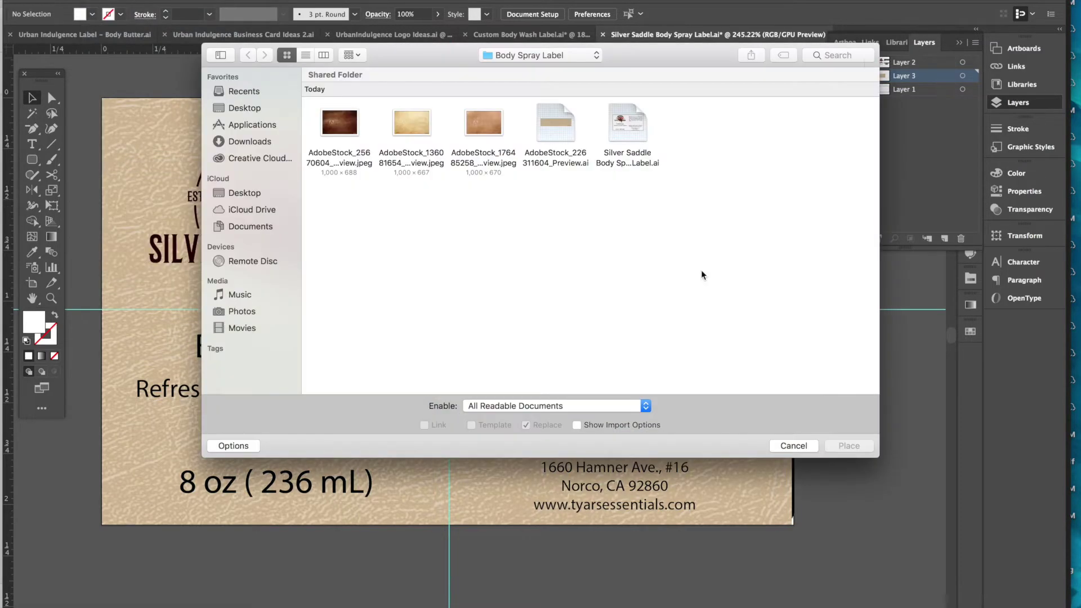
click(801, 448)
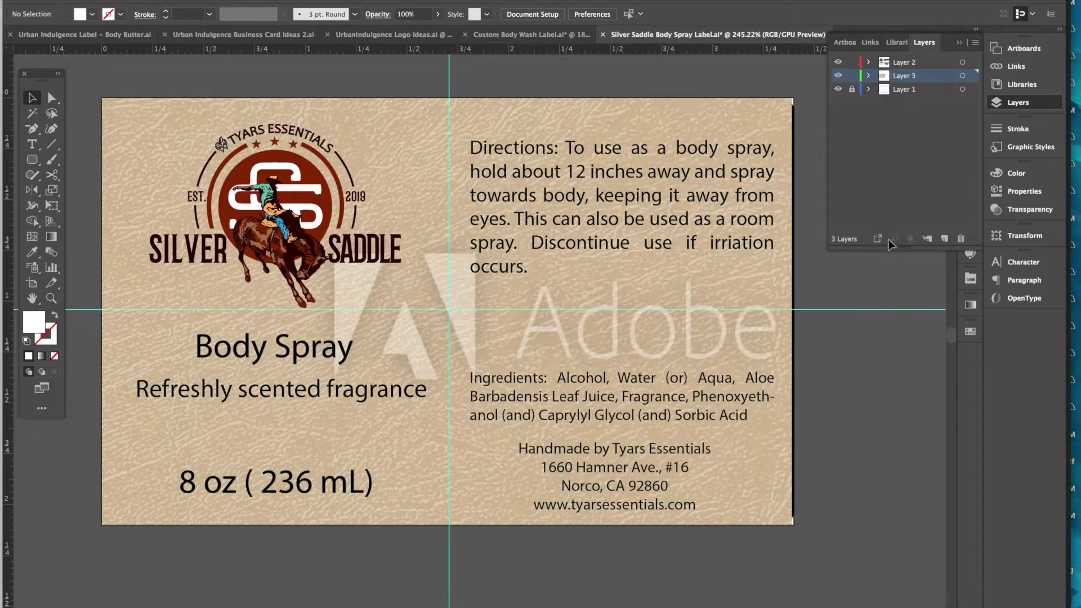
double_click(522, 122)
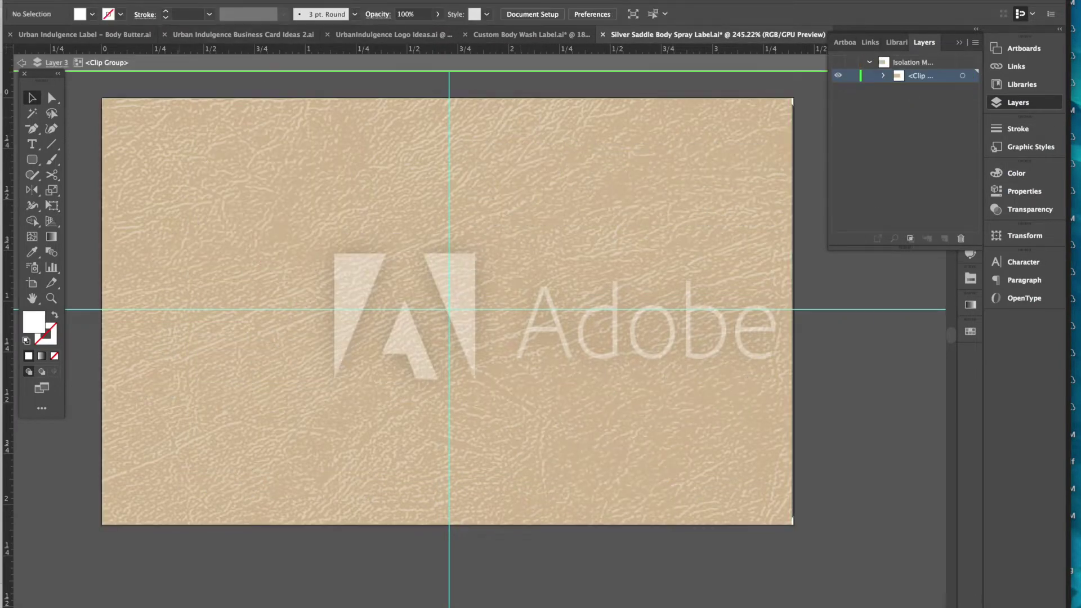
click(99, 0)
click(338, 72)
double_click(327, 112)
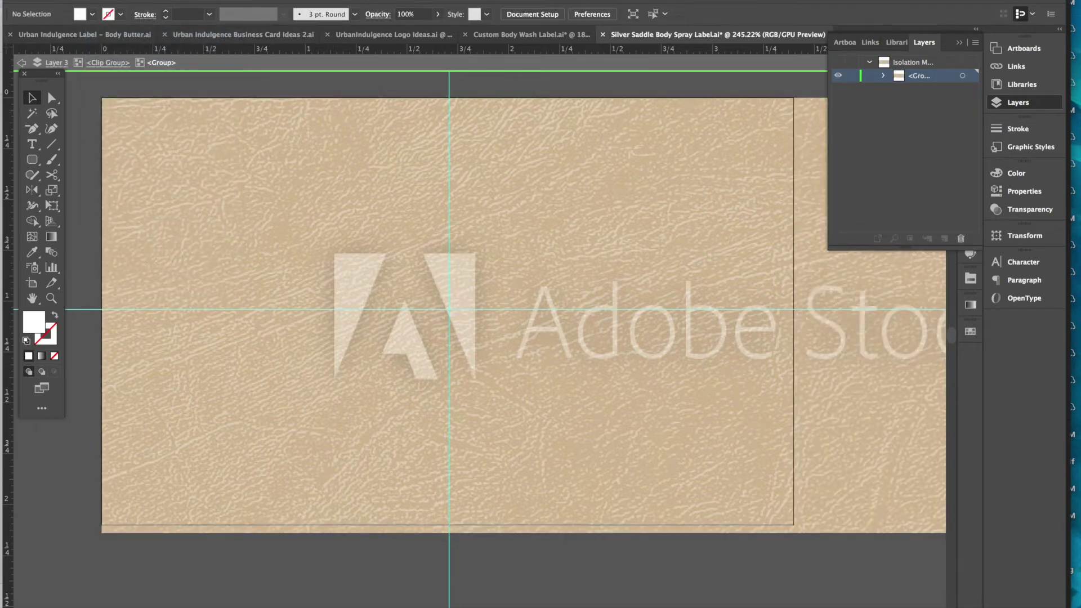
- Place the AdobeStock parchment preview across the artboard and shift it up slightly
click(98, 0)
click(135, 167)
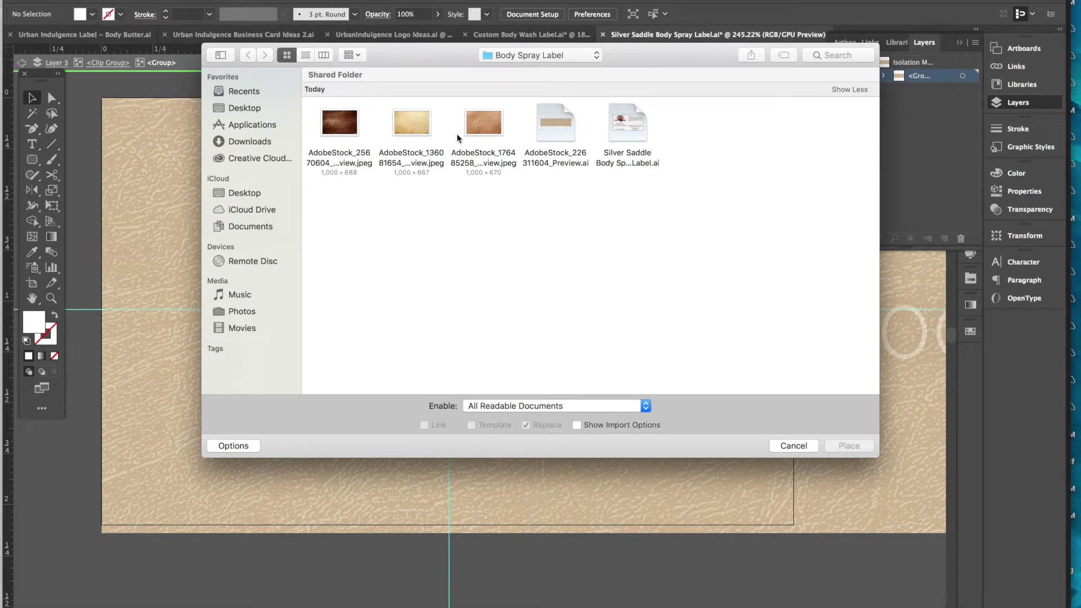
click(417, 130)
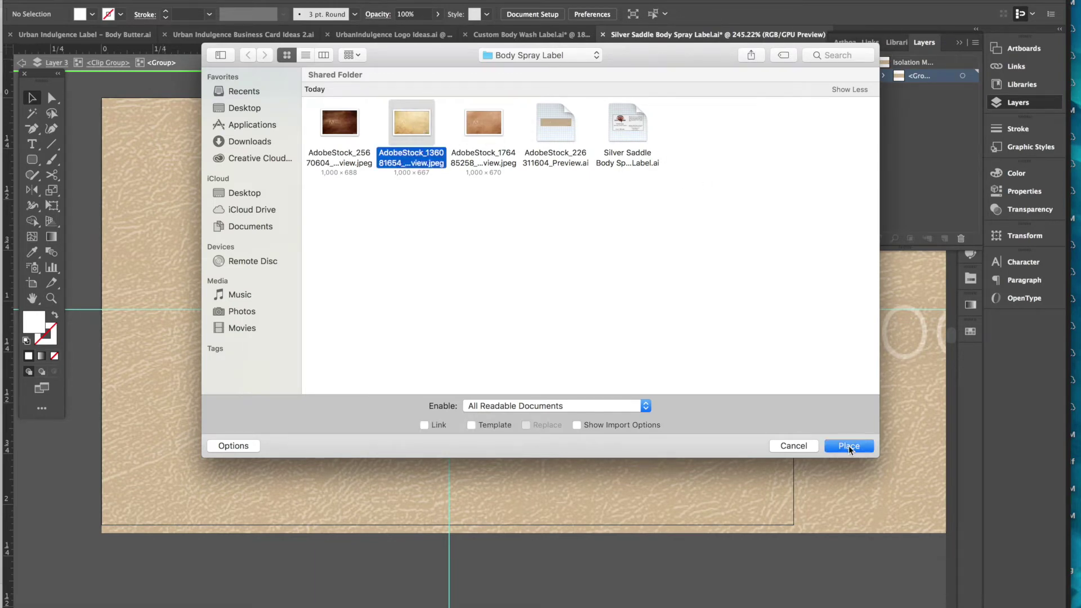
click(849, 447)
drag(90, 89, 862, 604)
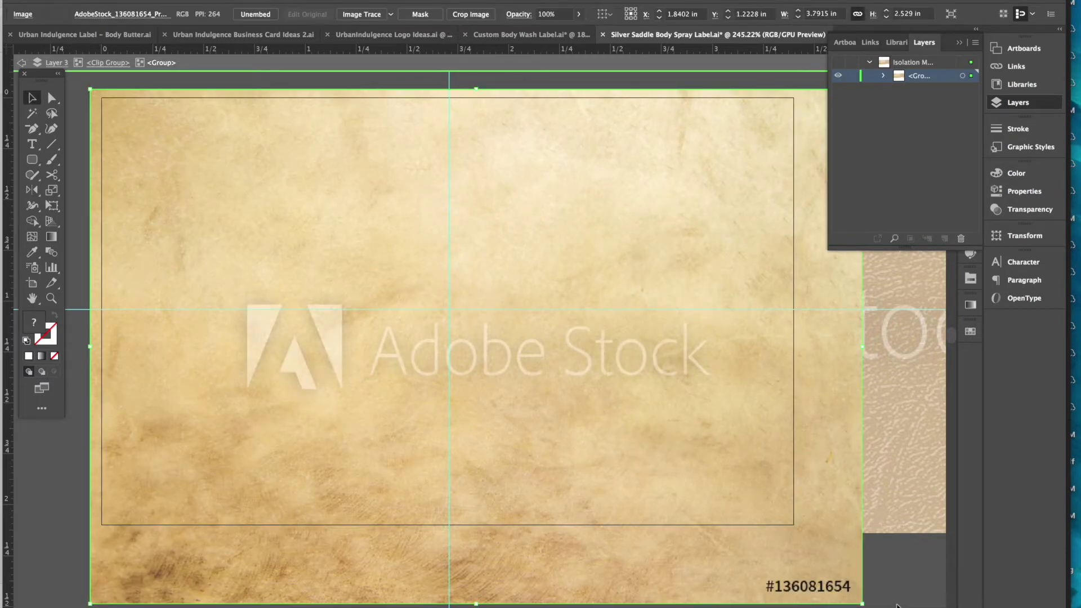
drag(698, 493, 697, 457)
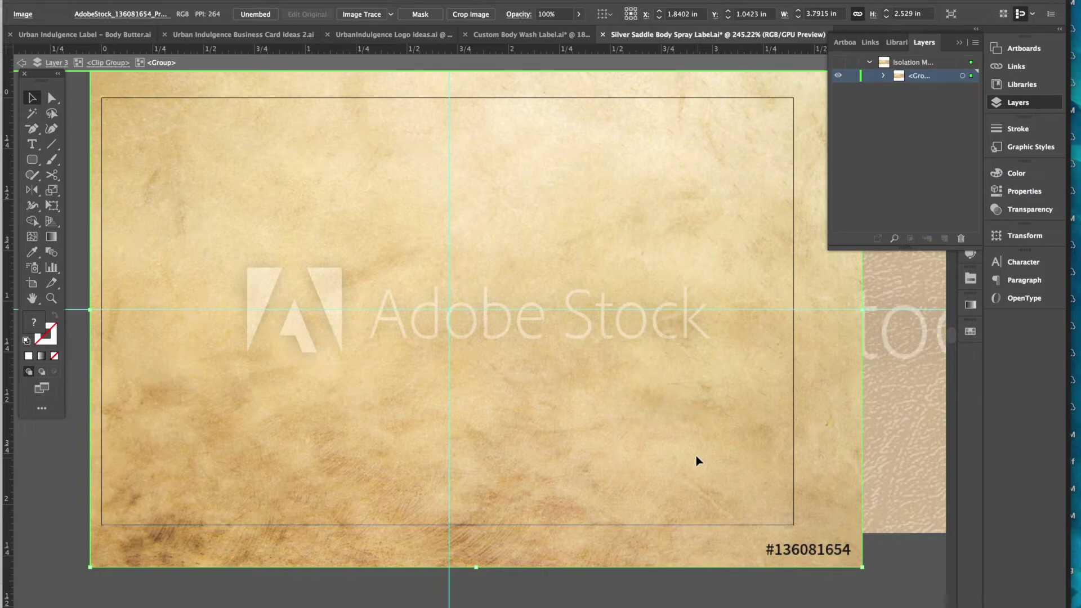
- Exit isolation mode back to the whole label
click(887, 591)
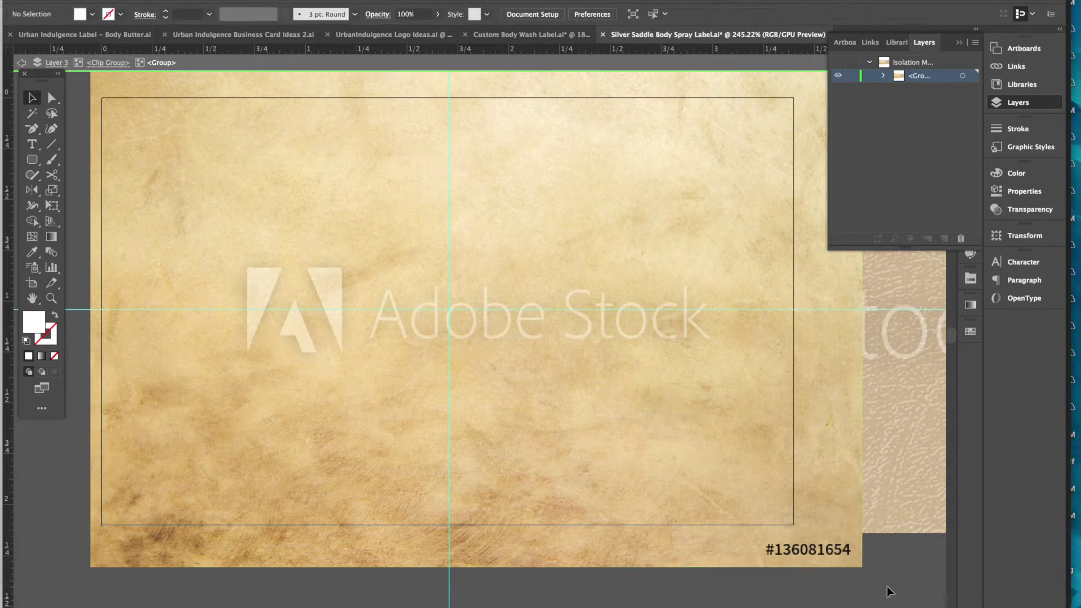
click(20, 65)
click(21, 64)
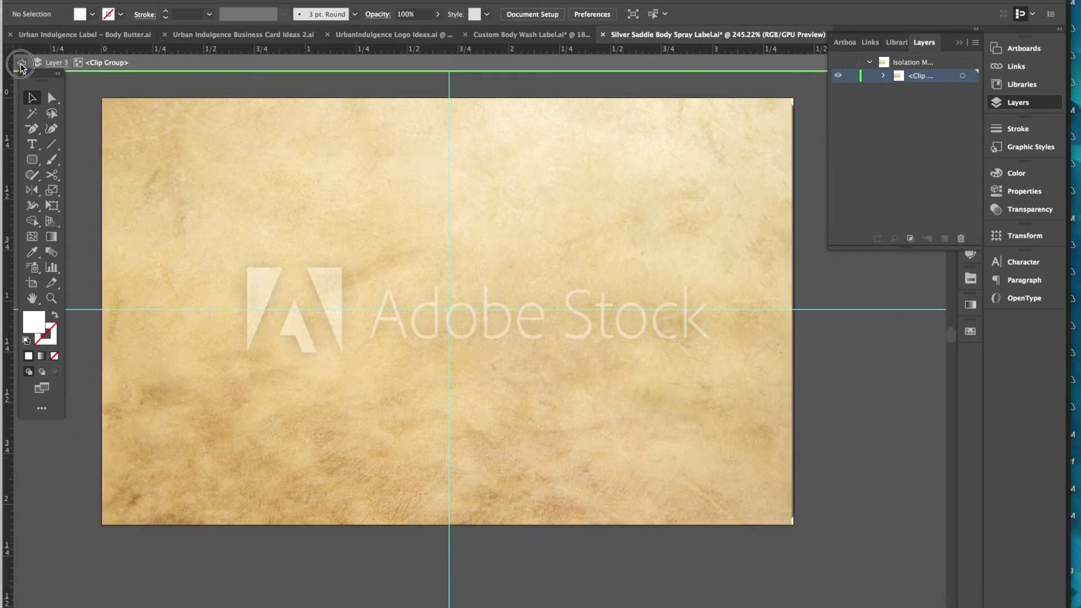
click(21, 64)
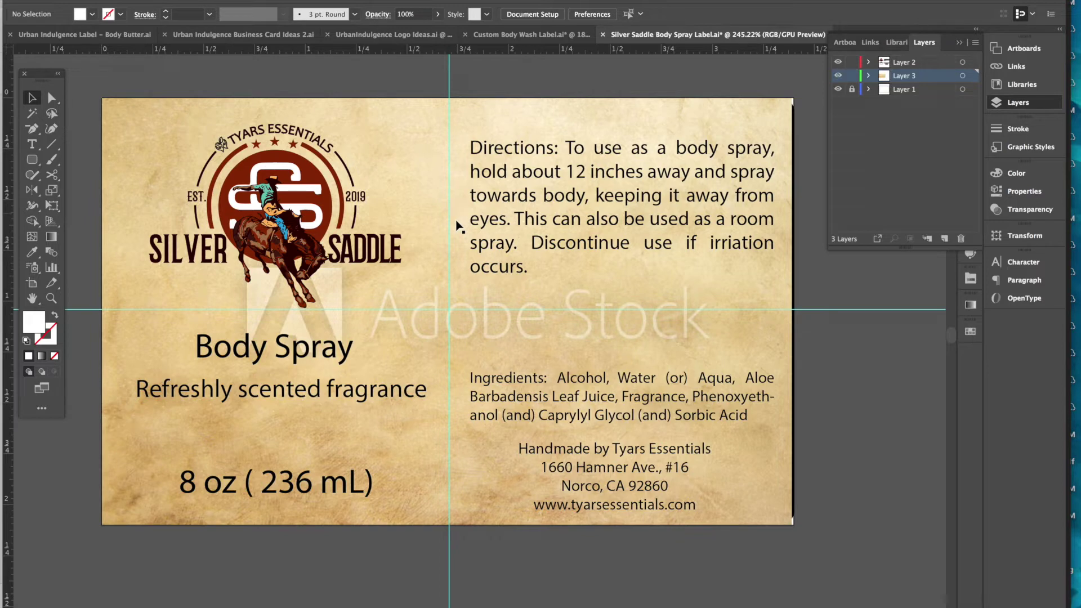
click(146, 600)
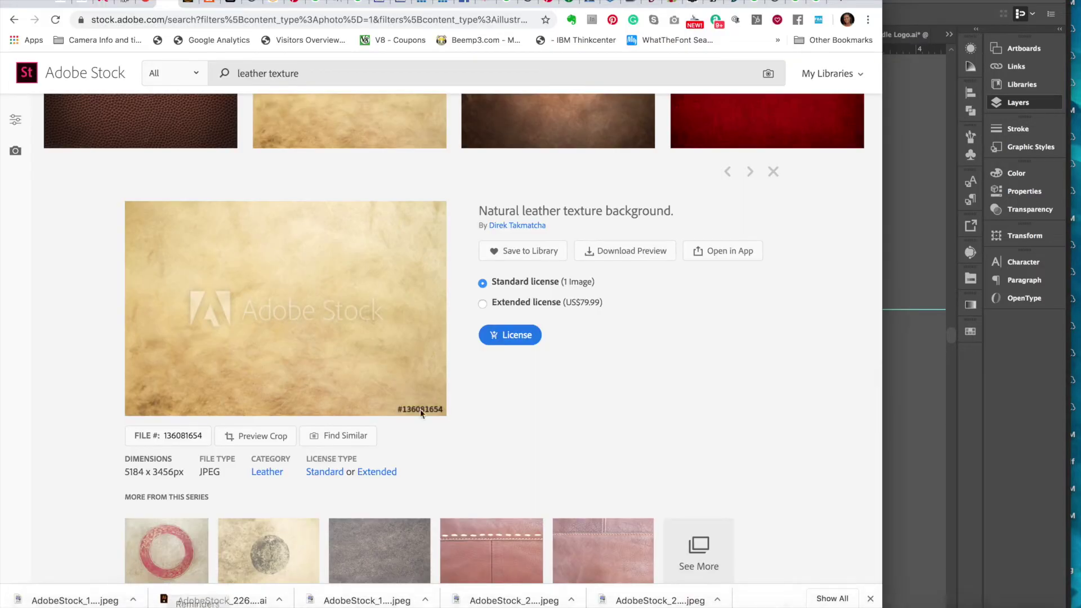
- License AdobeStock_136081654, save the full JPEG to Body Spray Label, and show it in Finder
click(497, 336)
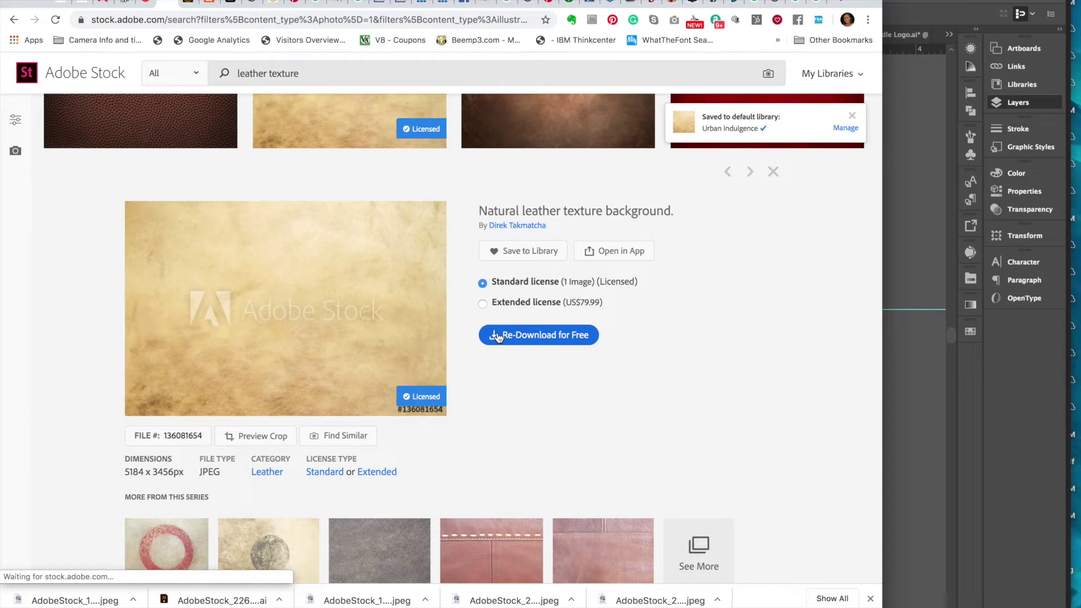
click(498, 336)
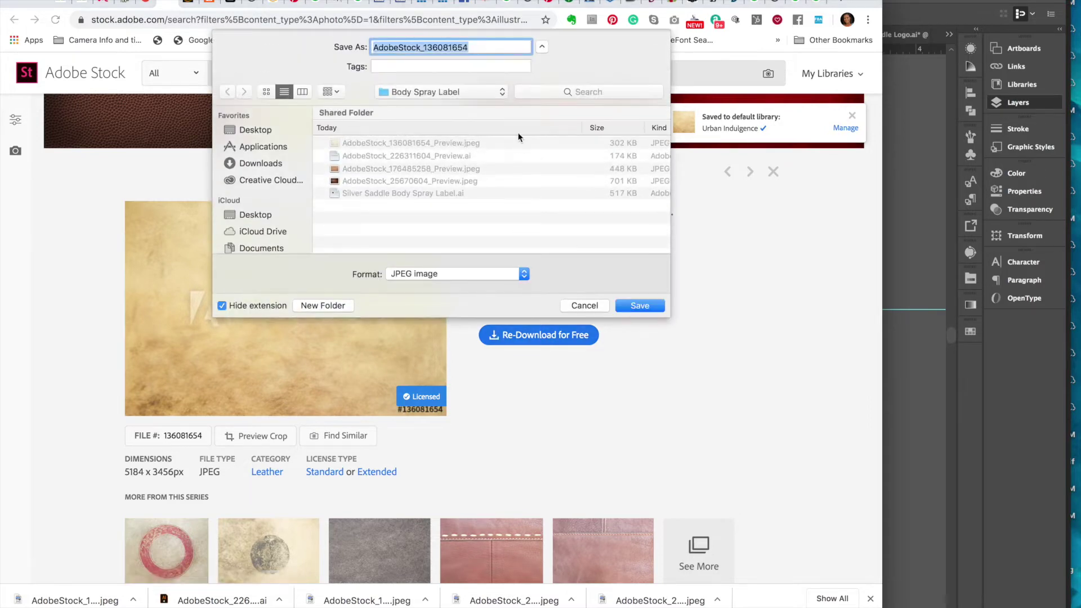
click(636, 305)
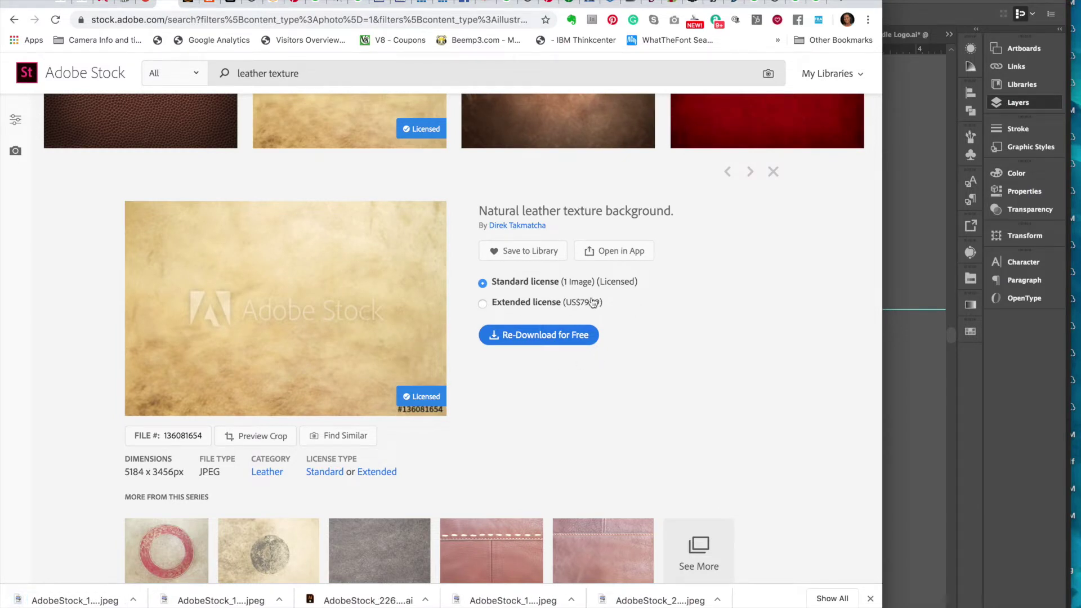
click(132, 600)
click(179, 604)
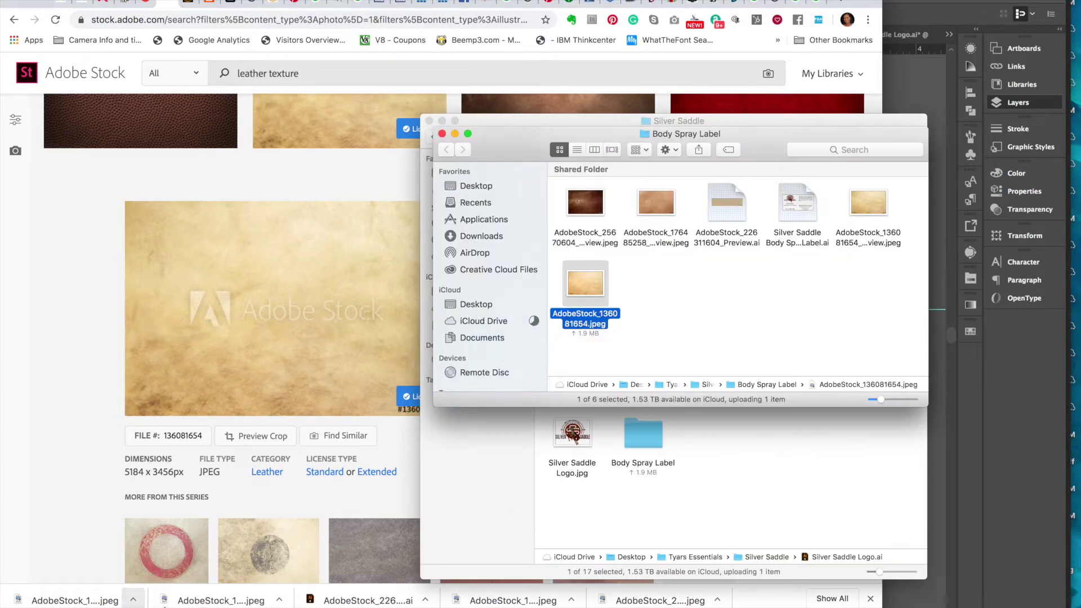
click(942, 516)
- Isolate the background clip group and delete the old leather texture image
click(438, 341)
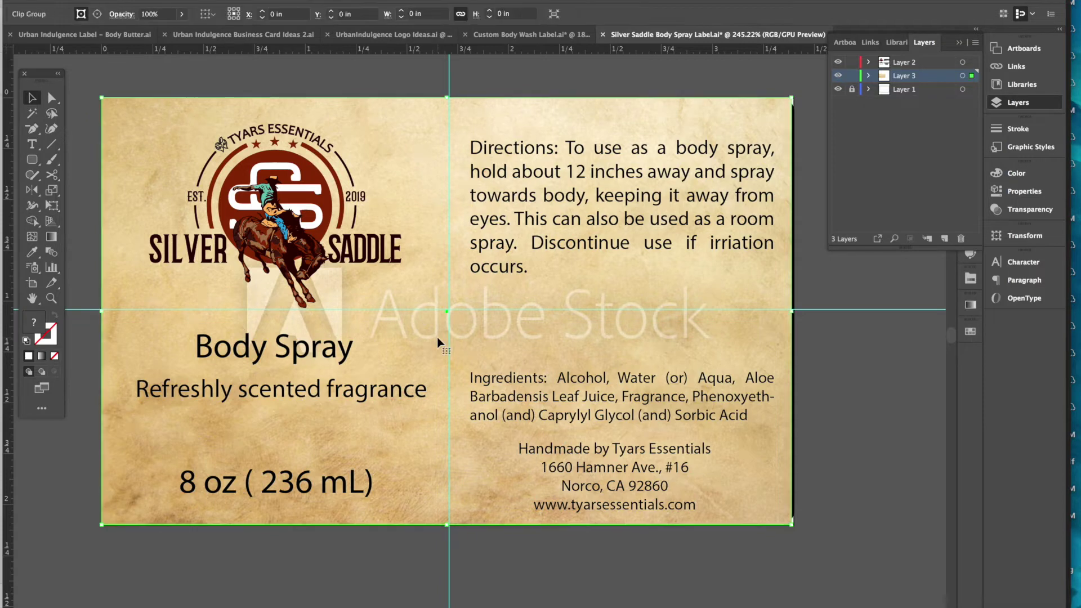
double_click(438, 342)
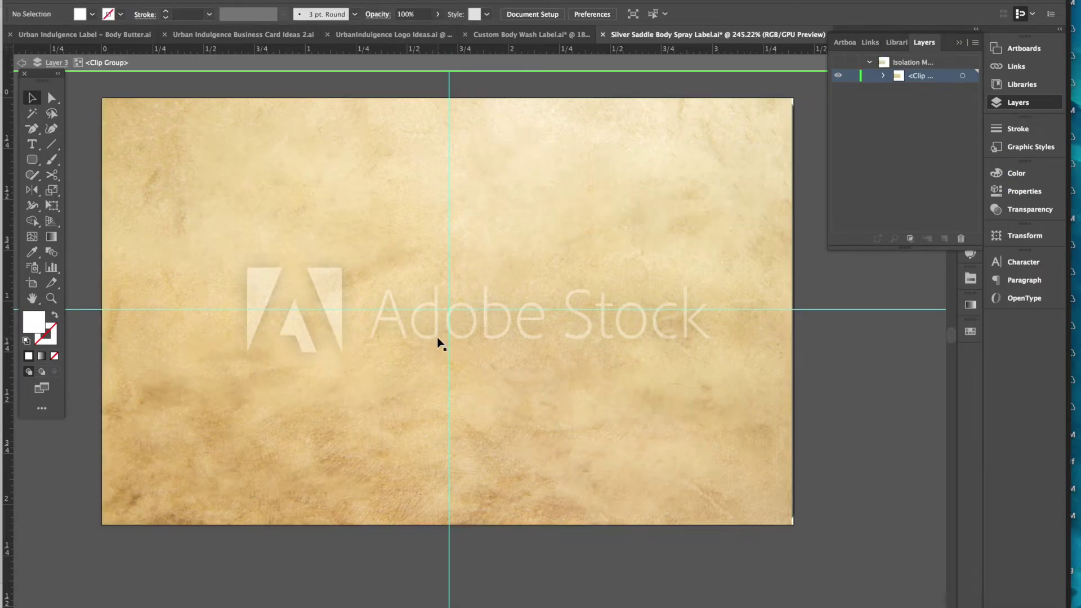
click(438, 342)
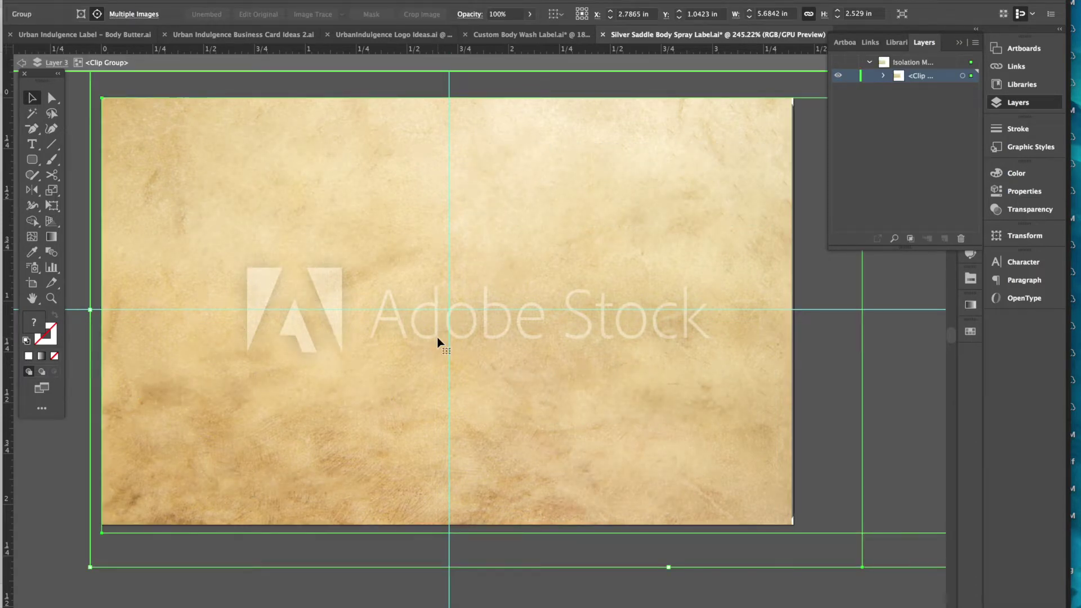
double_click(438, 341)
click(438, 342)
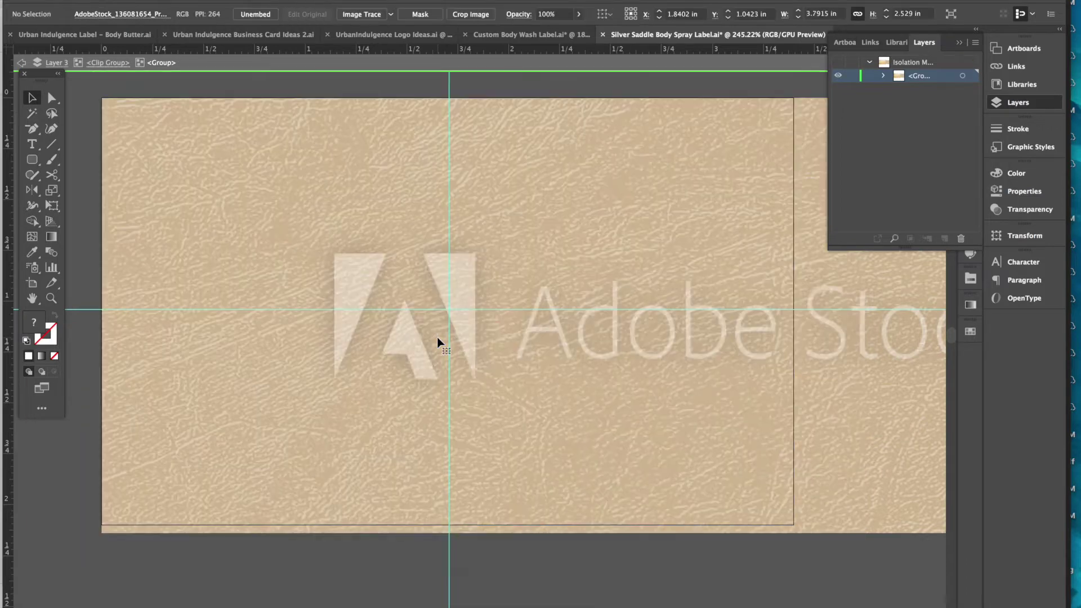
key(Delete)
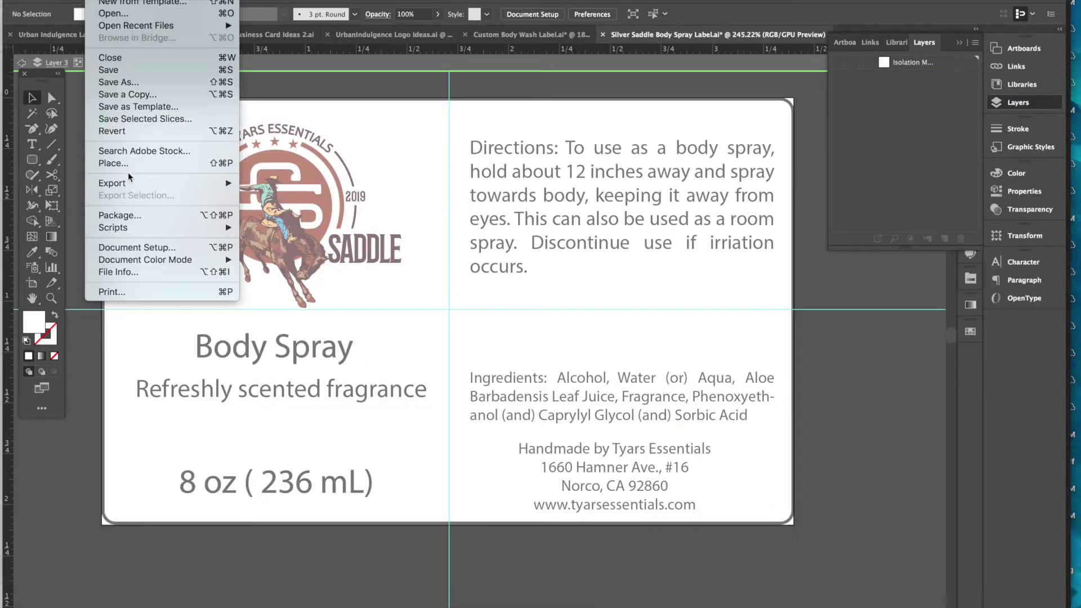
- Place the licensed AdobeStock_136081654.jpeg and resize it to cover the whole artboard
click(124, 163)
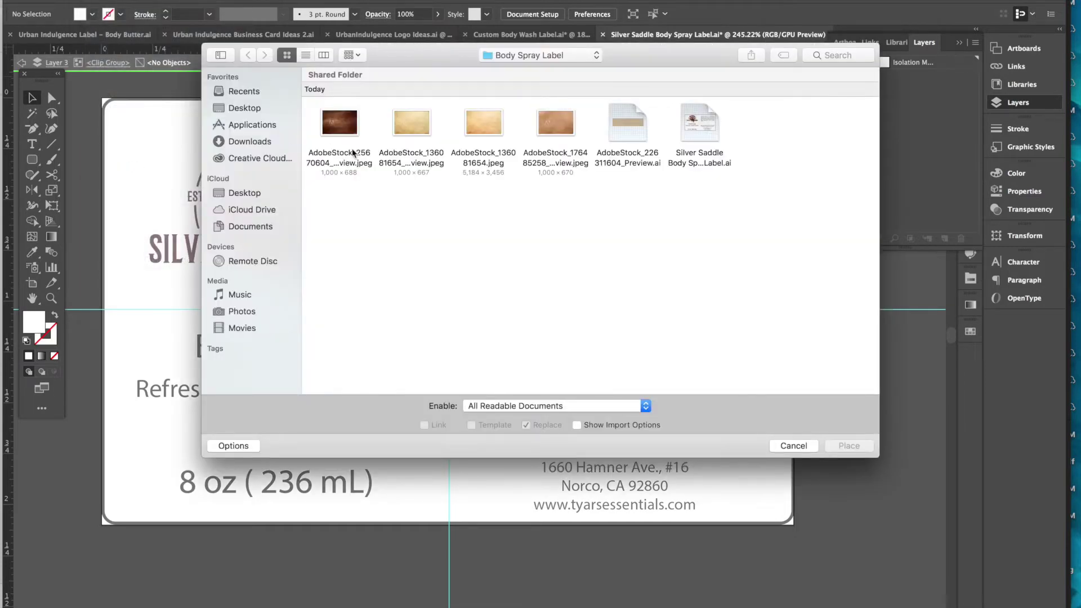
click(415, 122)
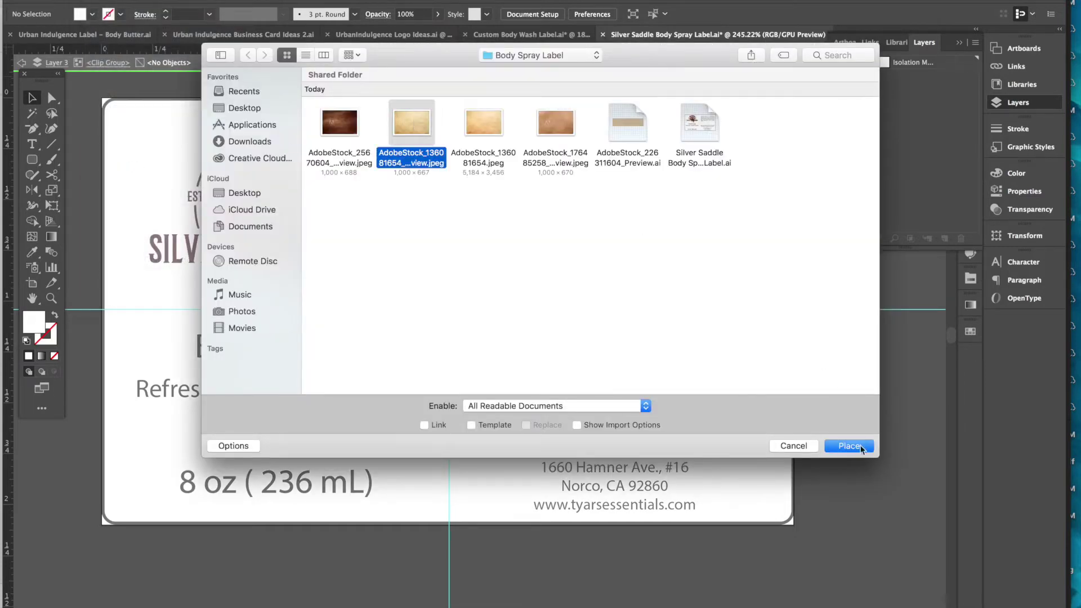
click(486, 121)
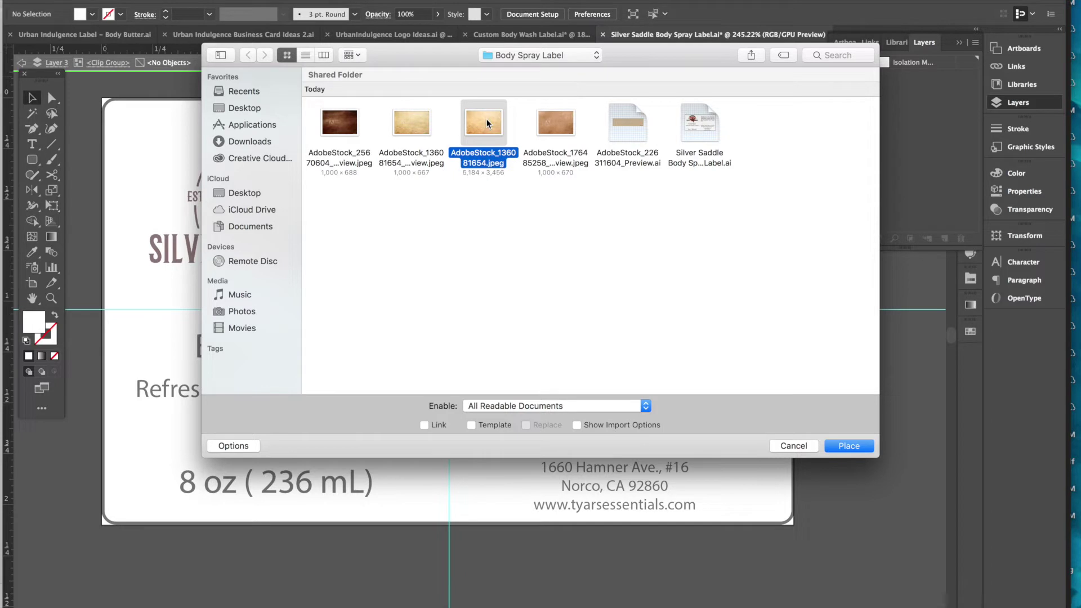
click(849, 446)
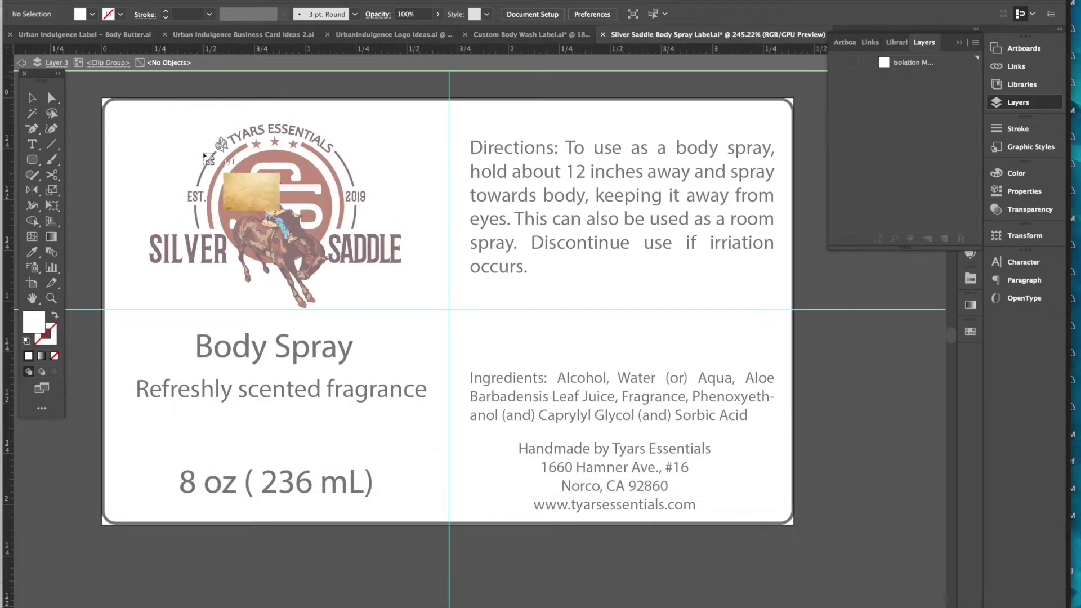
drag(81, 81, 813, 546)
drag(732, 499, 739, 502)
drag(794, 549, 800, 549)
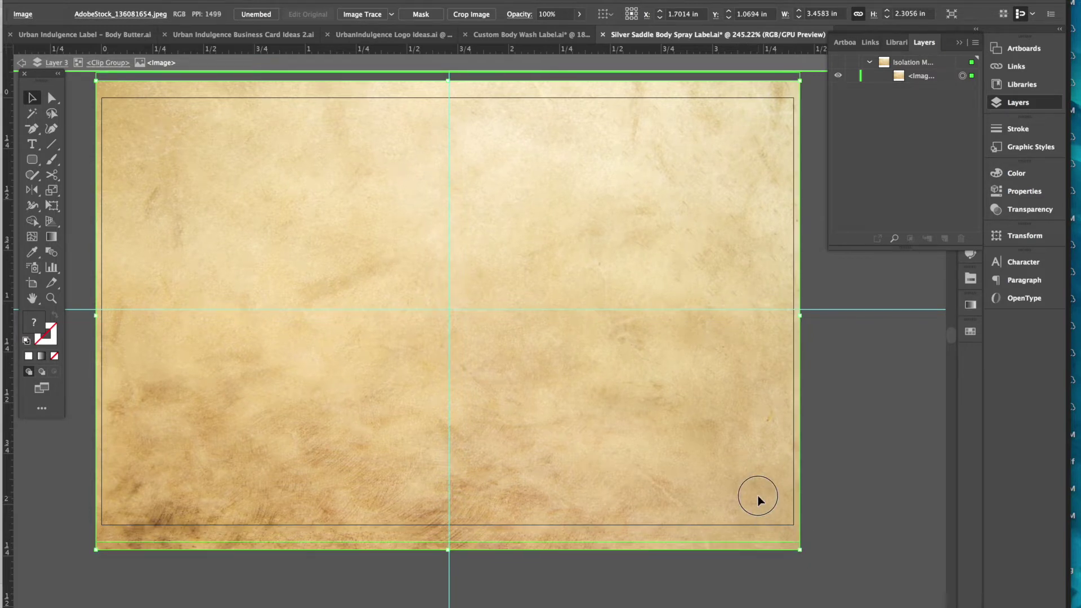
drag(758, 500, 759, 488)
- Deselect the parchment and exit isolation mode to the full label
click(879, 519)
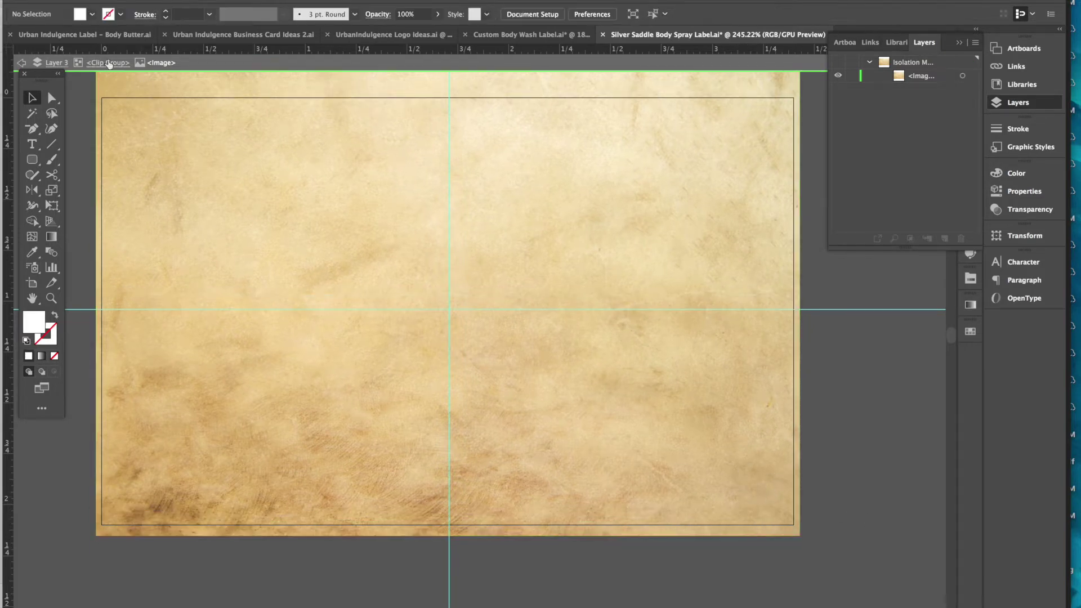
click(21, 62)
click(21, 61)
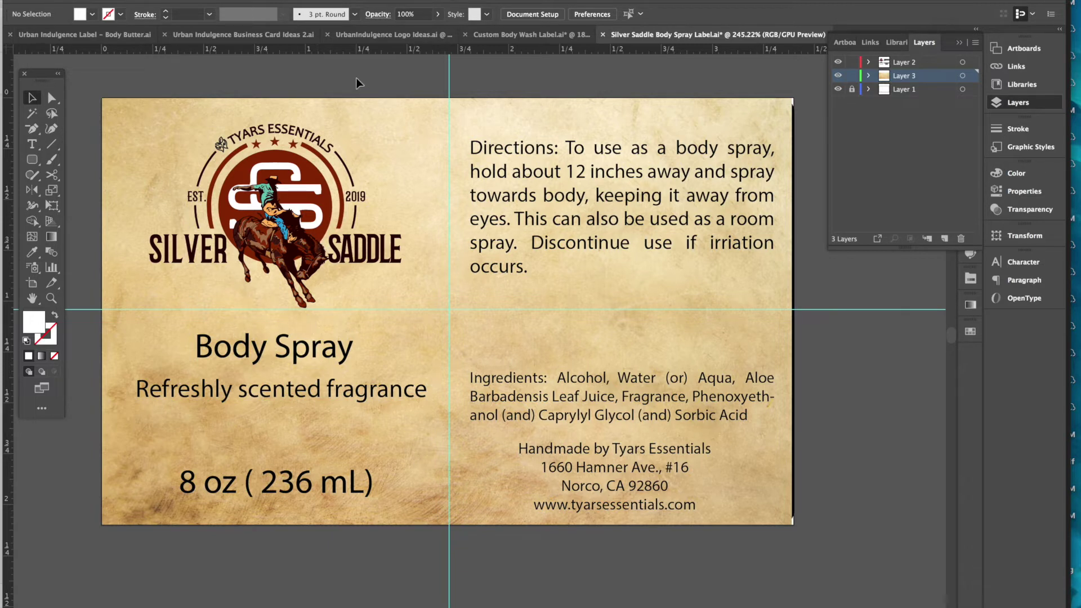
- Copy SILVER's text style onto the Body Spray heading with the Eyedropper
click(51, 98)
click(286, 128)
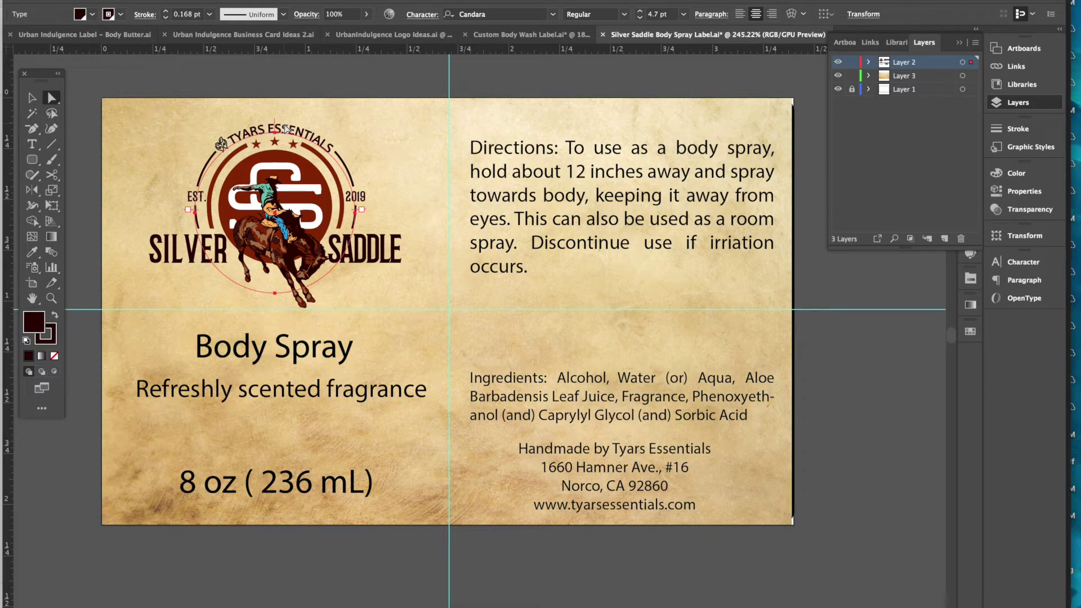
click(303, 358)
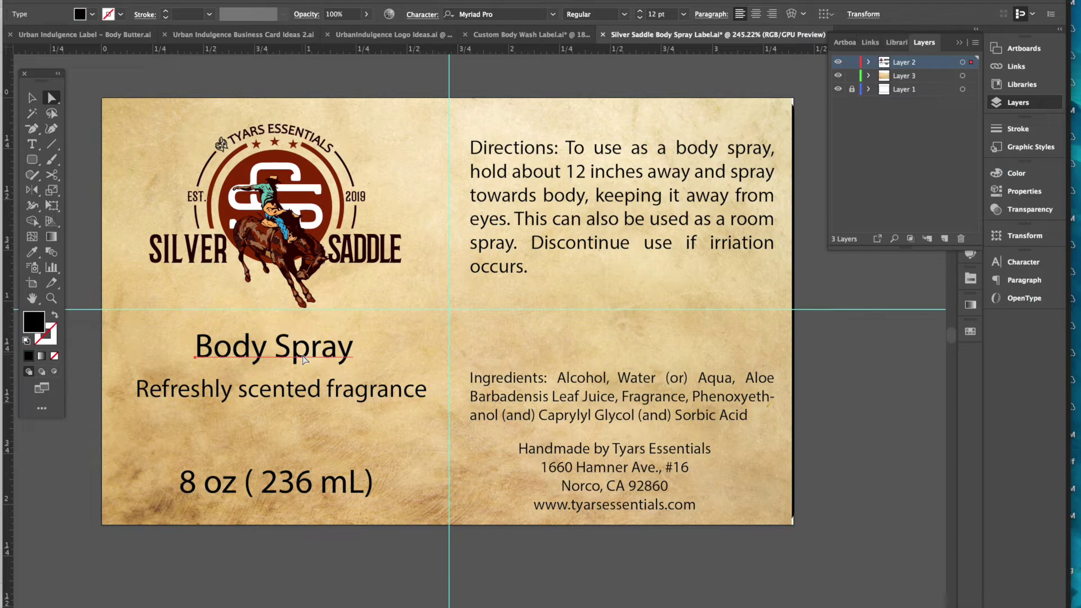
click(32, 251)
click(169, 250)
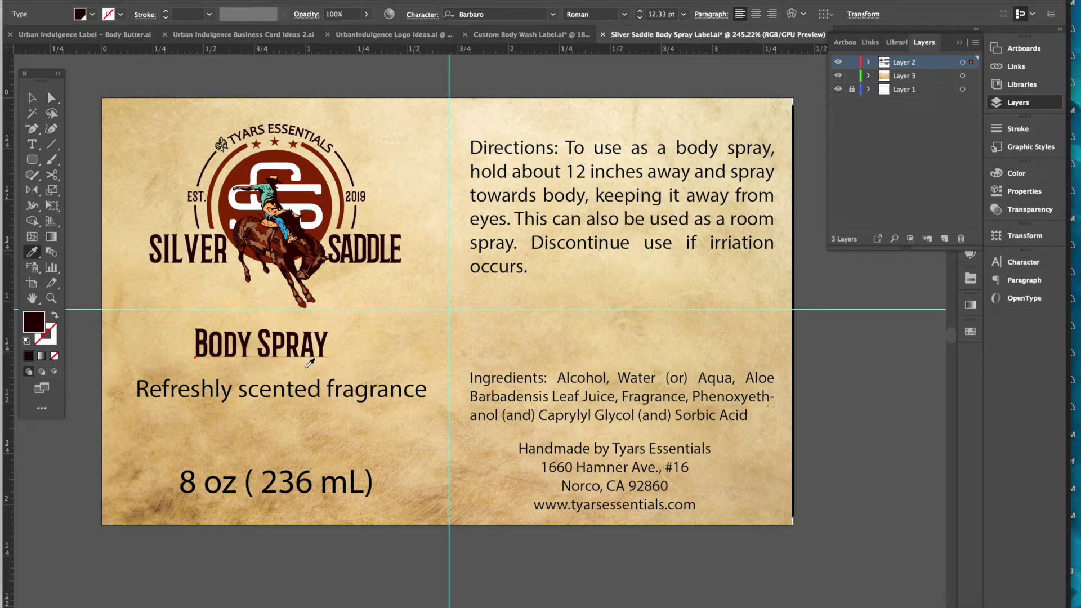
- Set the Body Spray heading to the Barbaro Western font
click(32, 99)
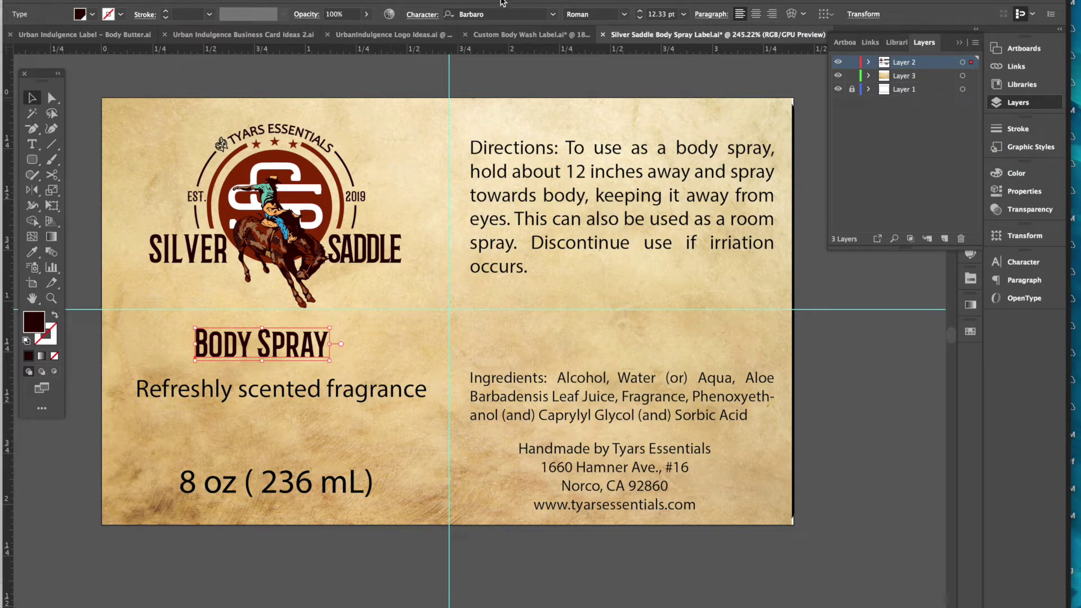
click(554, 14)
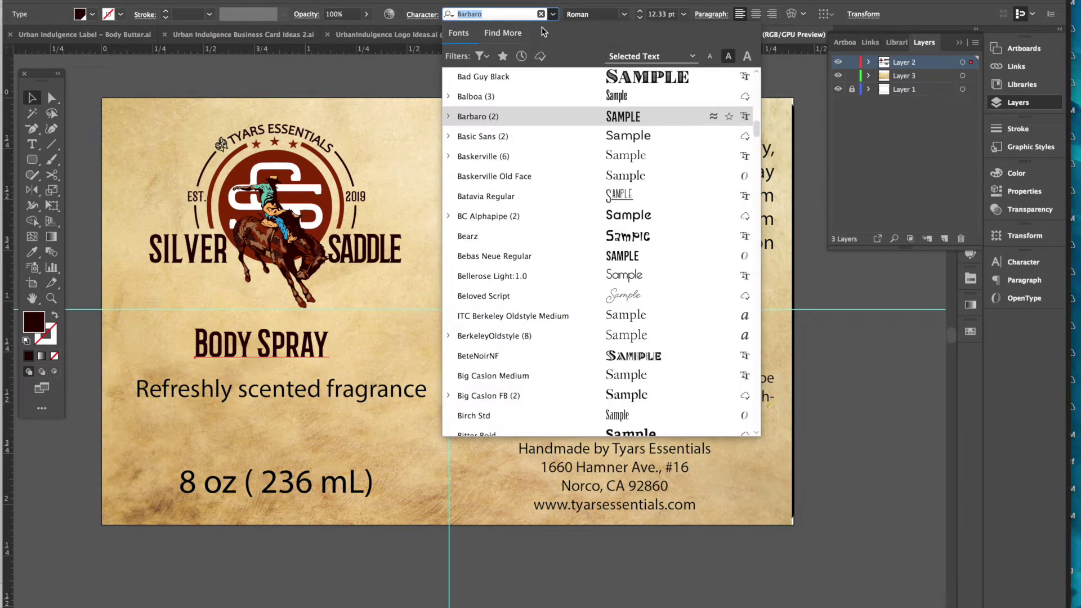
click(448, 116)
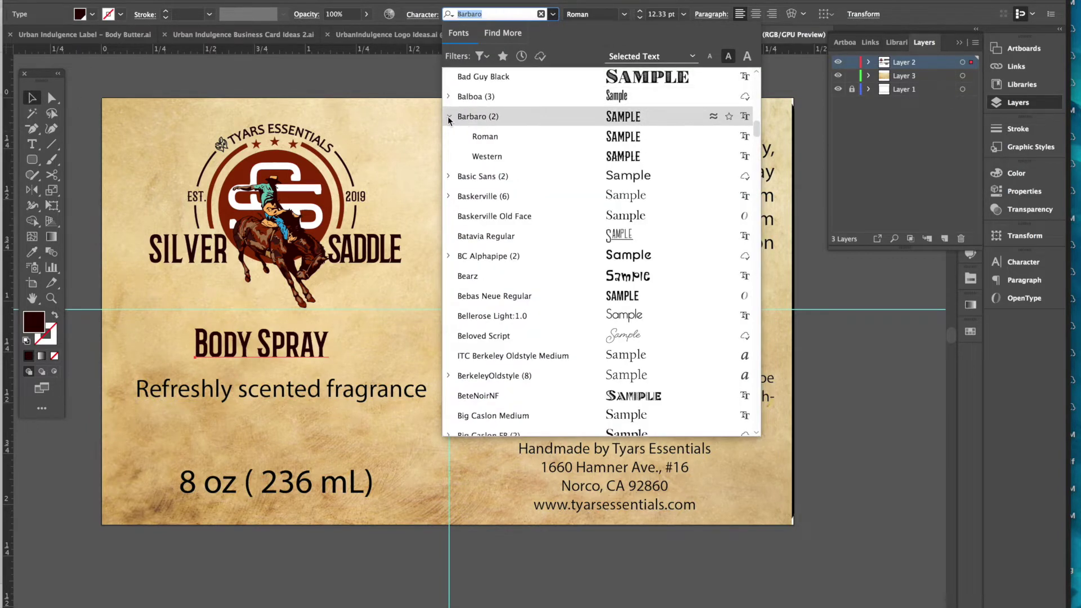
click(479, 156)
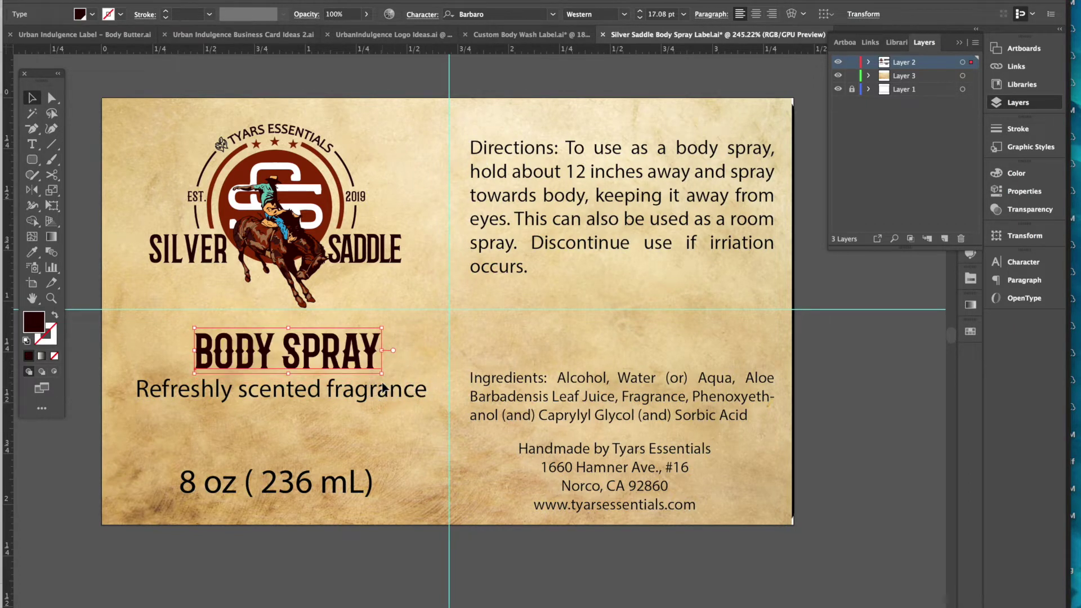
- Open the Character panel and nudge BODY SPRAY up and left, checking it against the tagline
click(1021, 261)
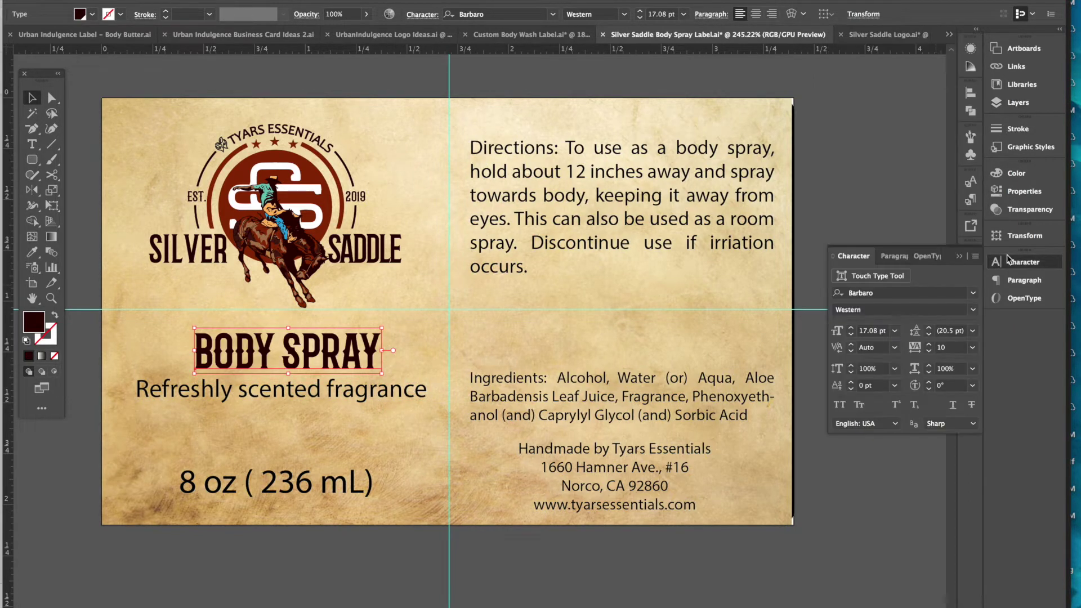
key(Left)
key(Left)
key(Left)
key(Up)
key(Up)
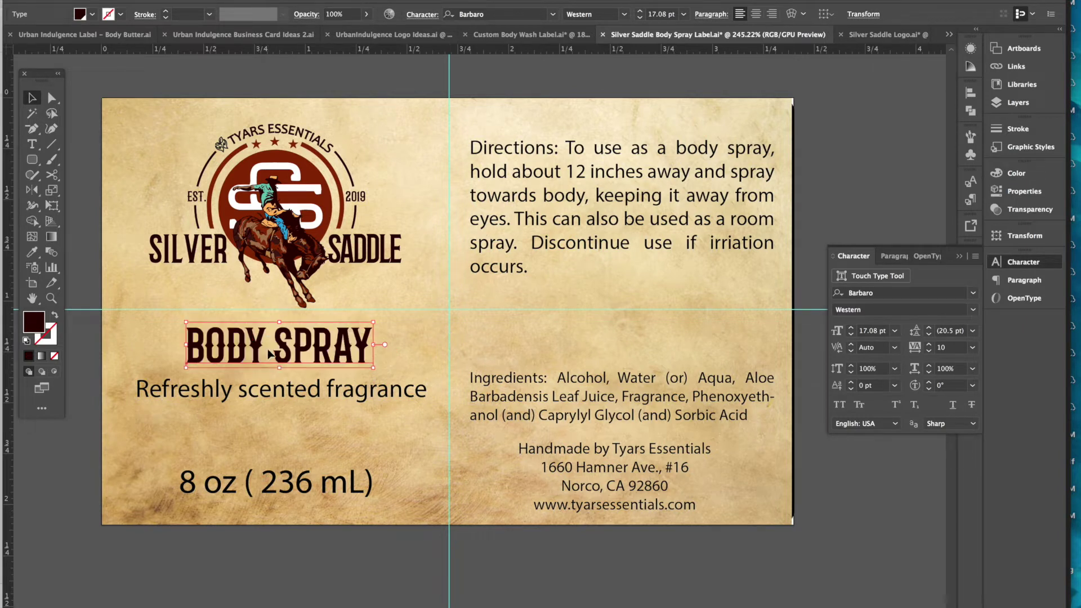
click(390, 598)
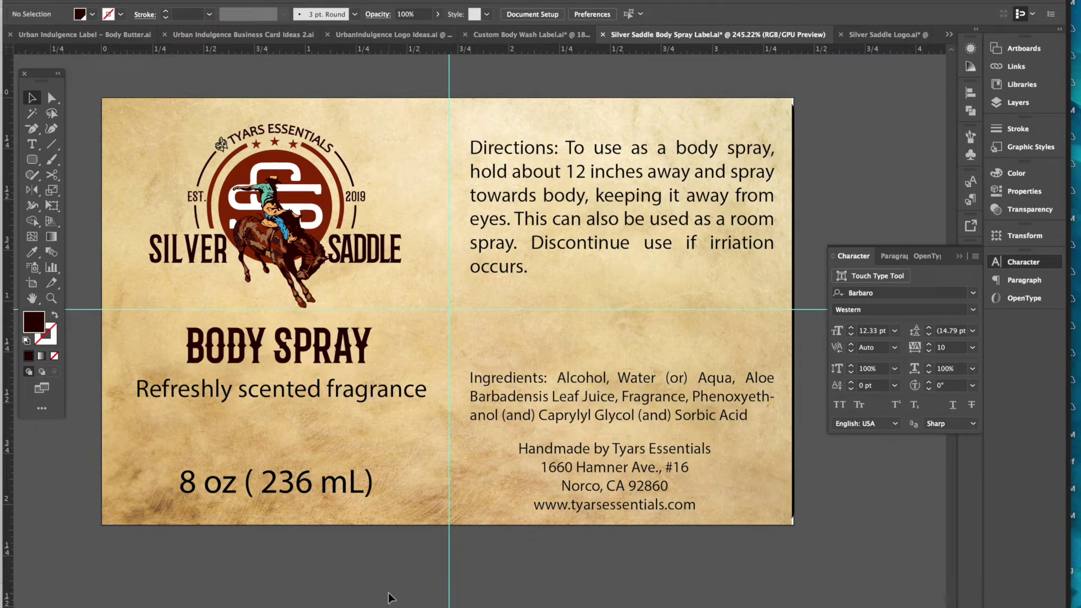
click(305, 353)
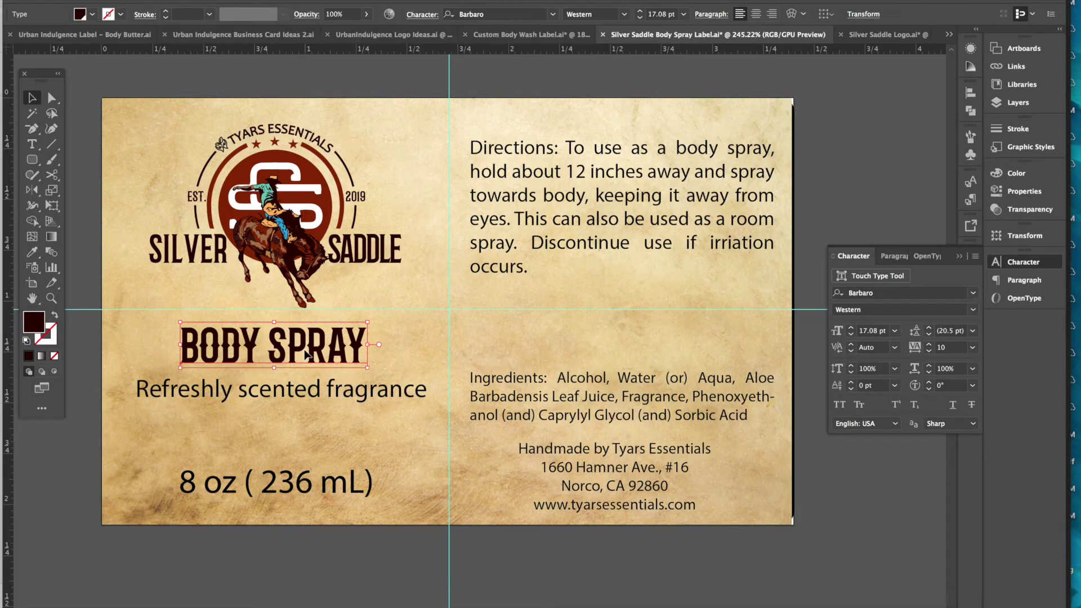
click(309, 606)
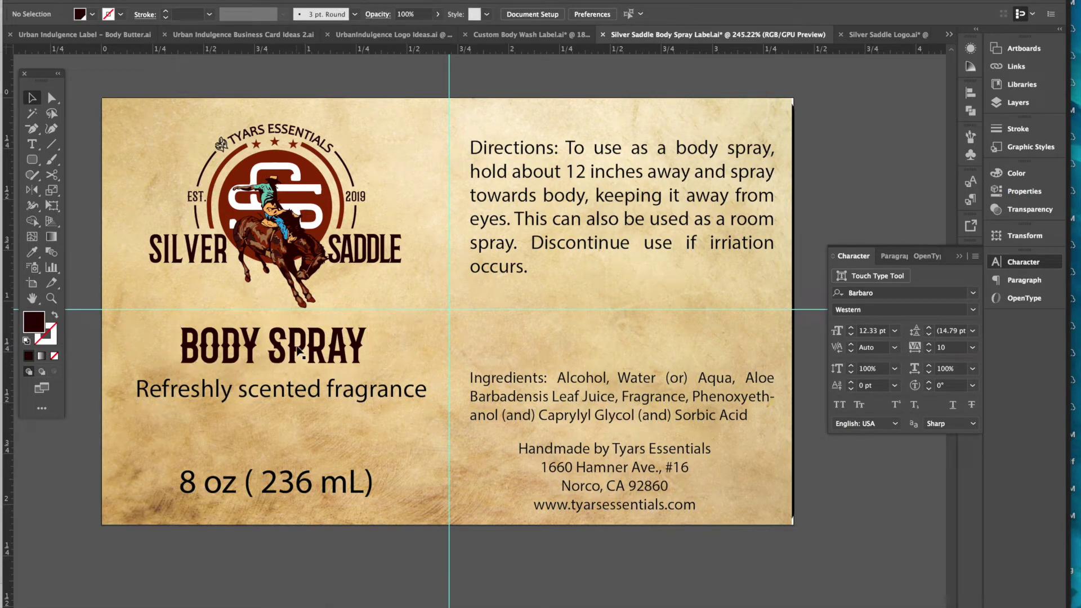
key(a)
click(320, 399)
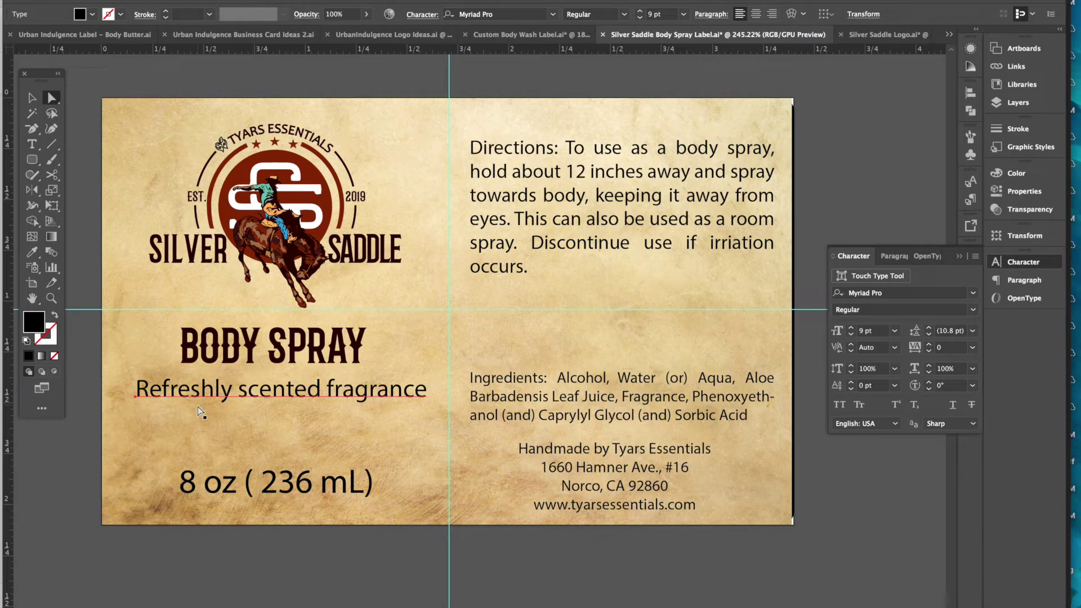
click(307, 362)
- Search the font list for 'typ' and apply American Typewriter Bold to the heading
click(974, 293)
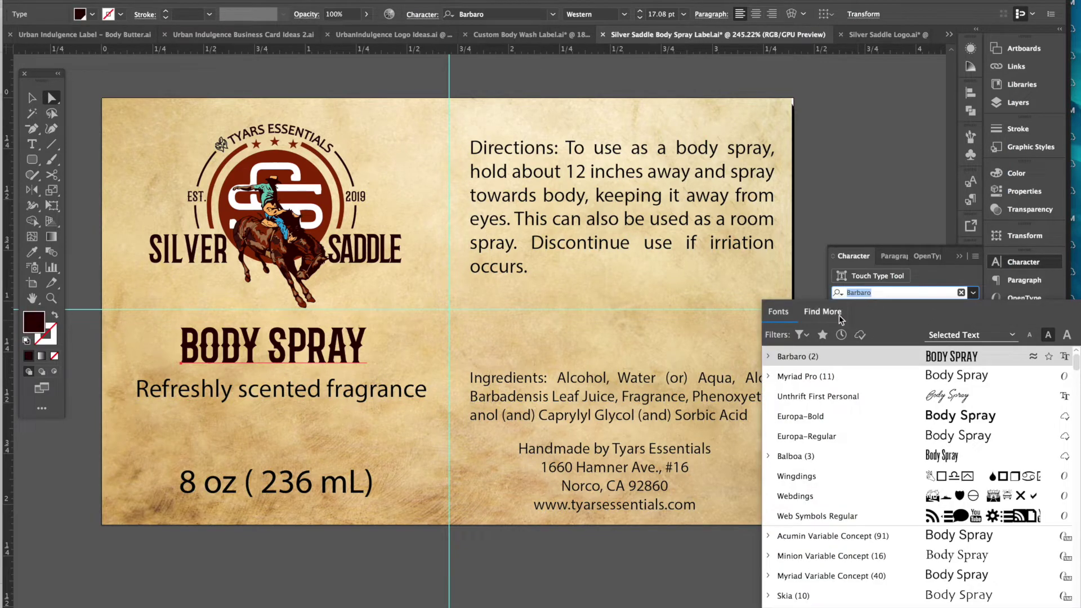
text(tya)
key(BackSpace)
key(BackSpace)
key(BackSpace)
click(800, 335)
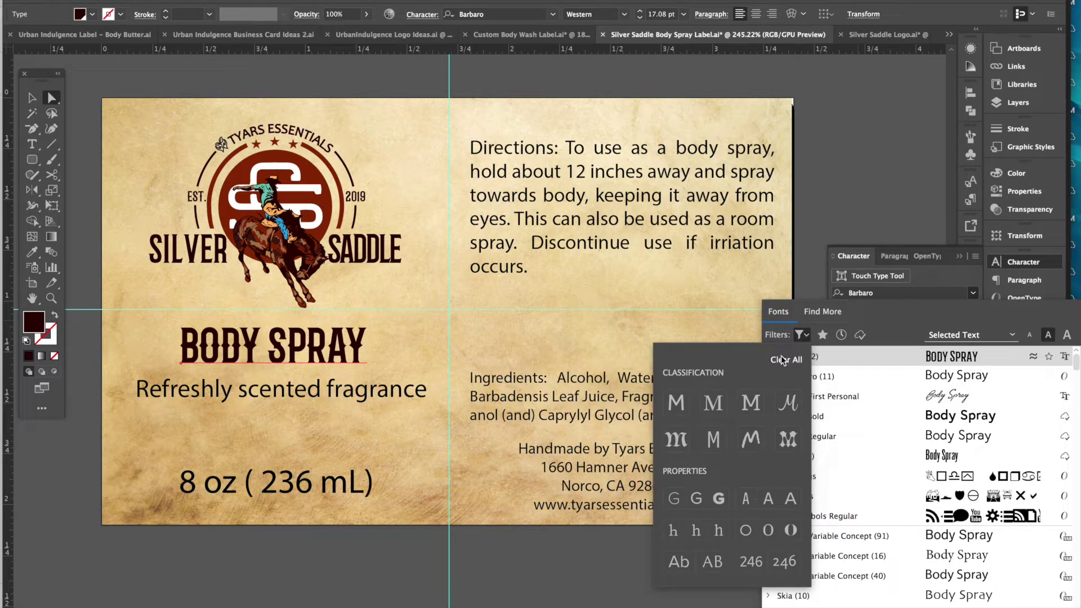
click(871, 298)
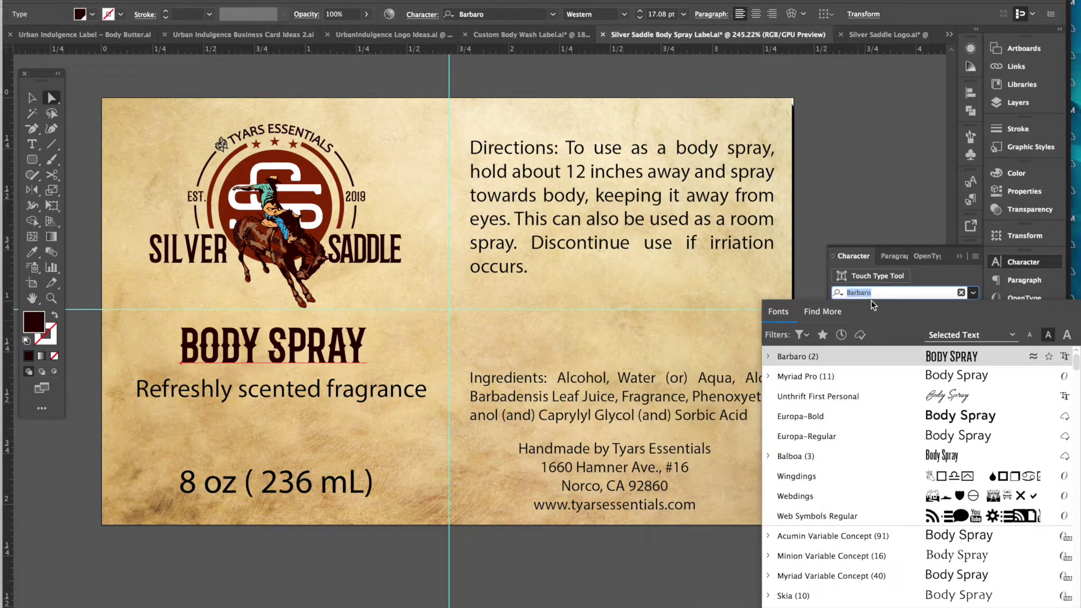
text(typ)
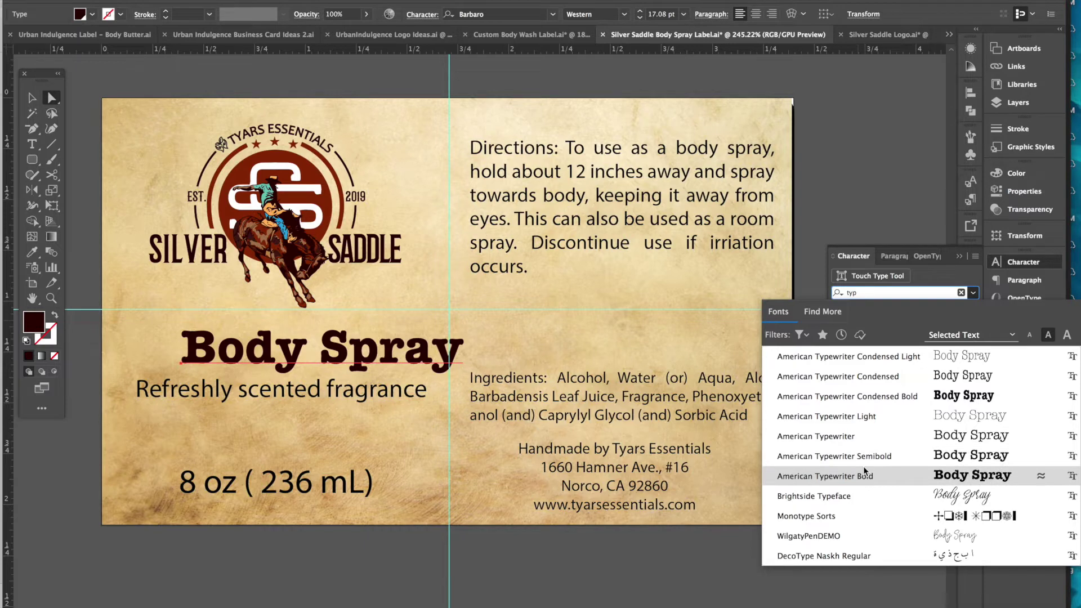
click(865, 472)
- Set the Body Spray heading's font size to 14 pt
click(851, 336)
click(851, 336)
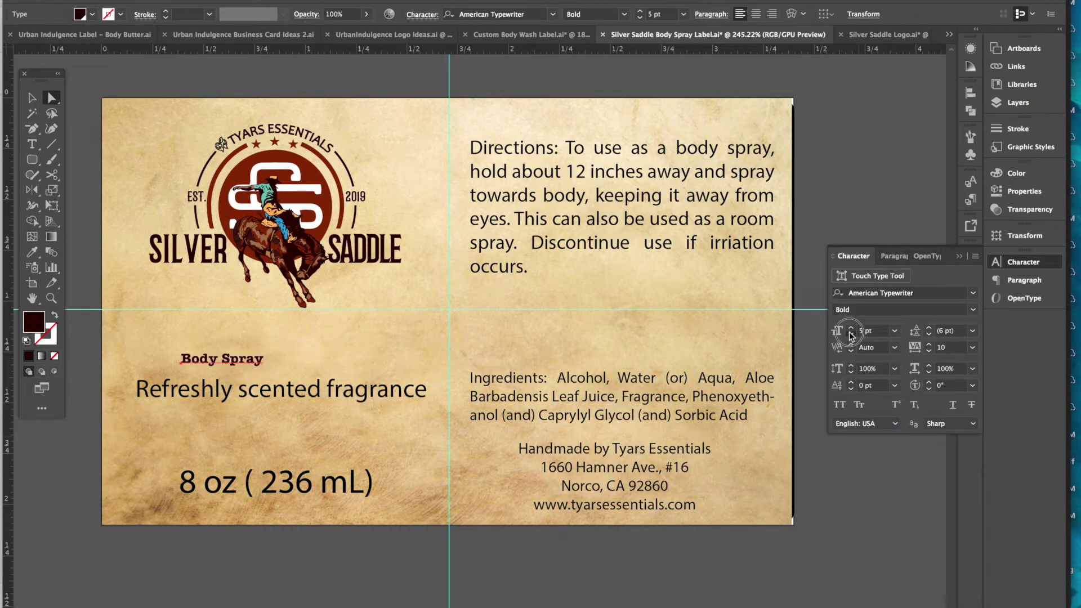
click(851, 337)
click(852, 334)
click(852, 329)
click(852, 329)
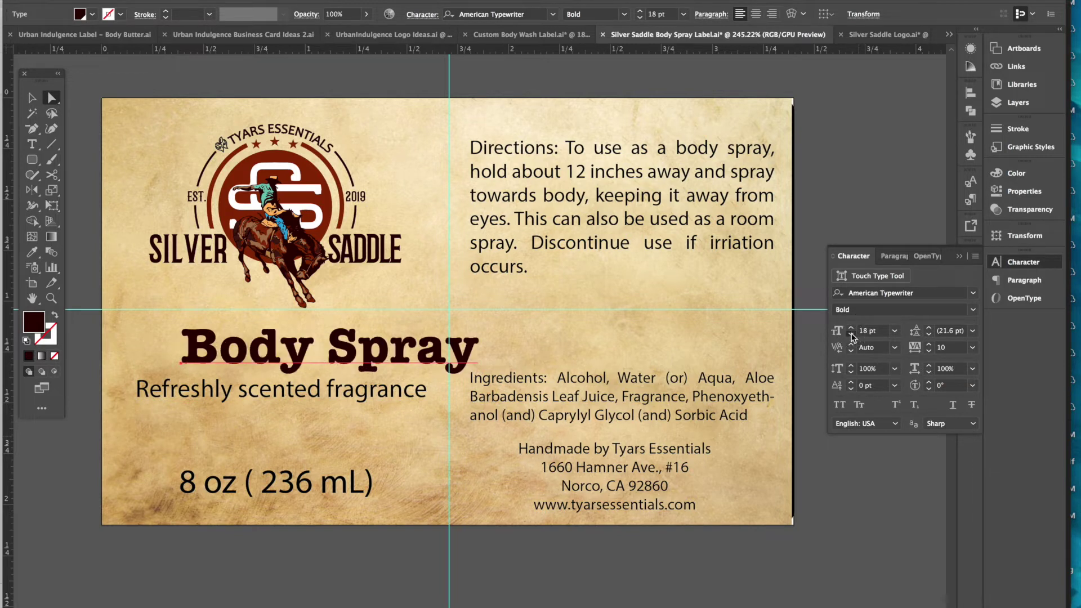
click(851, 335)
click(851, 335)
- Move Body Spray left so it is centred above the tagline
drag(346, 366, 326, 357)
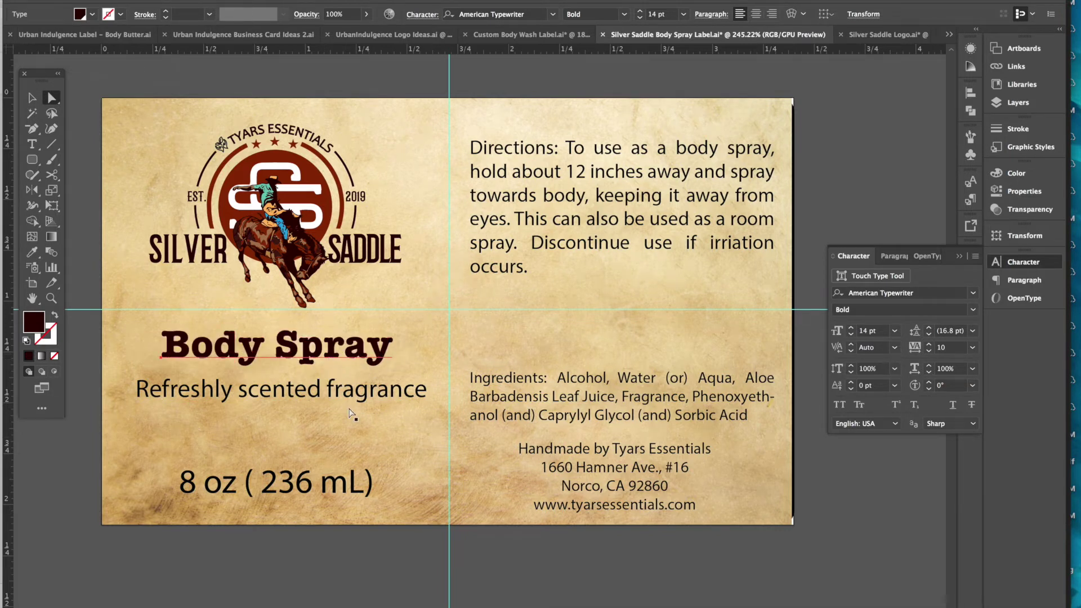
click(323, 397)
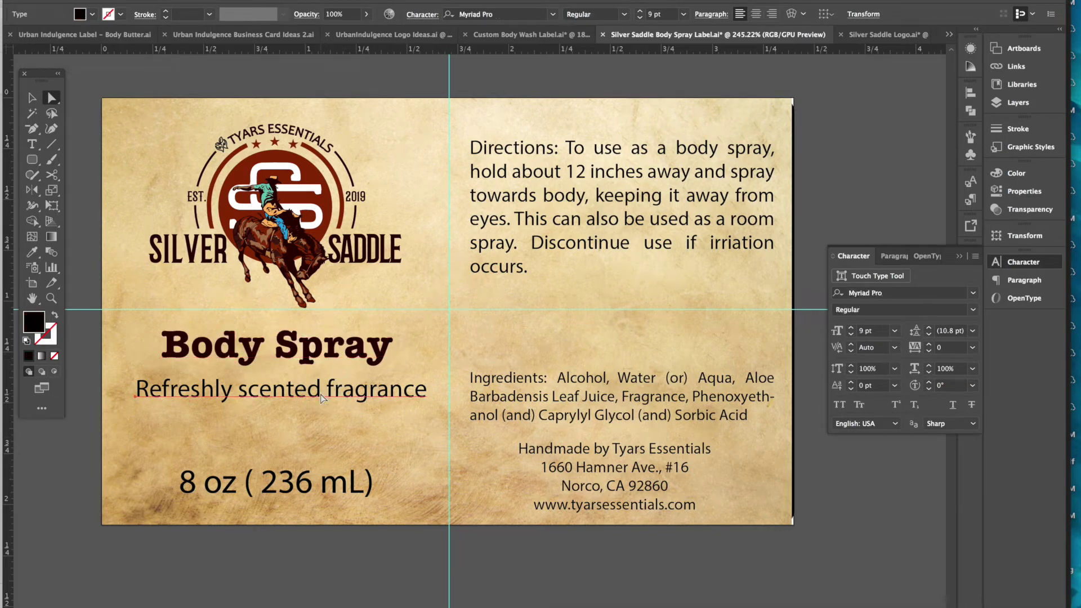
click(326, 358)
click(847, 224)
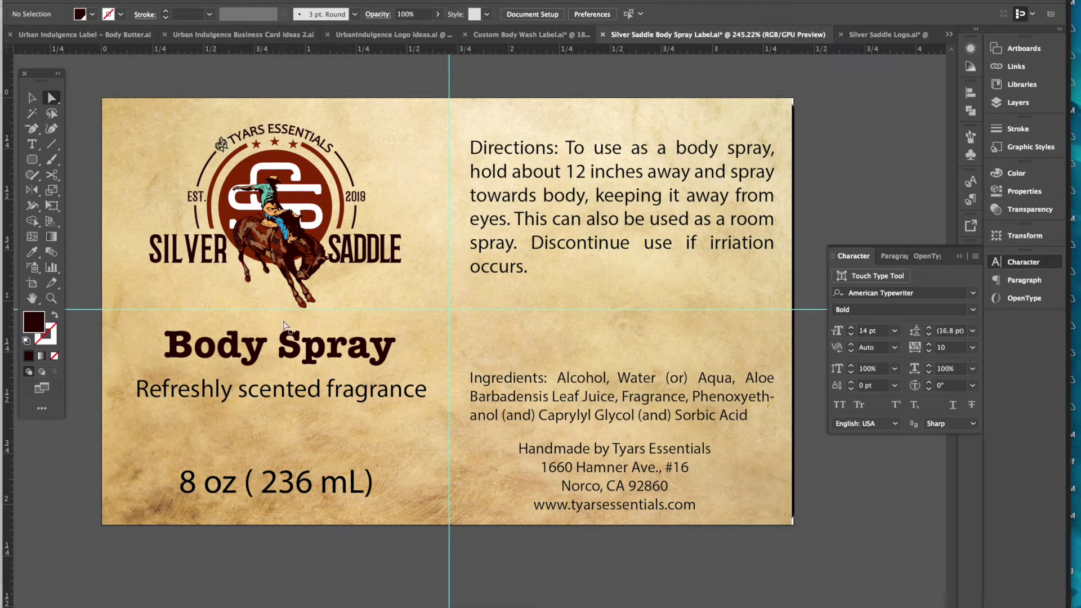
- Give the tagline SILVER's Barbaro style via the Eyedropper and set it to 6 pt
click(307, 397)
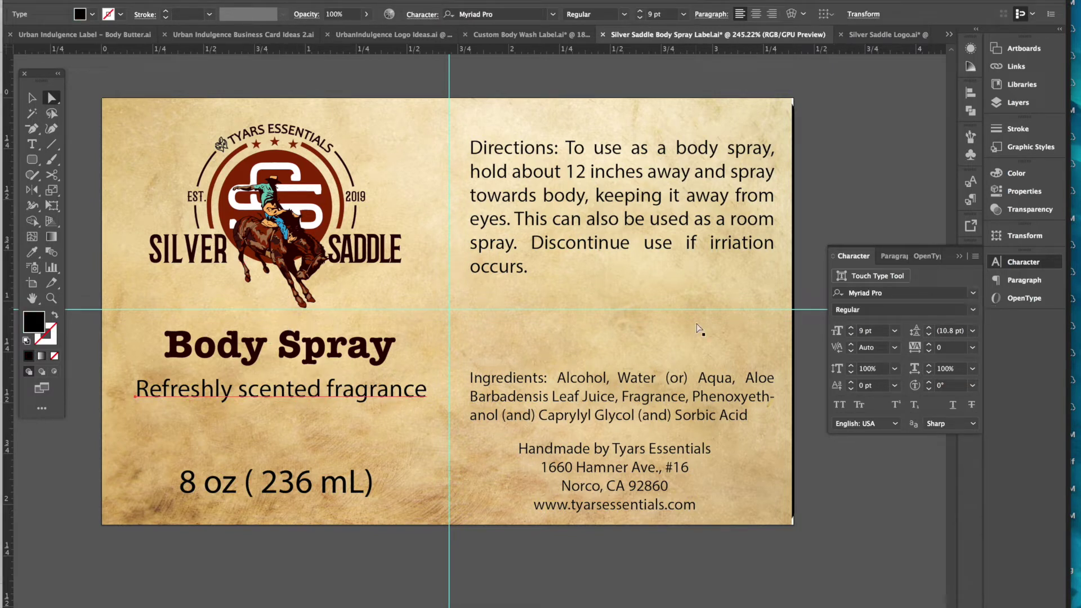
click(32, 252)
click(168, 243)
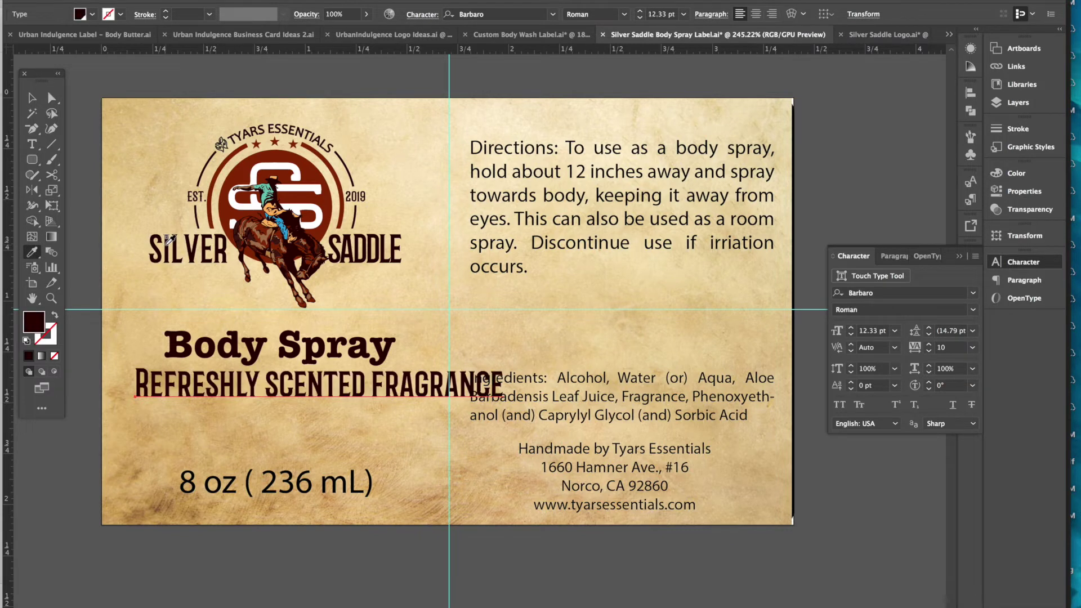
click(683, 15)
click(688, 49)
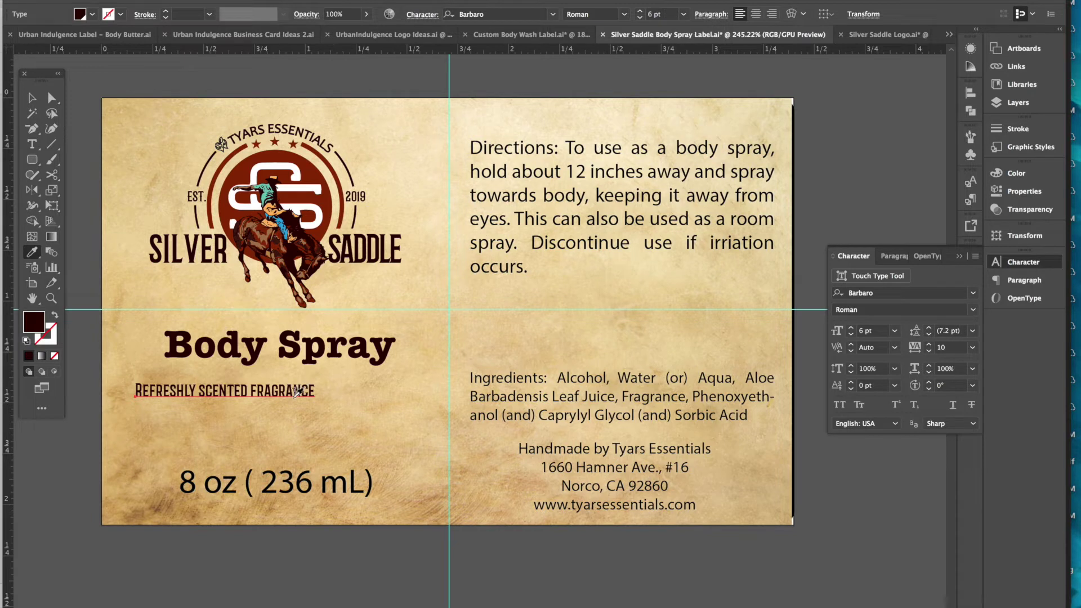
- Centre the tagline beneath Body Spray and turn on All Caps
click(51, 97)
click(285, 397)
drag(285, 397, 335, 386)
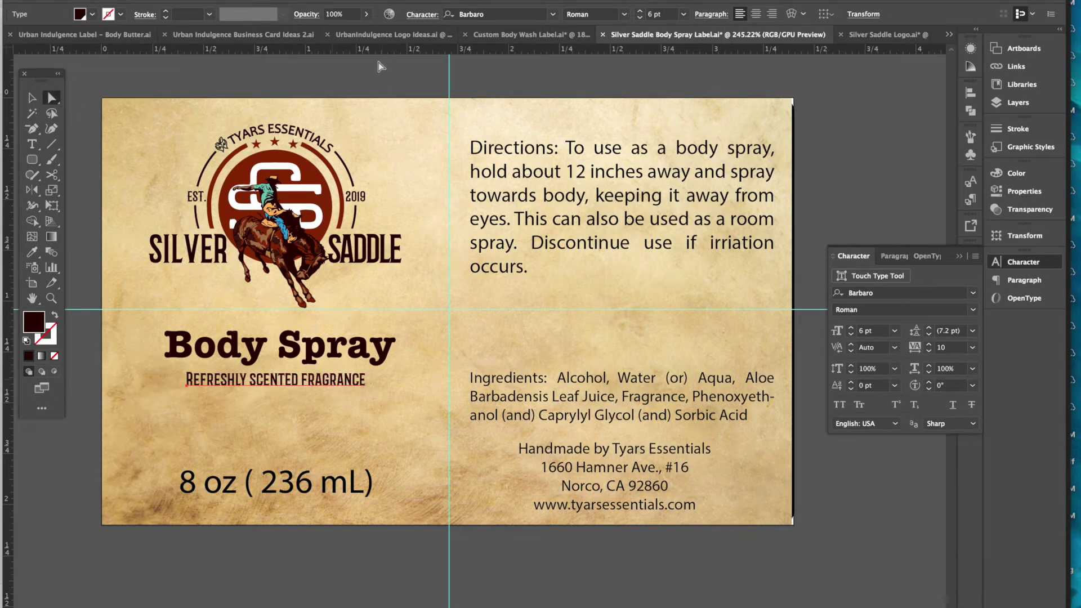
click(362, 93)
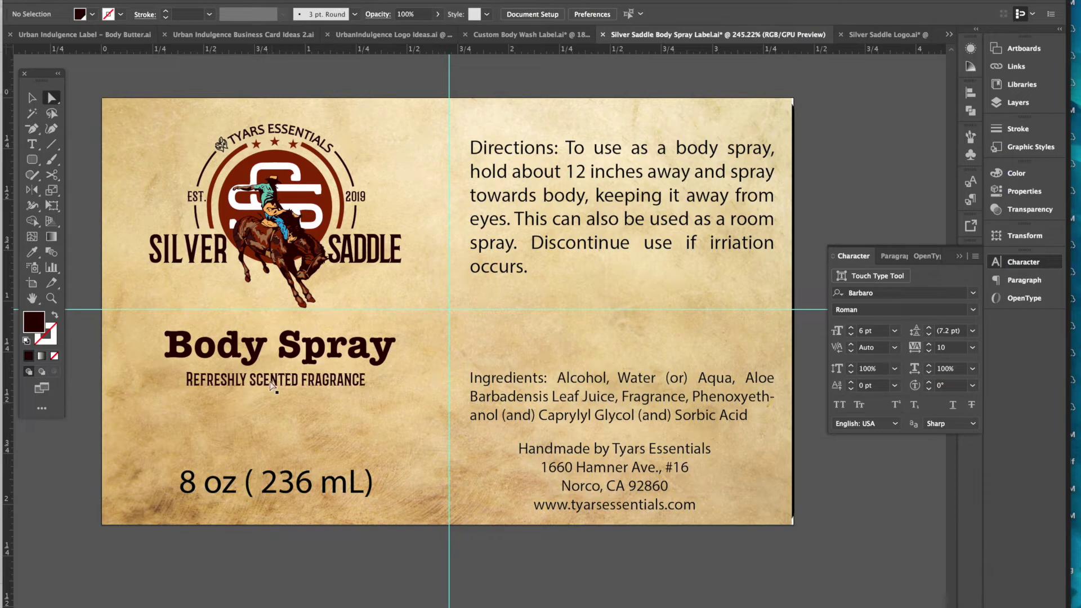
drag(285, 385, 286, 387)
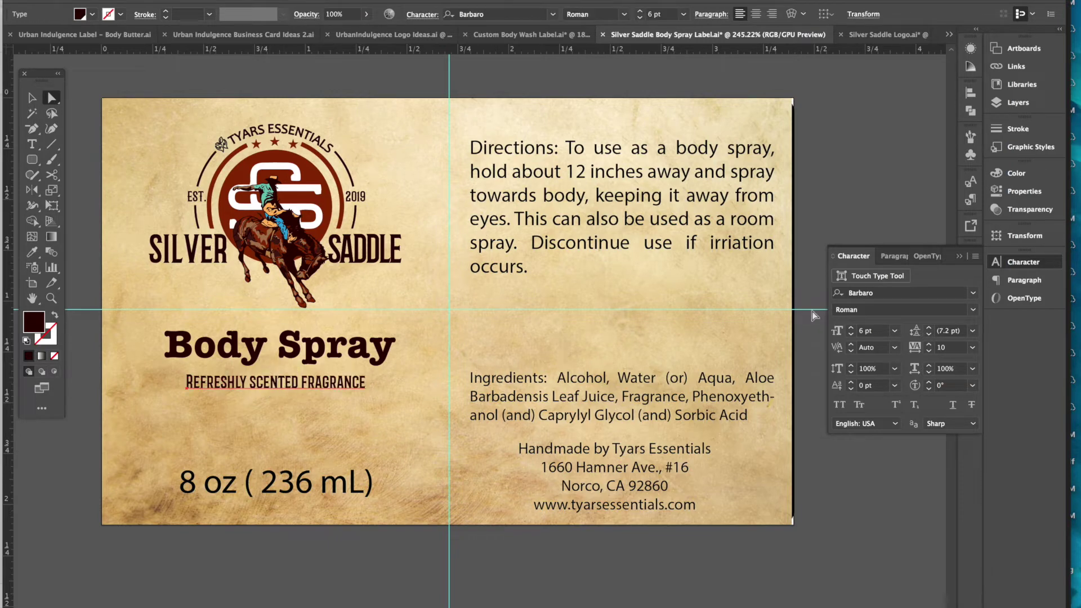
click(976, 257)
click(845, 330)
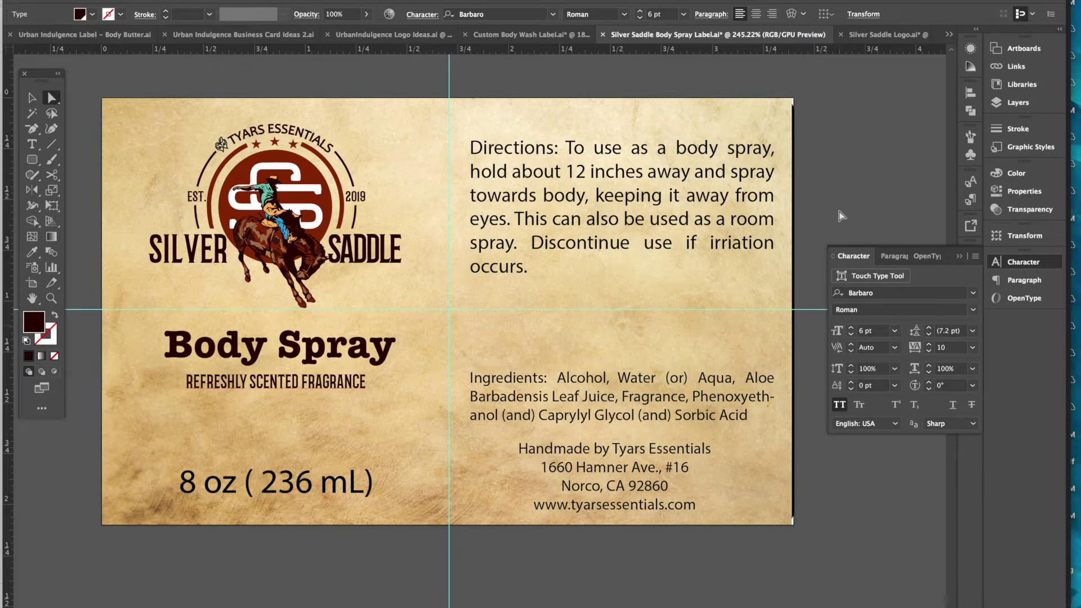
- Select the Directions, 8 oz, Ingredients and address text and search fonts for 'din'
click(292, 490)
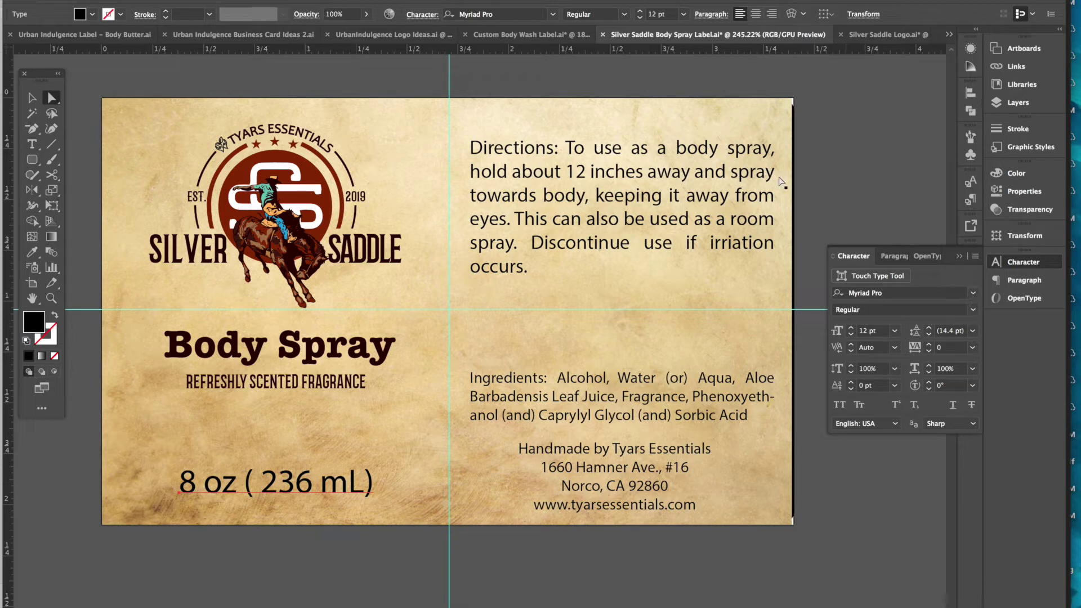
click(659, 211)
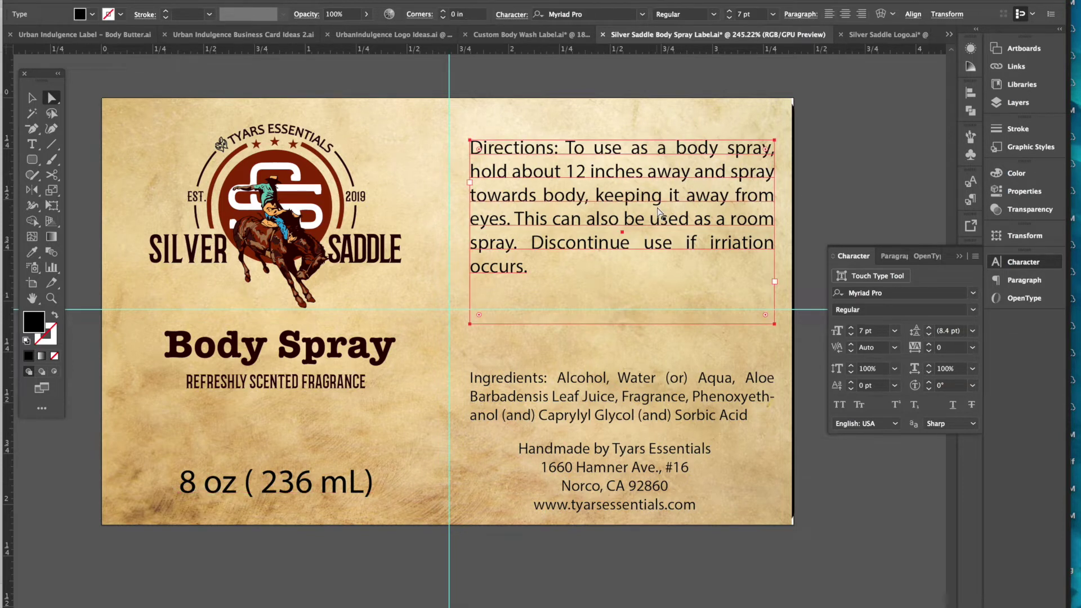
shift+click(306, 483)
shift+click(555, 415)
shift+click(578, 486)
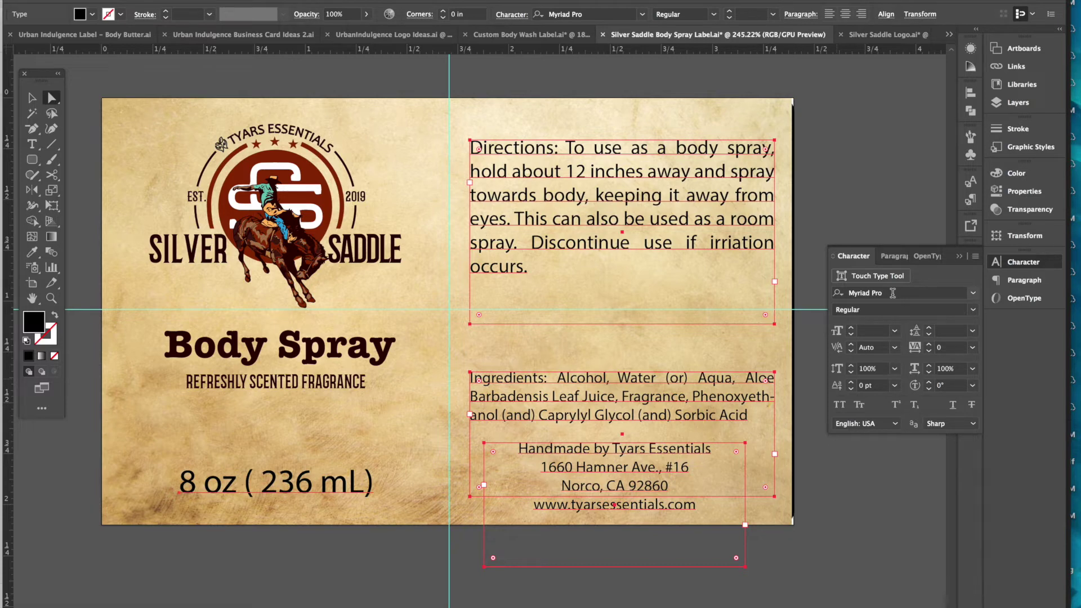
click(945, 294)
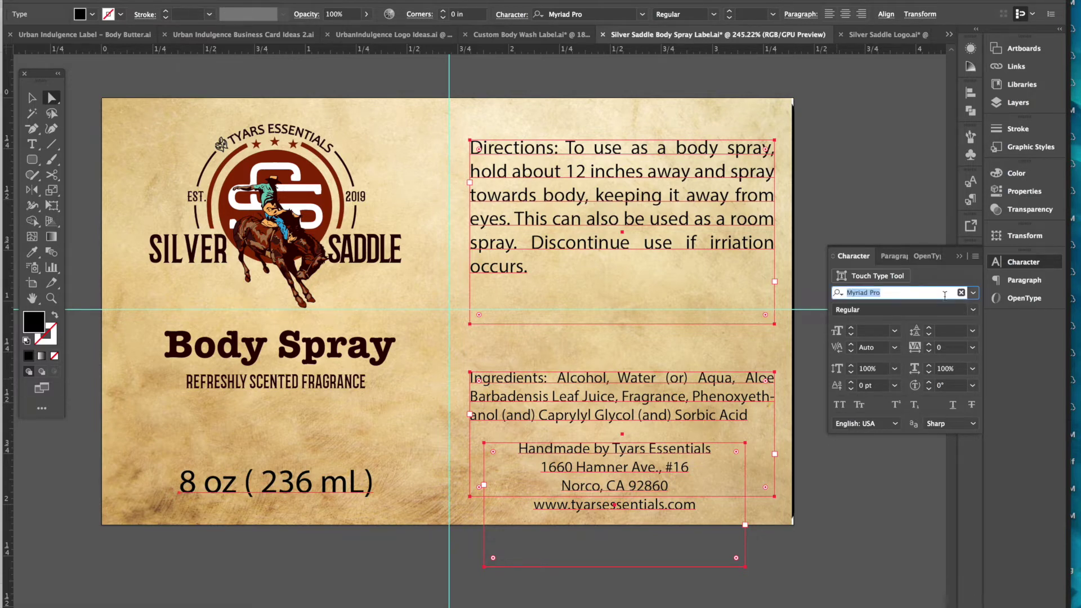
text(din)
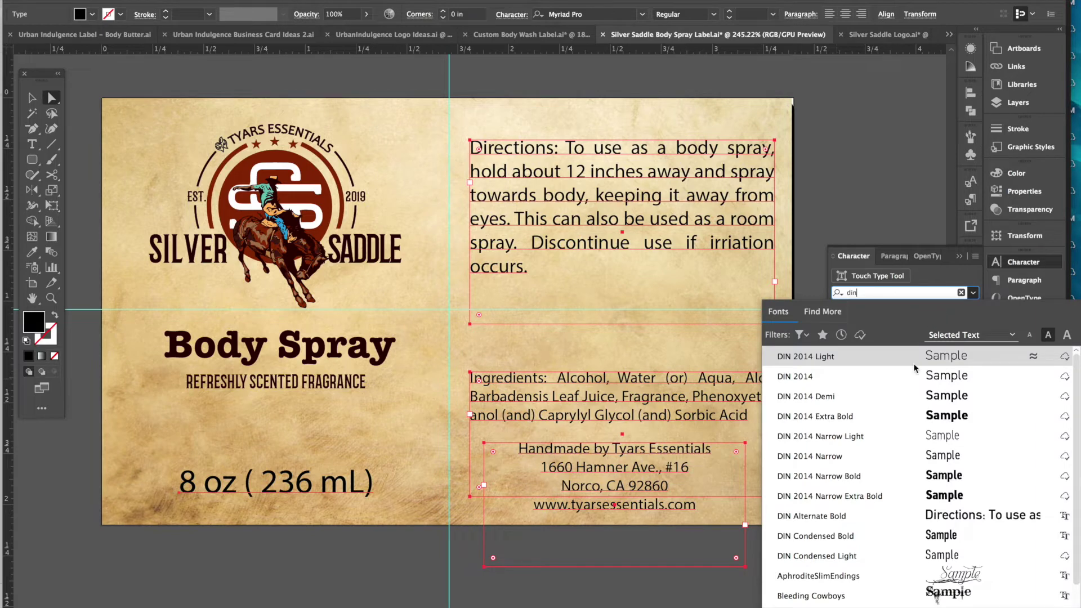
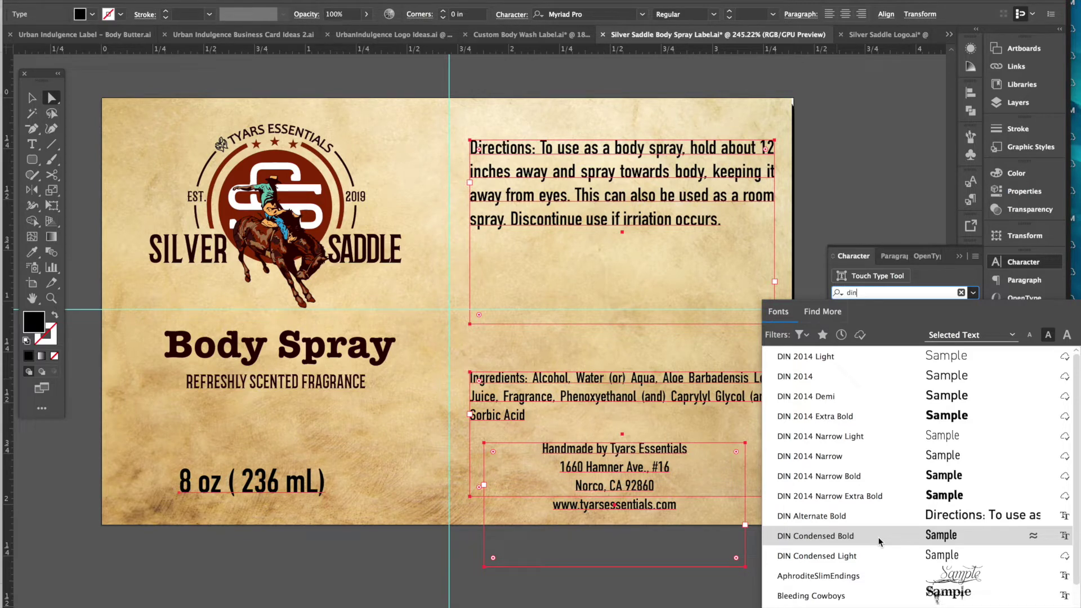
- Apply DIN Condensed Bold to the label text and move the 8 oz (236 mL) line lower
click(880, 541)
click(855, 165)
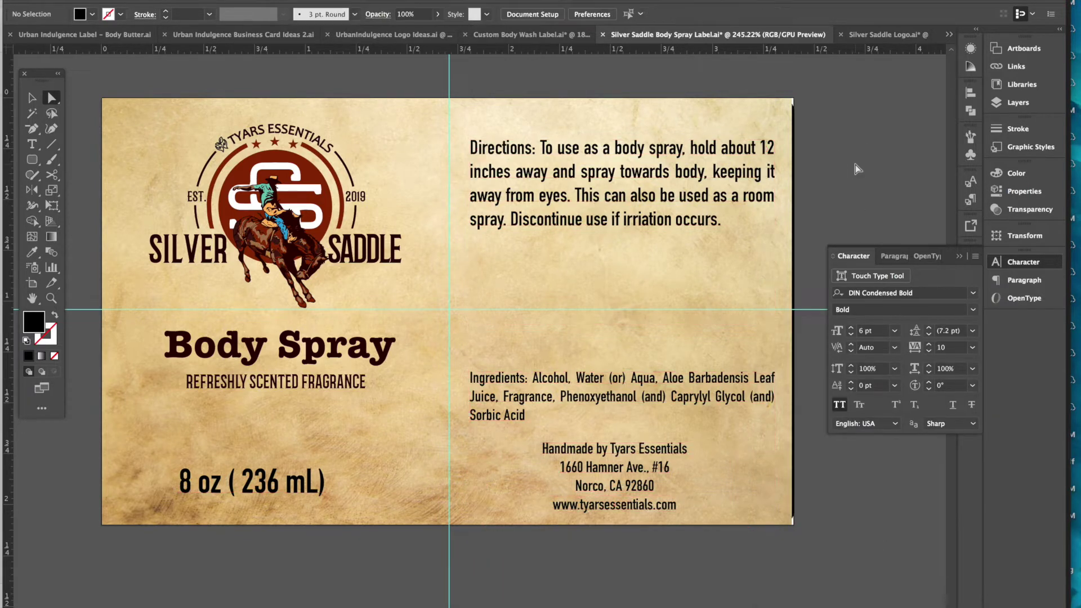
drag(289, 485, 307, 498)
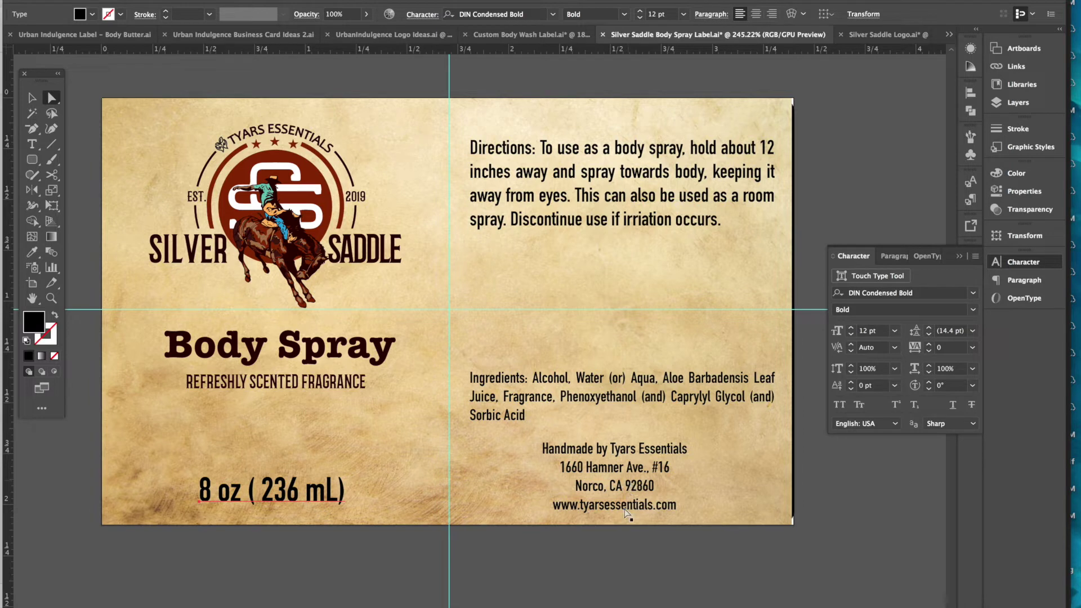
click(643, 560)
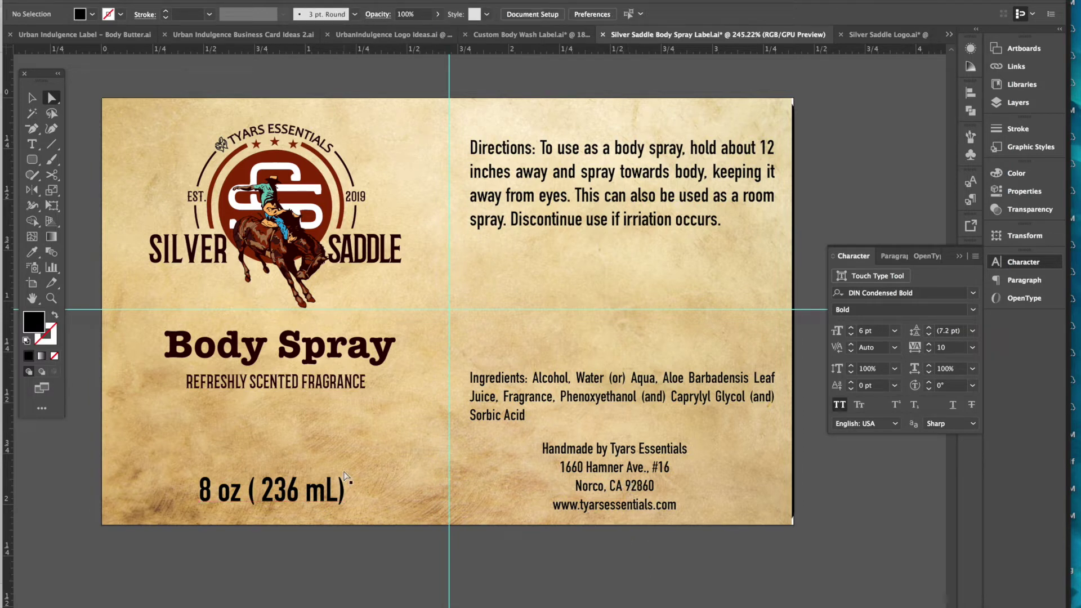
drag(295, 495, 300, 501)
click(282, 570)
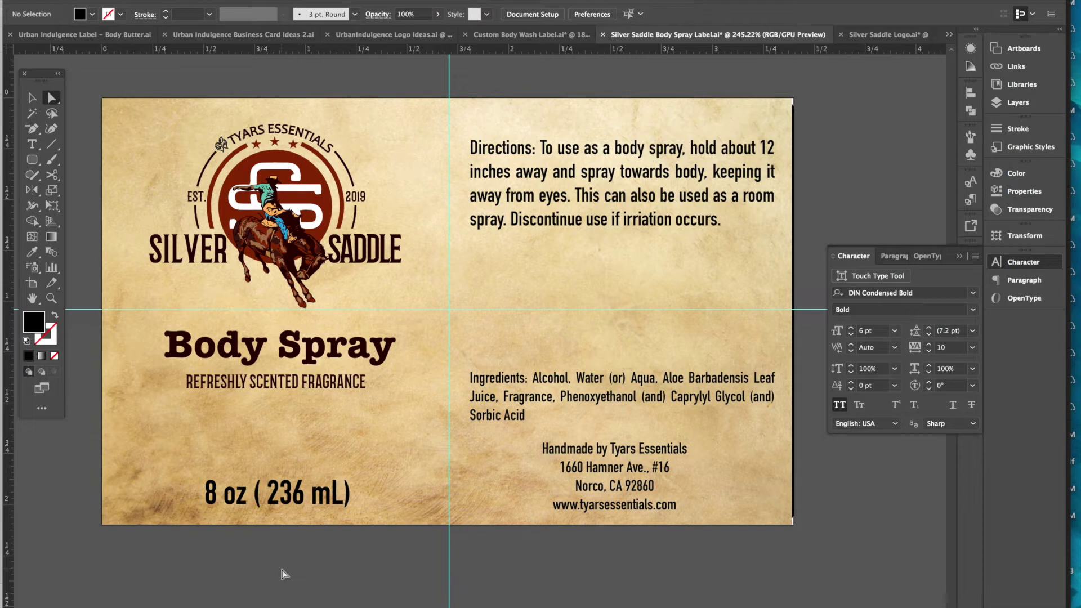
click(279, 500)
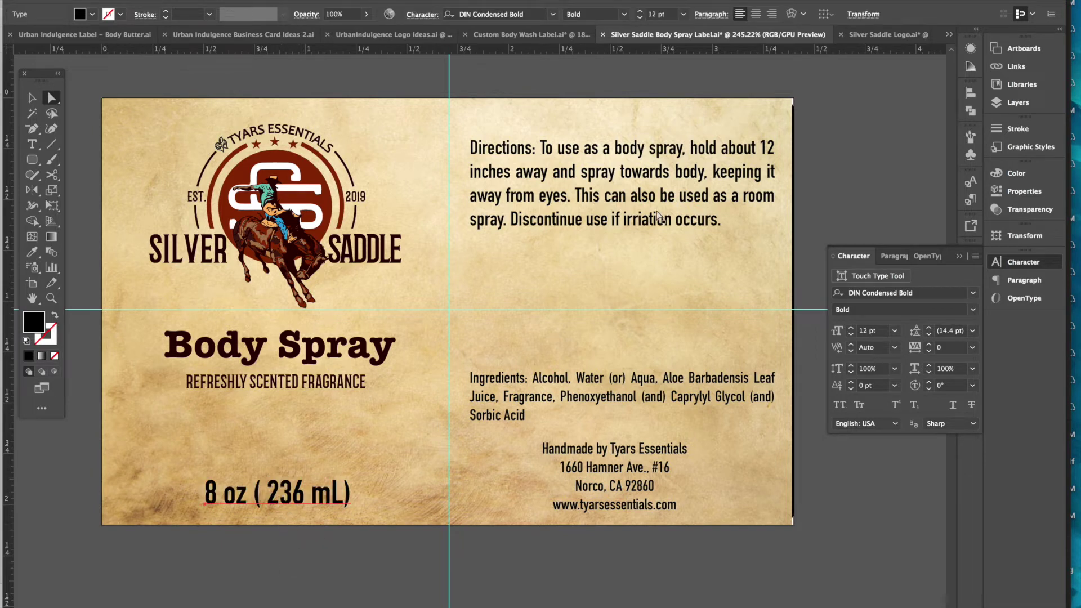
- Shorten the Directions and Ingredients text frames and raise the Ingredients block on the label
click(604, 187)
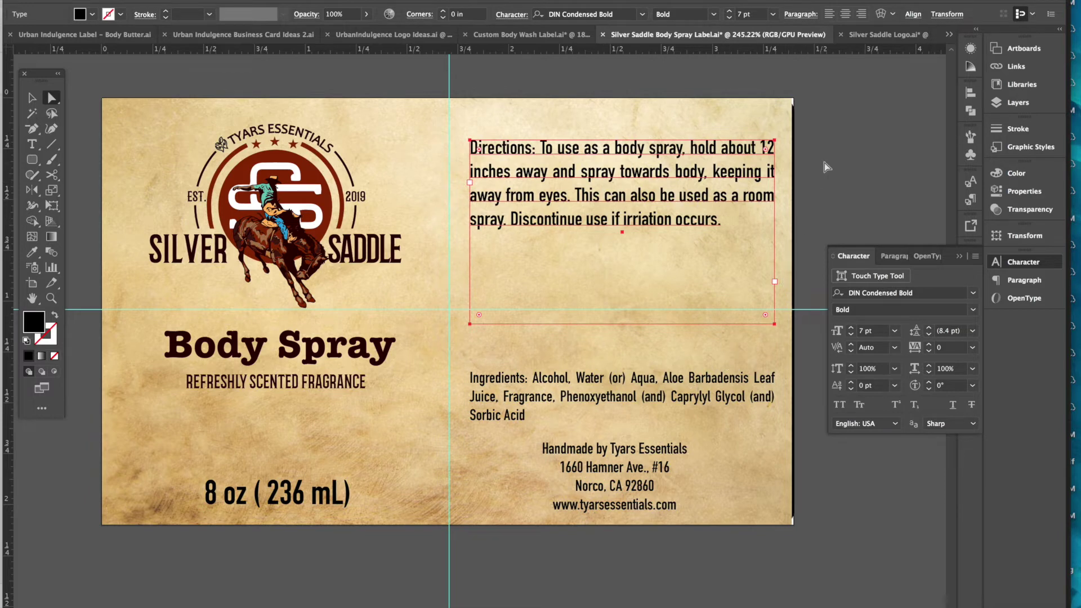
click(32, 98)
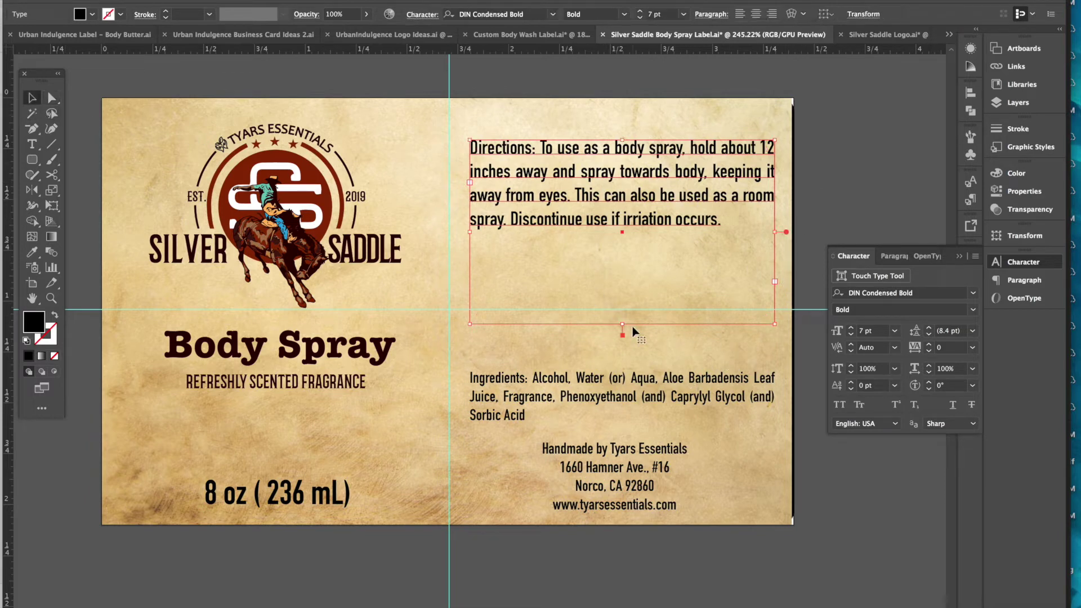
drag(623, 324, 623, 242)
drag(631, 401, 629, 418)
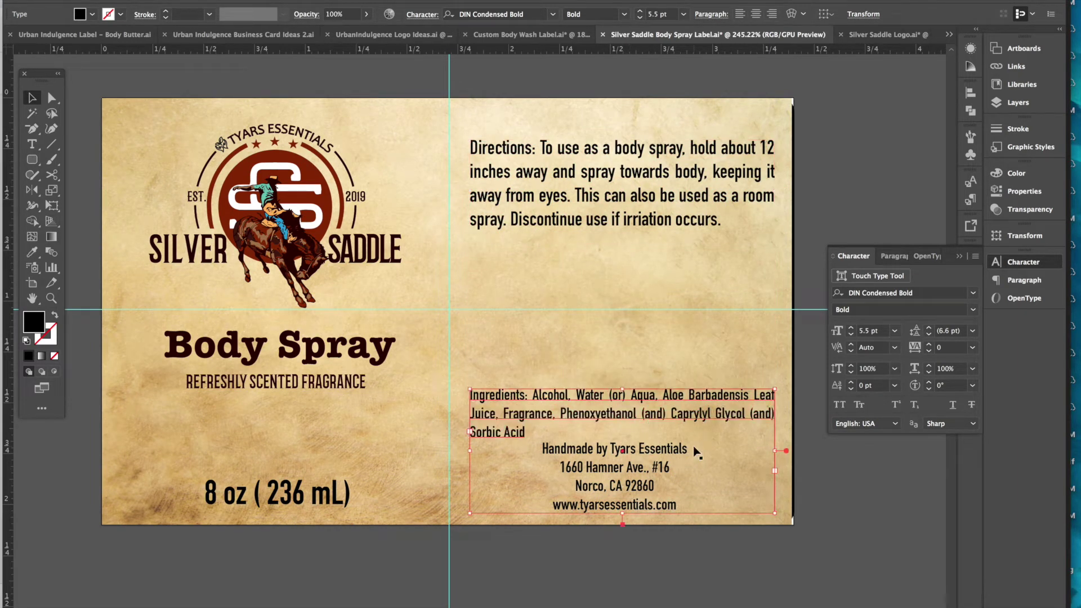
drag(732, 409, 726, 401)
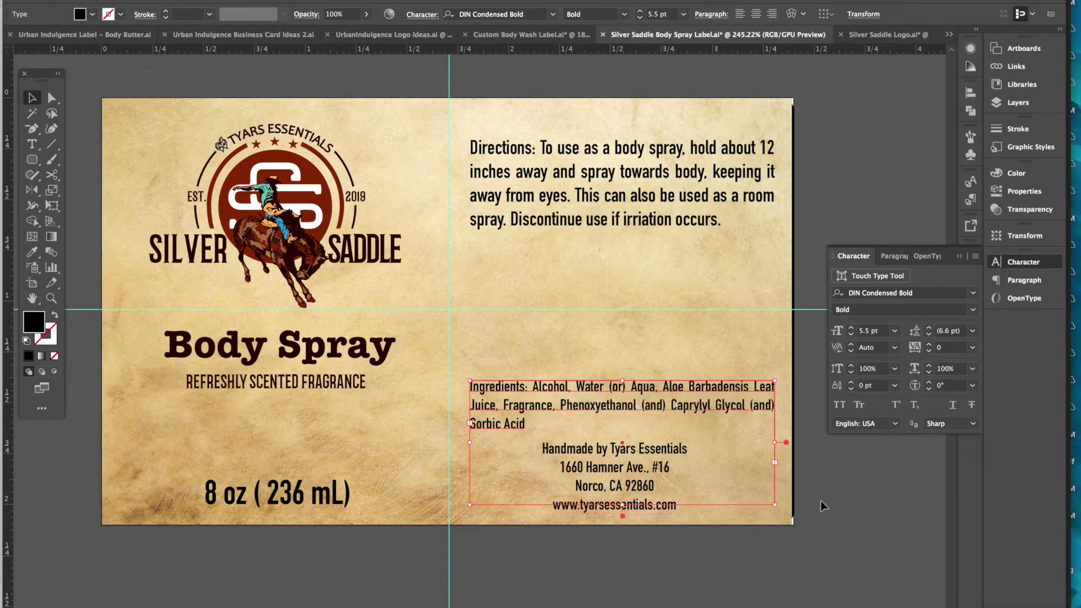
click(823, 506)
drag(678, 410, 678, 367)
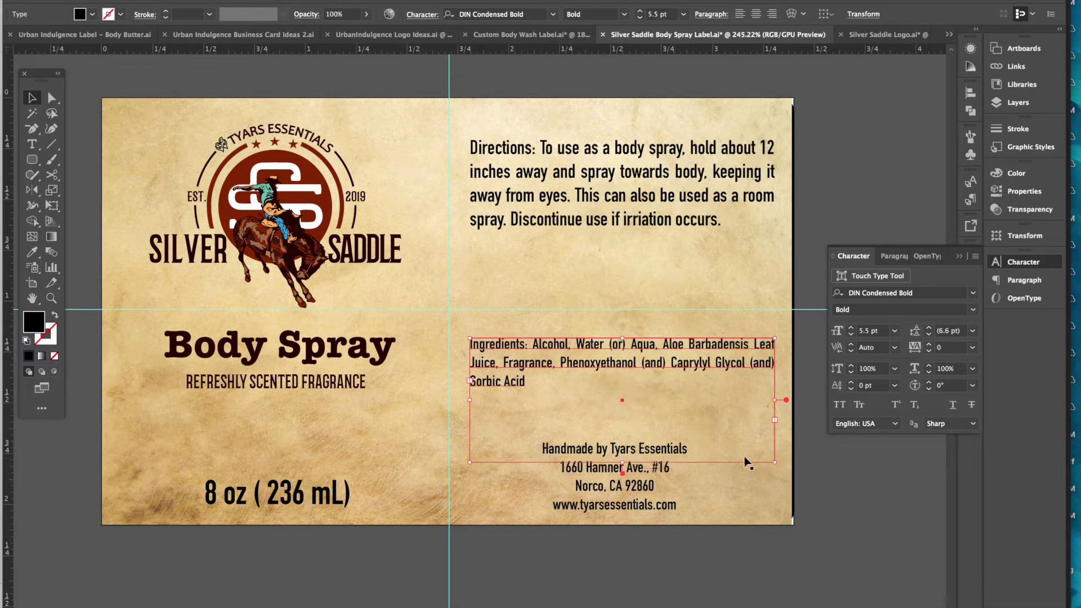
drag(622, 462, 617, 396)
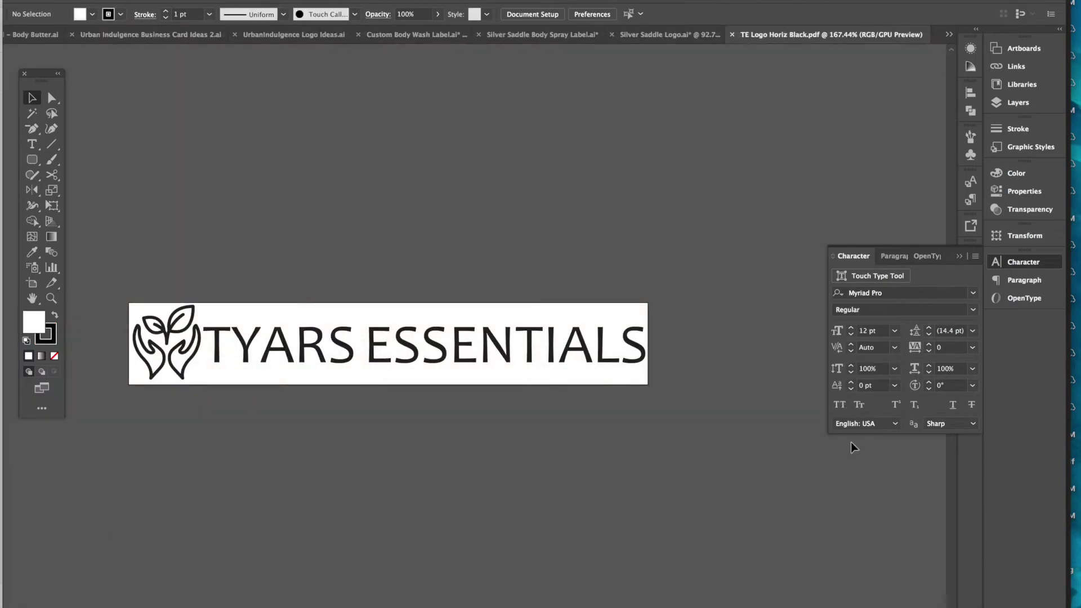
- Copy the TYARS ESSENTIALS logo from the logo file and paste it, scaled down, into the label
click(51, 97)
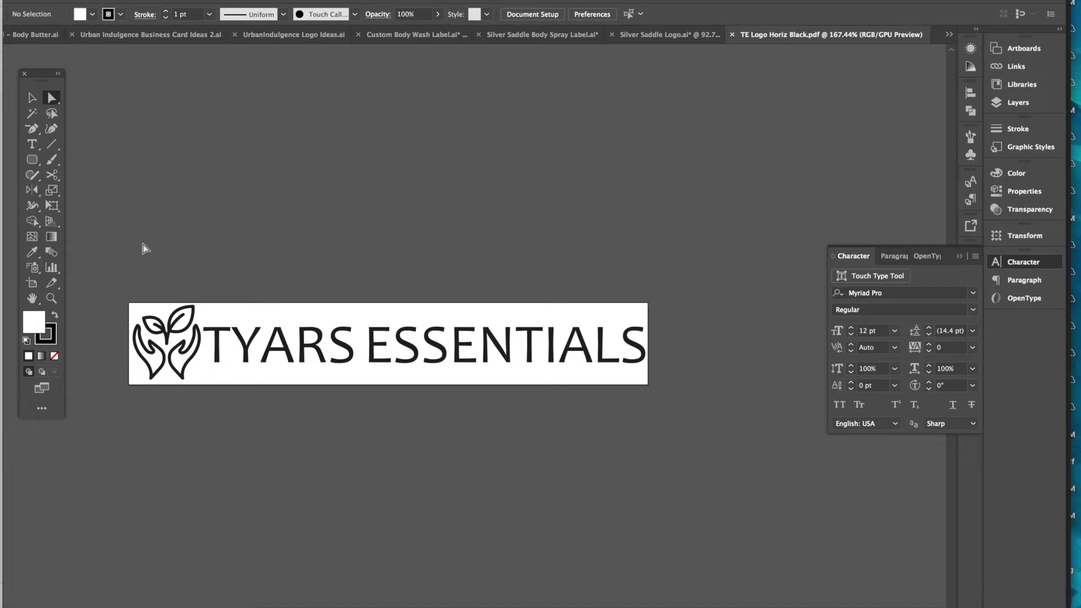
key(ctrl+a)
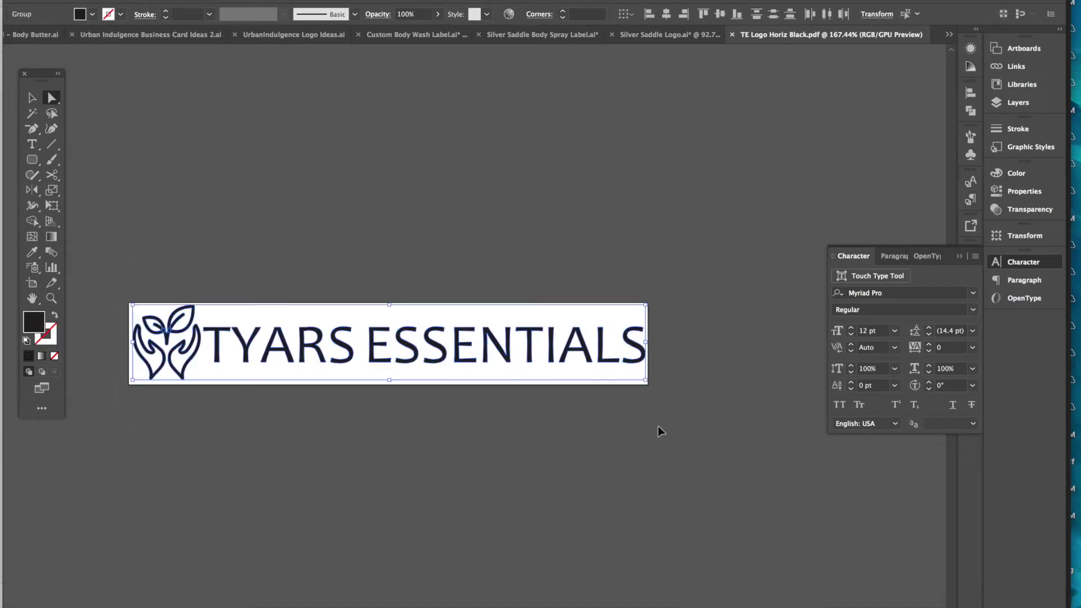
click(663, 38)
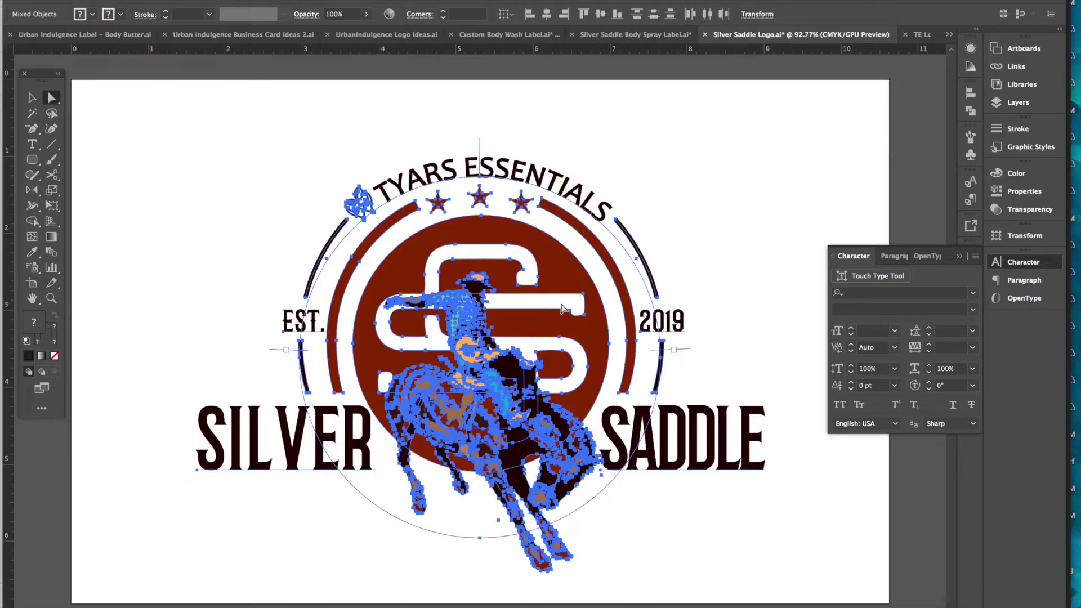
click(609, 35)
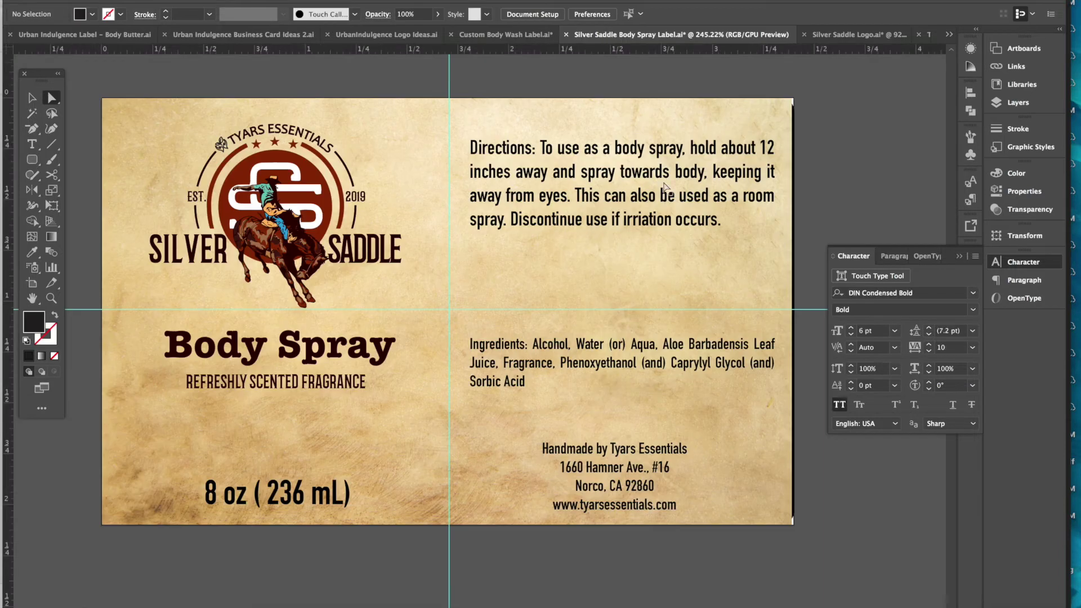
key(ctrl+v)
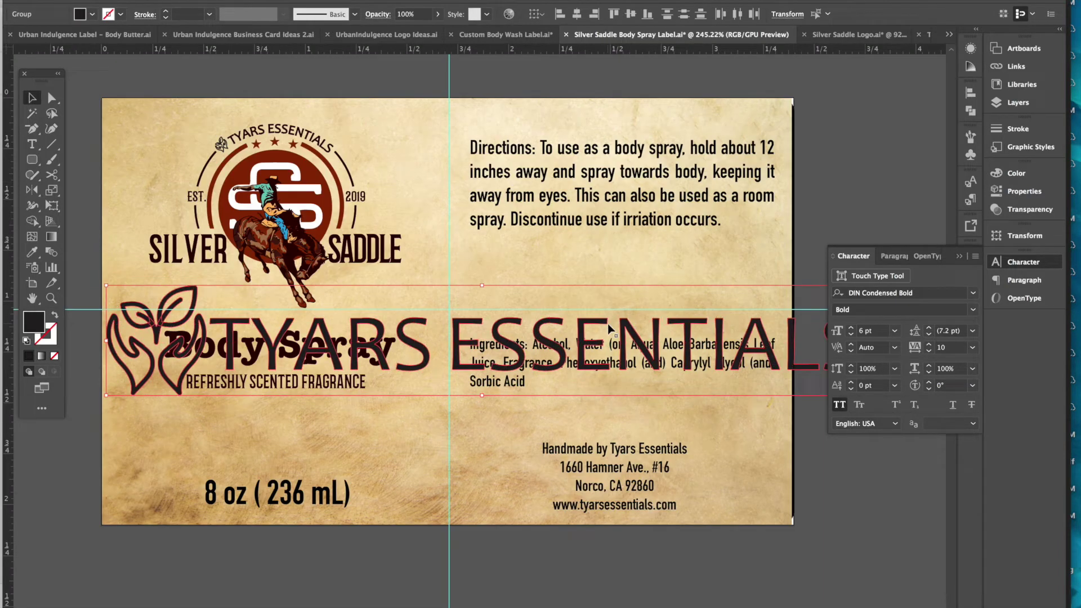
drag(105, 288, 546, 431)
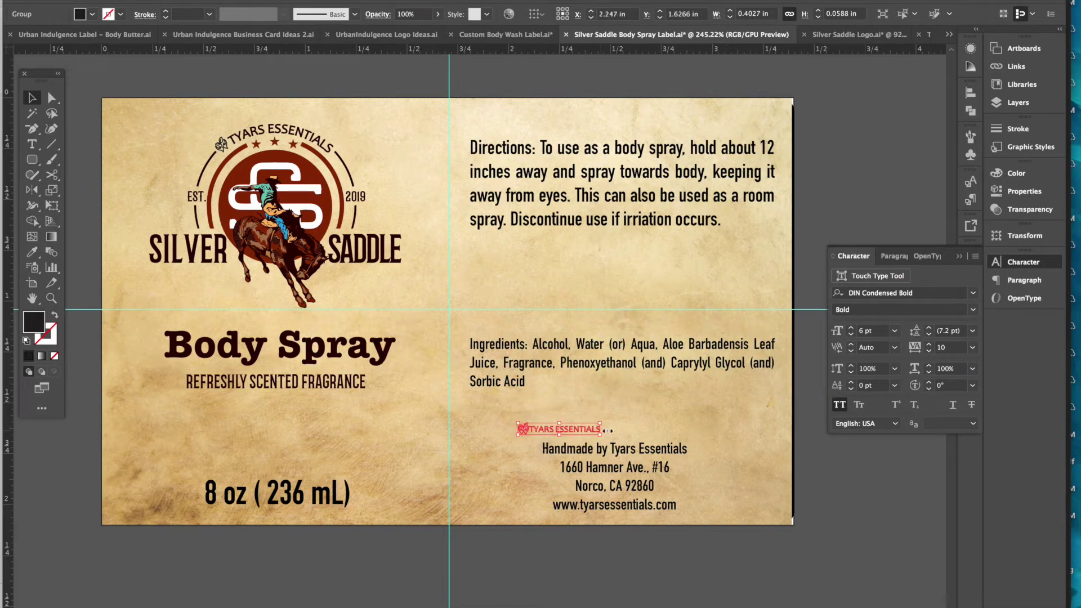
- Delete the Handmade by Tyars Essentials line from the address text
double_click(610, 452)
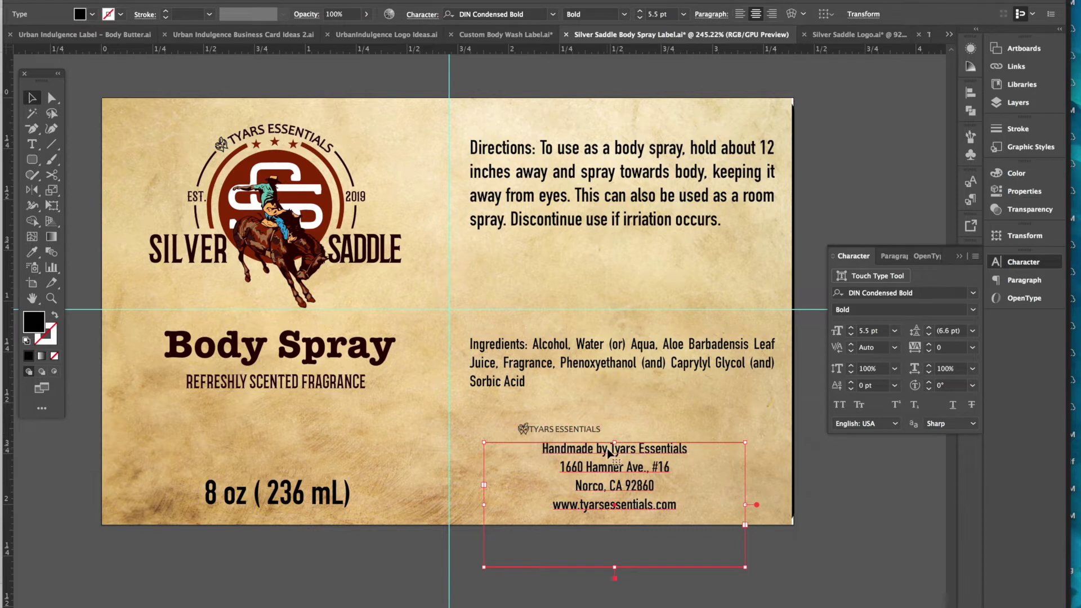
triple_click(609, 449)
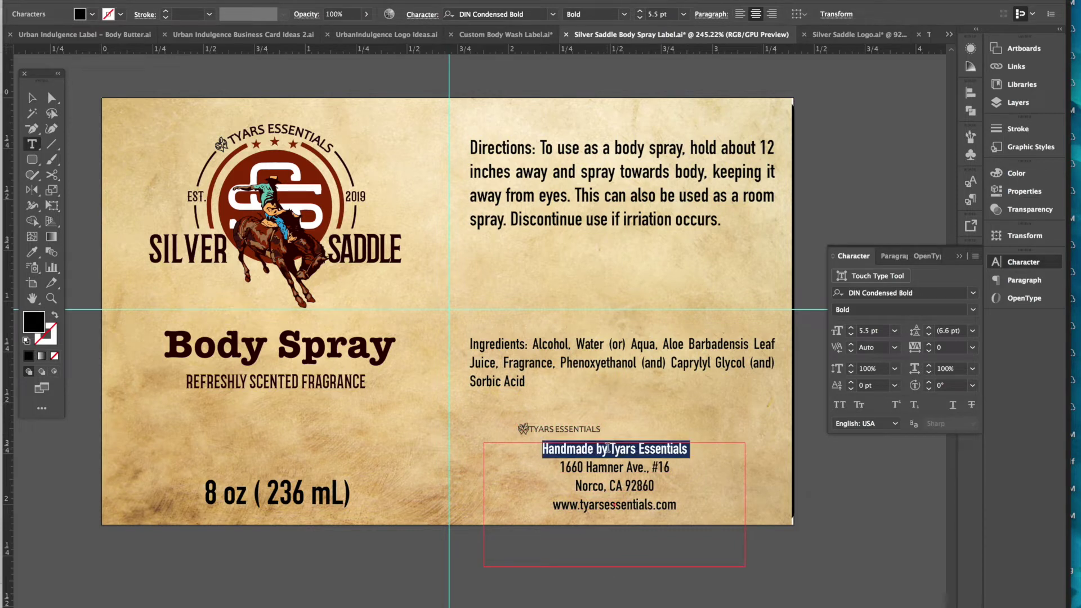
key(BackSpace)
click(33, 97)
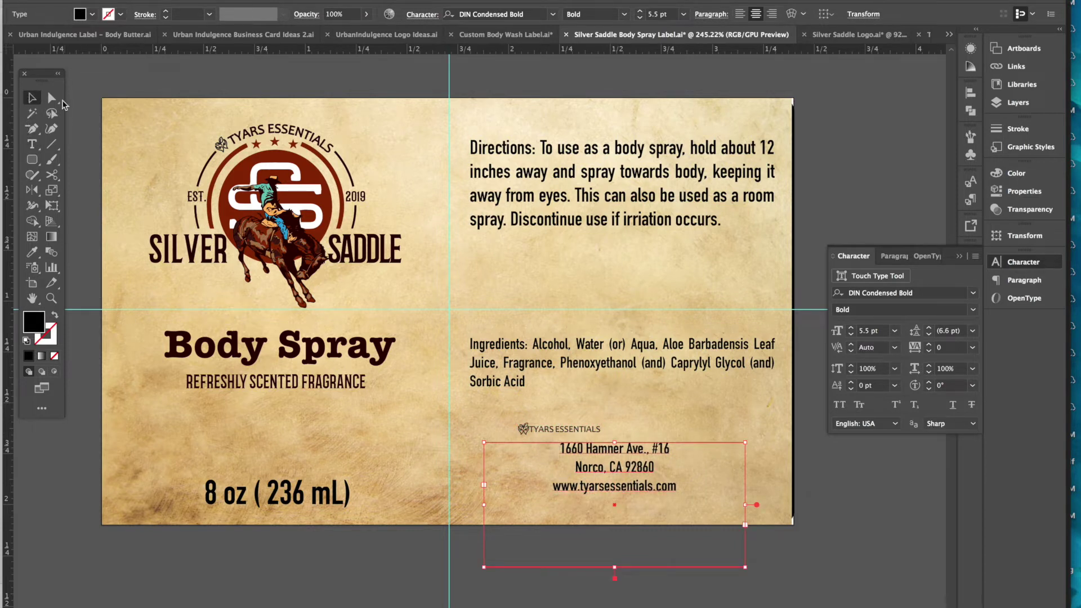
- Size the logo and fit it above the address, then duplicate the address text below the label
click(551, 431)
drag(599, 423, 732, 411)
drag(631, 424, 648, 433)
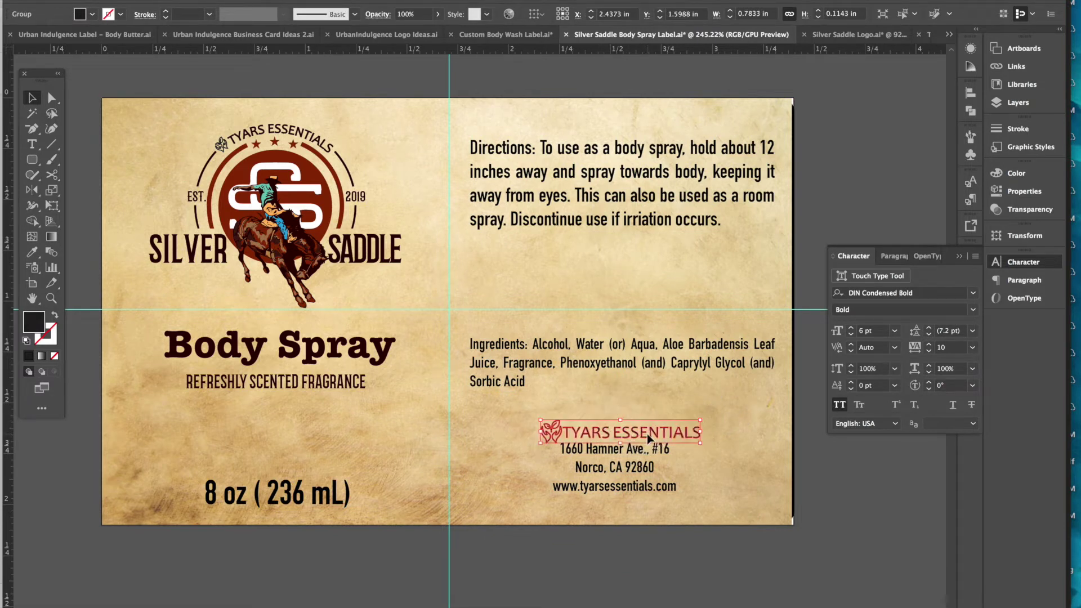
click(617, 472)
drag(617, 472, 620, 475)
drag(631, 439, 625, 436)
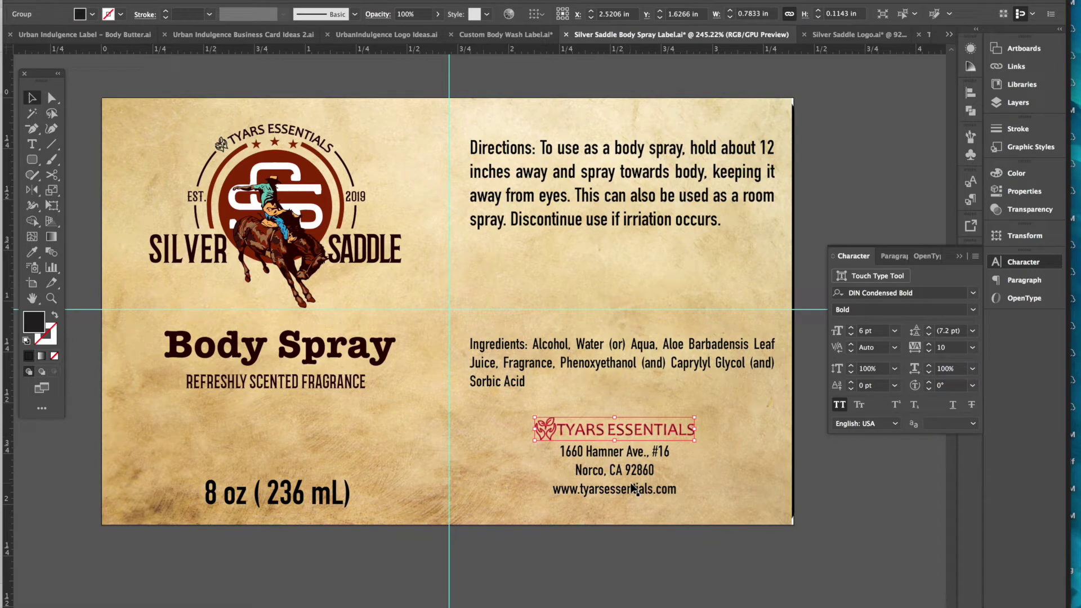
drag(622, 473, 598, 547)
- Retype the duplicated text as 'Handmade by' and place it above the TYARS ESSENTIALS logo
triple_click(596, 545)
key(ctrl+a)
text(Han)
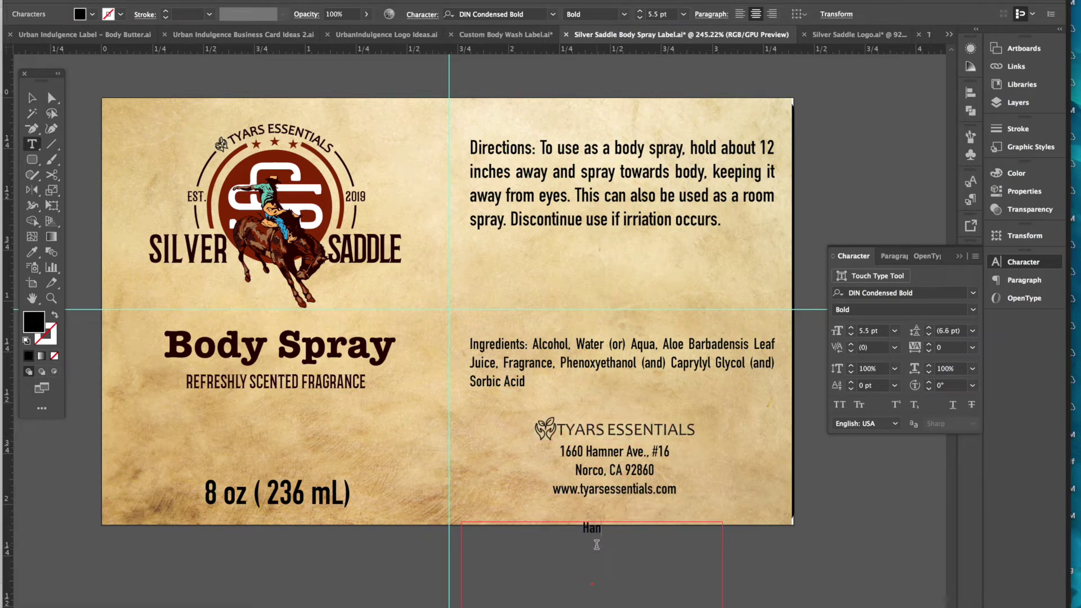
text(dmade by)
click(33, 98)
scroll(534, 504, down, 5)
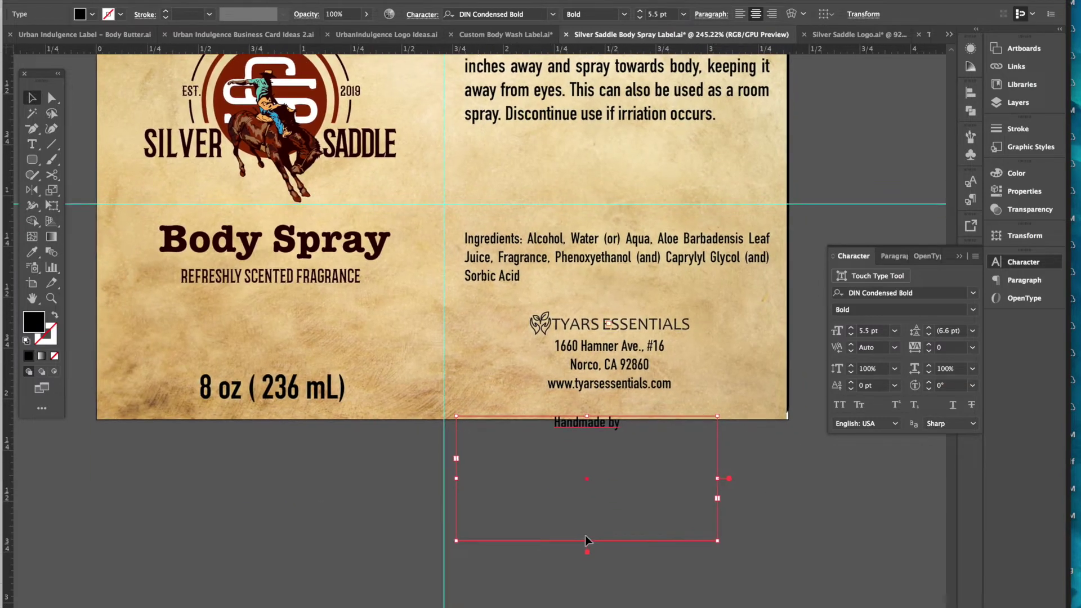
drag(588, 541, 615, 307)
click(637, 547)
- Move the Ingredients block up to sit just beneath the Directions
scroll(637, 535, up, 6)
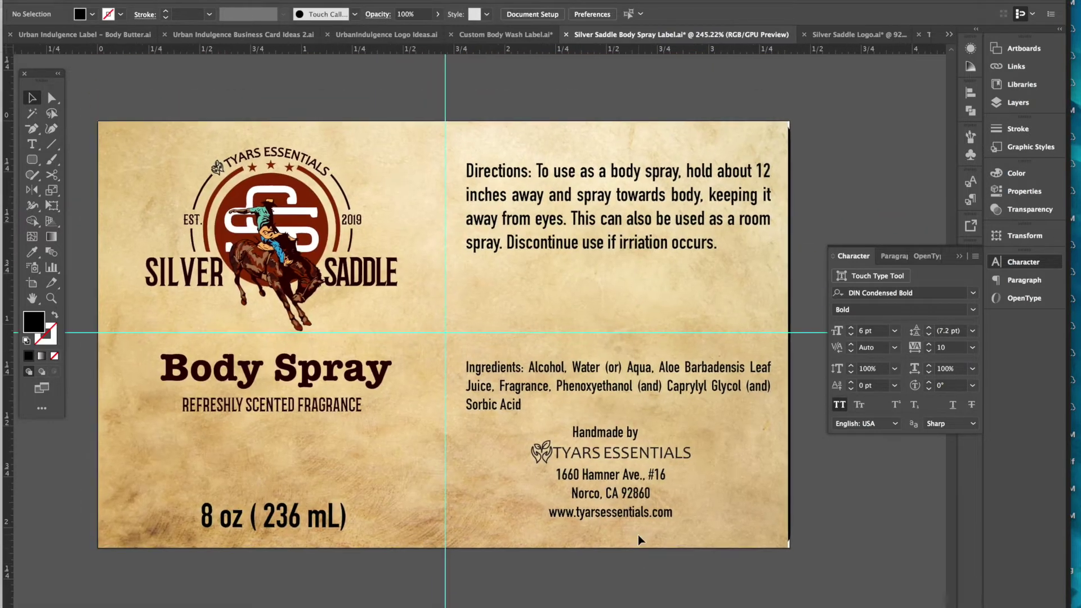
drag(646, 383, 644, 303)
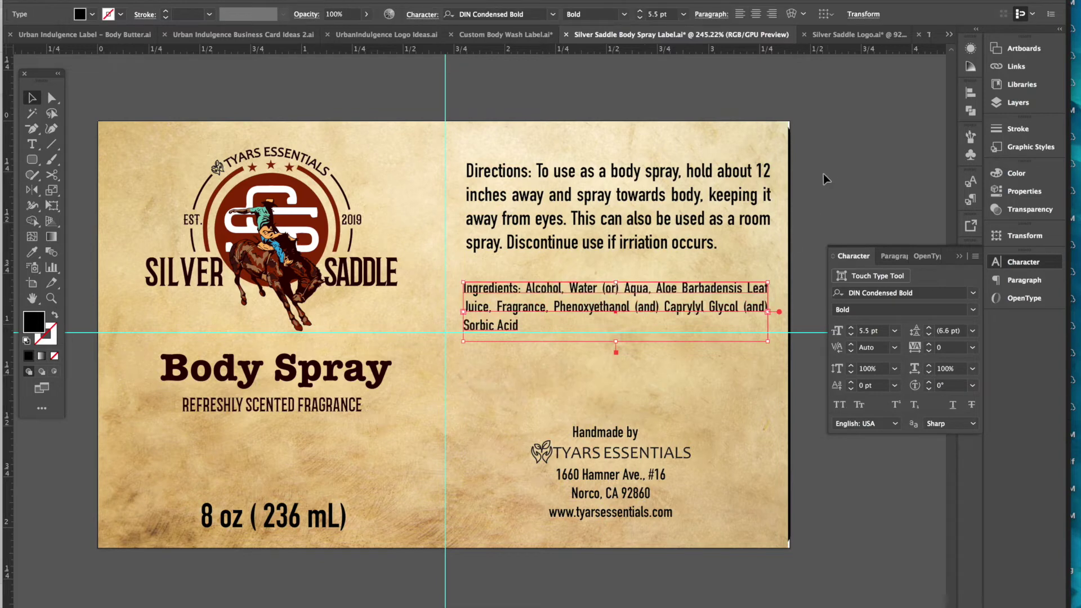
drag(727, 305, 730, 296)
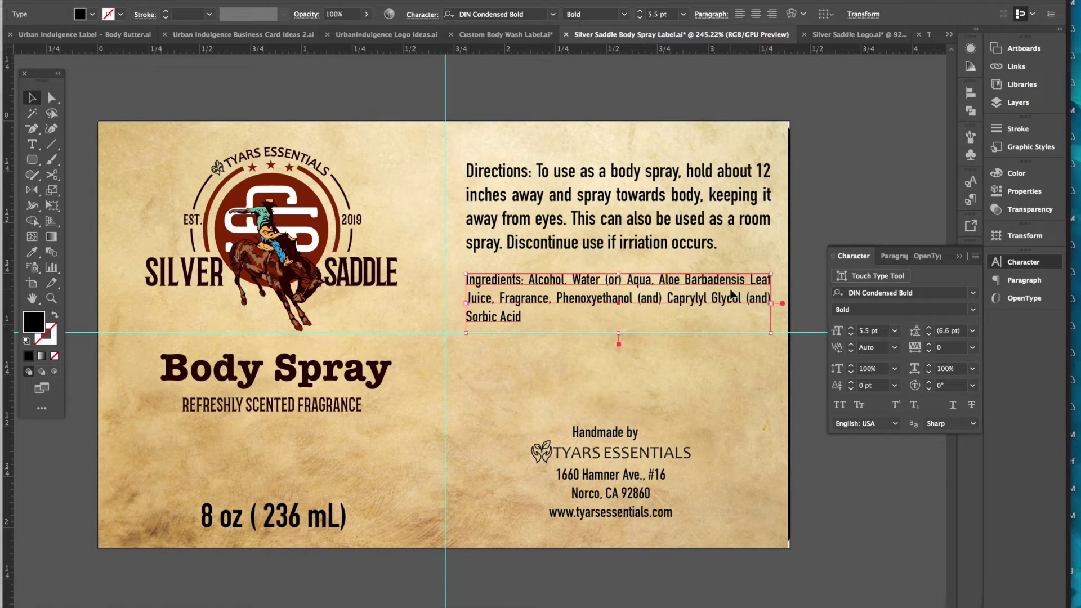
click(870, 148)
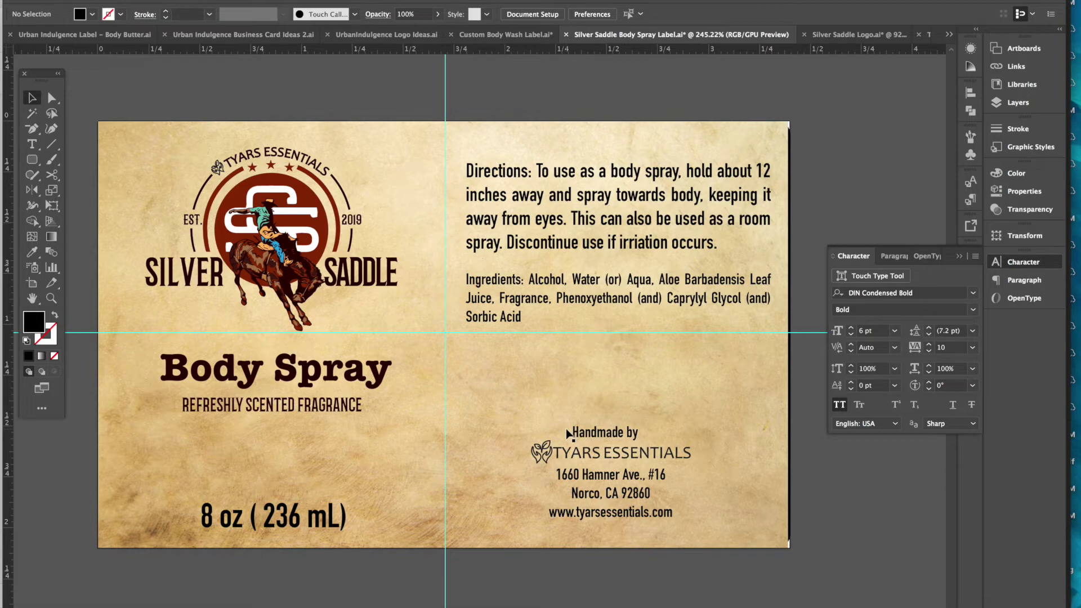
- Save Silver Saddle Body Spray Label.ai, then cancel an Open dialog without opening anything
click(97, 1)
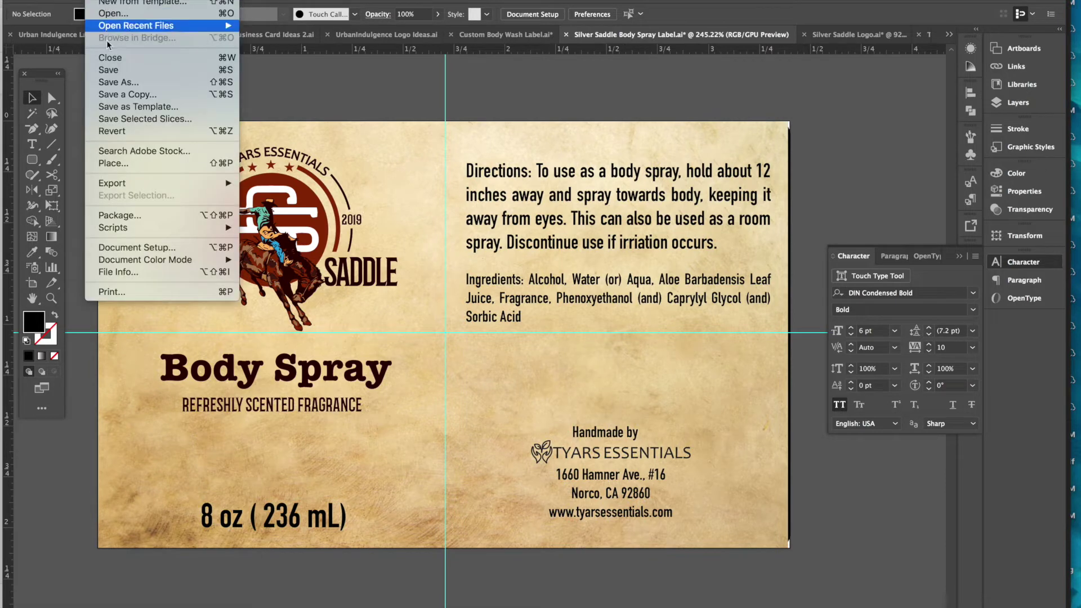
click(109, 70)
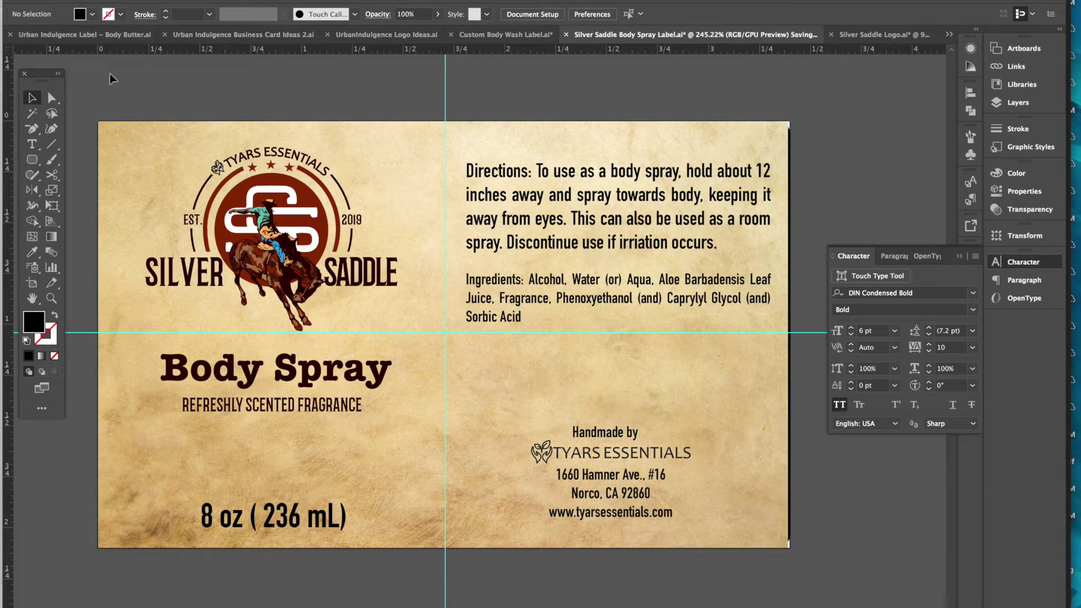
click(97, 1)
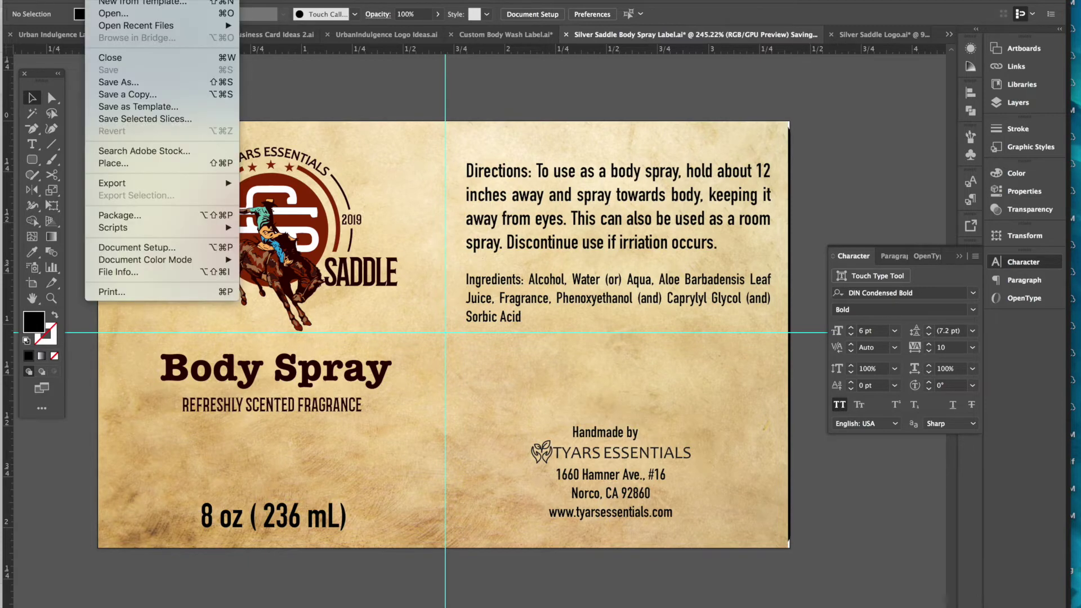
click(105, 14)
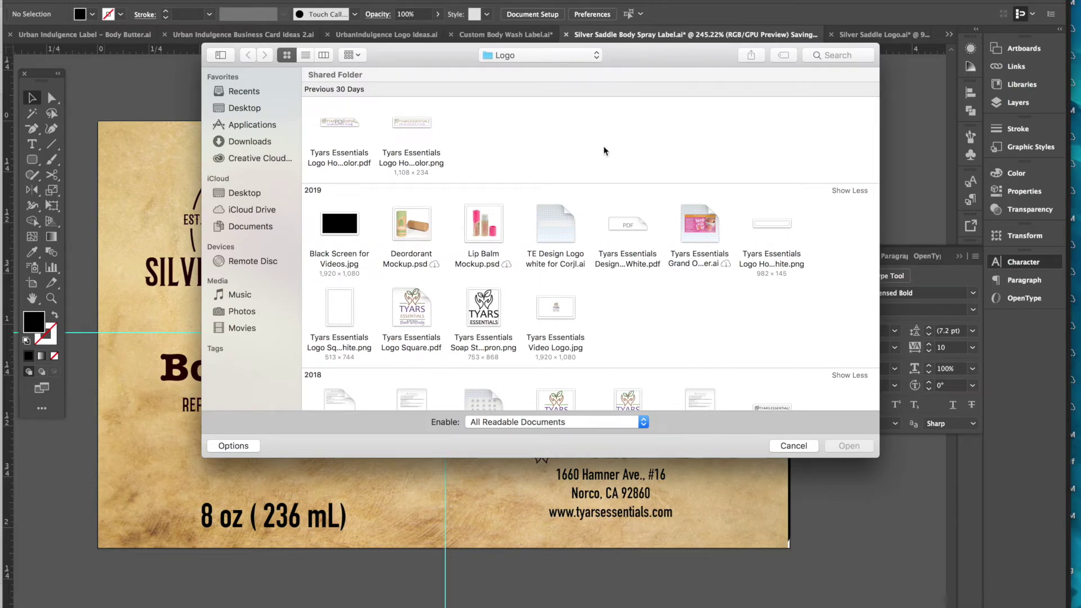
click(793, 446)
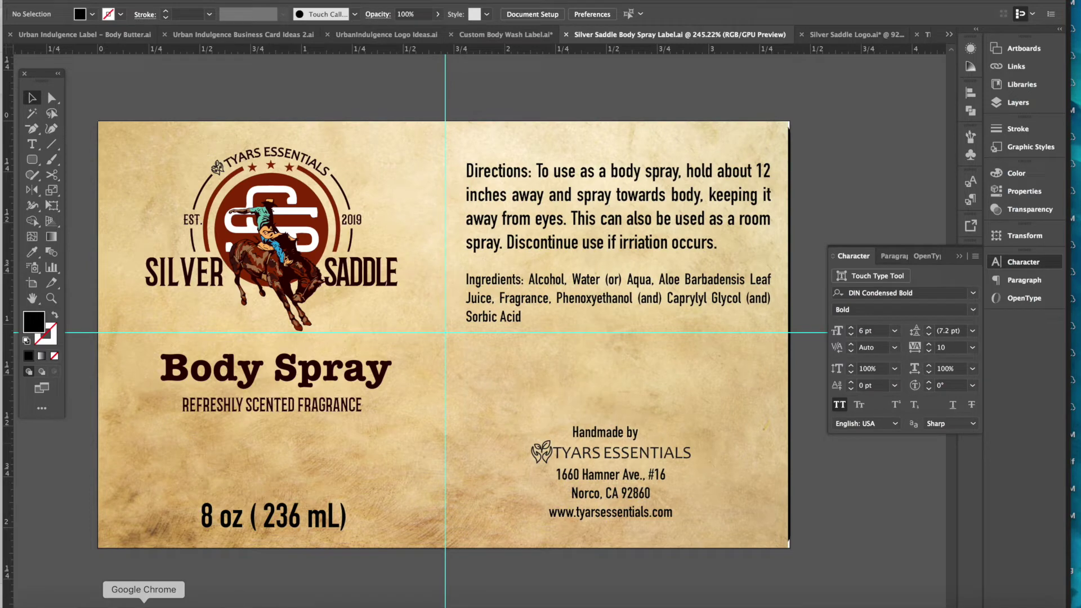
- Search Adobe Stock in the browser for 'organic icons'
click(143, 604)
scroll(336, 157, up, 10)
scroll(336, 161, down, 1)
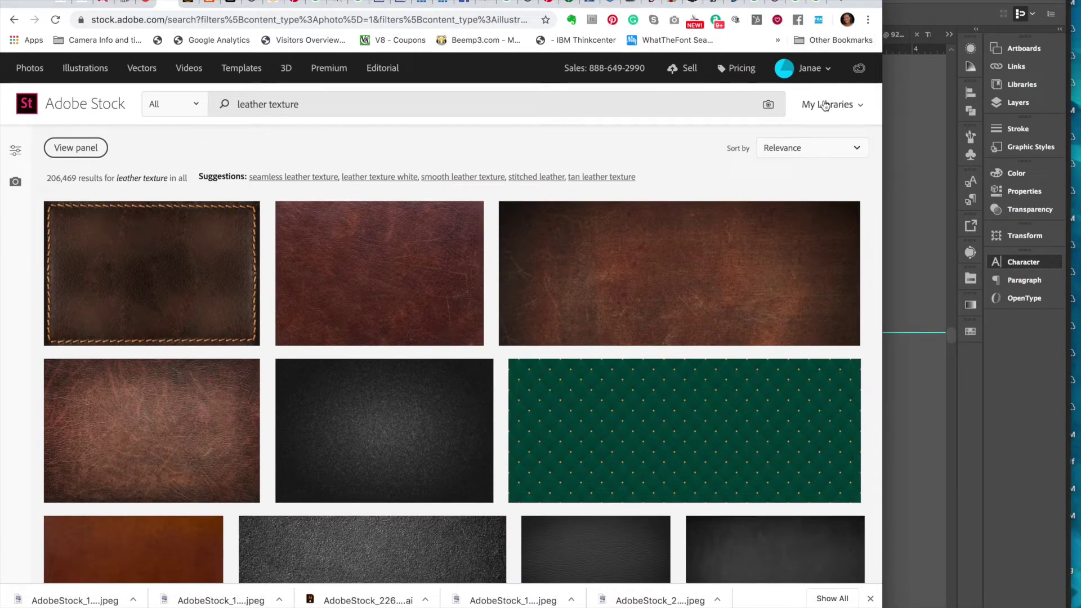
triple_click(533, 93)
text(organic)
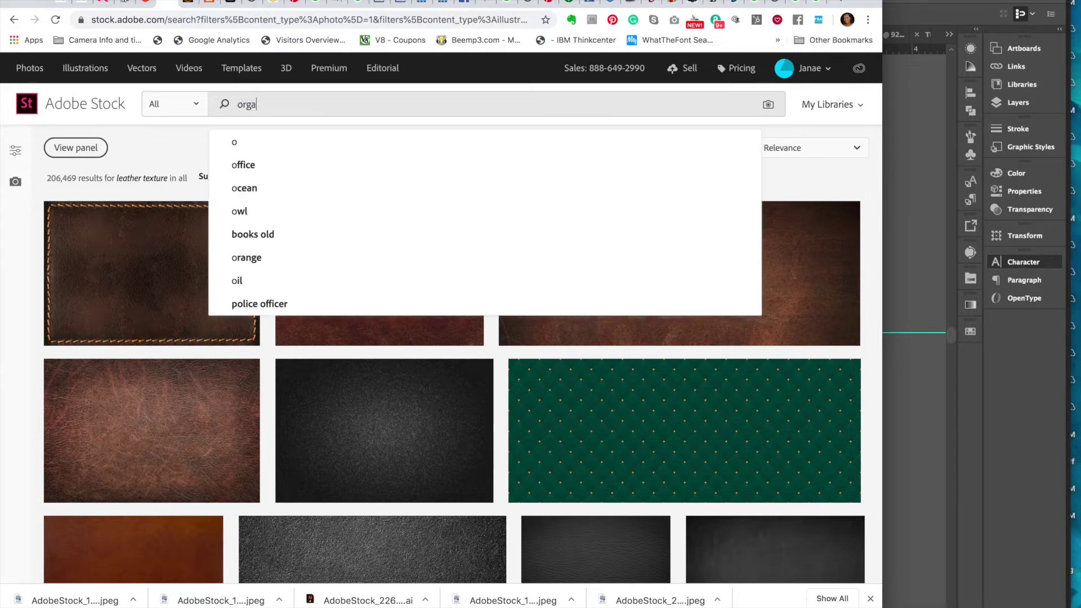
text( icons)
key(Return)
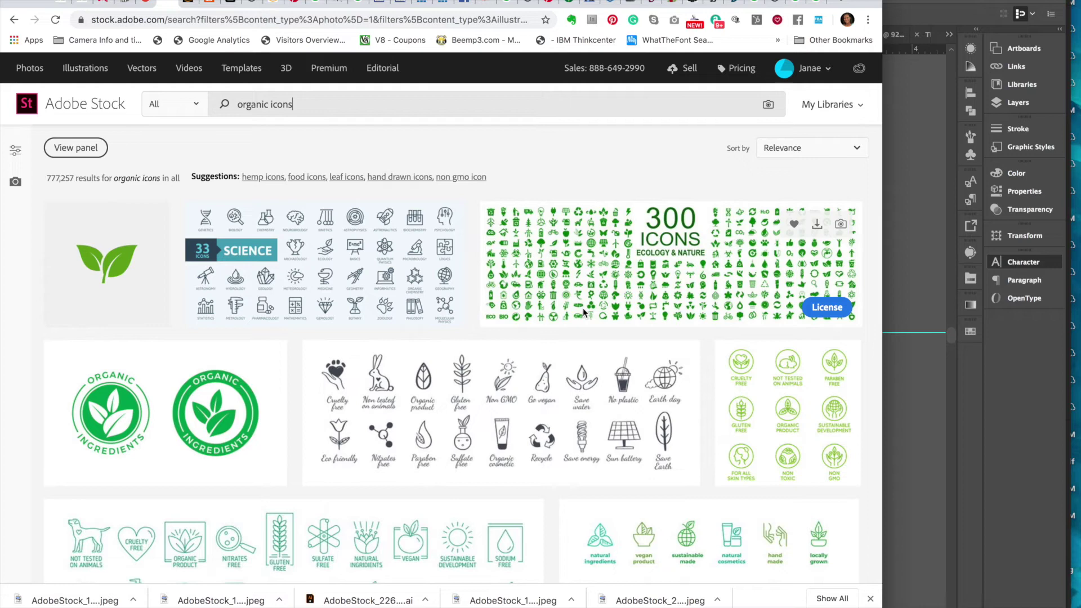
- Open the licensed green line icon set and copy its file number 245965280
scroll(584, 313, down, 3)
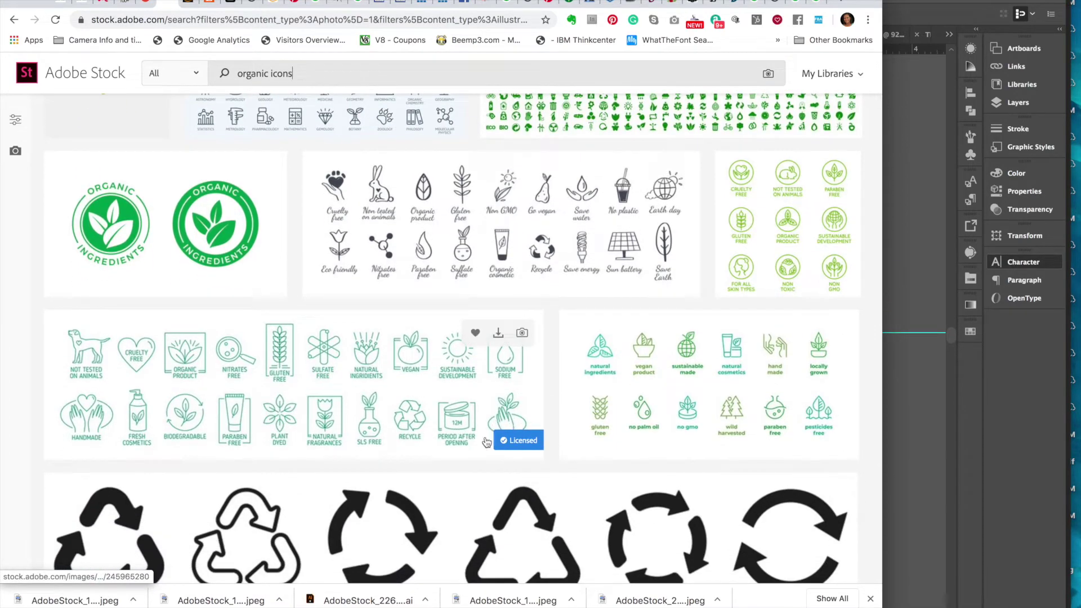
click(420, 432)
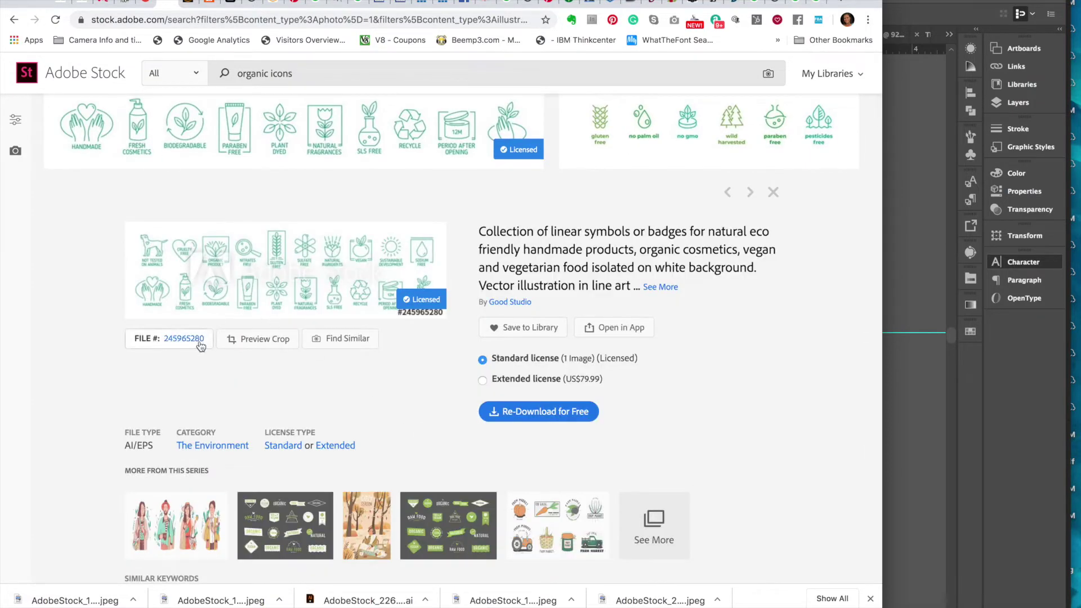
click(208, 339)
drag(208, 339, 164, 338)
key(super+c)
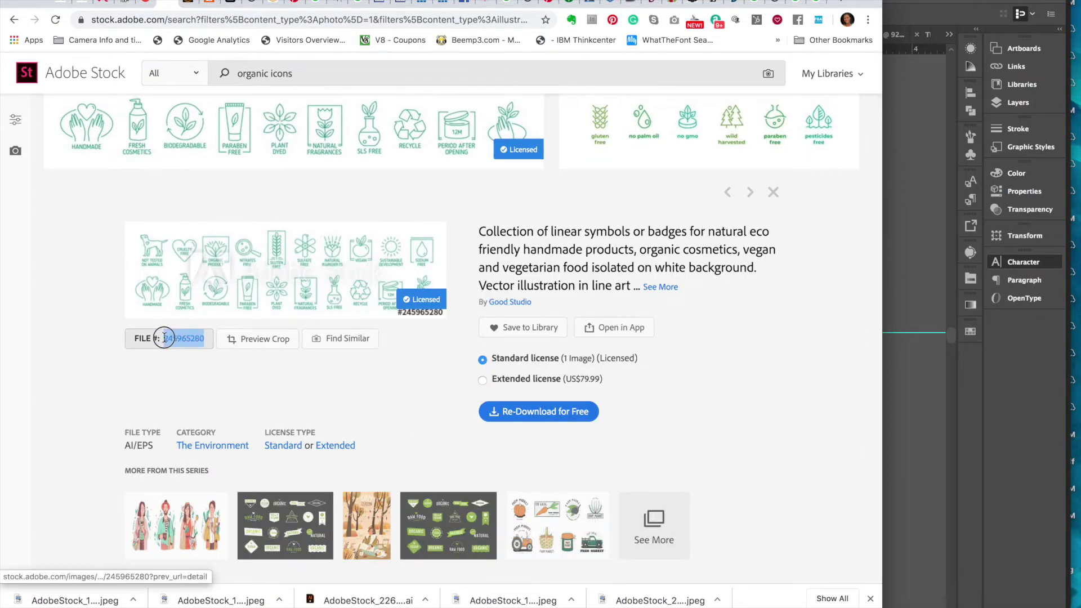
click(896, 282)
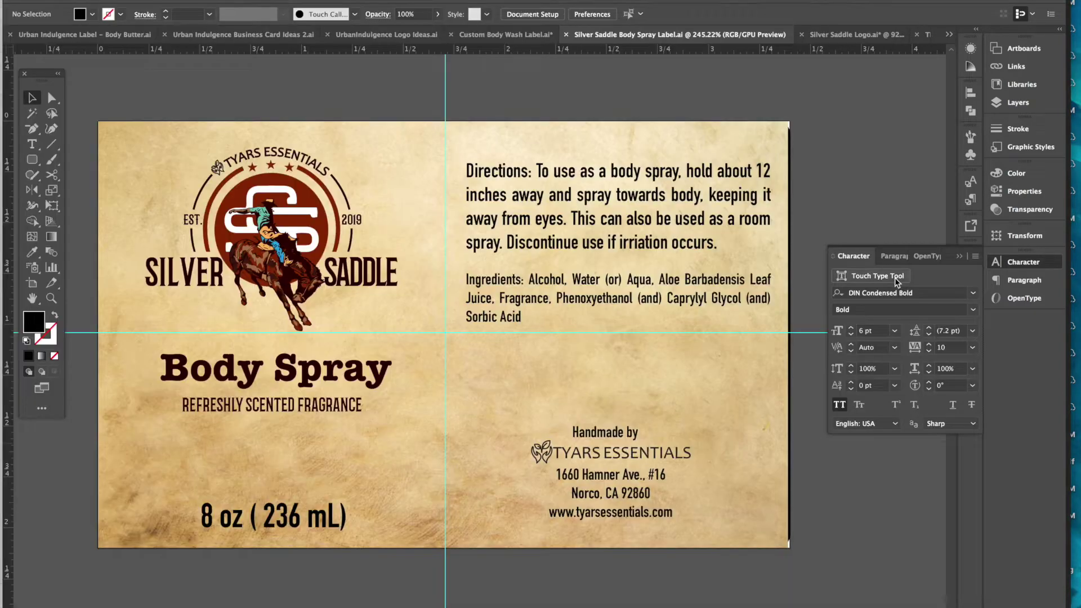
- Open AdobeStock_245965280.ai from the Desktop by searching for the pasted file number
click(100, 0)
click(115, 13)
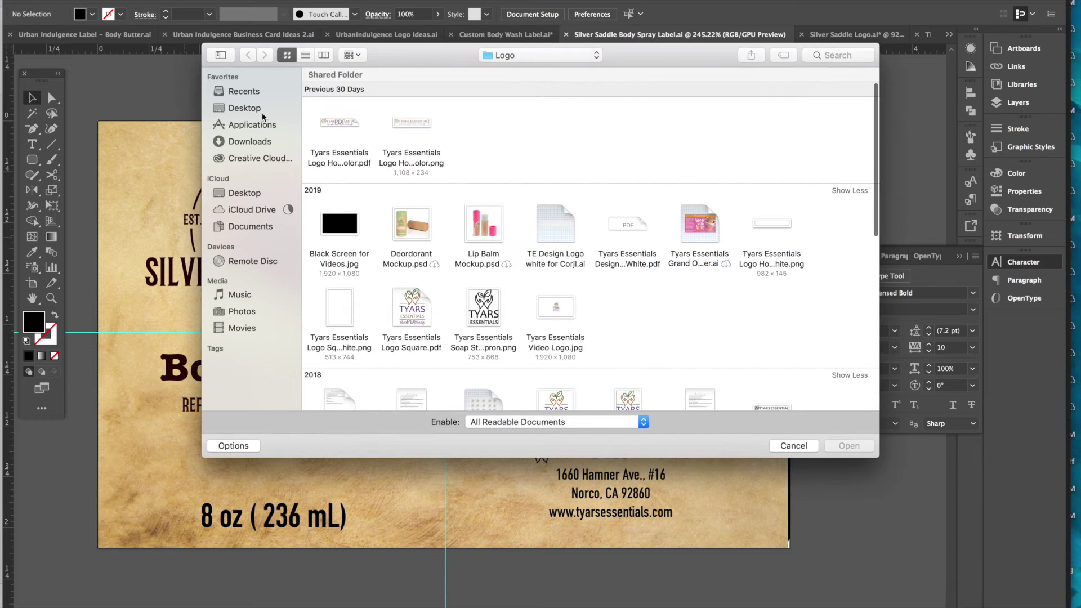
click(248, 106)
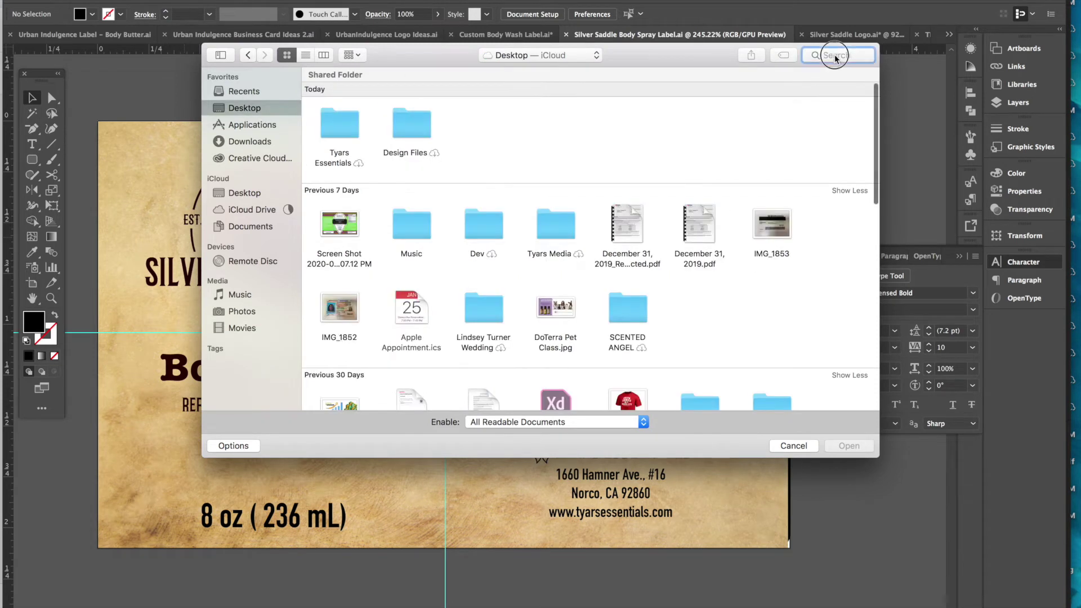
key(super+v)
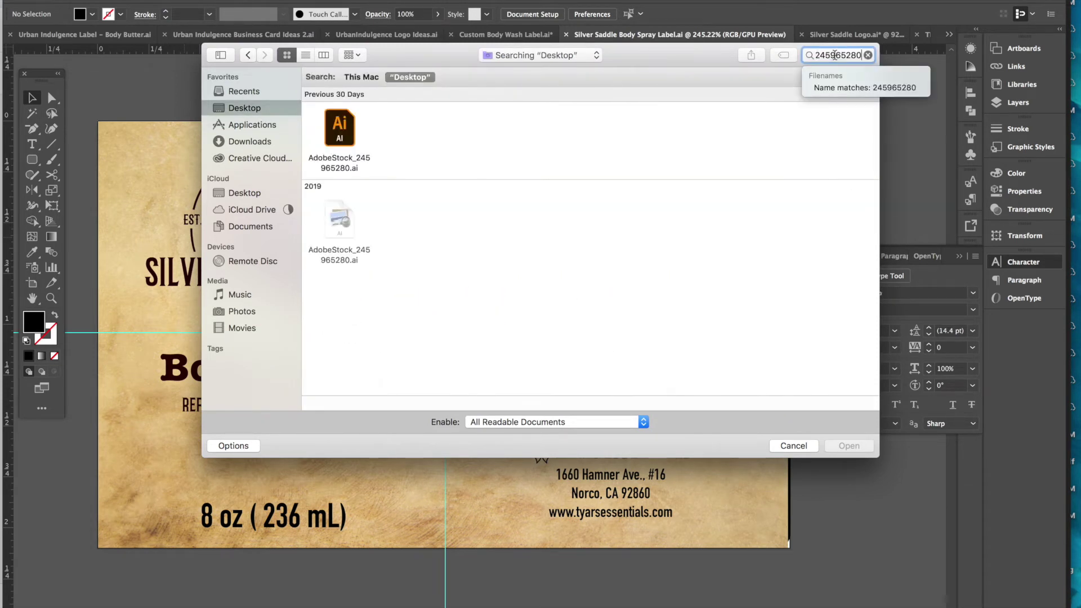
click(336, 135)
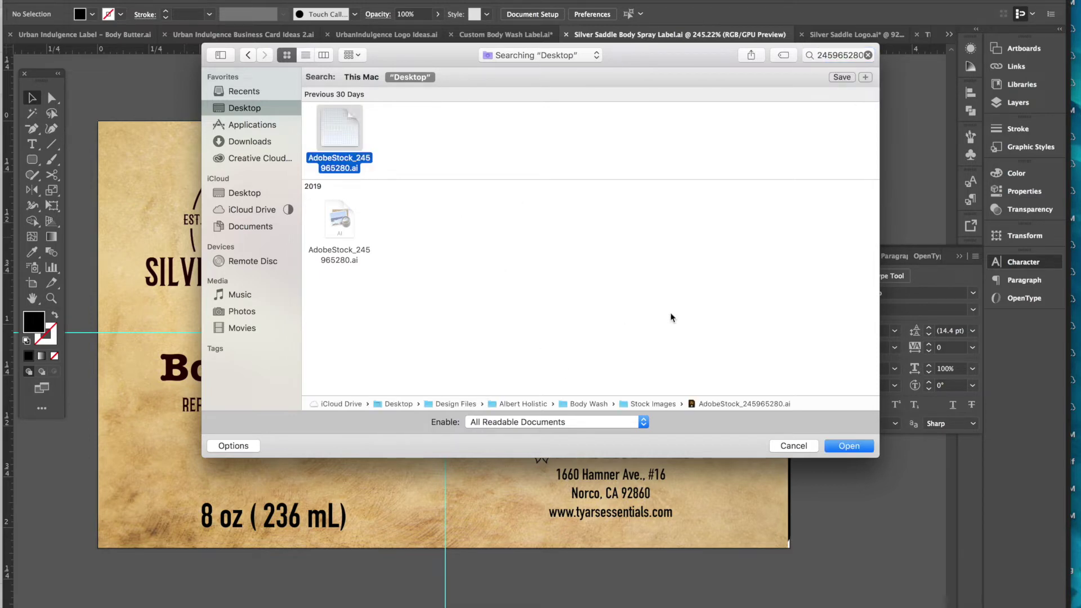
click(850, 446)
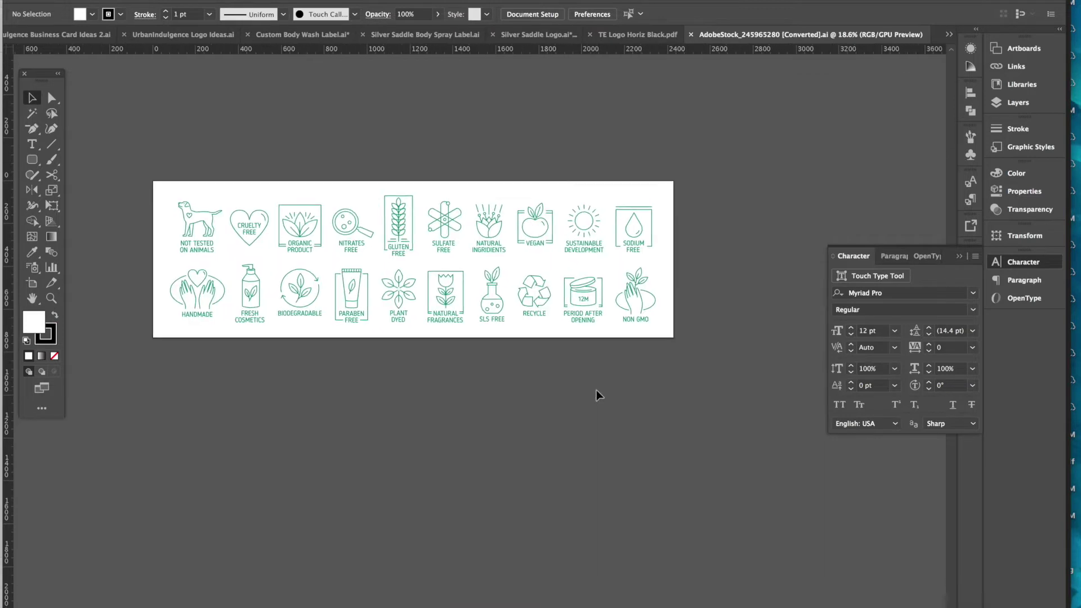
- Select the Handmade, Cruelty Free, Recycle and Period After Opening icons in the icon set
right_click(598, 395)
click(354, 395)
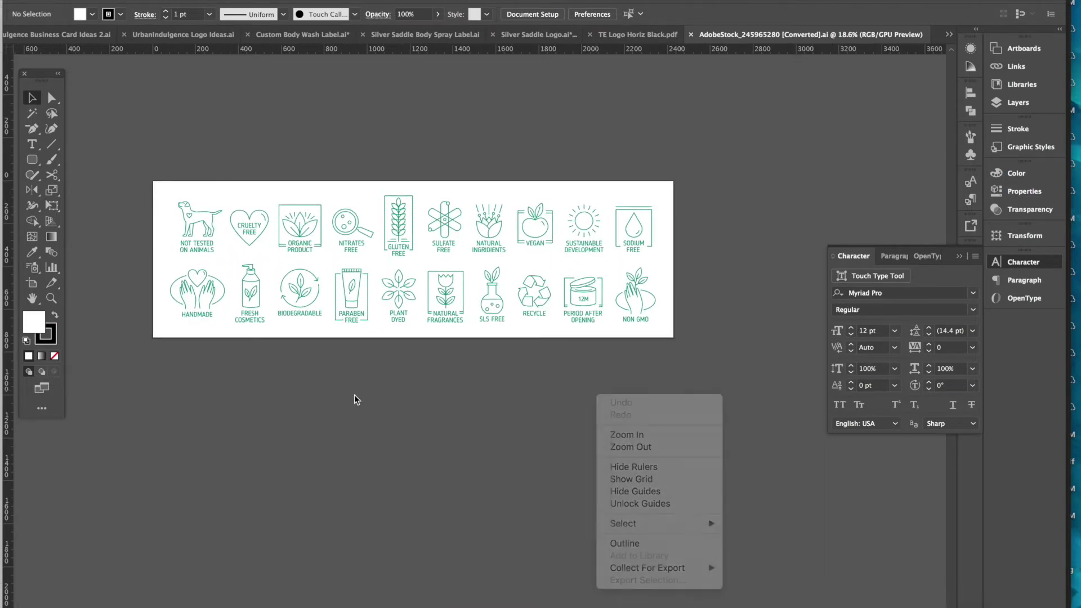
click(197, 306)
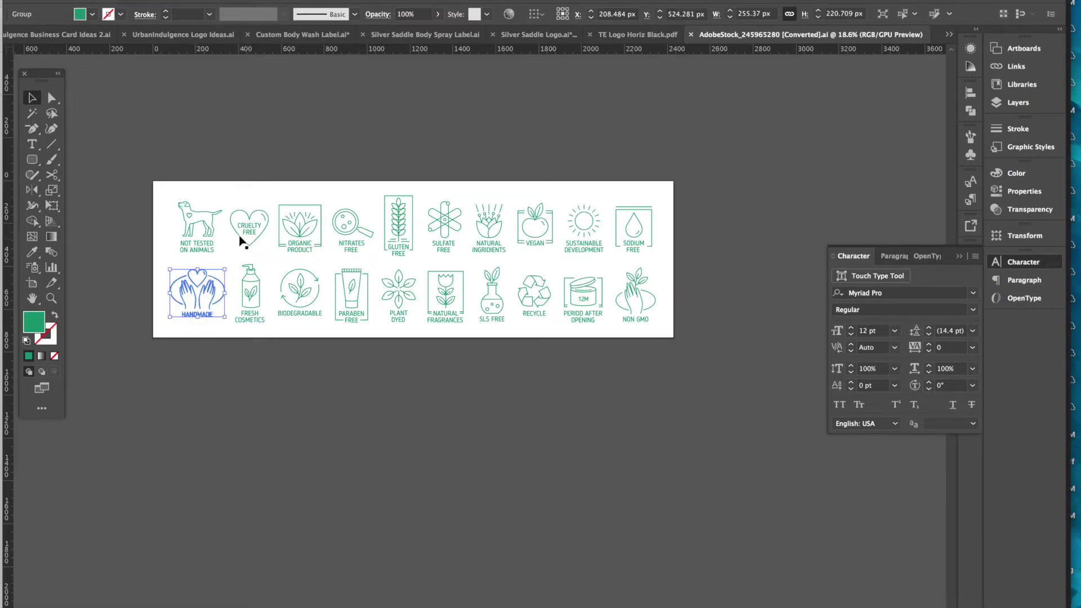
shift+click(248, 238)
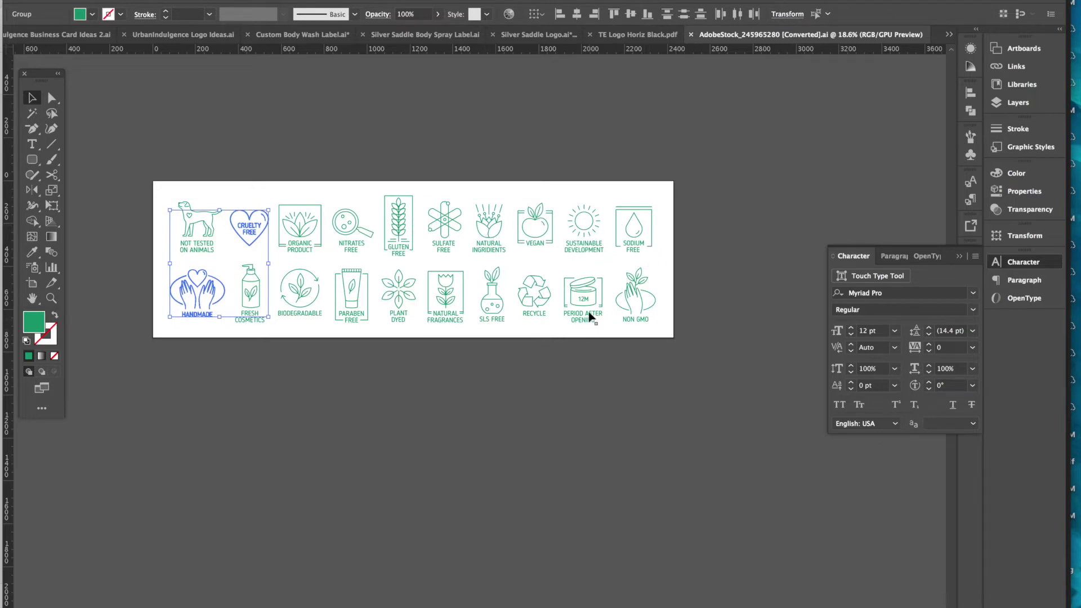
shift+click(538, 309)
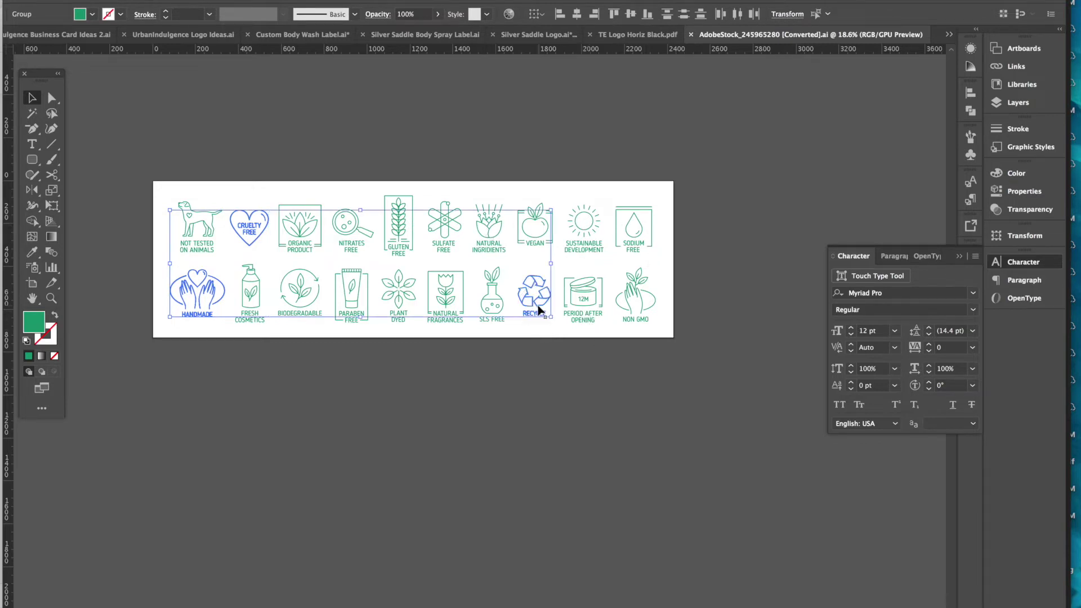
shift+click(588, 319)
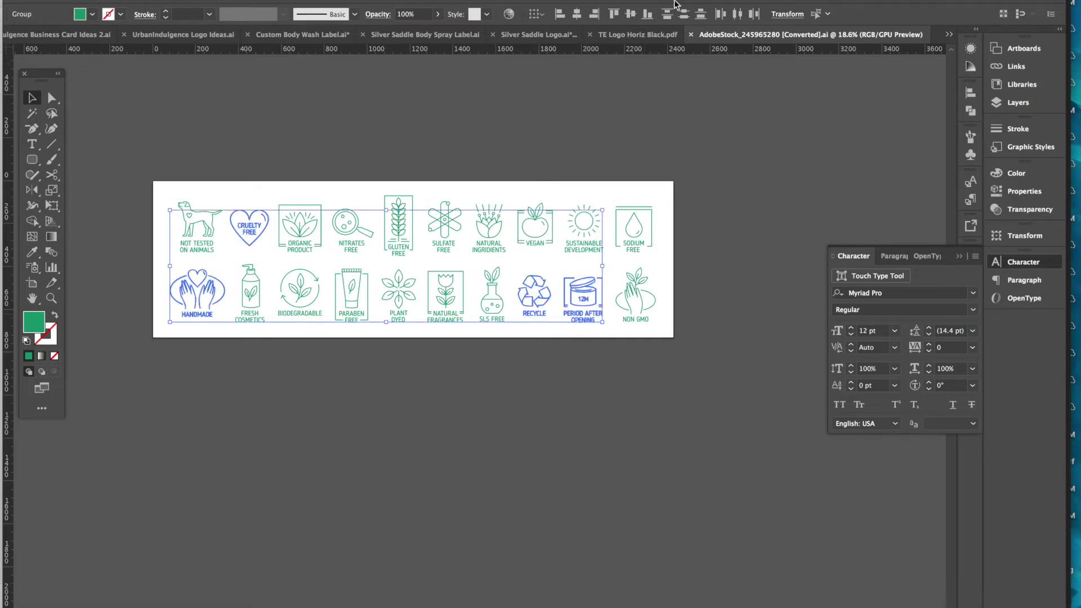
click(623, 36)
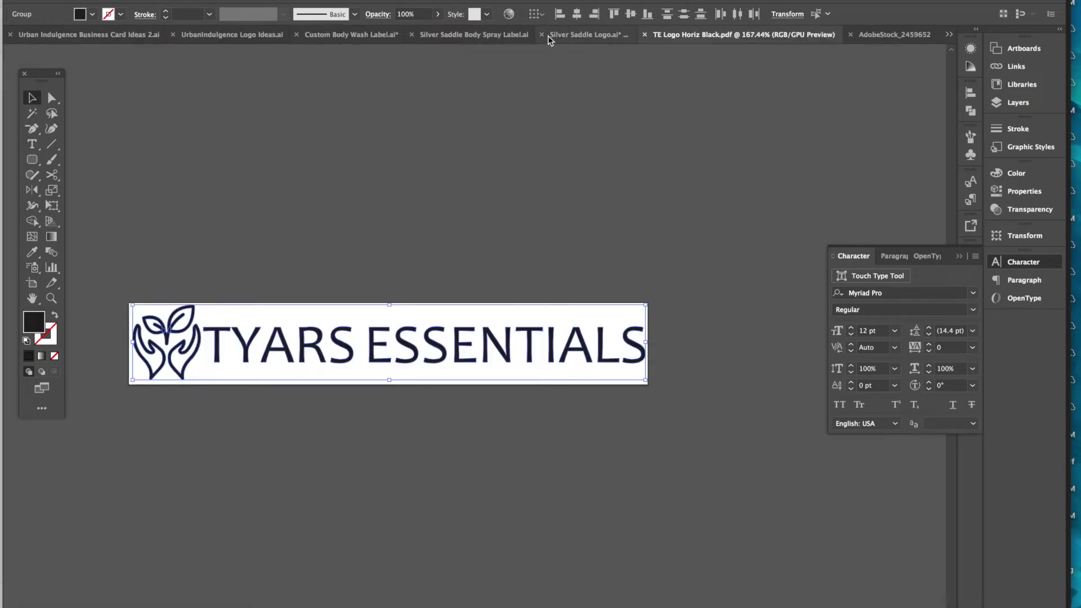
- Bring the badge icons into the label document, moving the heart and Handmade icons into one row
click(569, 36)
click(766, 39)
click(480, 37)
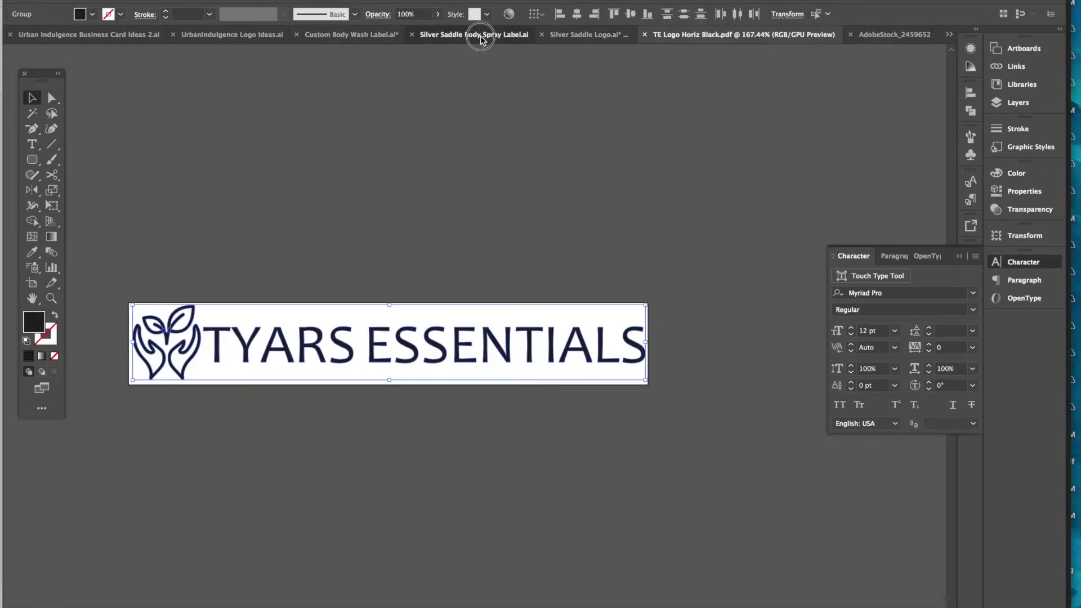
scroll(620, 239, up, 5)
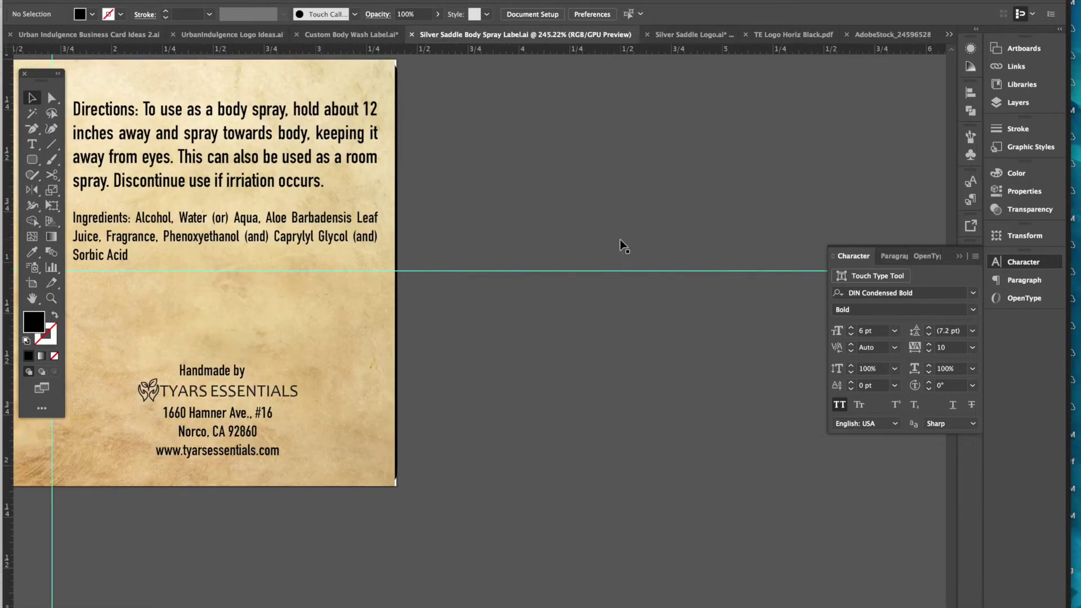
scroll(620, 239, right, 5)
key(ctrl+z)
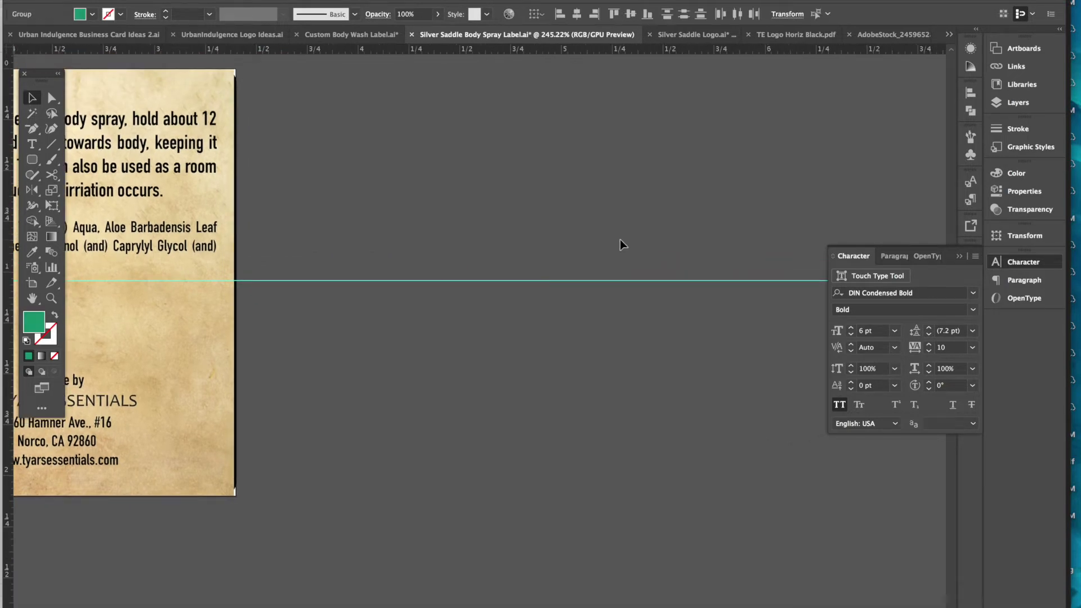
scroll(582, 309, down, 8)
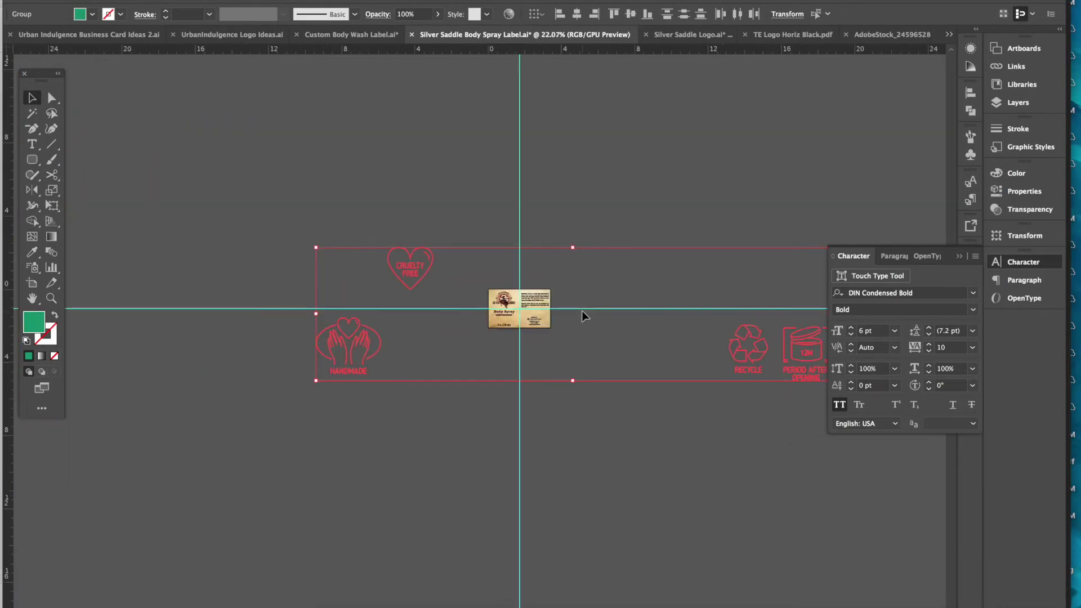
scroll(582, 311, right, 3)
scroll(583, 311, right, 1)
click(572, 437)
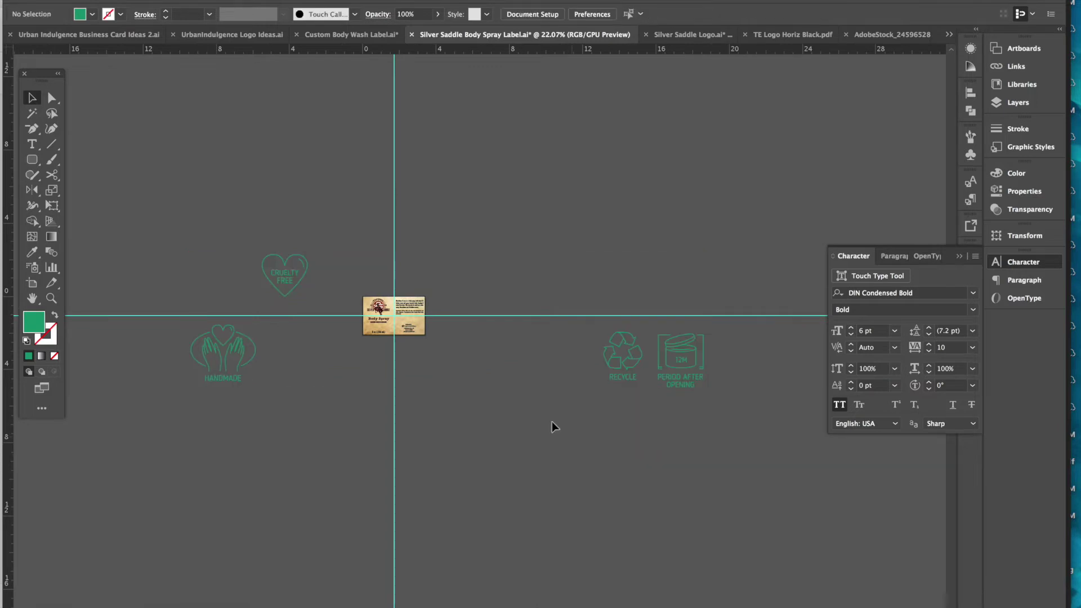
drag(283, 275, 569, 358)
click(251, 366)
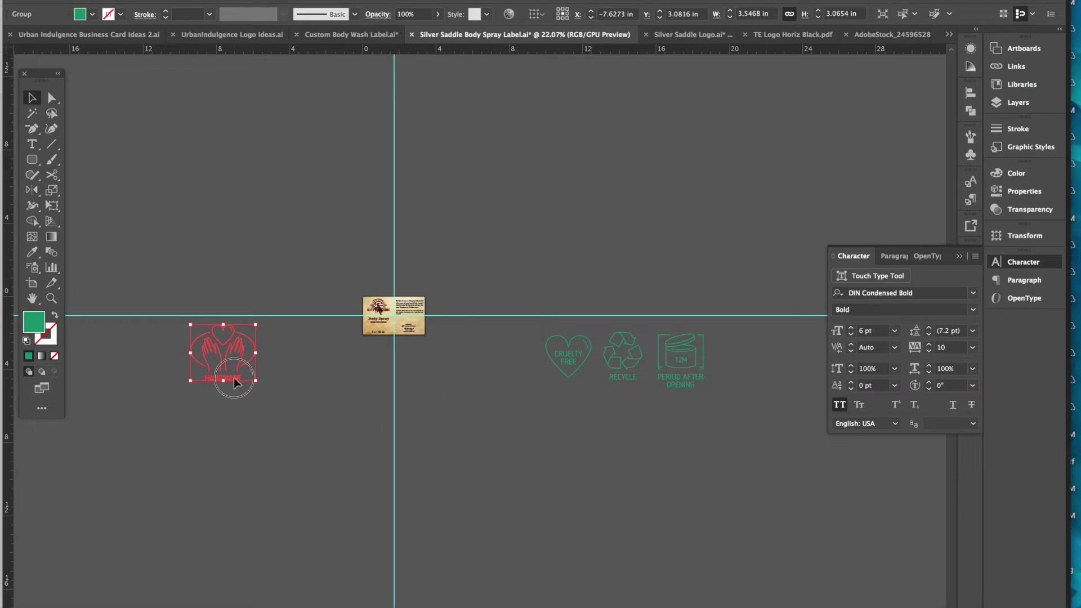
drag(235, 377, 517, 384)
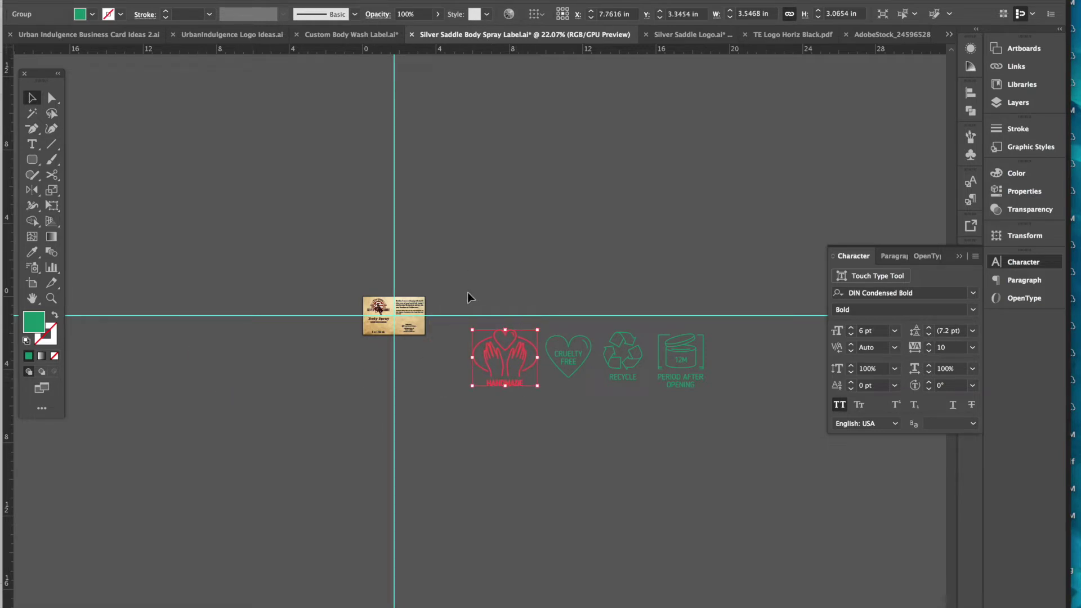
- Align the four icons on vertical centres, distribute them by centres, and nudge the heart right
key(ctrl+a)
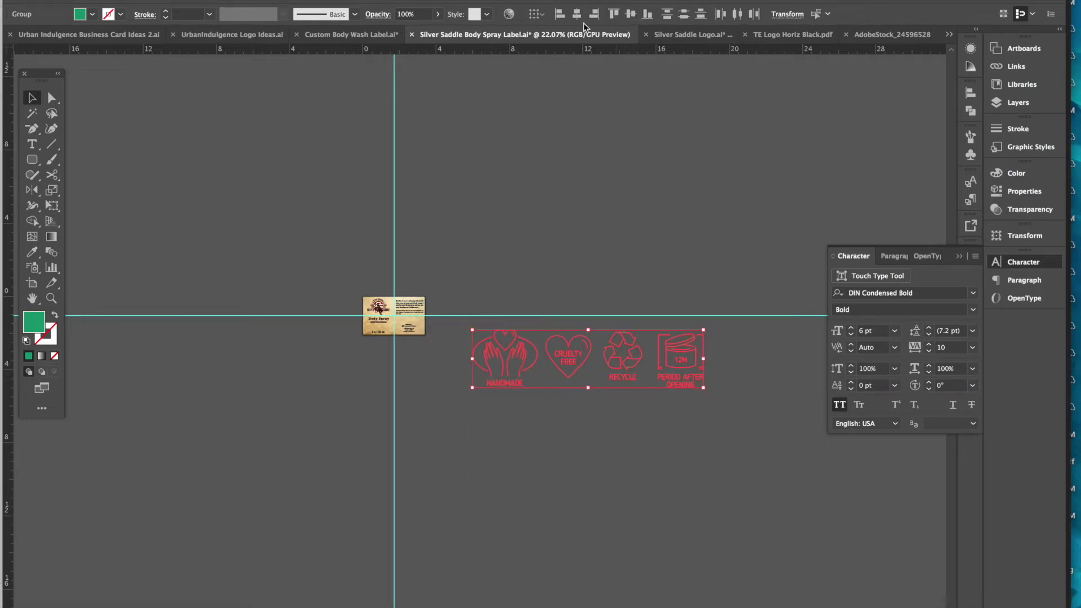
click(632, 14)
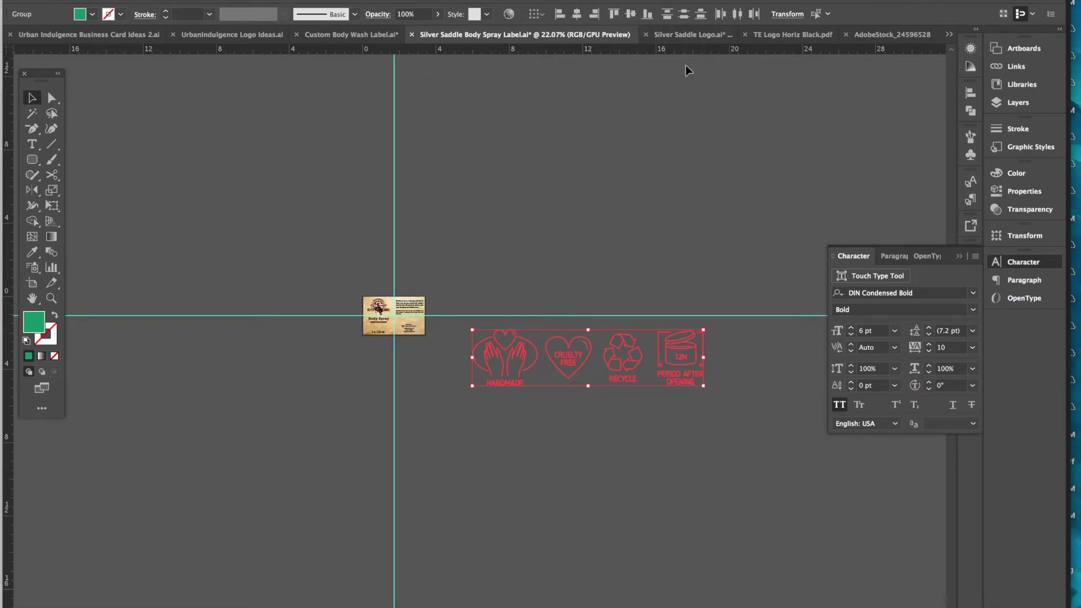
click(720, 14)
click(737, 15)
click(754, 14)
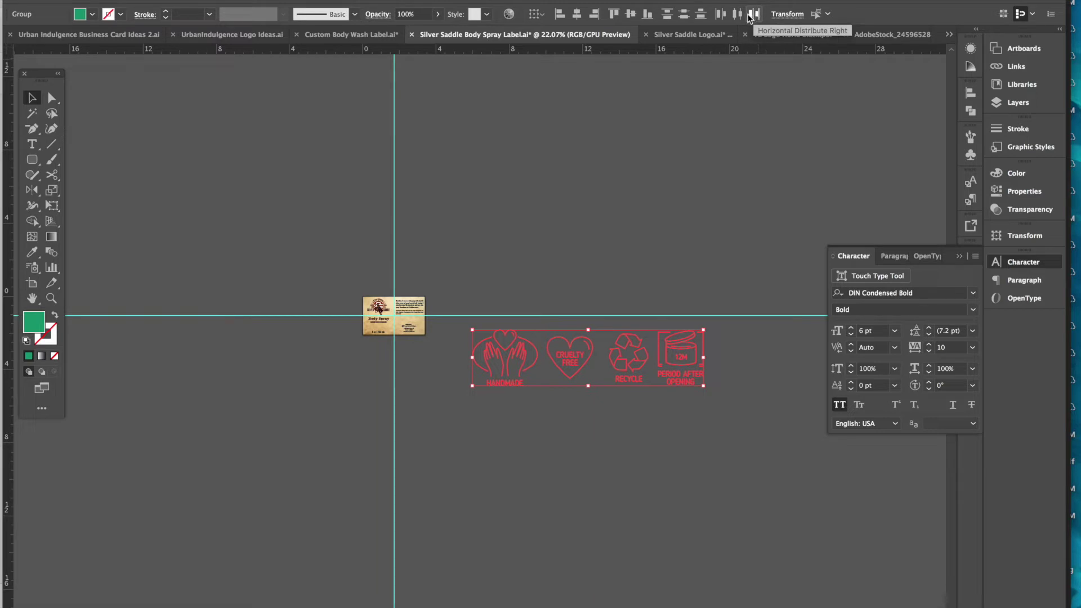
click(739, 16)
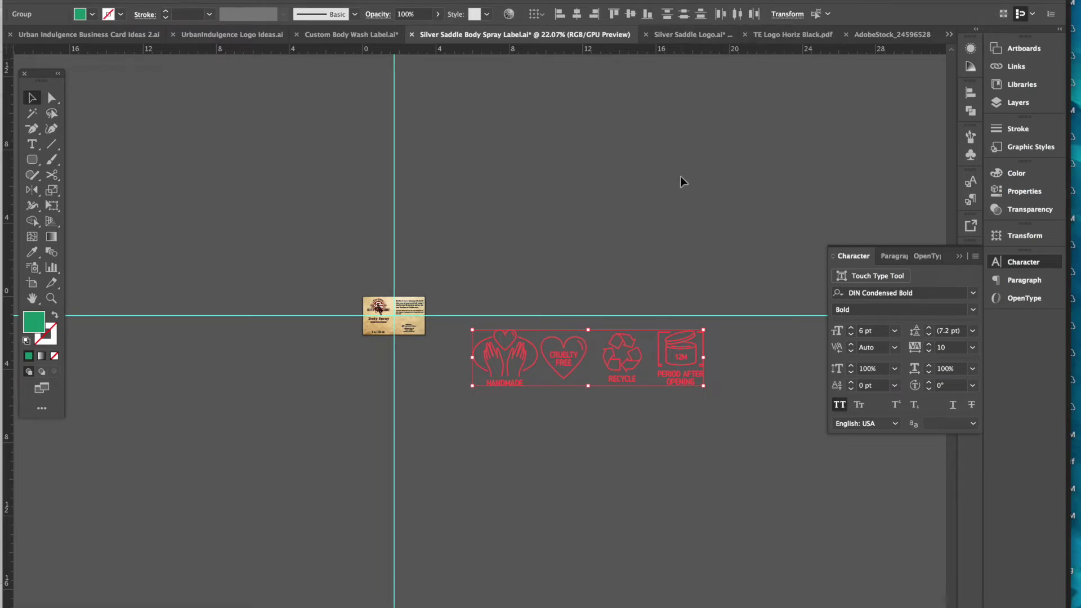
click(678, 205)
click(581, 365)
key(Right)
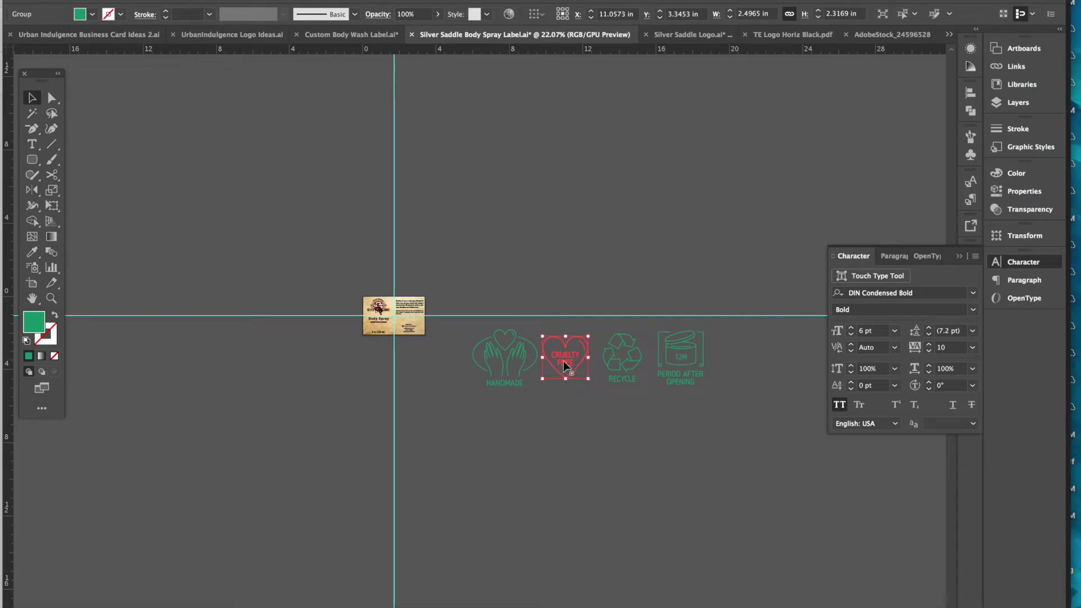
click(583, 415)
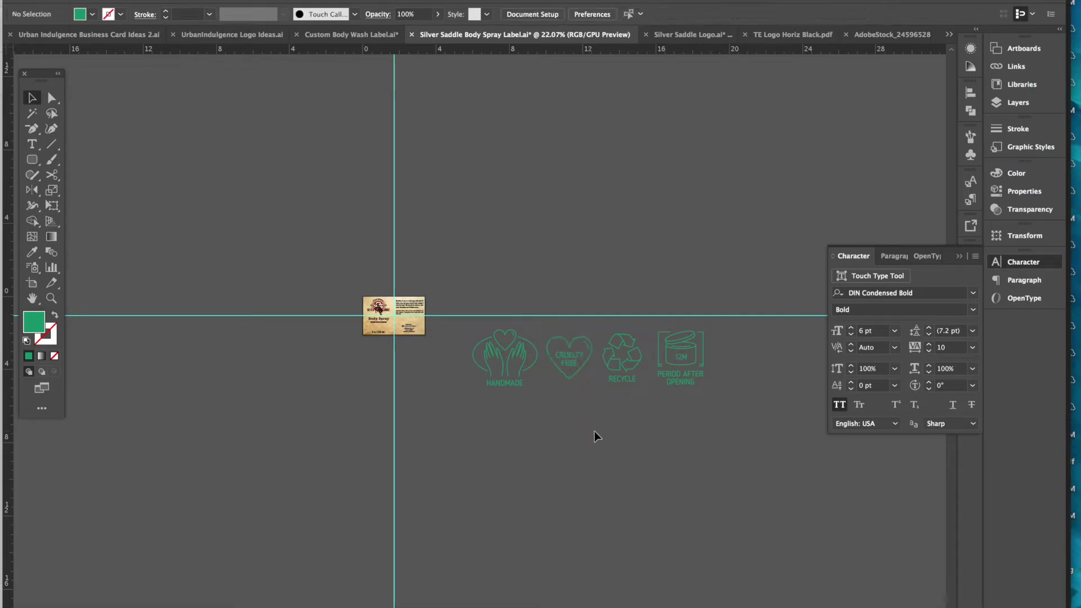
drag(486, 322, 471, 323)
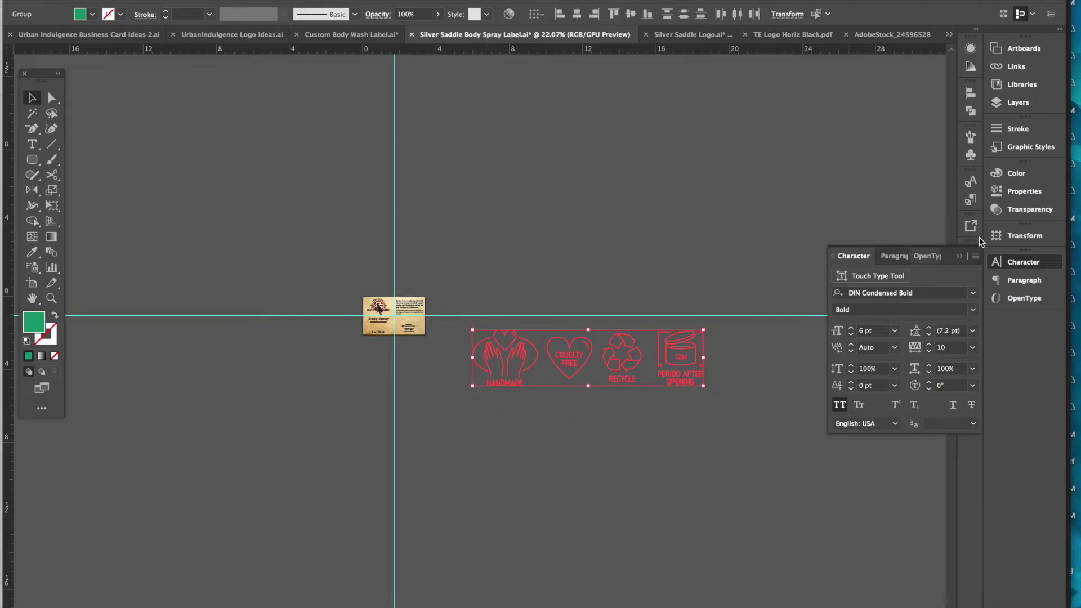
- Fill the four badge icons with the black swatch and scale the group down to a small strip
click(960, 254)
click(970, 331)
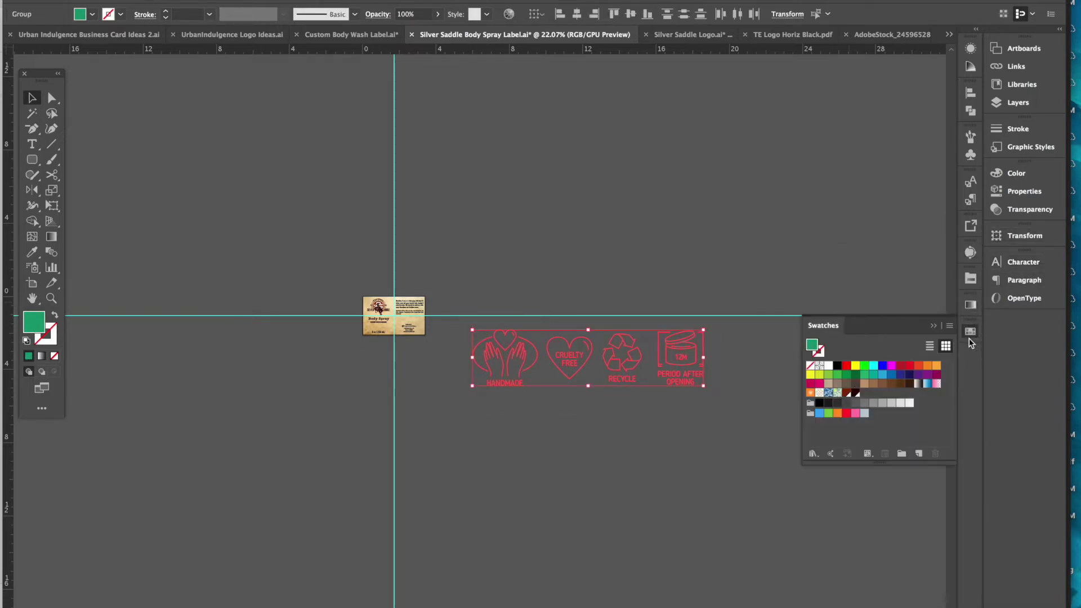
click(837, 366)
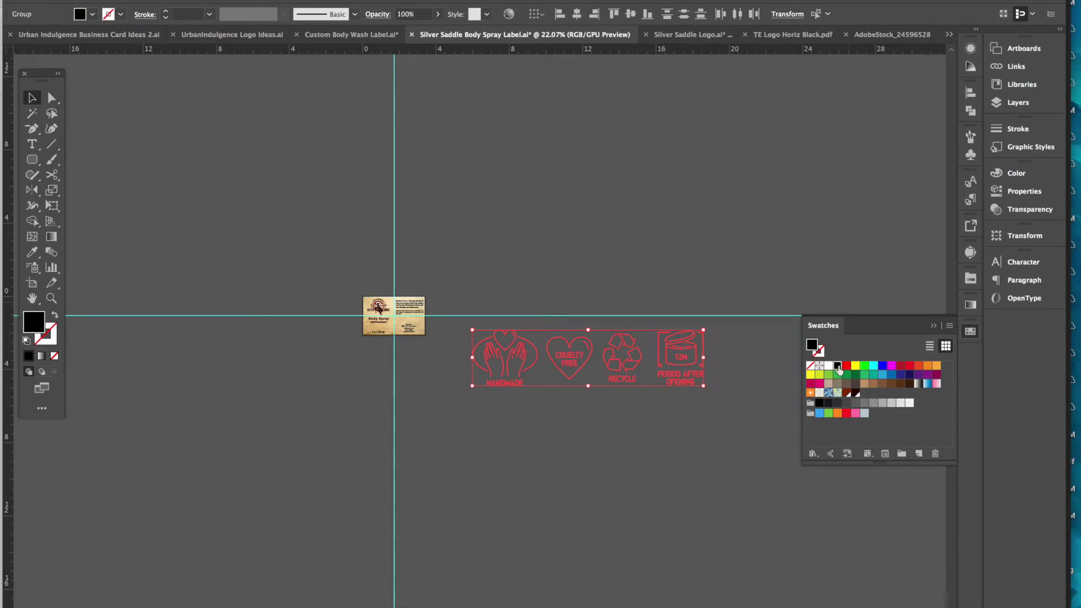
click(757, 272)
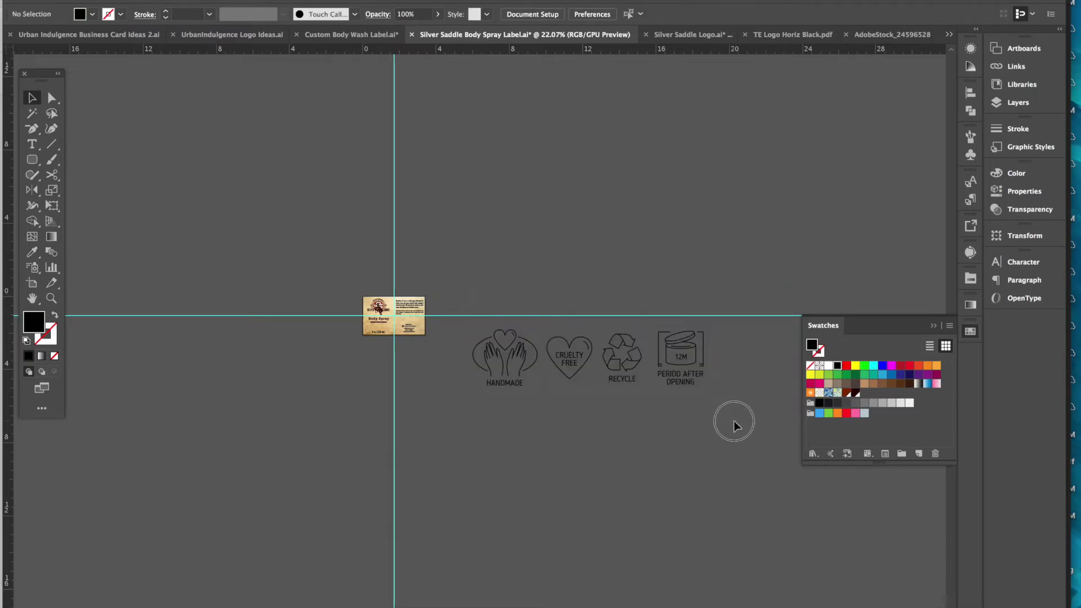
key(ctrl+z)
mouse_move(705, 389)
mouse_down()
mouse_move(562, 339)
mouse_move(424, 325)
mouse_up()
click(503, 337)
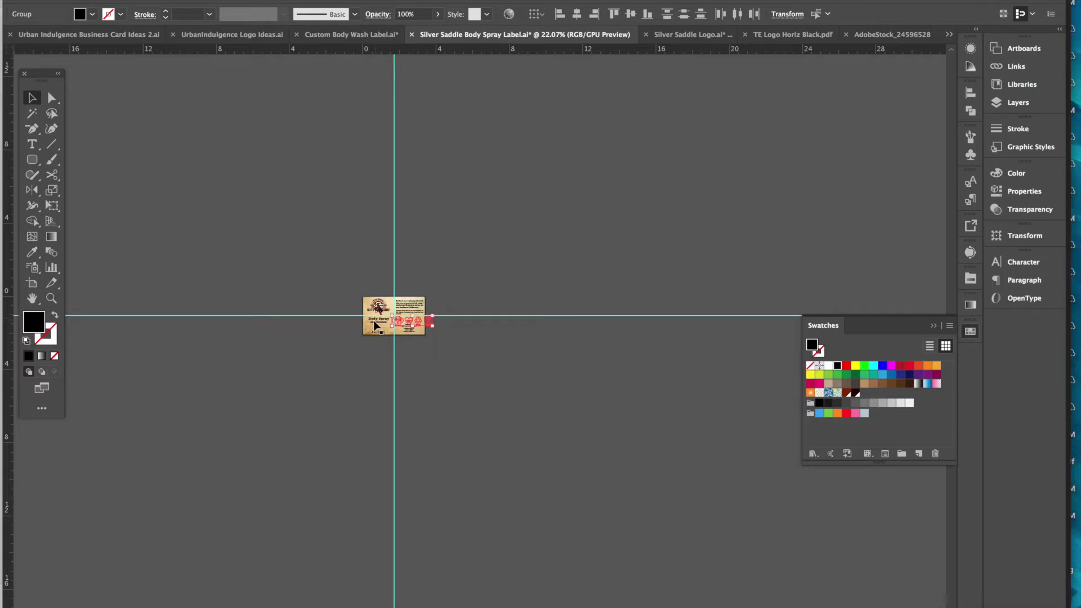
- Scale the badge strip to about 1.18 in wide and set it just above Handmade by
scroll(379, 328, up, 10)
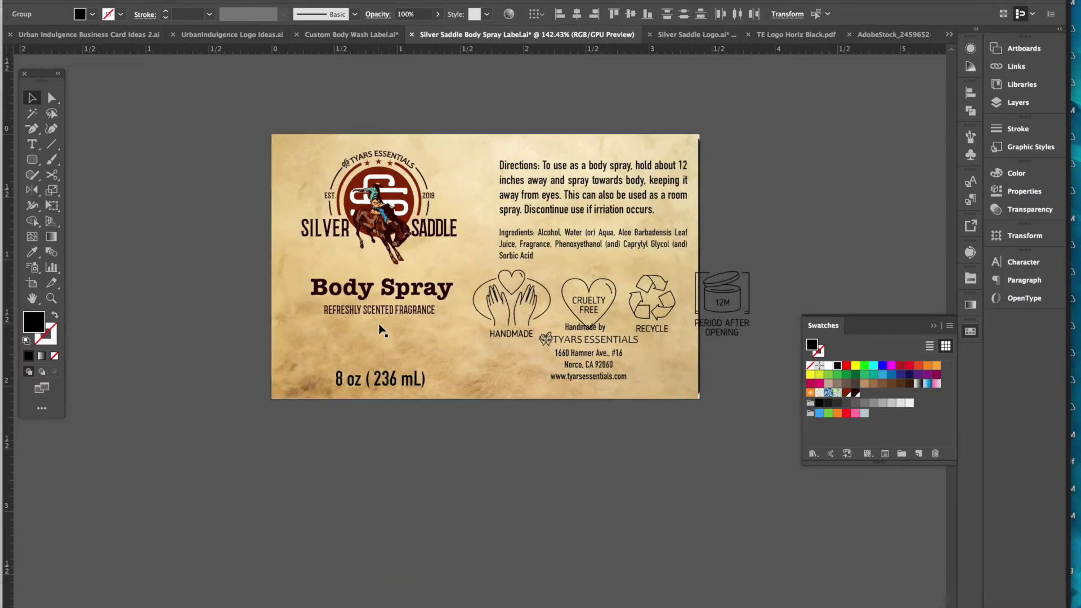
scroll(381, 329, right, 5)
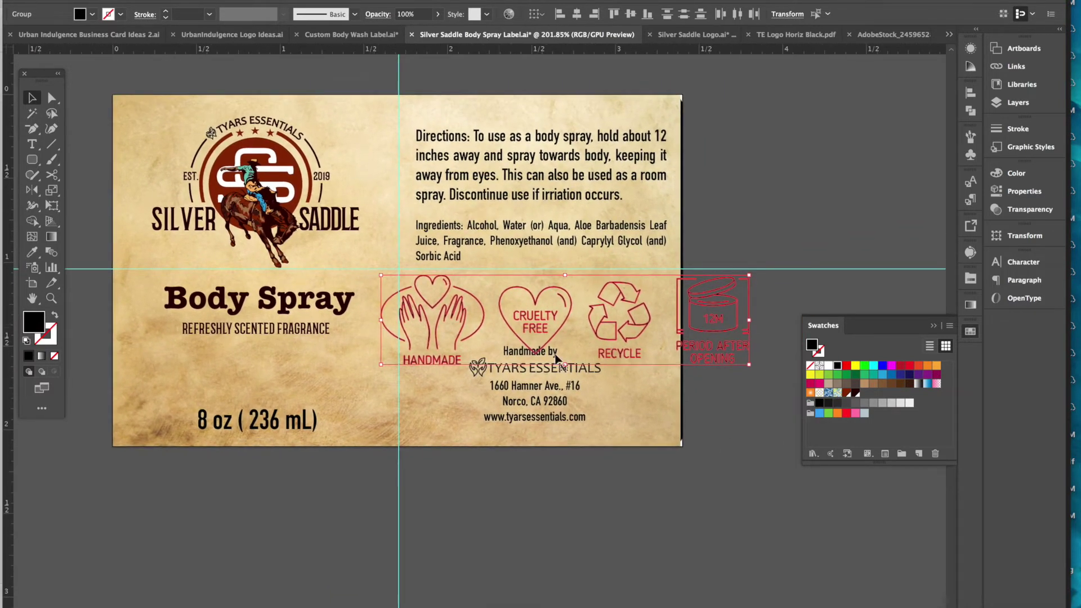
drag(749, 365, 607, 333)
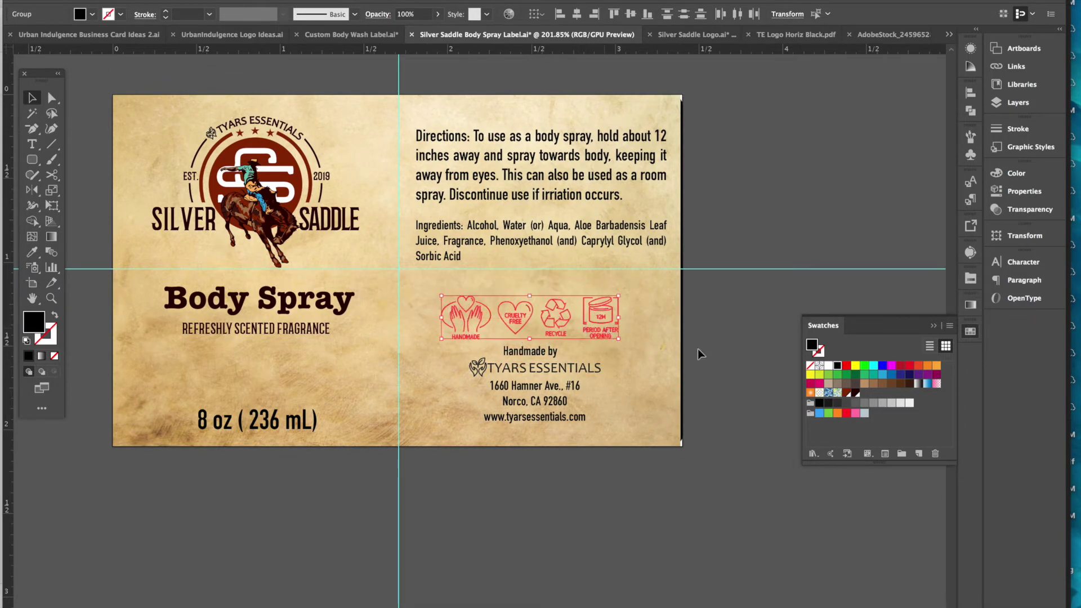
drag(619, 296, 607, 324)
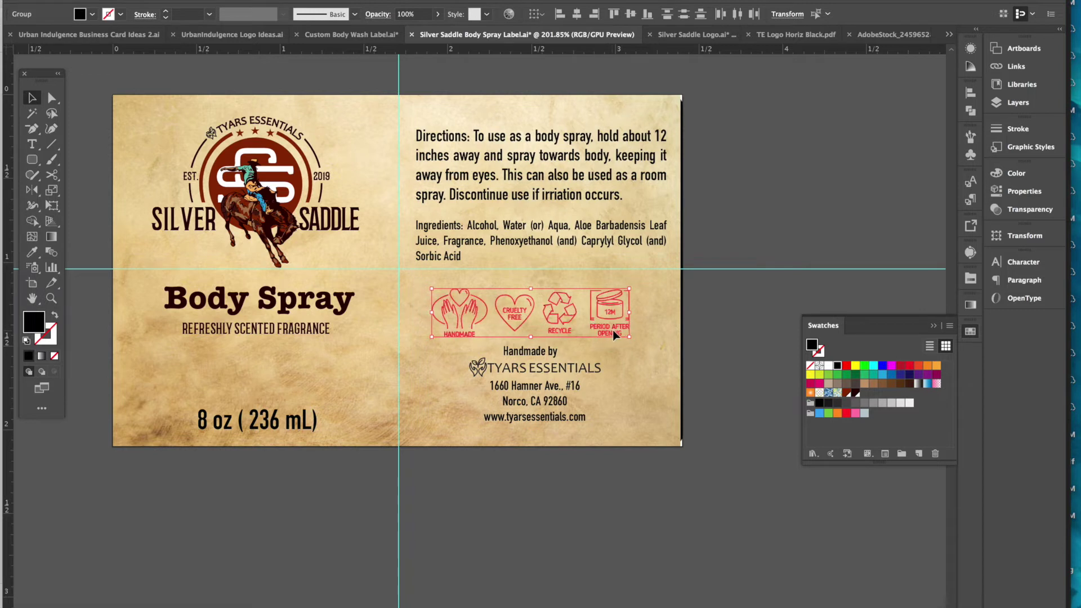
drag(612, 330, 615, 331)
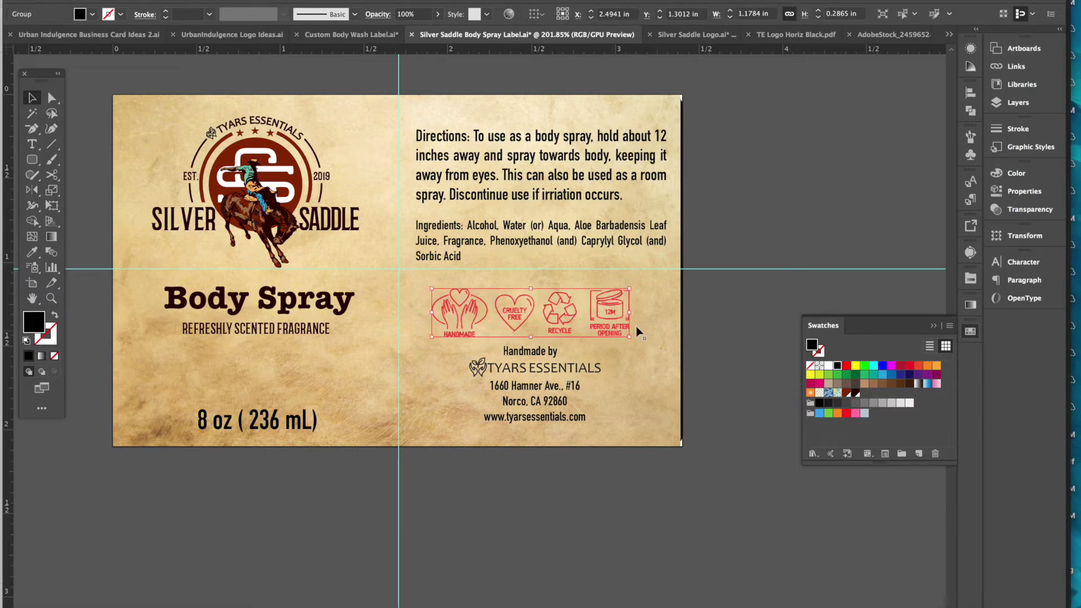
click(732, 322)
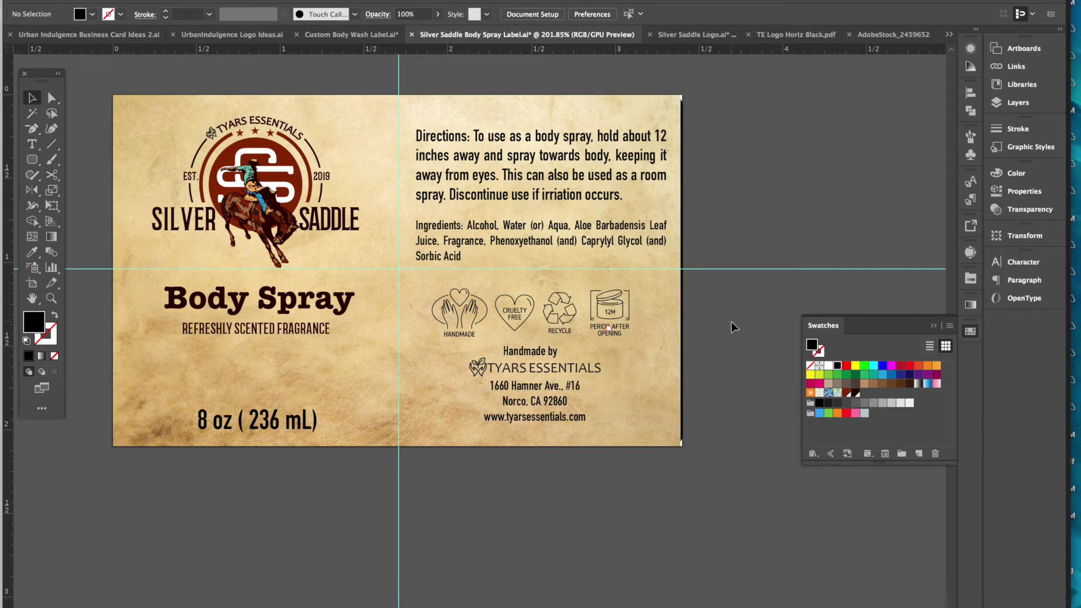
- Enlarge the TYARS ESSENTIALS maker logo and nudge it slightly left
click(572, 371)
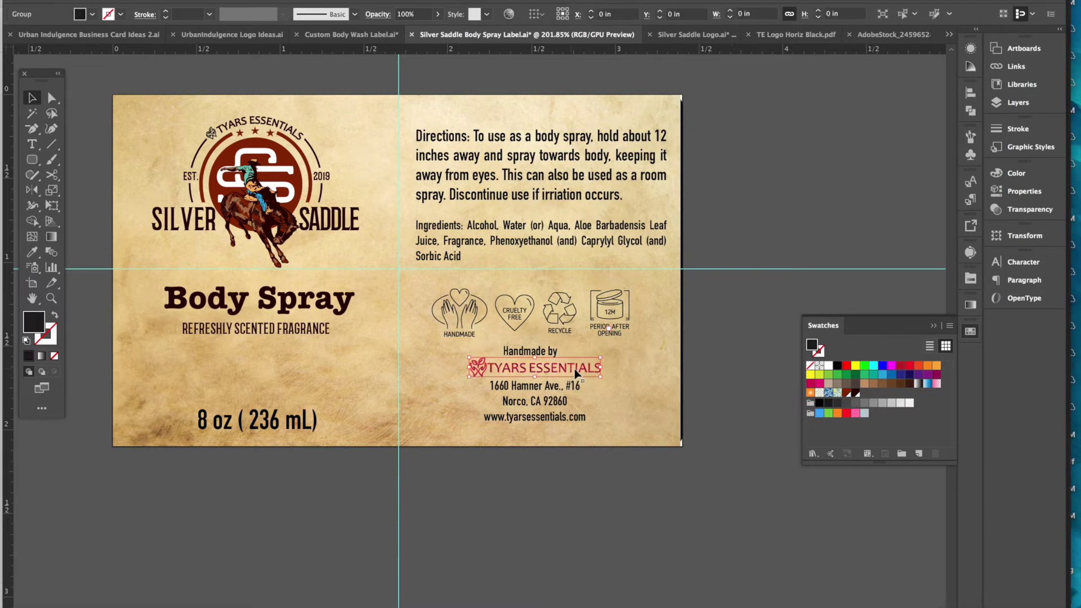
drag(602, 379, 620, 389)
click(722, 411)
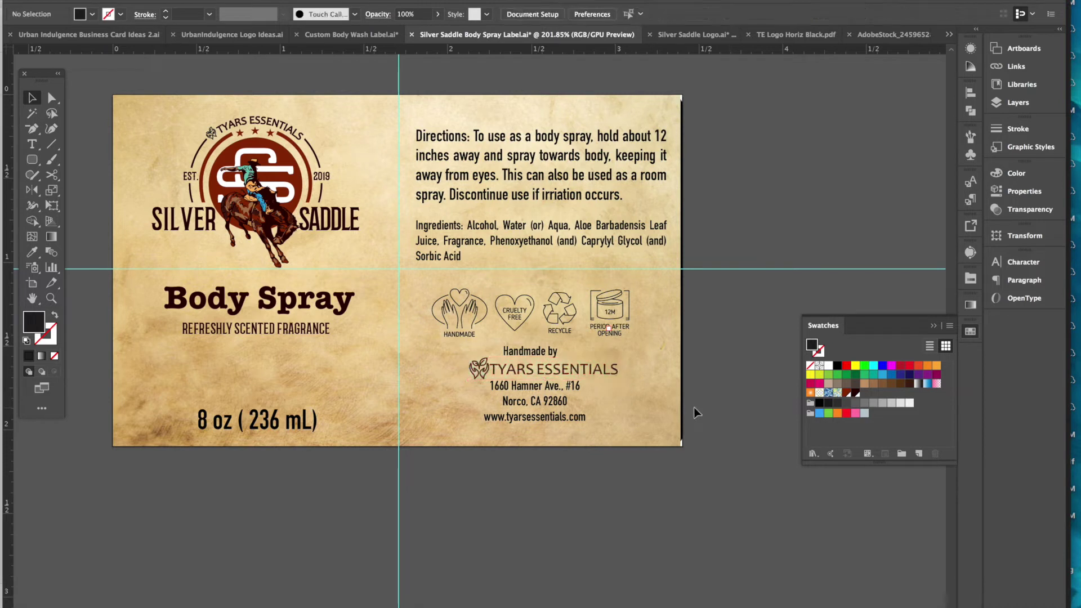
drag(527, 375, 520, 375)
click(746, 406)
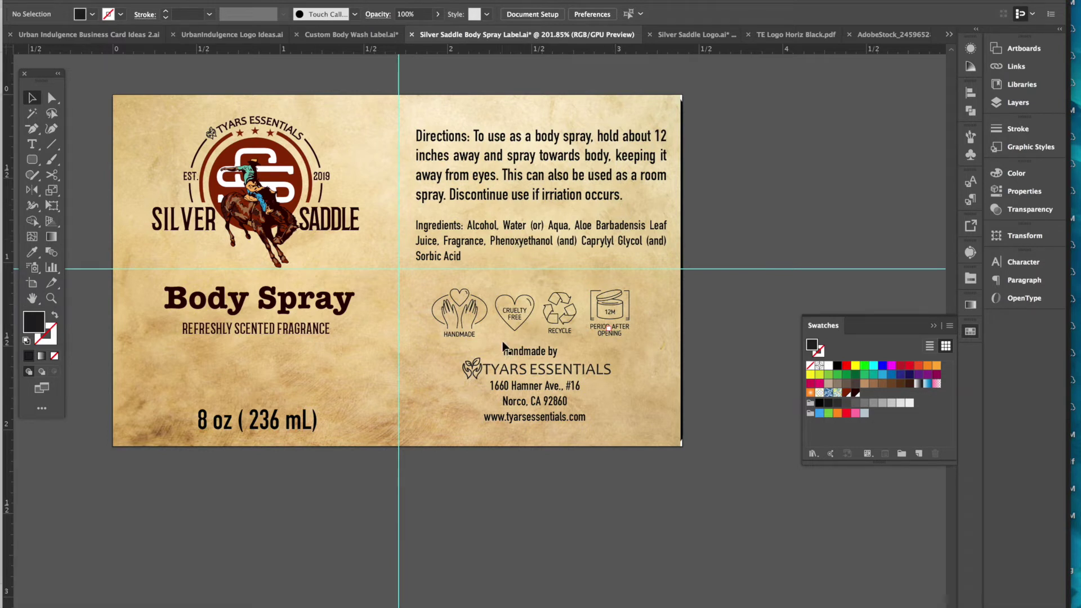
- Centre the right-column text, badge icons and address horizontally, leaving the parchment background out
click(518, 329)
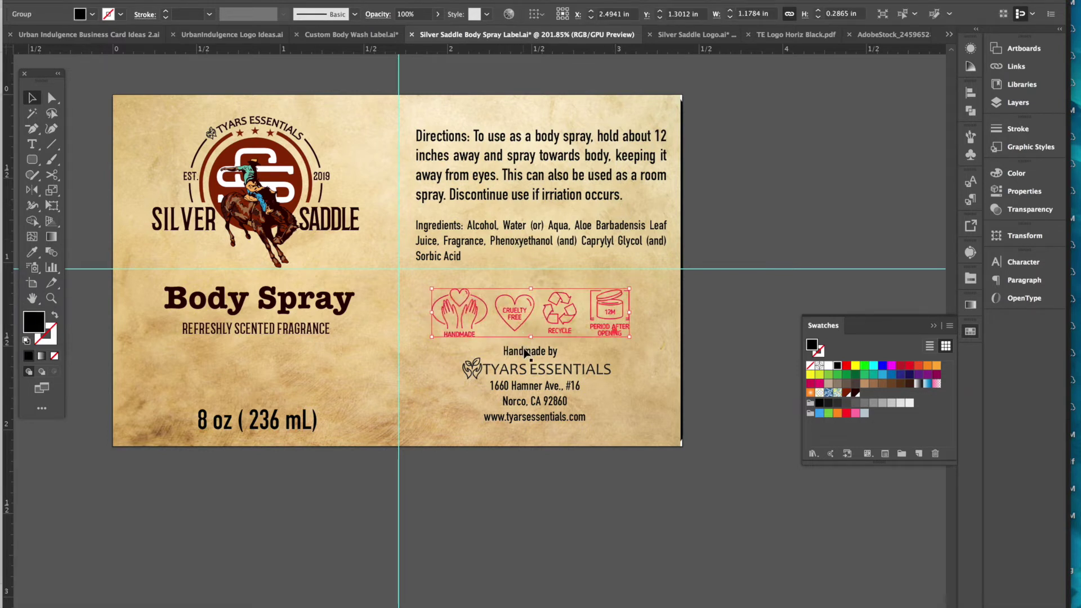
click(525, 352)
drag(518, 85, 555, 420)
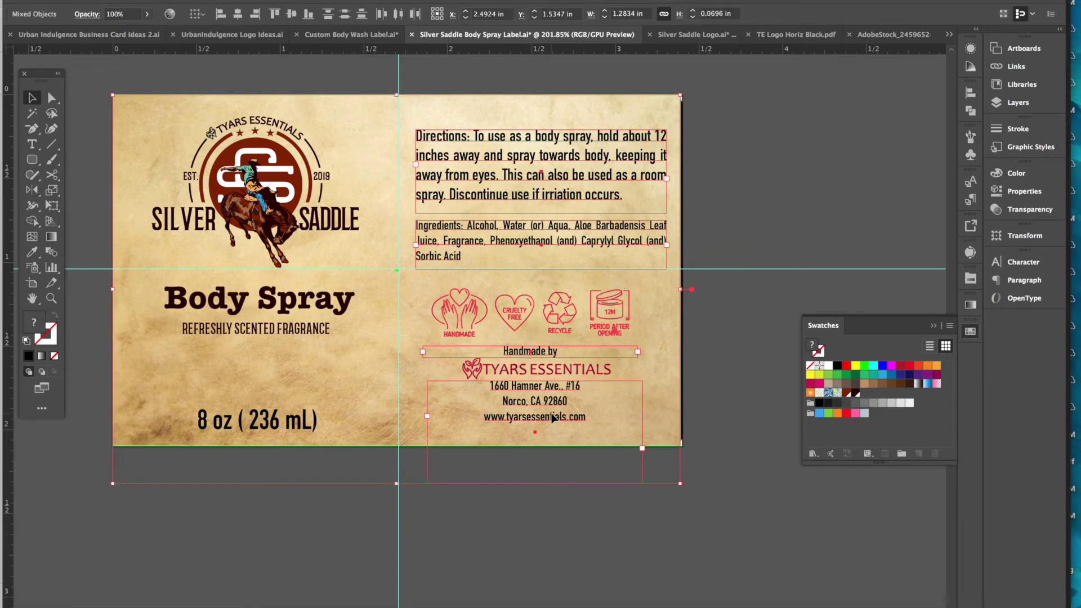
shift+click(425, 124)
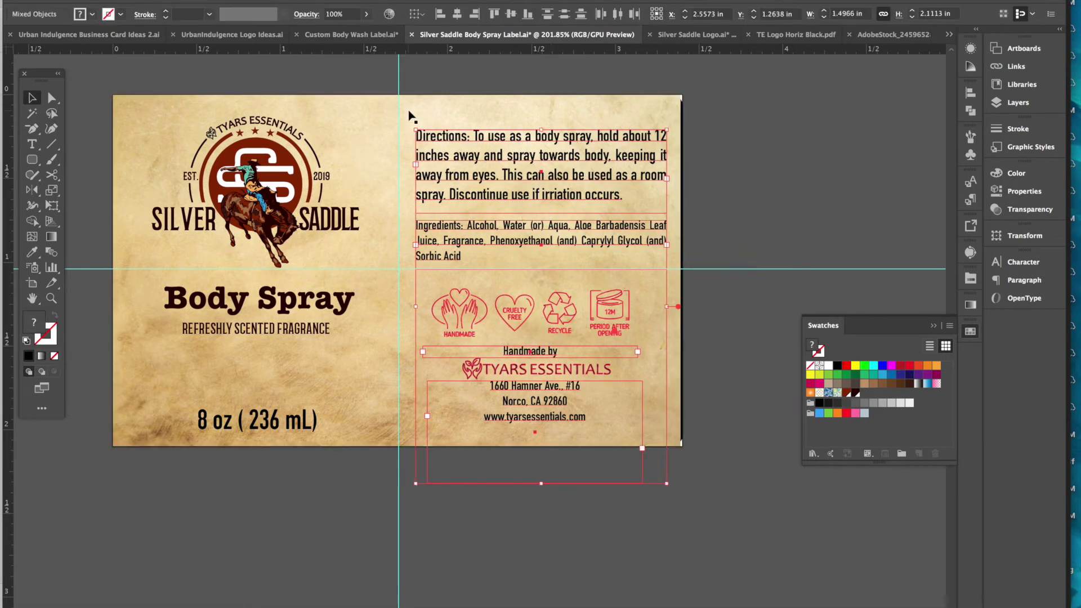
click(459, 15)
click(458, 15)
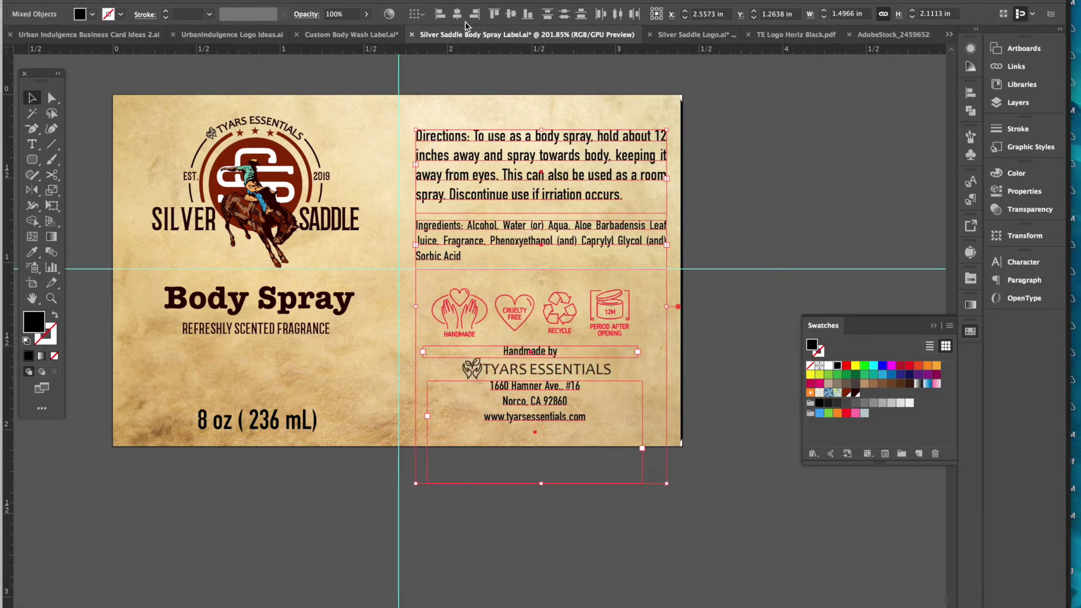
click(457, 14)
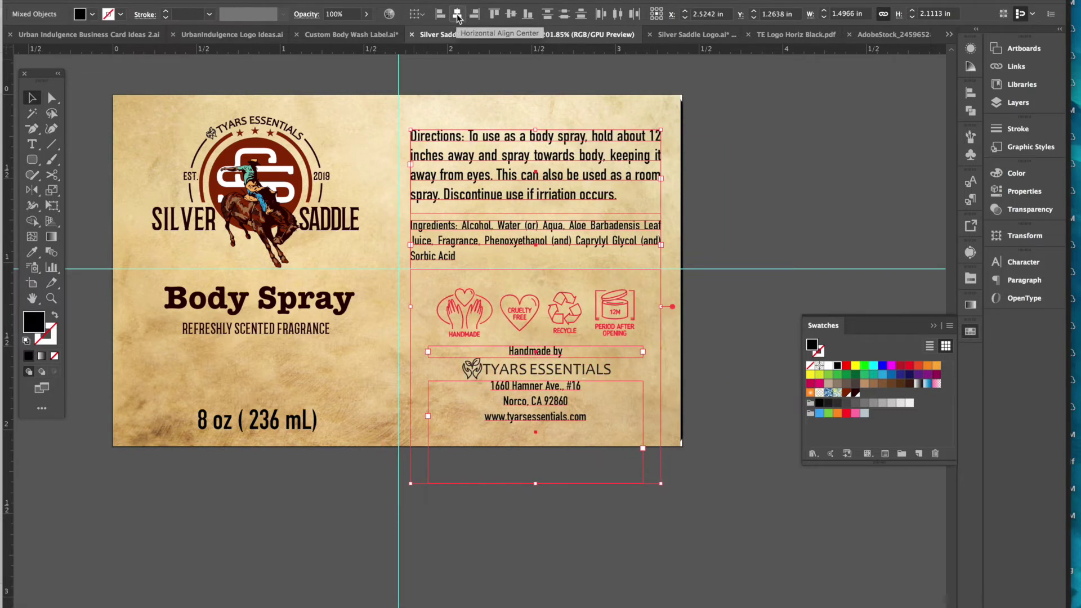
click(458, 14)
click(726, 358)
- Shift the TYARS ESSENTIALS logo slightly right to sit with the centred column
click(593, 370)
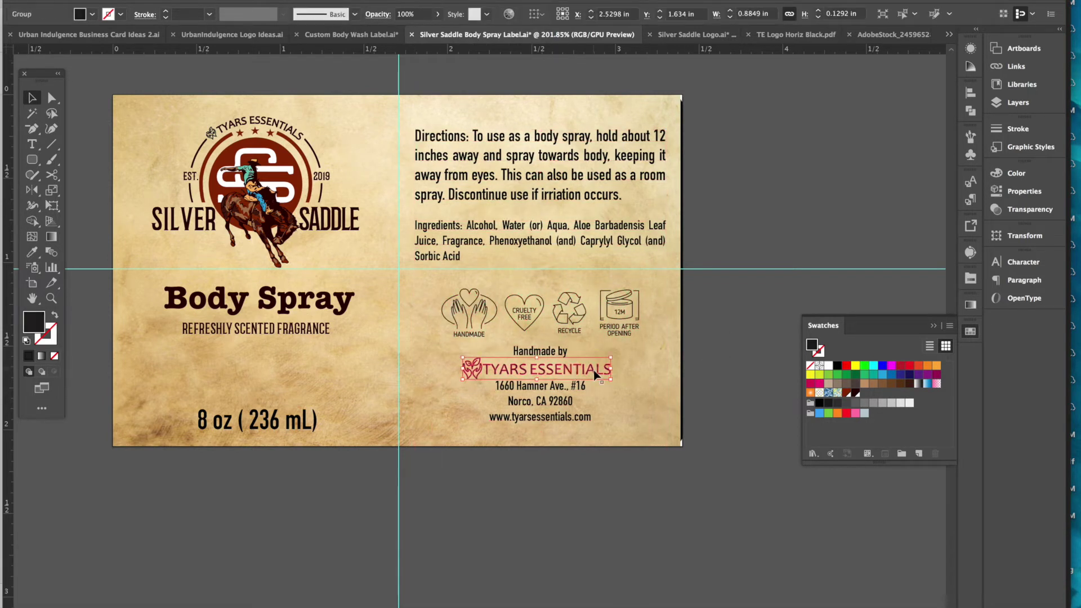
click(595, 371)
drag(596, 372, 599, 373)
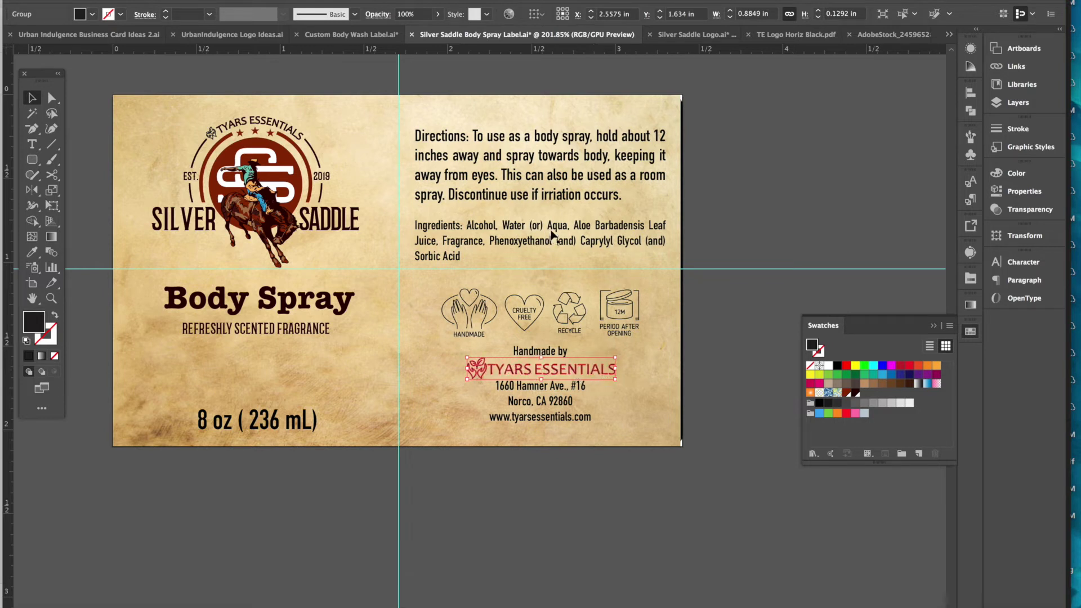
click(711, 421)
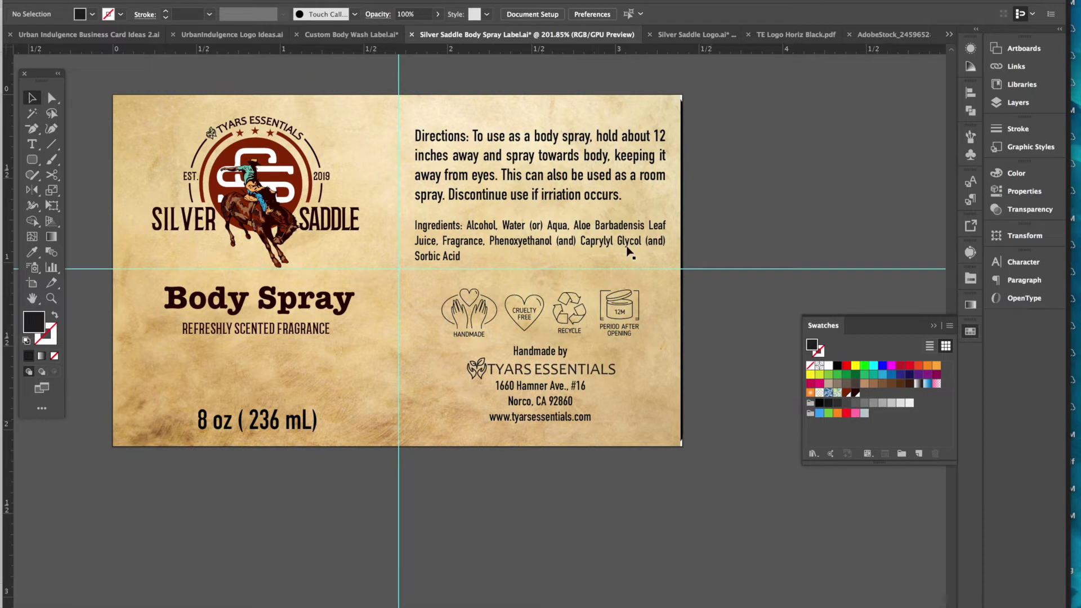
- Horizontally centre the Silver Saddle logo, Body Spray title, REFRESHLY SCENTED FRAGRANCE tagline and 8 oz line
click(220, 172)
shift+click(230, 309)
shift+click(227, 332)
shift+click(231, 420)
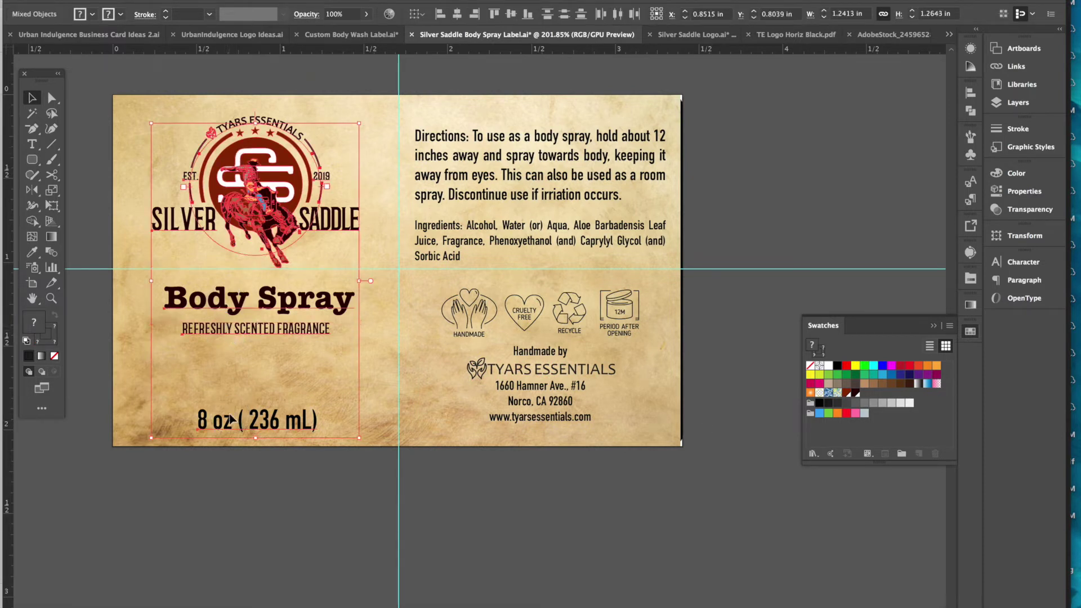
click(457, 18)
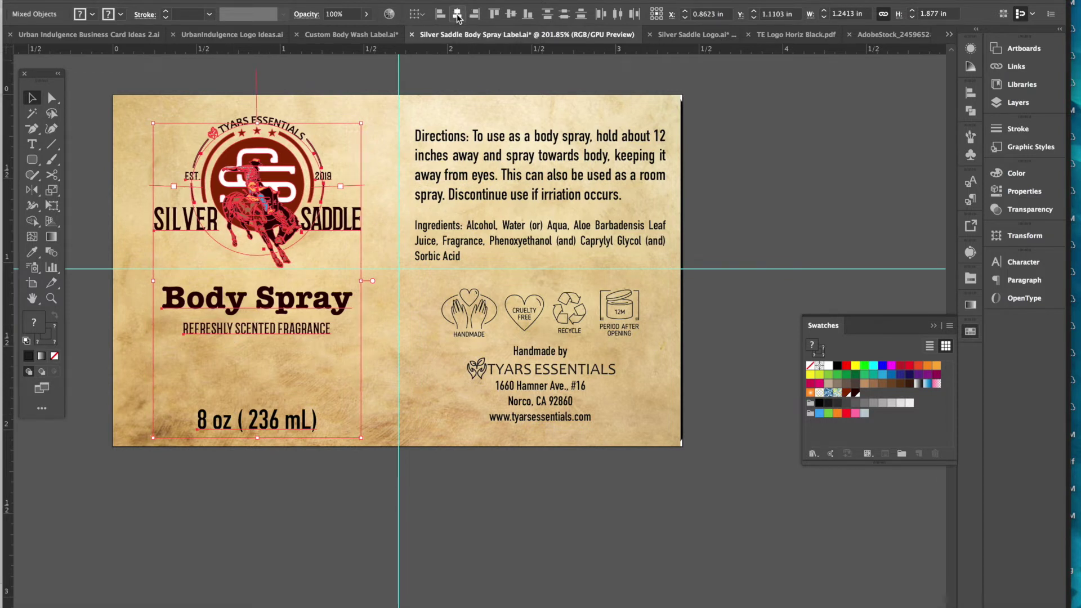
click(765, 178)
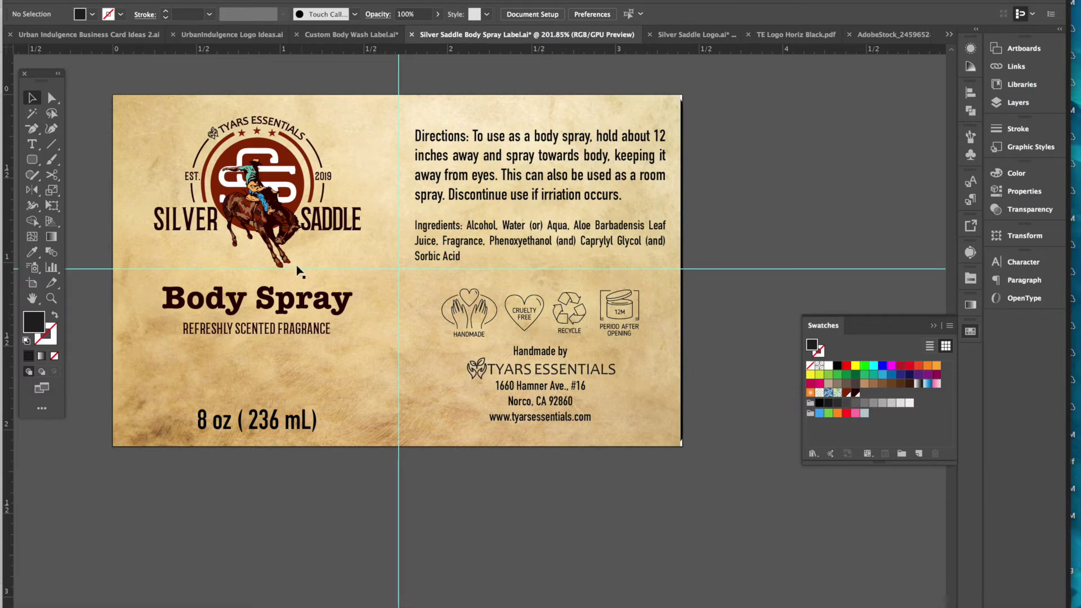
- Select the SADDLE text inside the Silver Saddle logo with Direct Selection
click(354, 228)
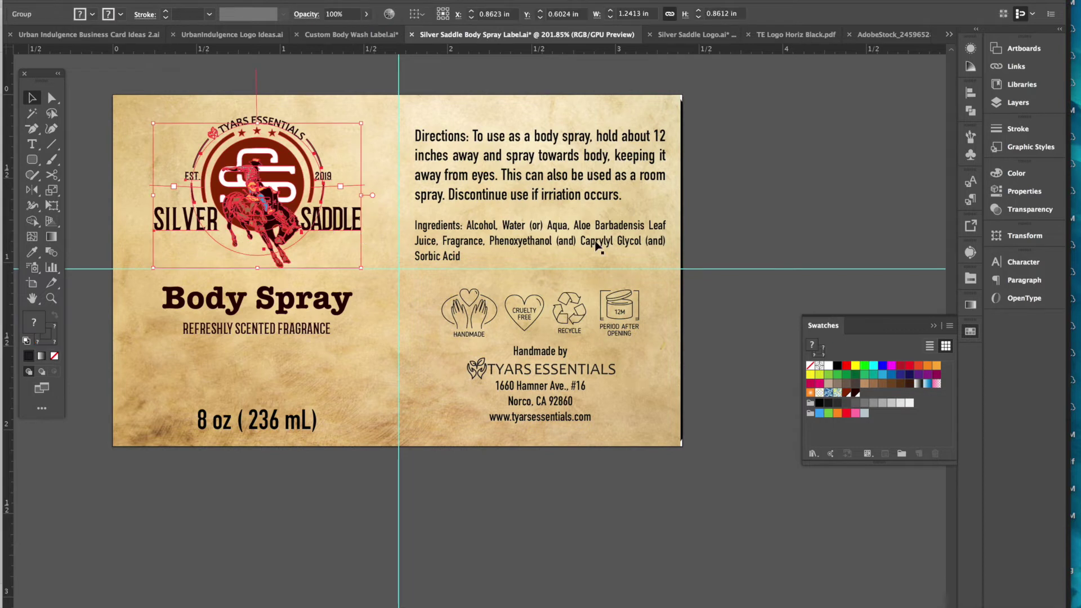
click(760, 165)
key(a)
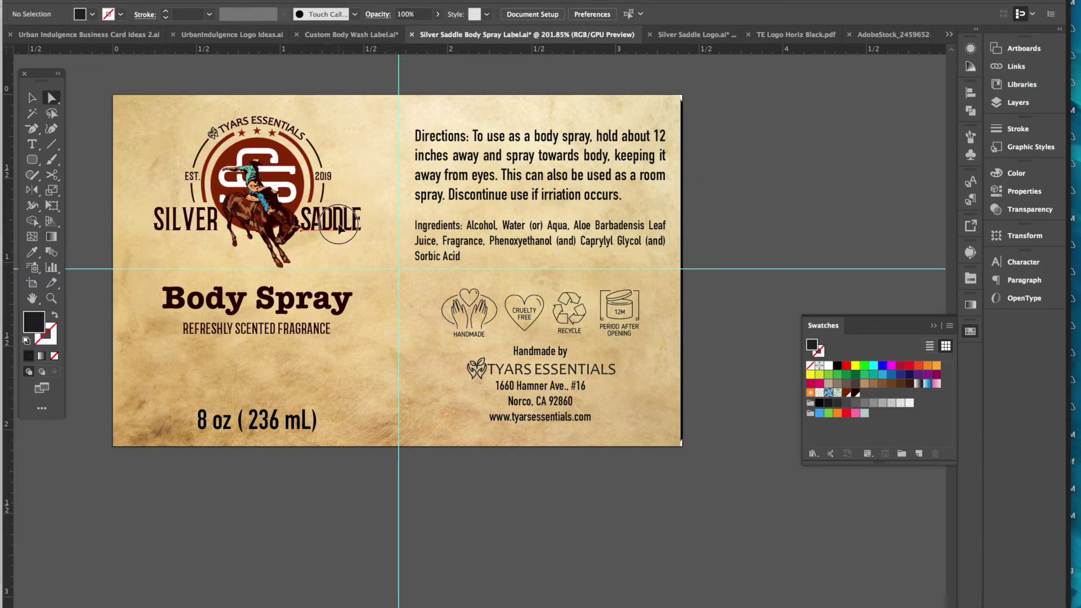
click(340, 228)
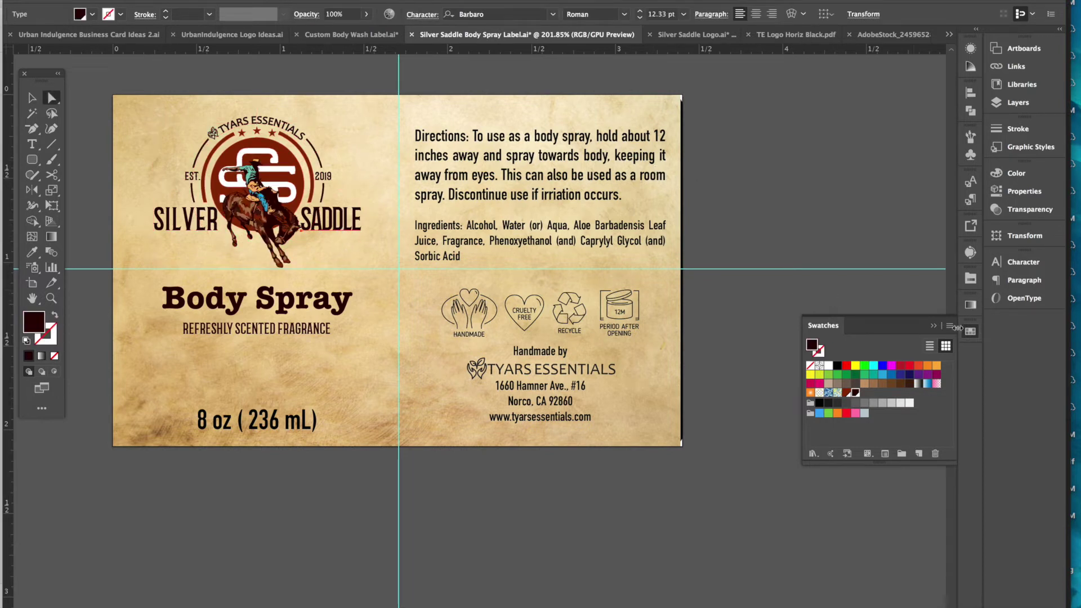
click(935, 328)
click(970, 331)
- Fill the Body Spray, 8 oz, address, Handmade by, Ingredients and Directions text with dark brown
click(277, 309)
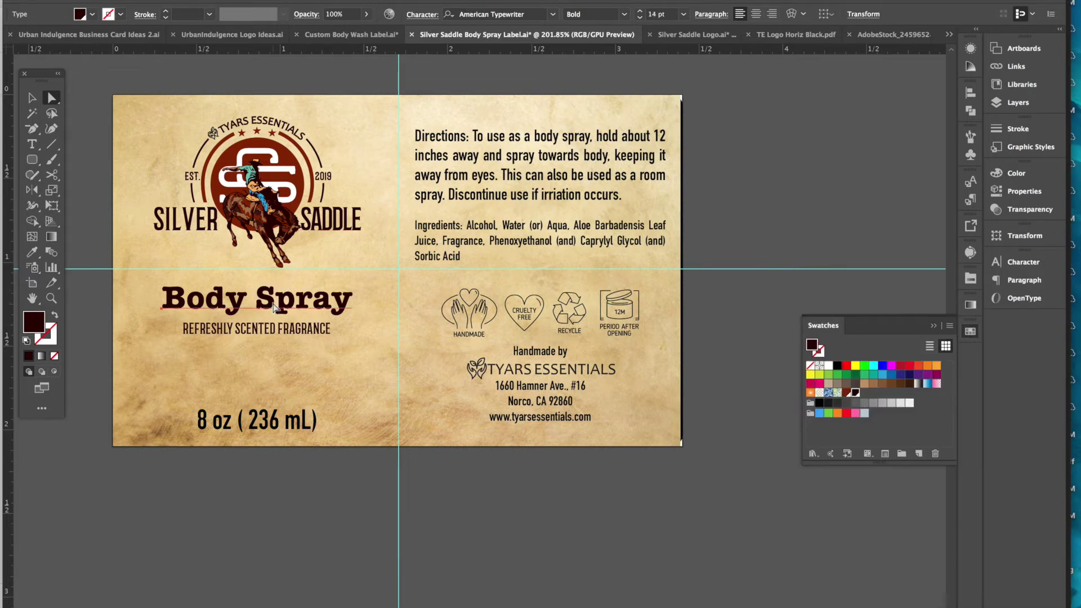
shift+click(269, 424)
shift+click(534, 416)
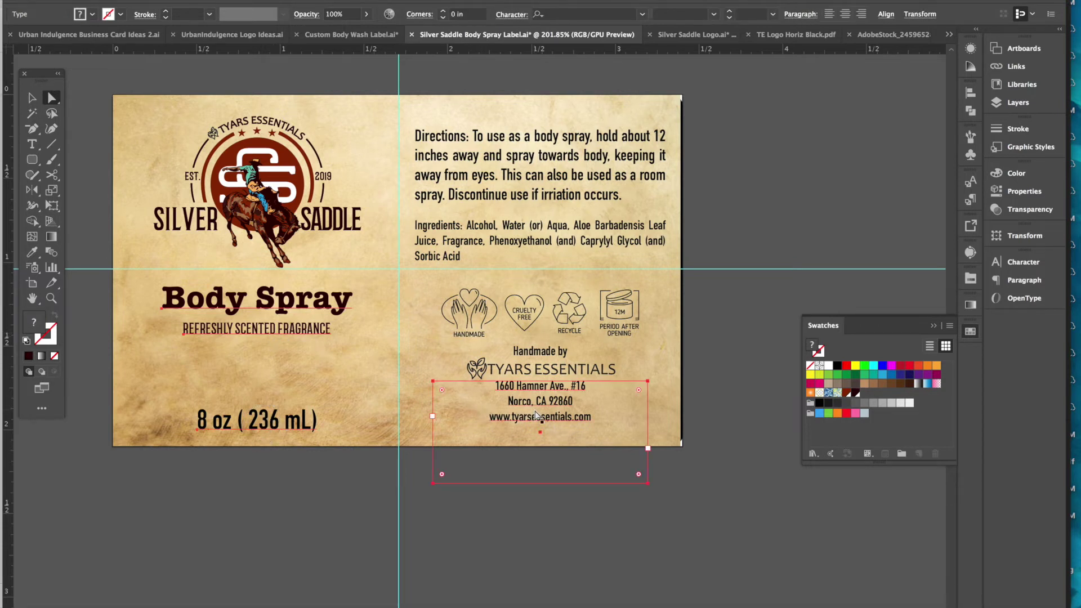
shift+click(539, 356)
shift+click(537, 246)
shift+click(537, 194)
click(856, 392)
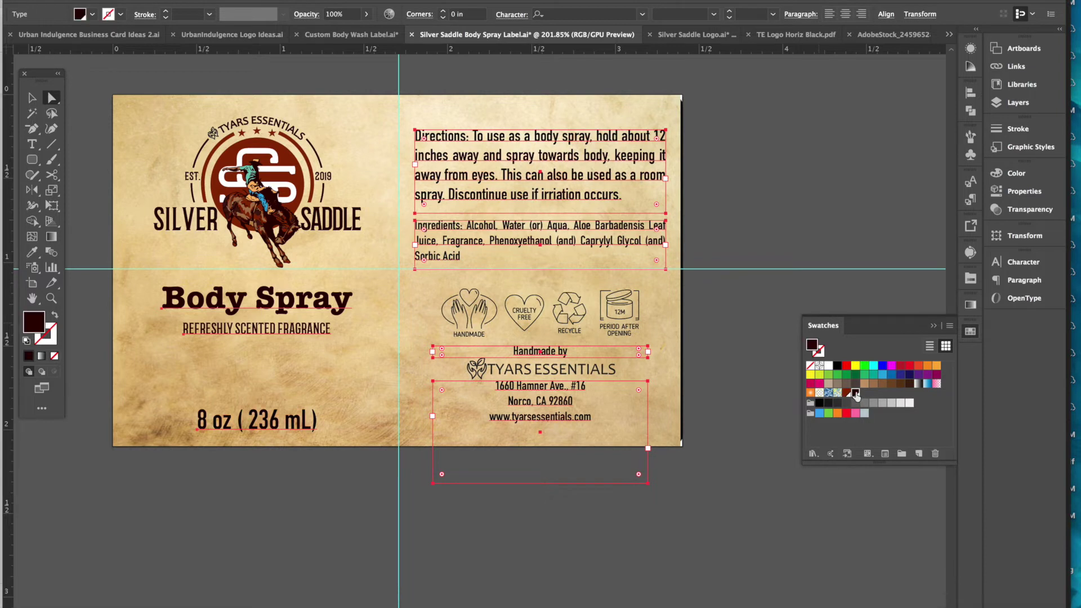
click(746, 406)
- Fill the care icons and the TYARS ESSENTIALS maker logo with the same dark brown
key(v)
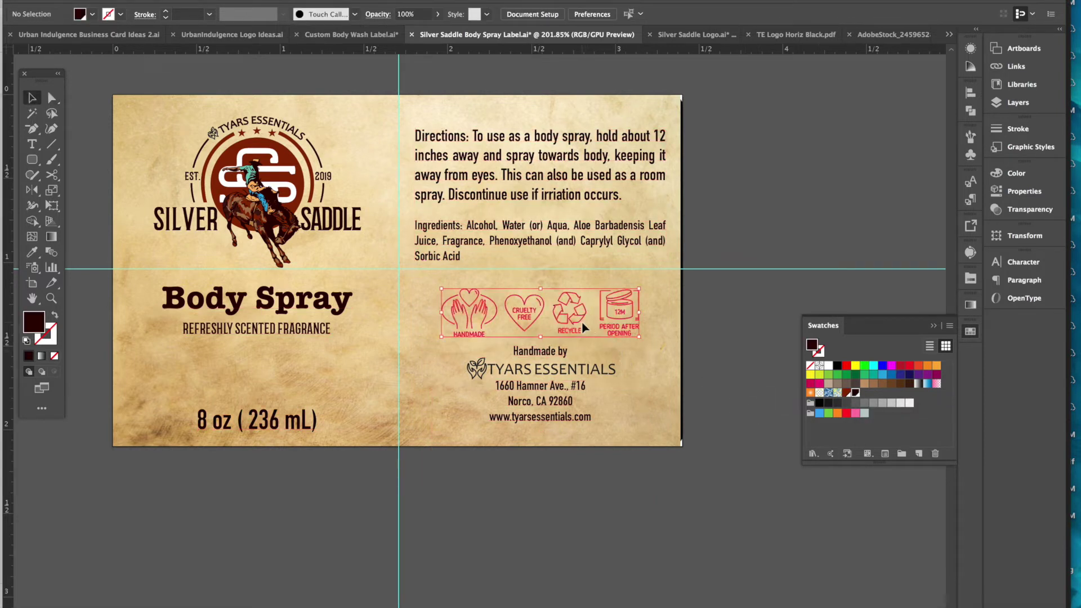
click(584, 328)
click(856, 393)
click(589, 370)
click(856, 394)
click(742, 401)
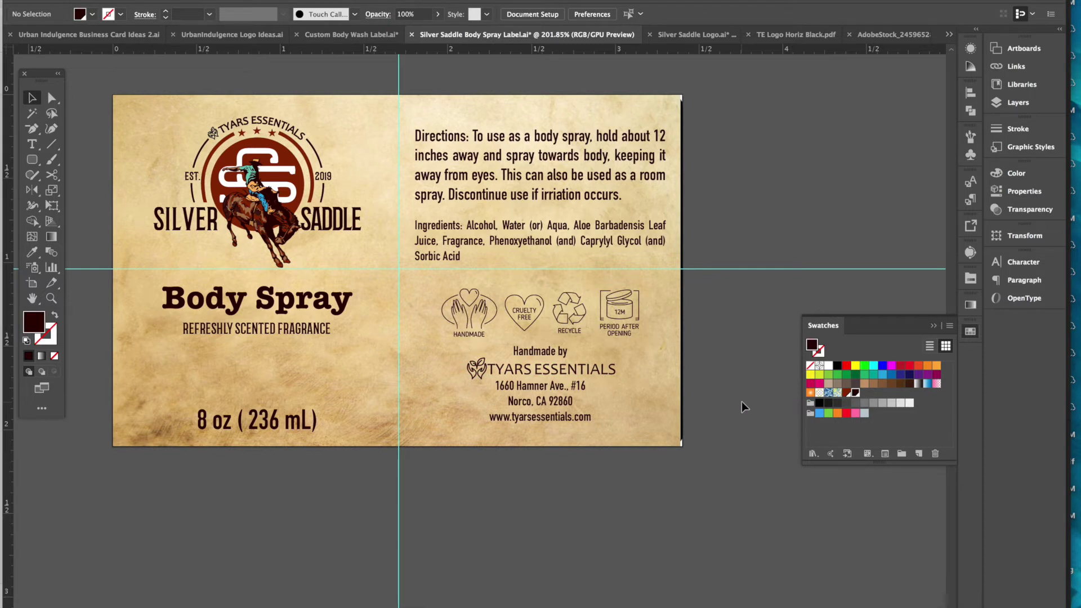
click(565, 235)
- Move the Directions text lower toward Ingredients, undoing an initial move of both blocks
drag(565, 235, 565, 254)
drag(558, 198, 590, 221)
key(ctrl+z)
click(743, 174)
click(724, 174)
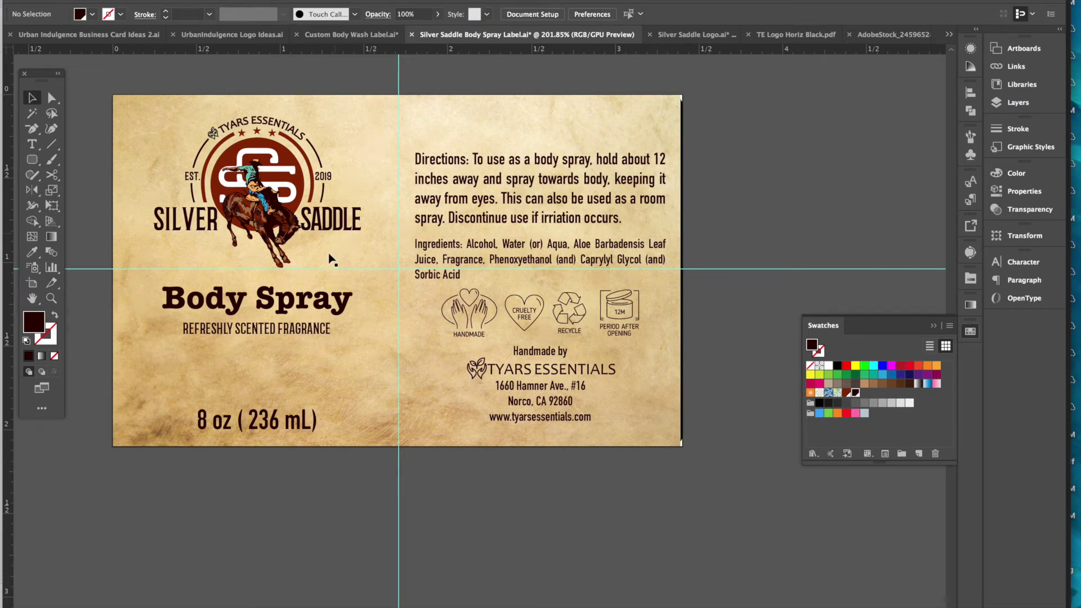
key(a)
click(301, 307)
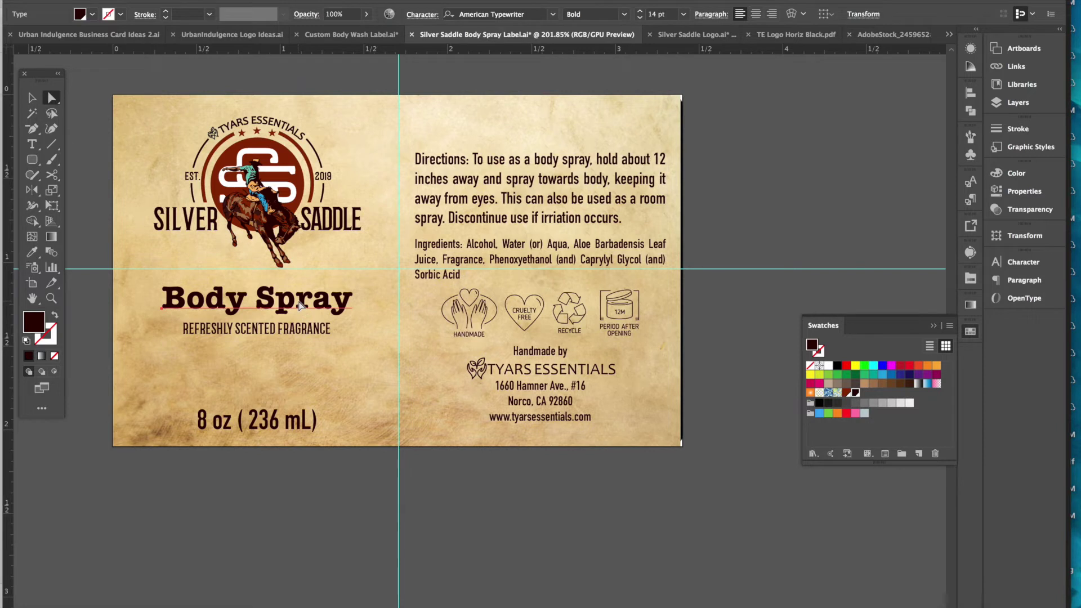
- Duplicate the Body Spray title to the top right and retype it as 'EVERY MAN SHOULD / FEEL LIKE A COWBOY.'
mouse_move(302, 307)
mouse_down()
mouse_move(555, 169)
mouse_move(587, 135)
mouse_up()
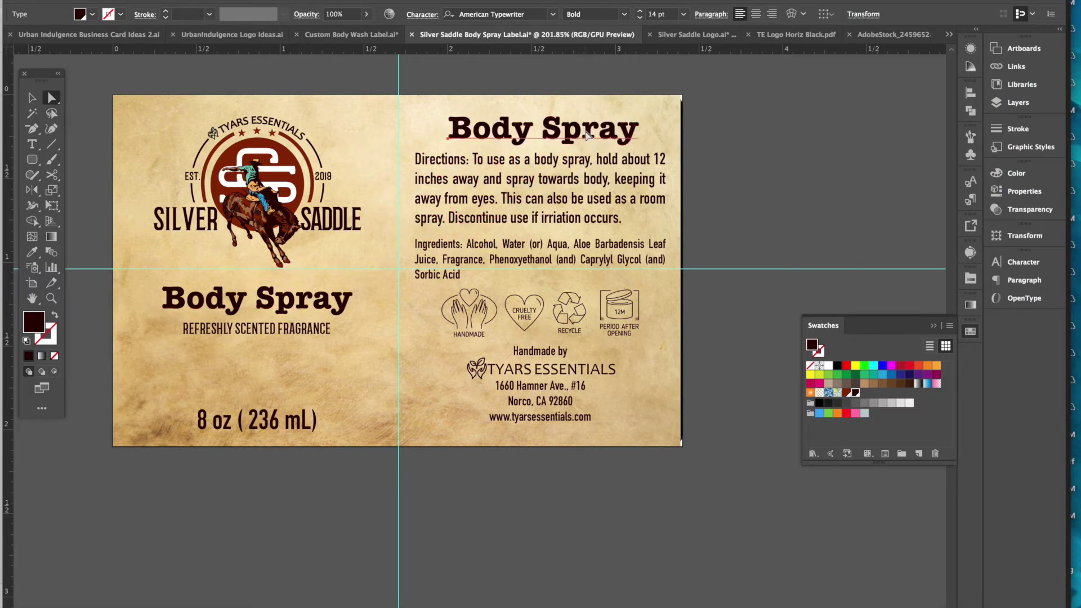
triple_click(587, 133)
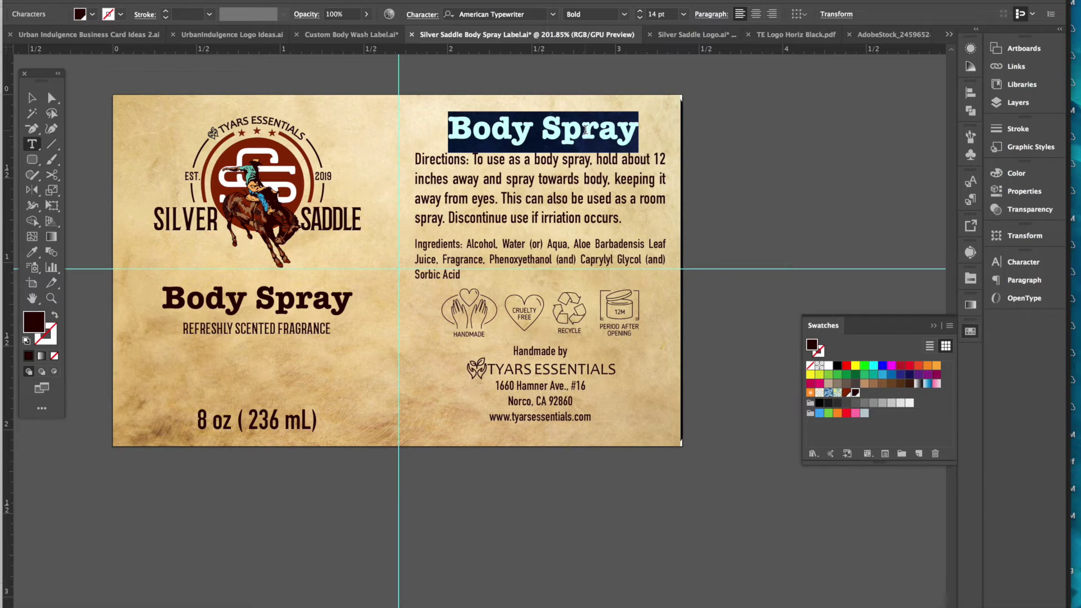
text(E)
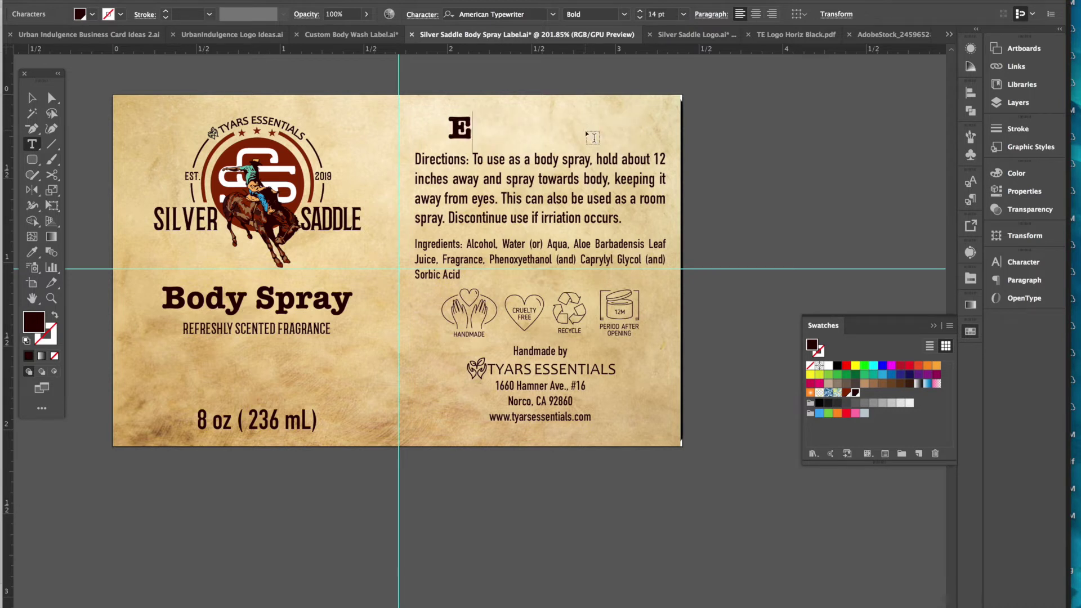
text(VERY)
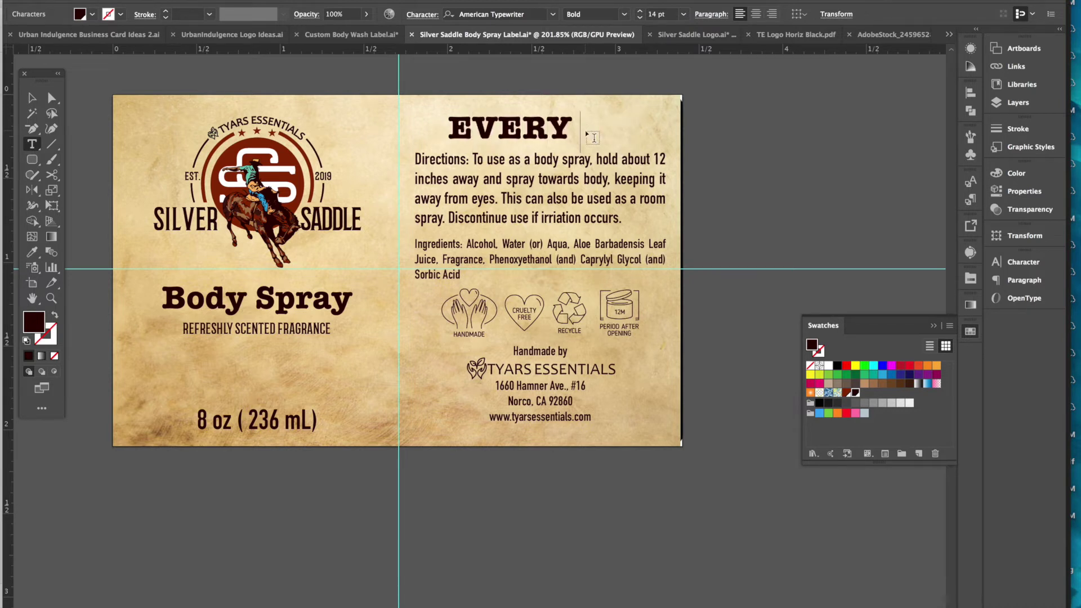
text( MAN)
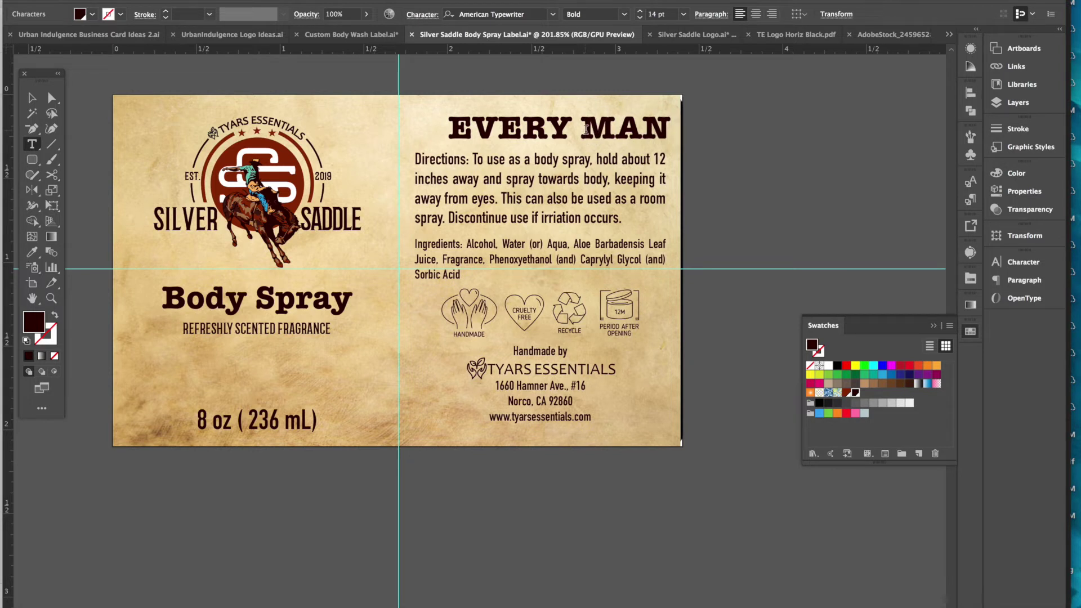
text( SHOULD)
key(Return)
text(FEEL)
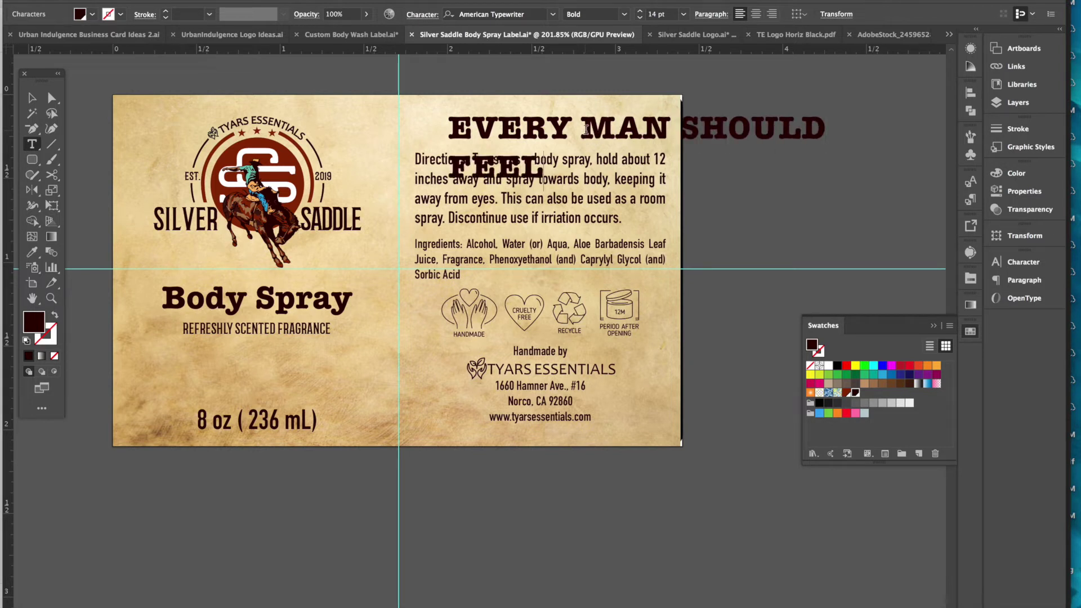
text( LIKE A COWBOY!)
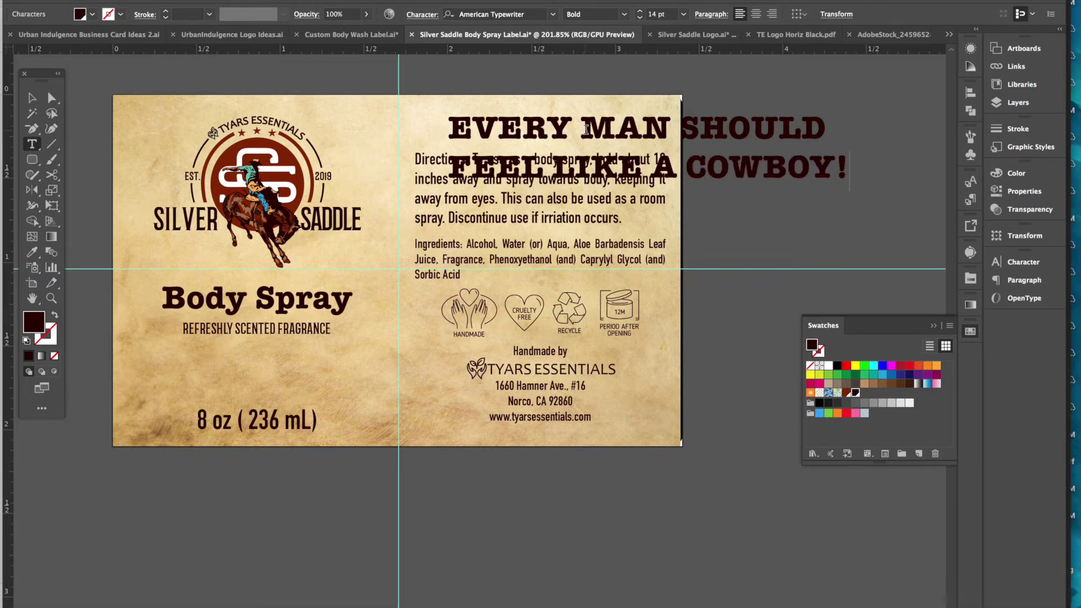
key(BackSpace)
text(.)
- Set the new heading to 8 pt and place it above the Directions text
key(ctrl+a)
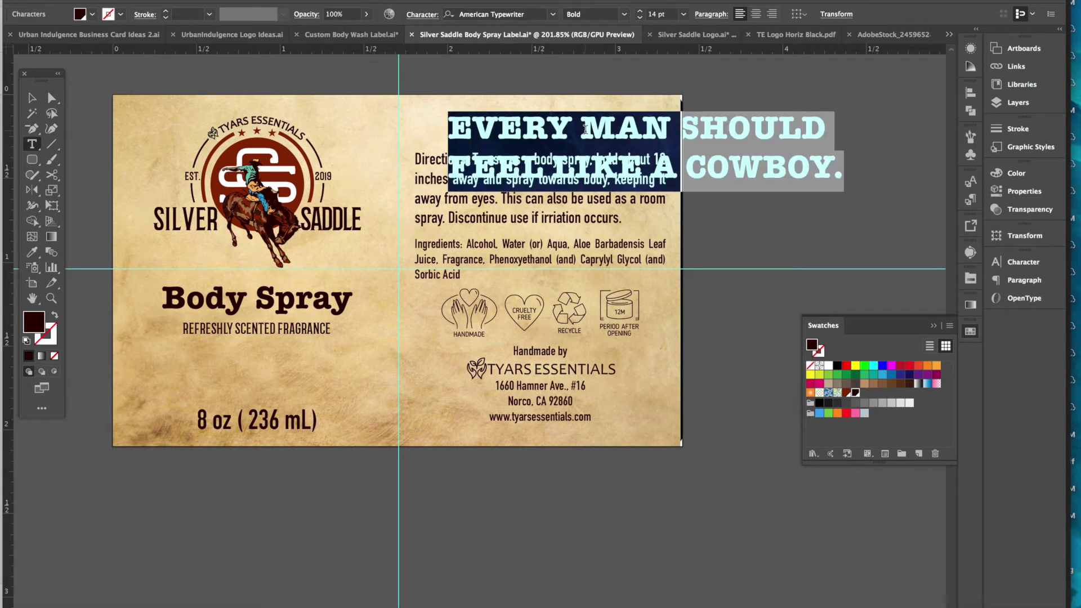
click(1023, 262)
click(851, 335)
click(851, 335)
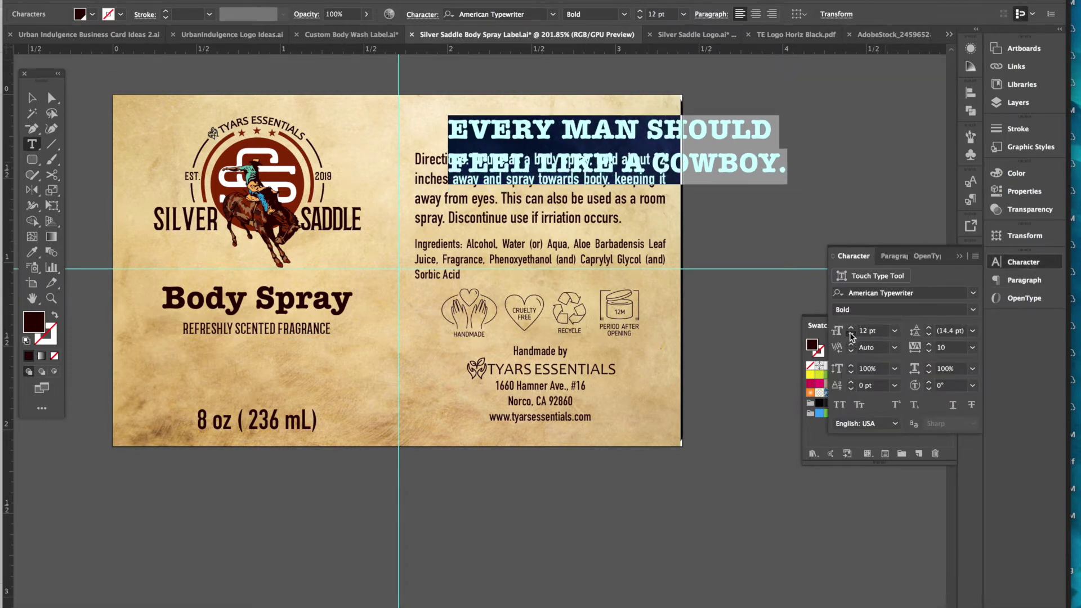
click(851, 335)
click(851, 335)
click(851, 335)
click(851, 335)
click(851, 335)
click(851, 336)
click(851, 335)
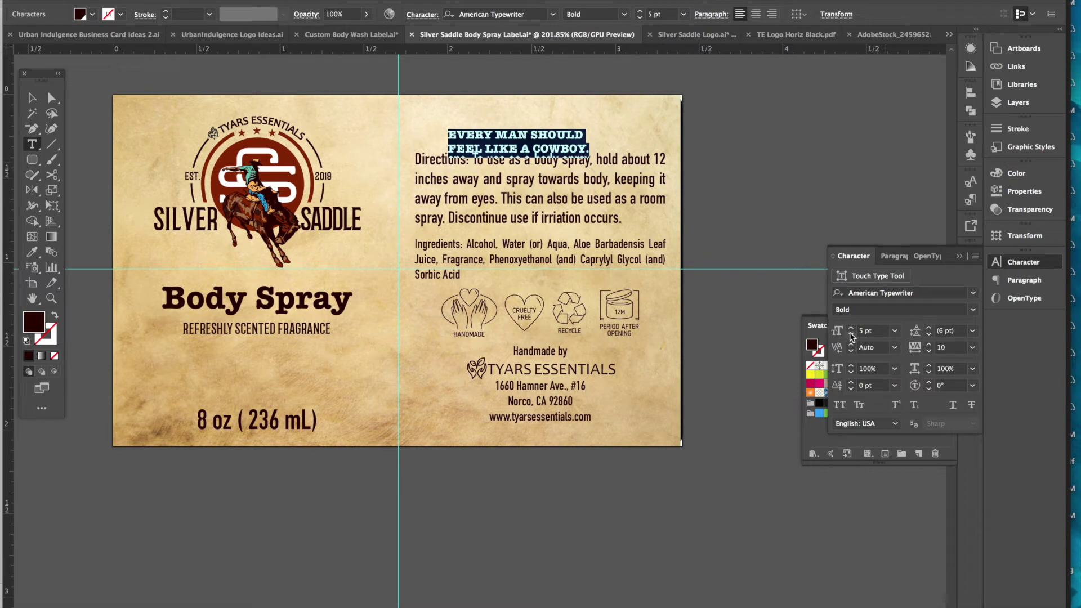
click(851, 327)
click(851, 327)
click(851, 328)
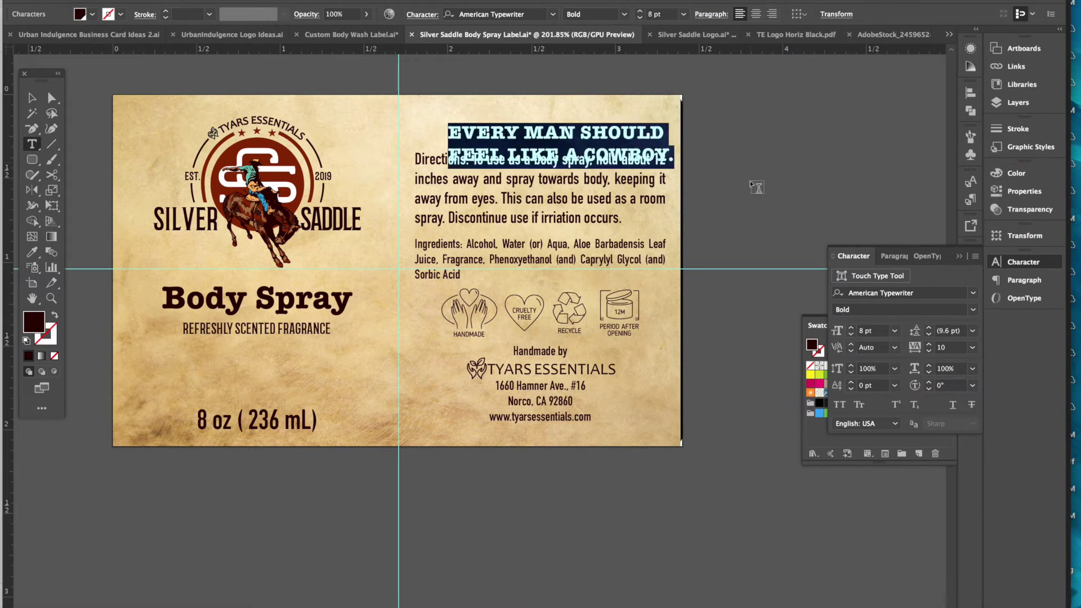
click(32, 97)
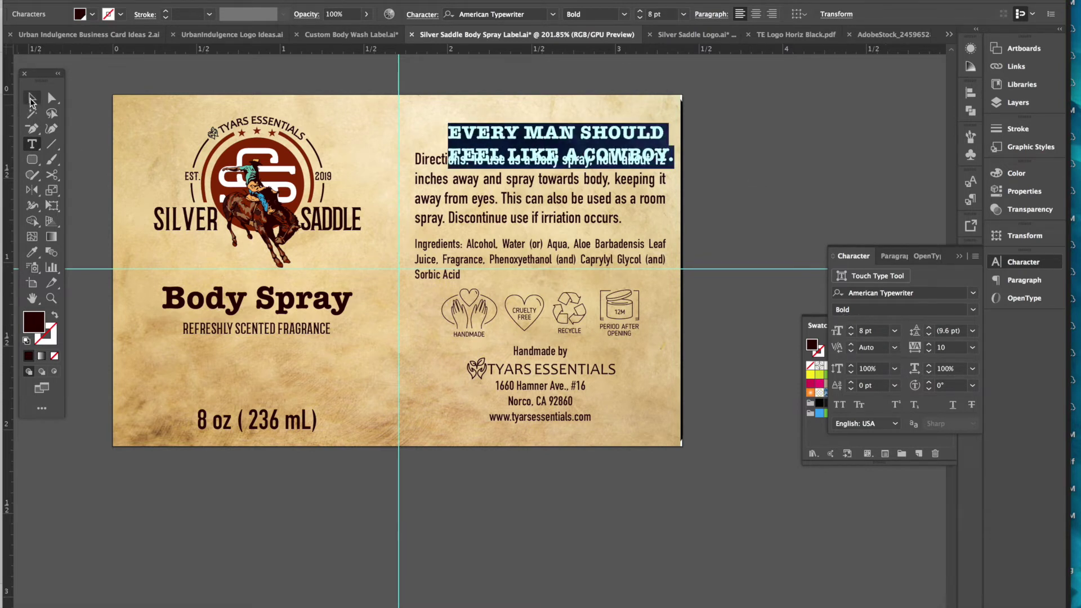
click(693, 113)
drag(635, 149, 624, 140)
- Tighten the Ingredients text leading to 6 pt
click(565, 212)
click(555, 262)
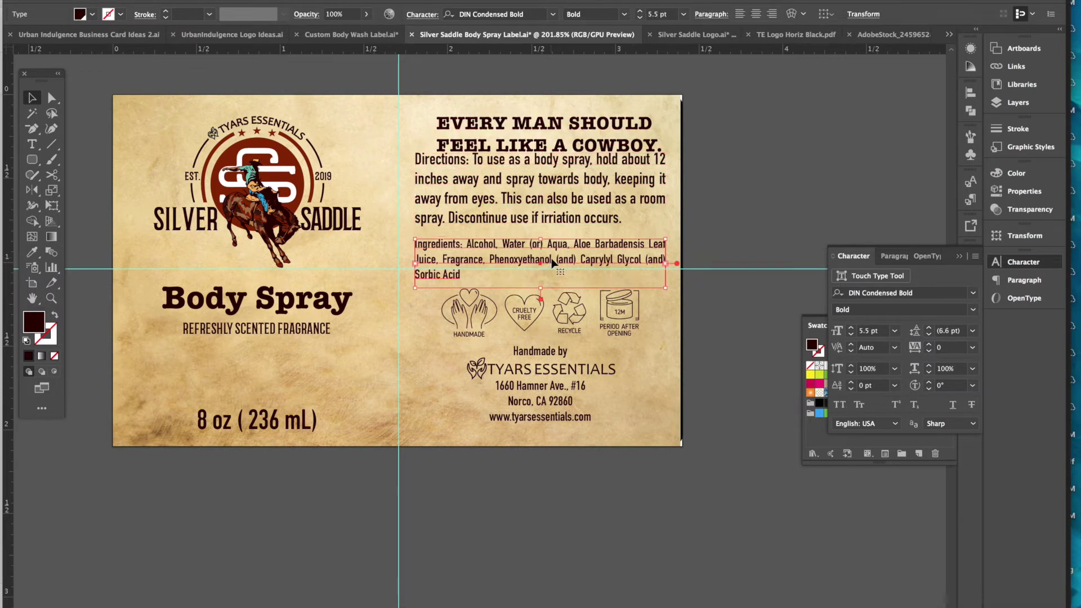
click(930, 335)
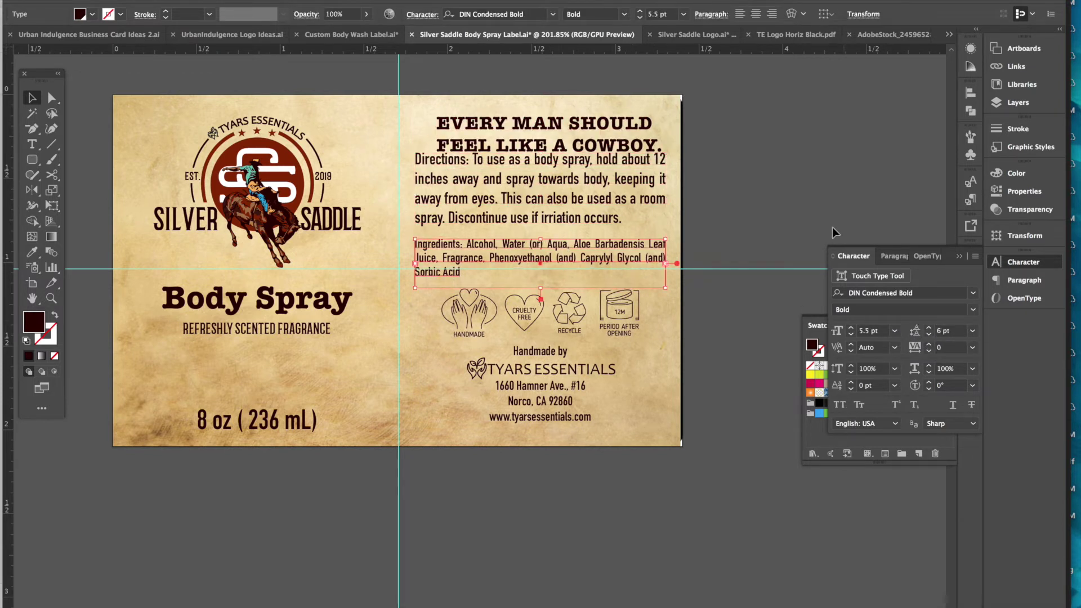
click(593, 292)
- Nudge the care icons down and select the Handmade by, logo and address group
click(526, 325)
key(Down)
key(Down)
key(Down)
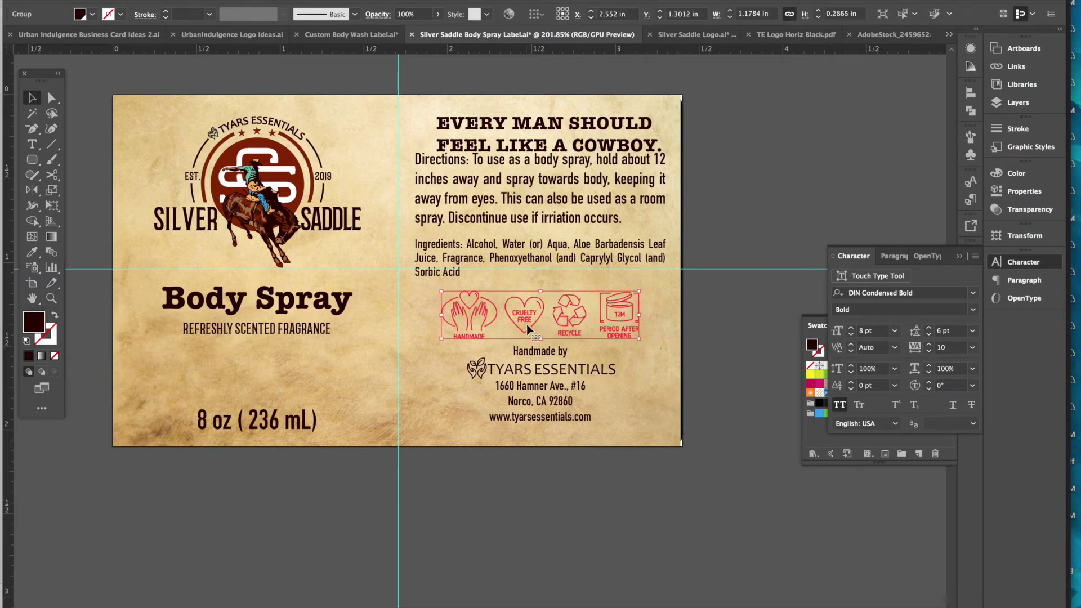
click(534, 353)
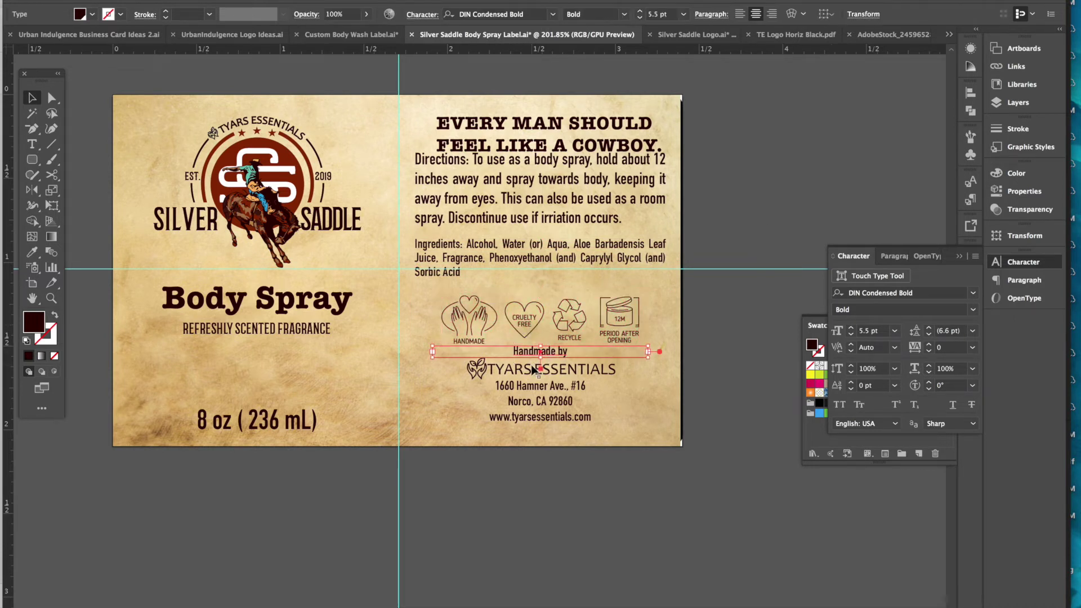
shift+click(534, 372)
shift+click(529, 401)
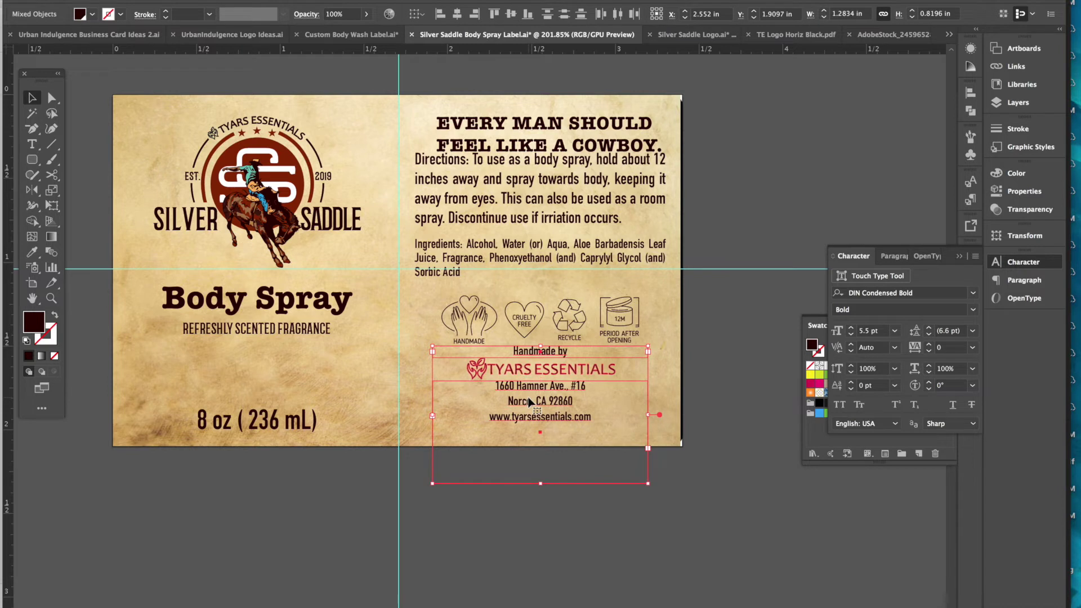
click(549, 485)
- Enlarge the website URL line to 7 pt
click(548, 483)
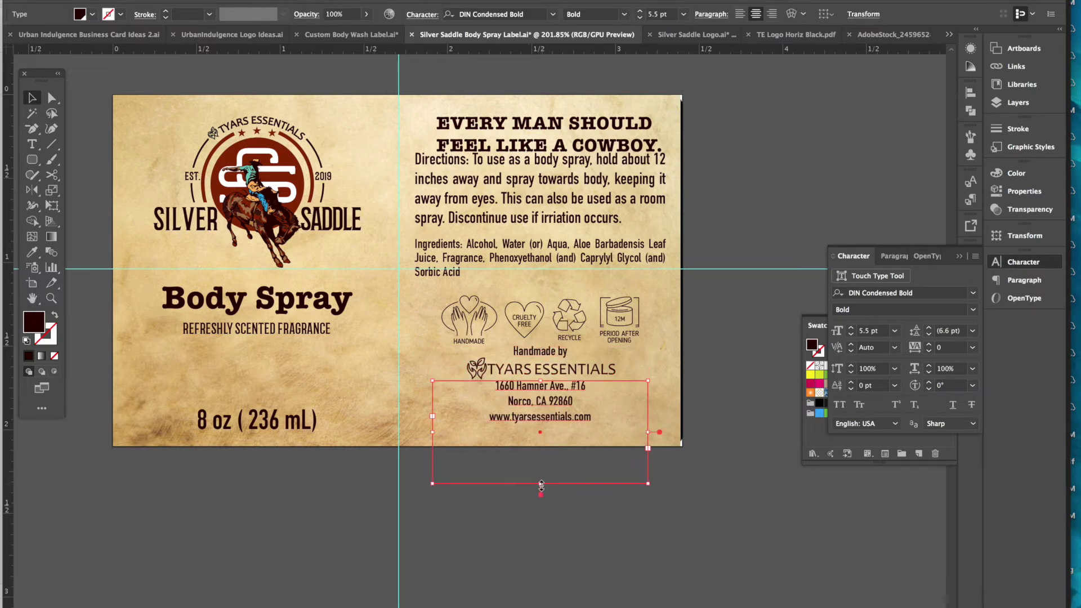
triple_click(563, 416)
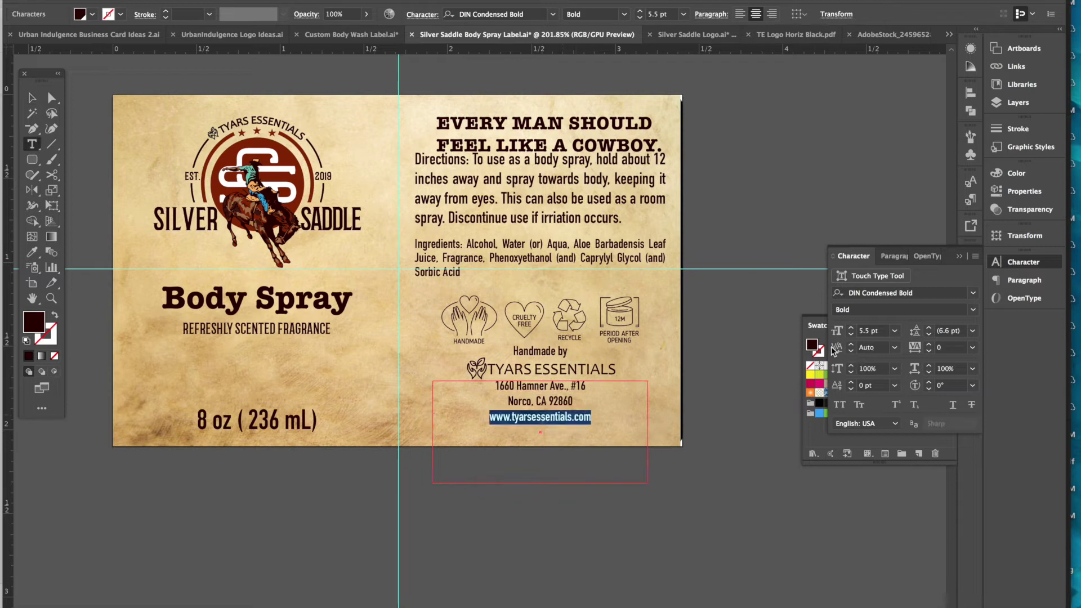
click(854, 330)
text(7)
key(Return)
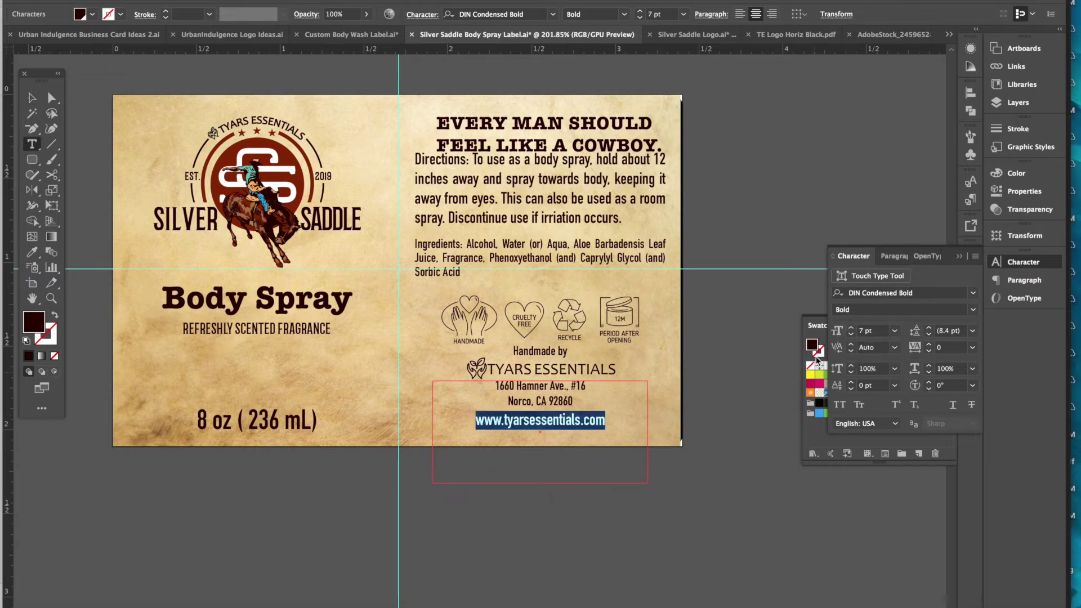
ctrl+click(711, 439)
- Set the leading of all three address lines to 6 pt
triple_click(556, 420)
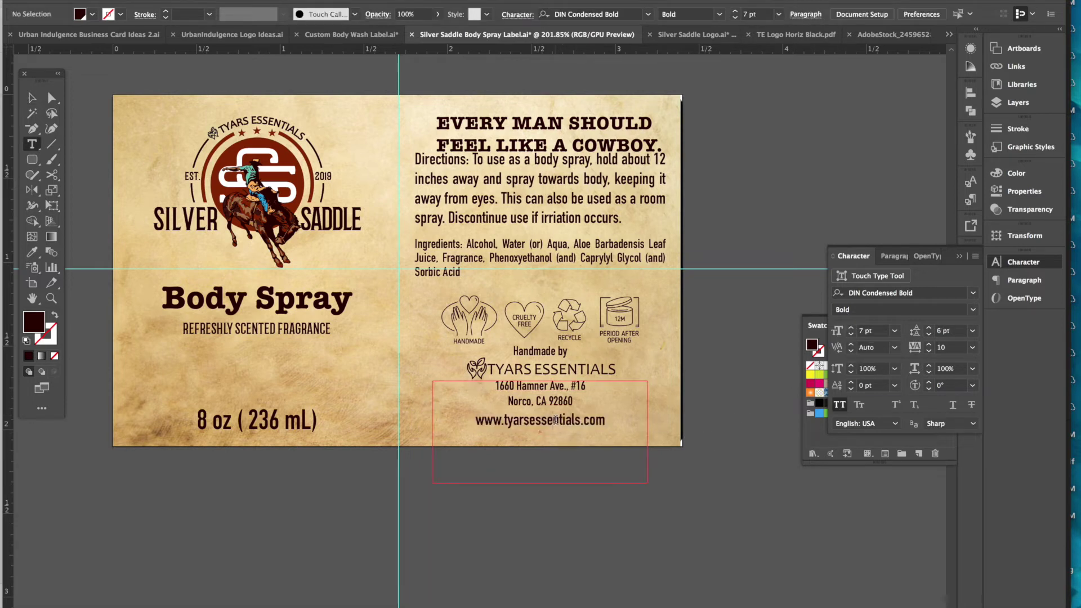
key(ctrl+a)
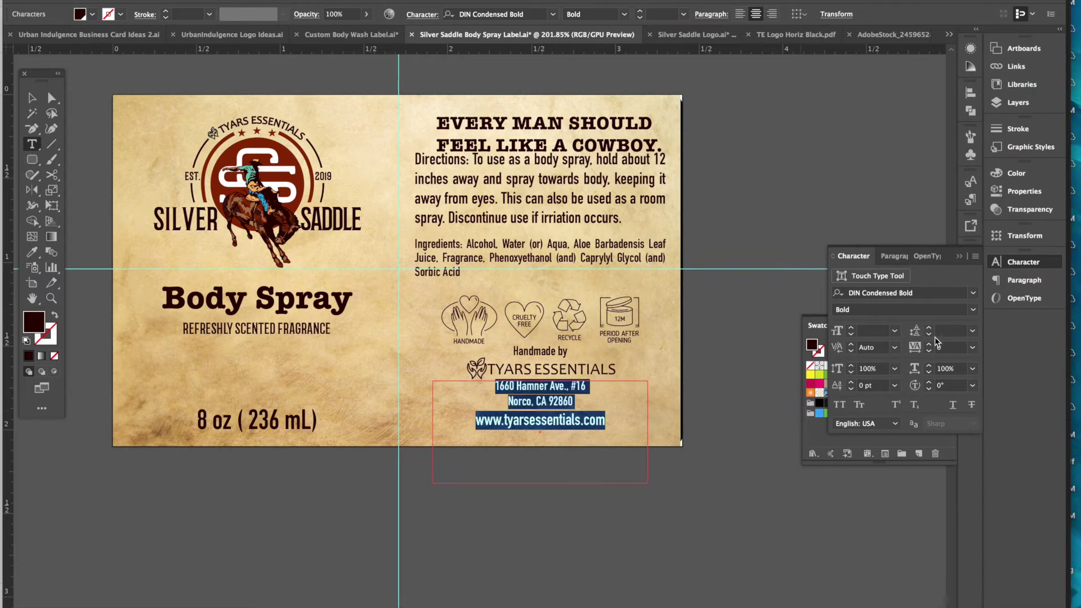
click(929, 334)
click(929, 336)
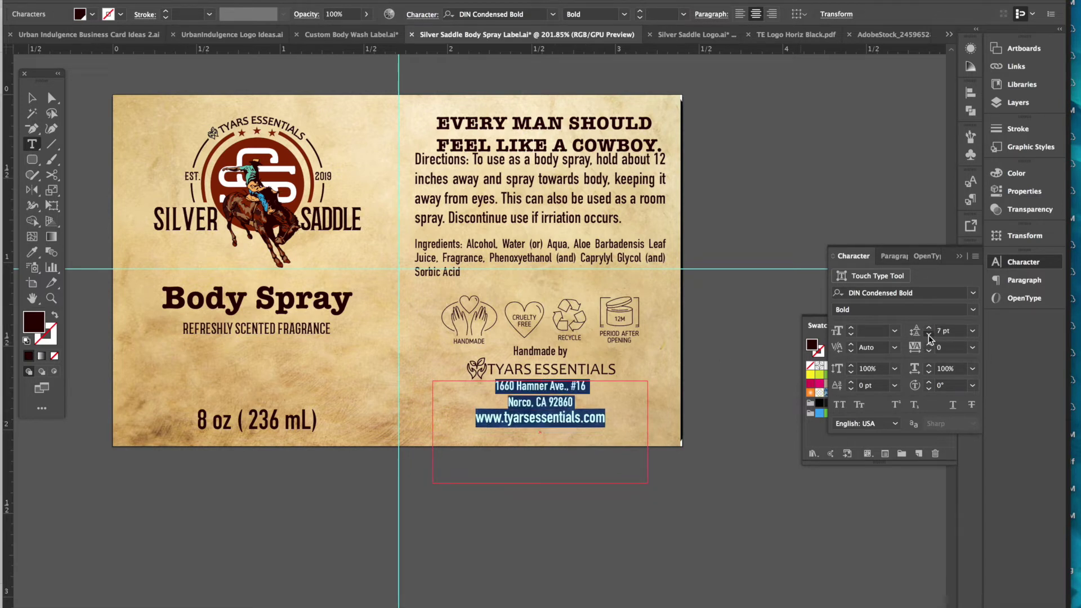
click(929, 336)
key(Escape)
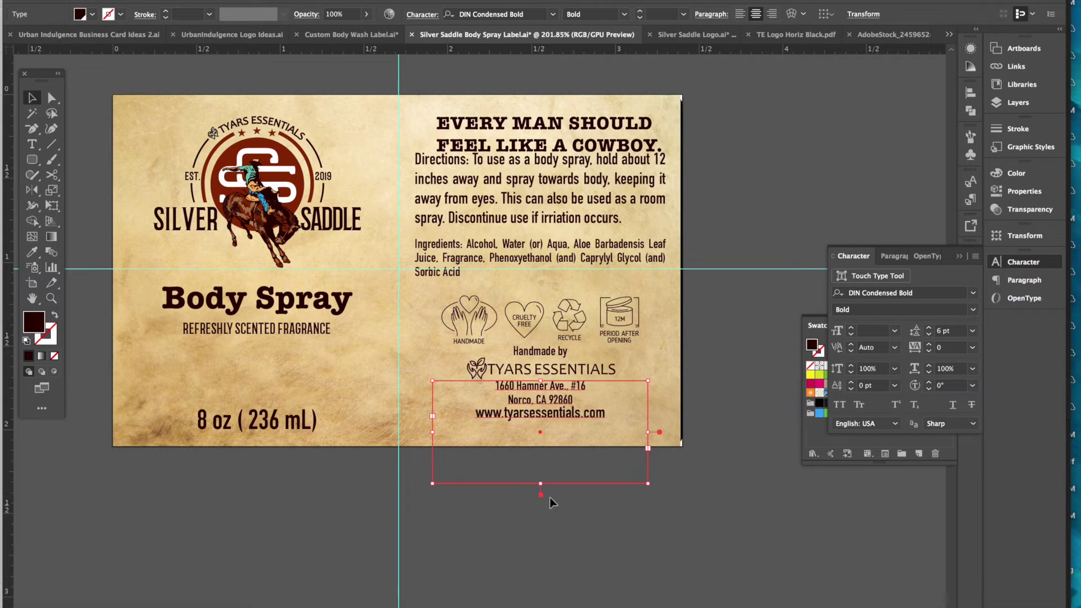
- Shrink the address frame to fit its text and nudge the Handmade by block lower
click(552, 501)
click(550, 475)
drag(541, 484, 541, 427)
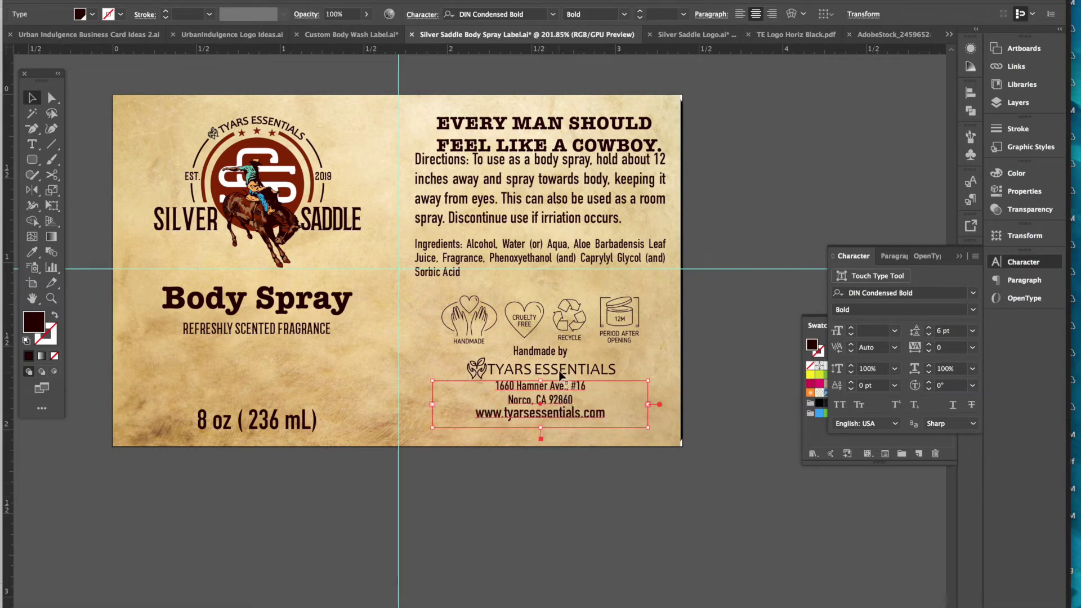
shift+click(562, 376)
shift+click(549, 352)
key(Down)
key(Down)
key(Down)
key(Down)
key(Down)
key(Down)
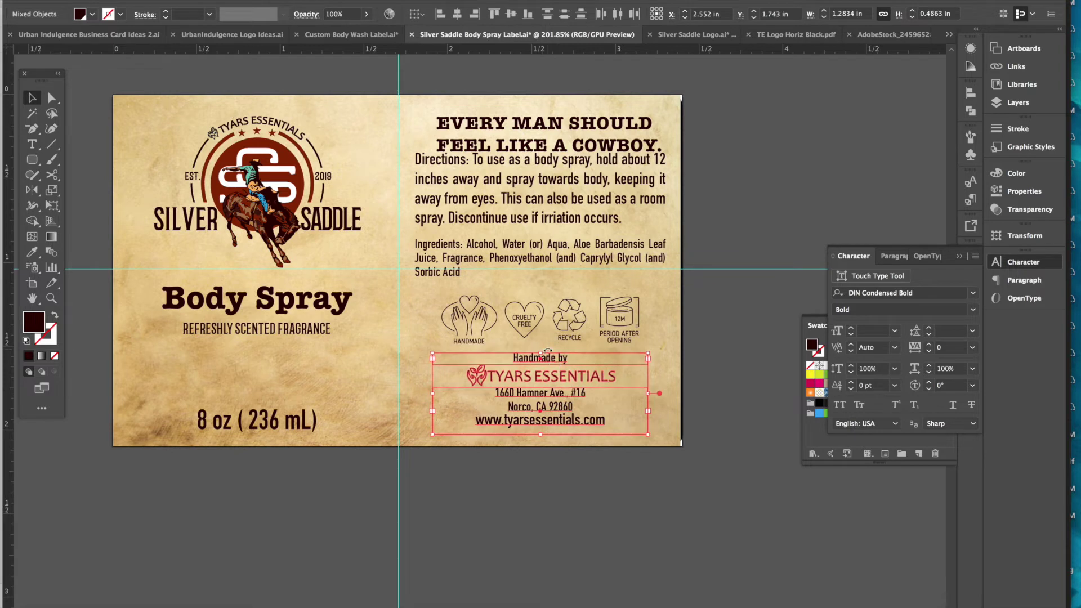
- Scale up the certification icon group and move it slightly lower
click(567, 319)
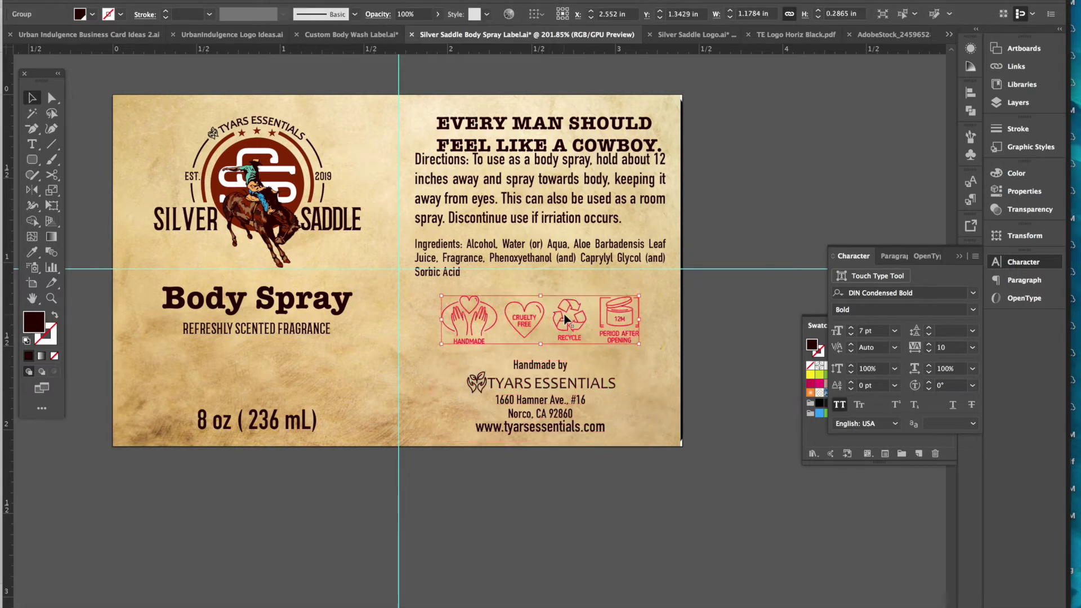
key(ctrl+shift+a)
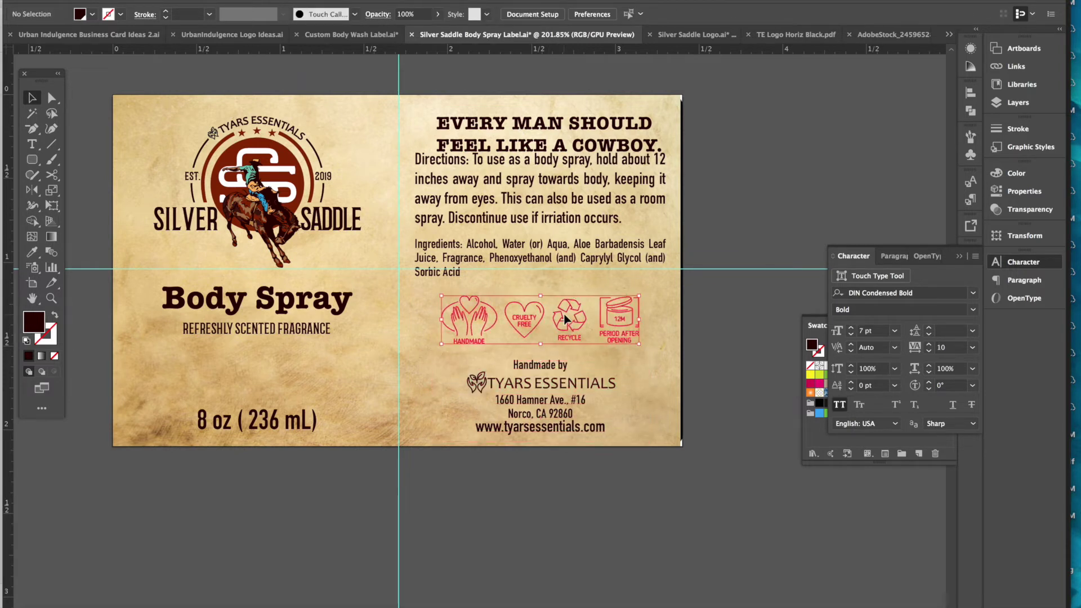
click(567, 319)
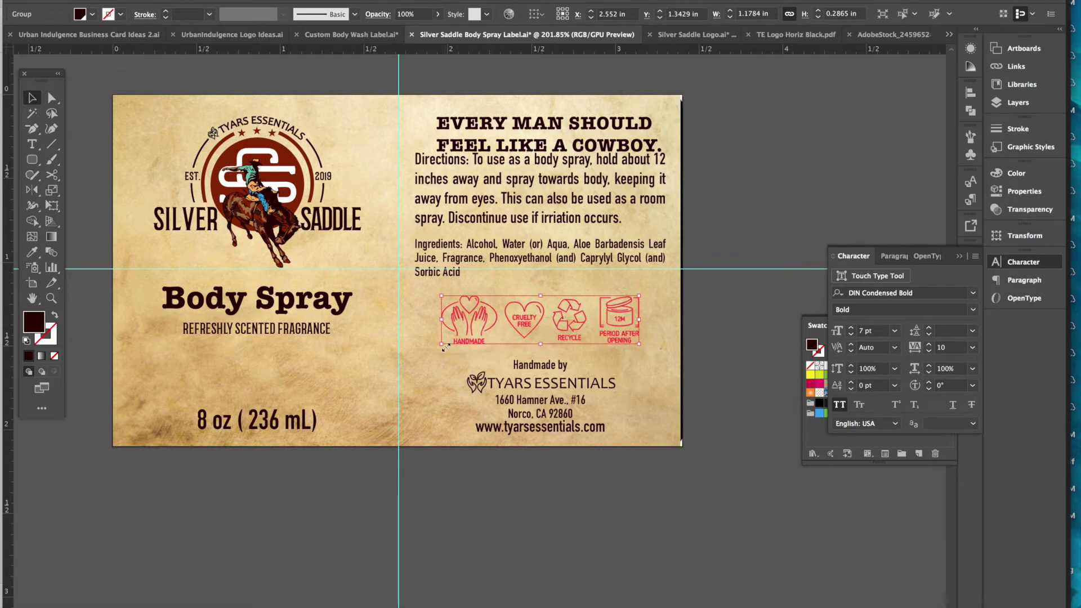
drag(442, 343, 422, 356)
drag(557, 338, 565, 346)
click(773, 164)
- Move the Ingredients and Directions text lower and set Directions leading to 8 pt
click(598, 257)
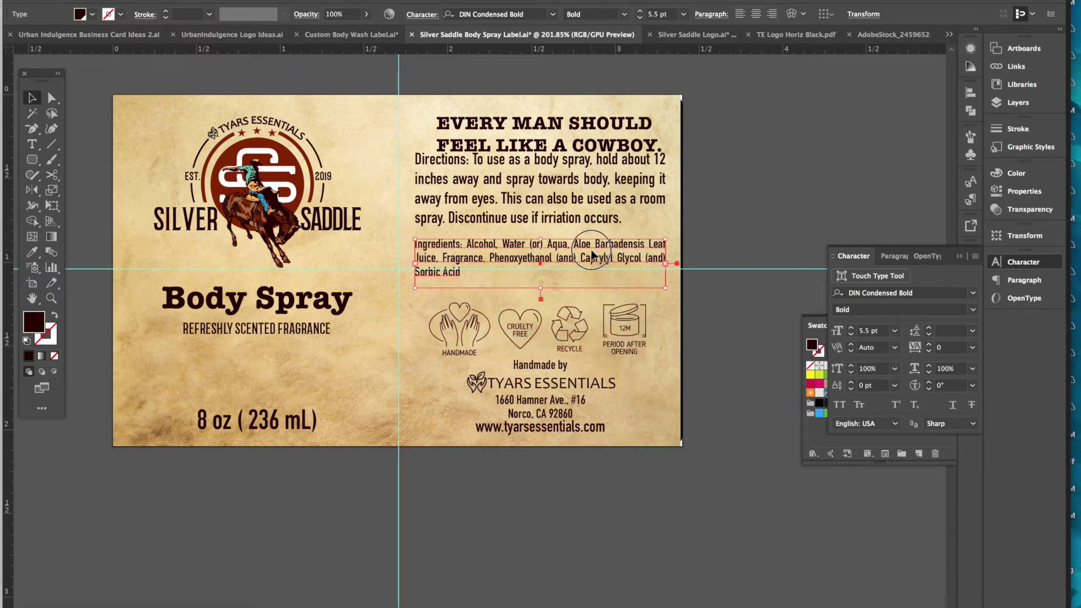
drag(598, 256, 591, 271)
drag(593, 185, 594, 206)
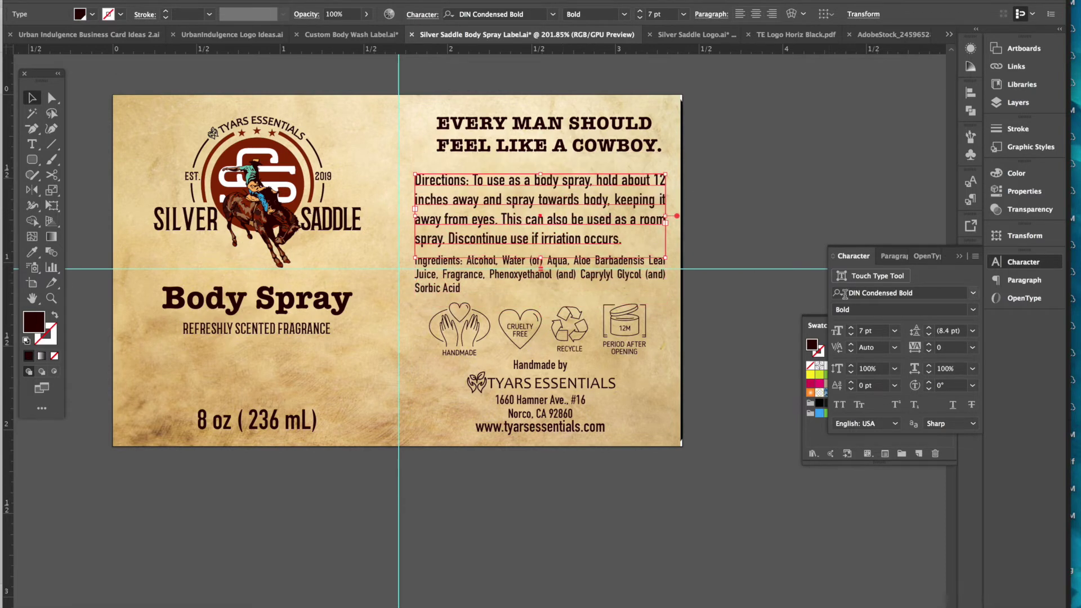
click(929, 334)
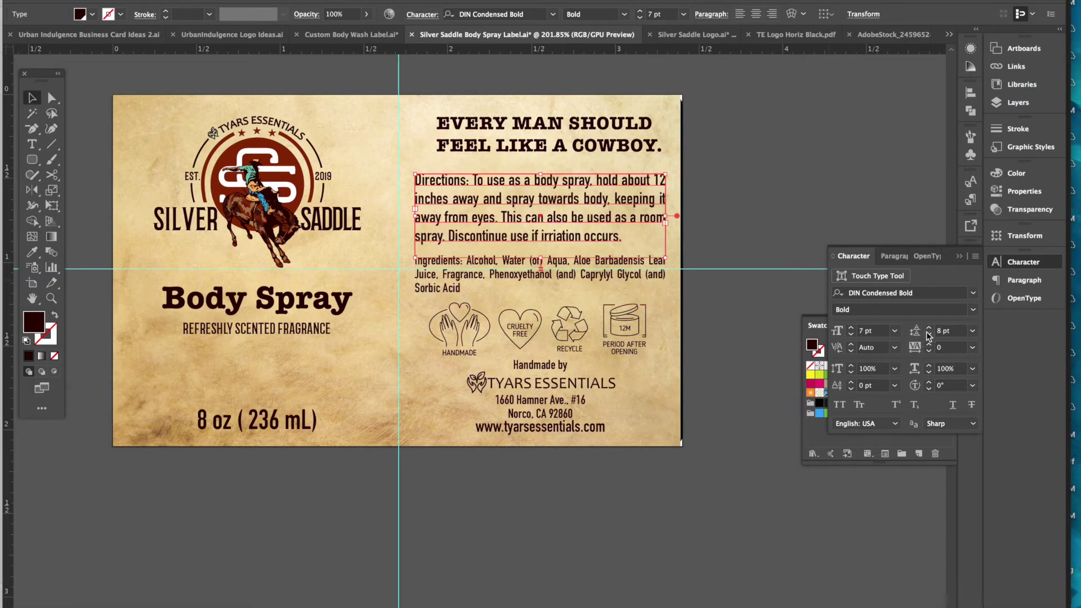
click(777, 159)
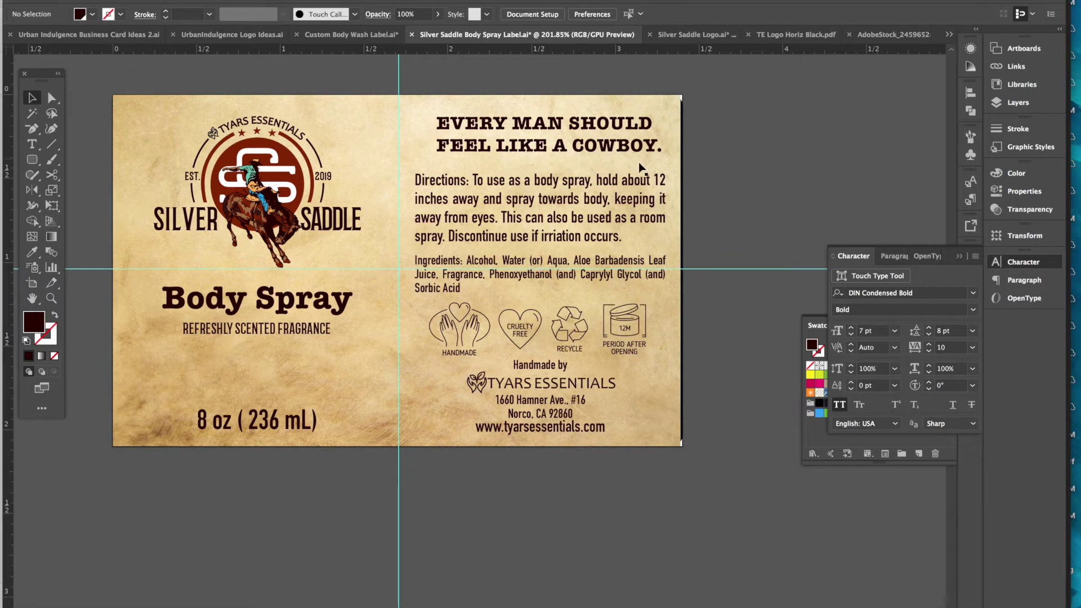
click(450, 265)
double_click(461, 260)
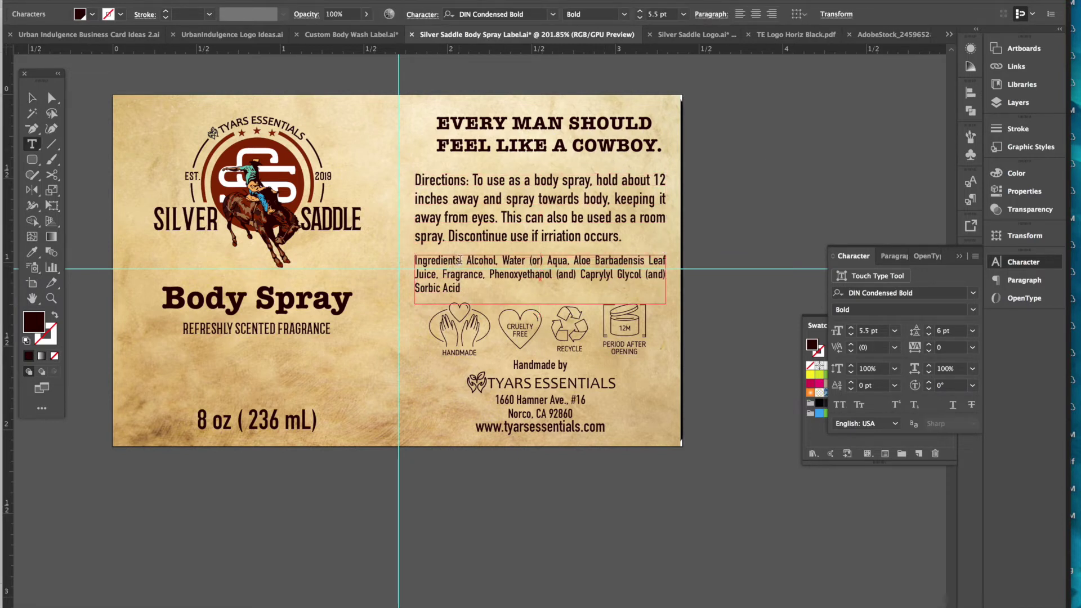
- Give the Ingredients: heading a dark 0.1 pt stroke
double_click(460, 260)
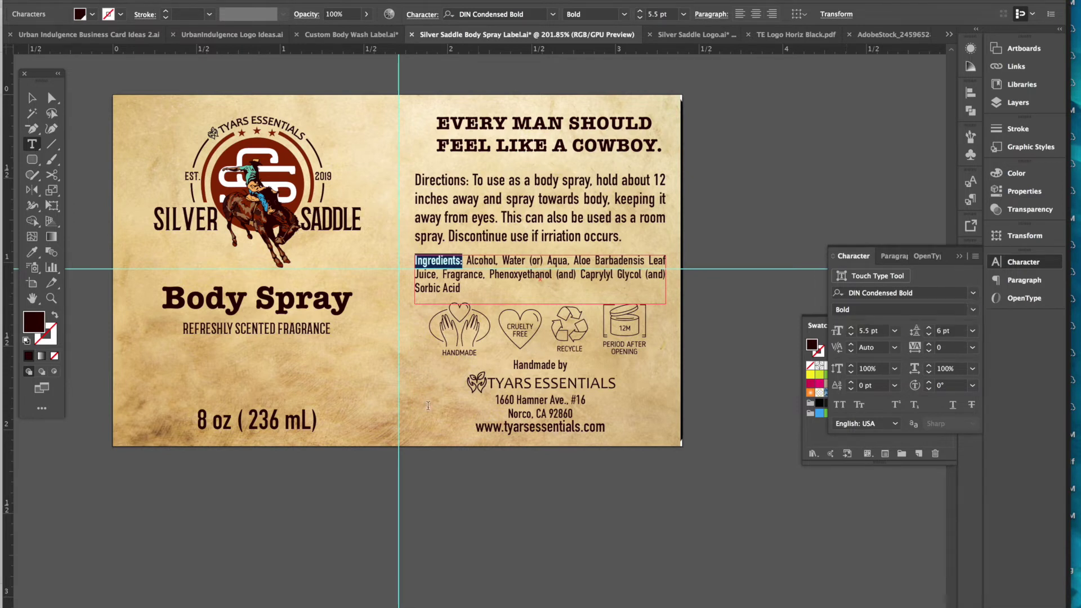
click(52, 331)
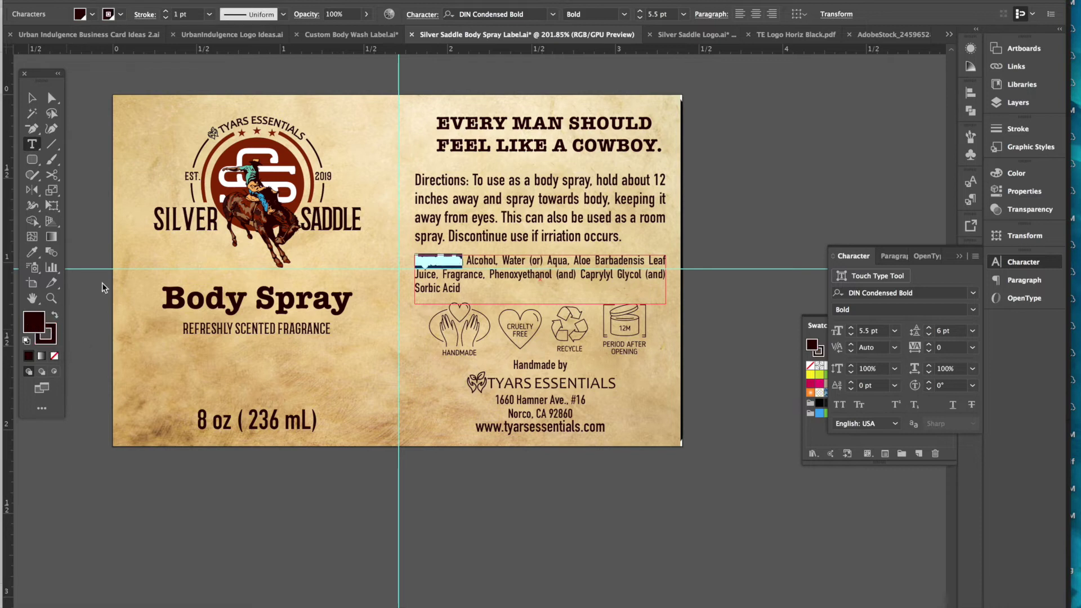
click(210, 15)
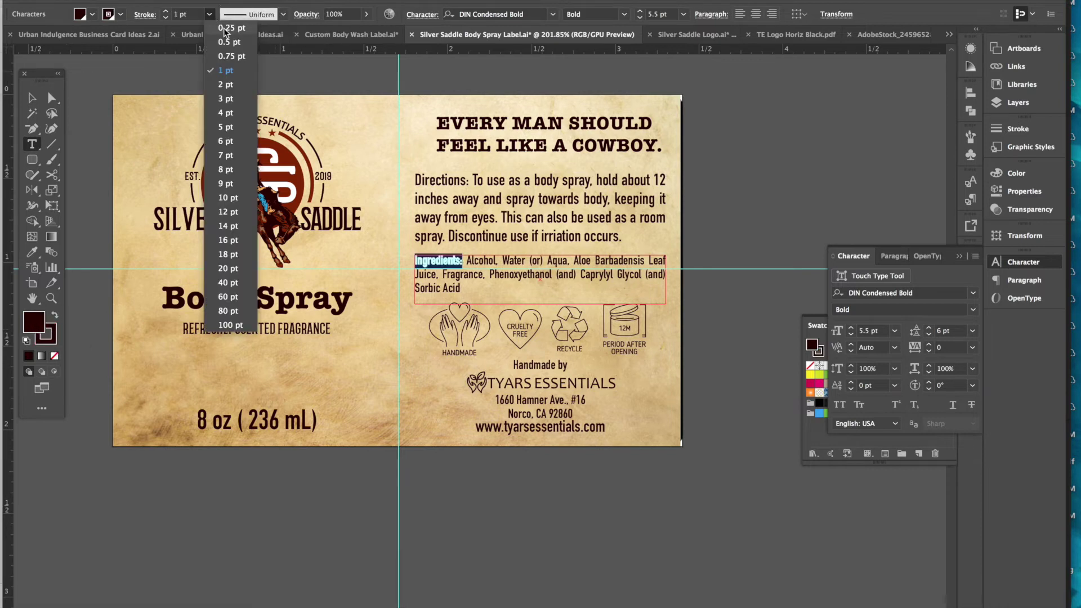
click(226, 28)
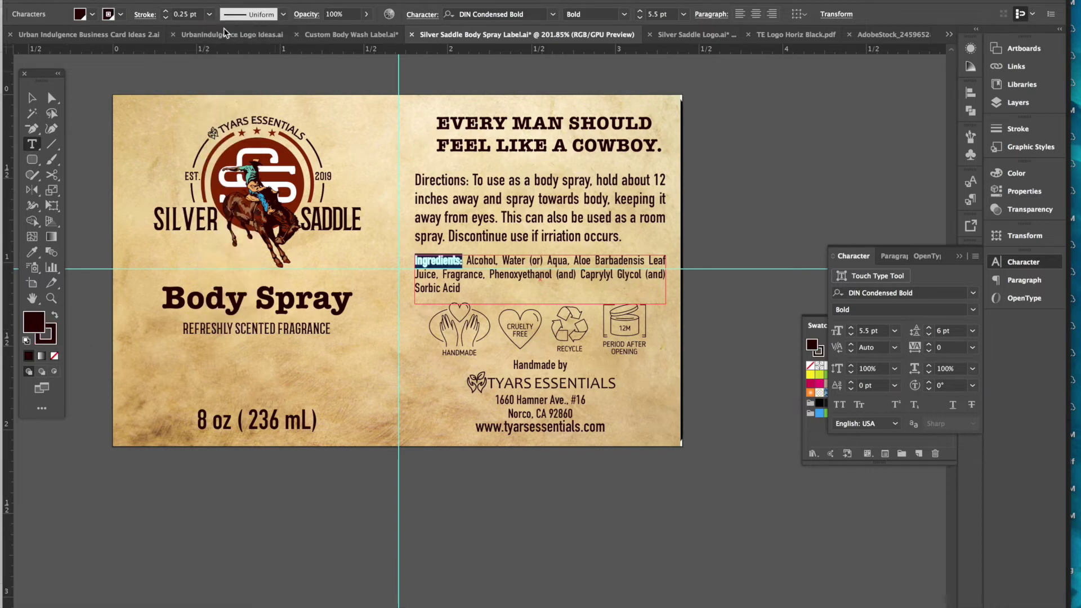
click(187, 15)
key(Return)
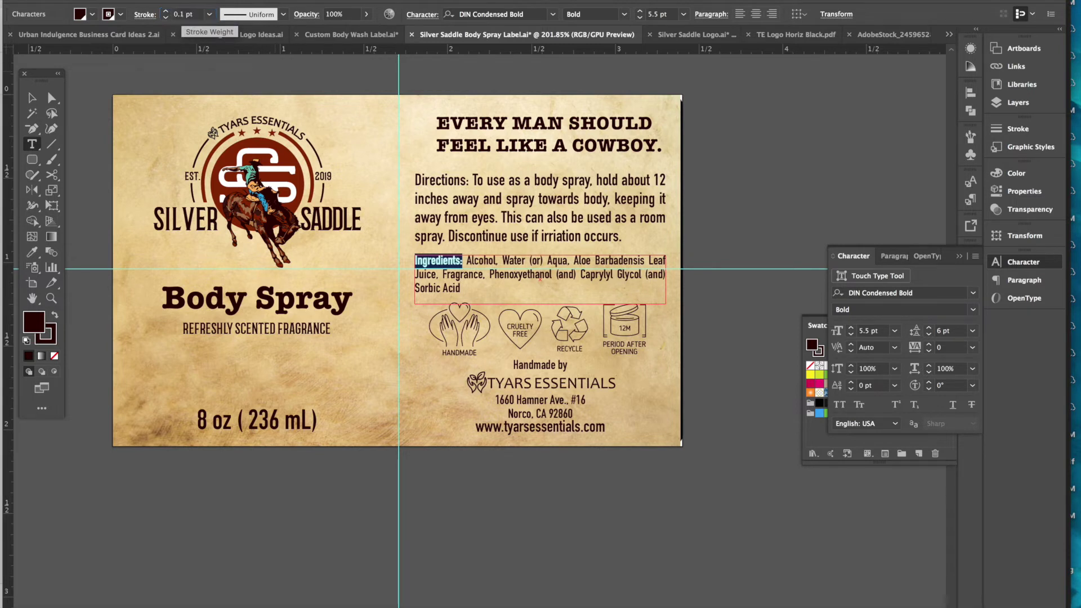
click(32, 98)
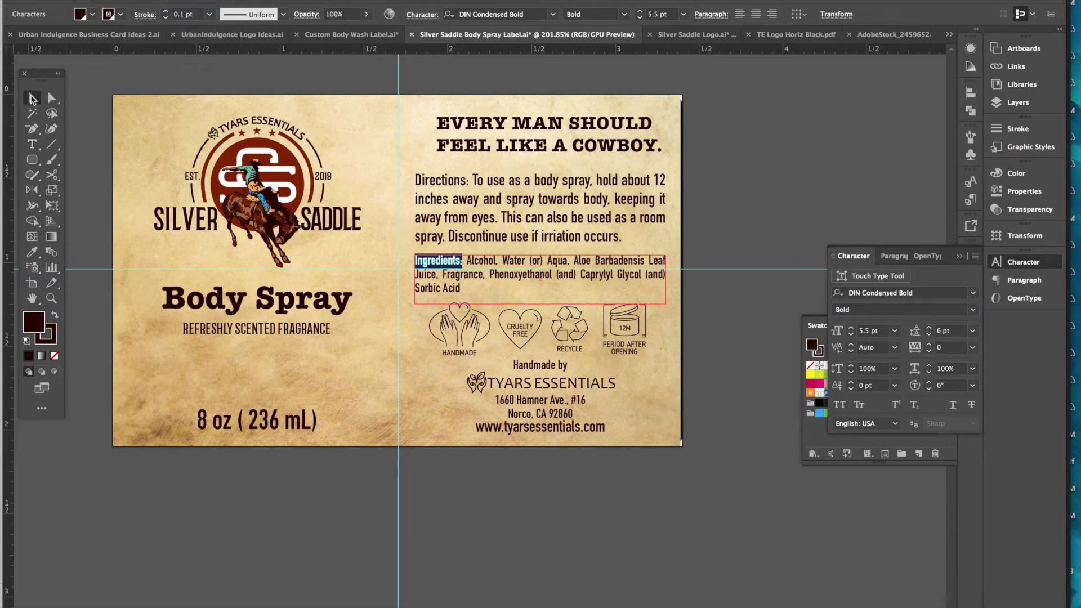
click(759, 185)
- Give the Directions: heading the same dark 0.1 pt stroke and check both blocks
click(541, 229)
double_click(540, 228)
drag(469, 182, 374, 188)
drag(31, 324, 46, 334)
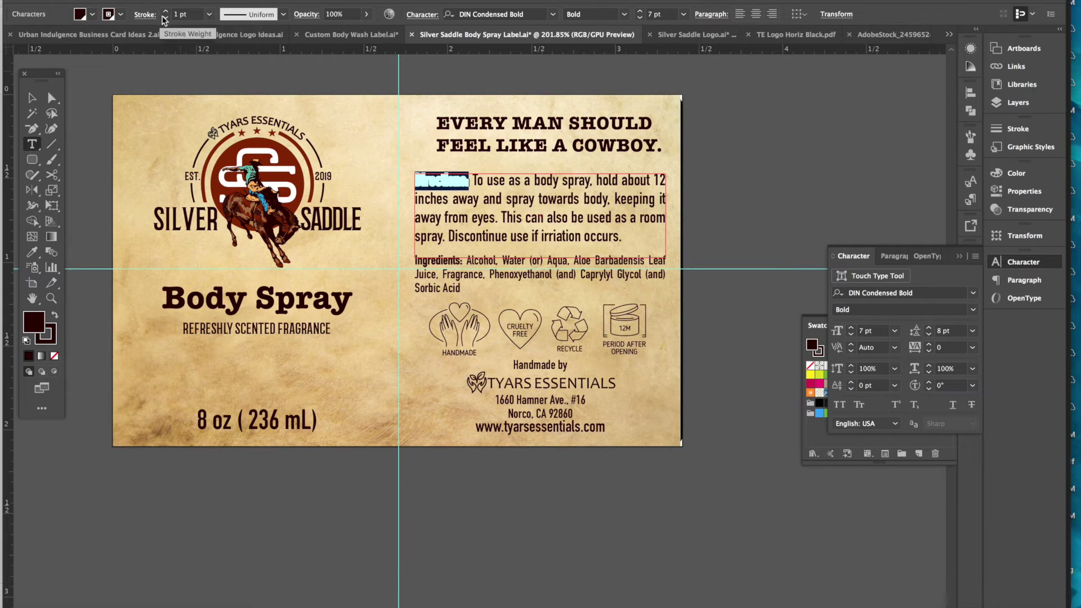
click(137, 15)
text(.1)
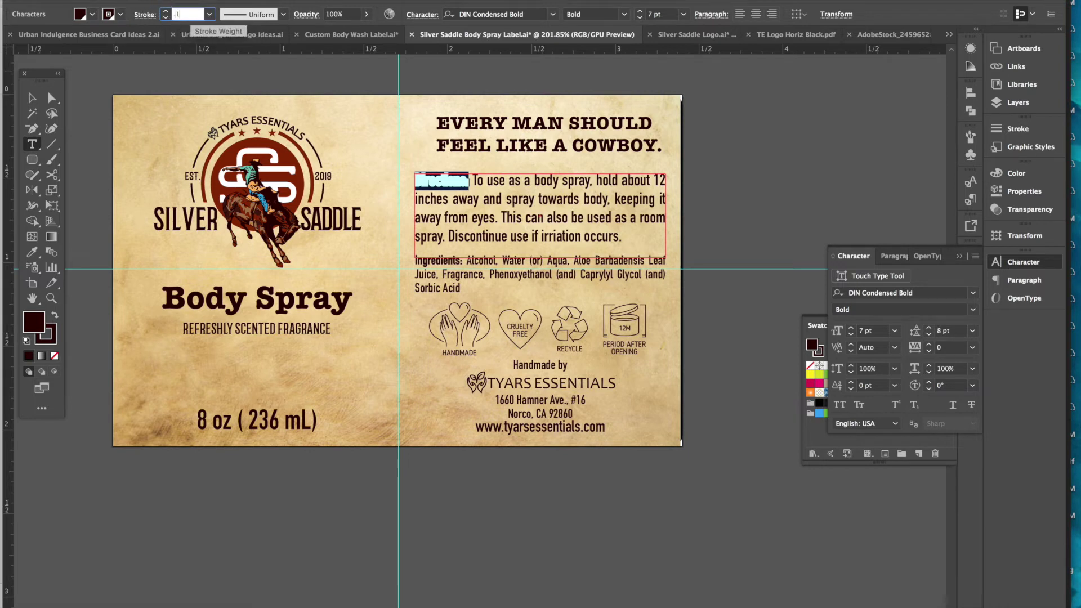
key(Return)
click(32, 98)
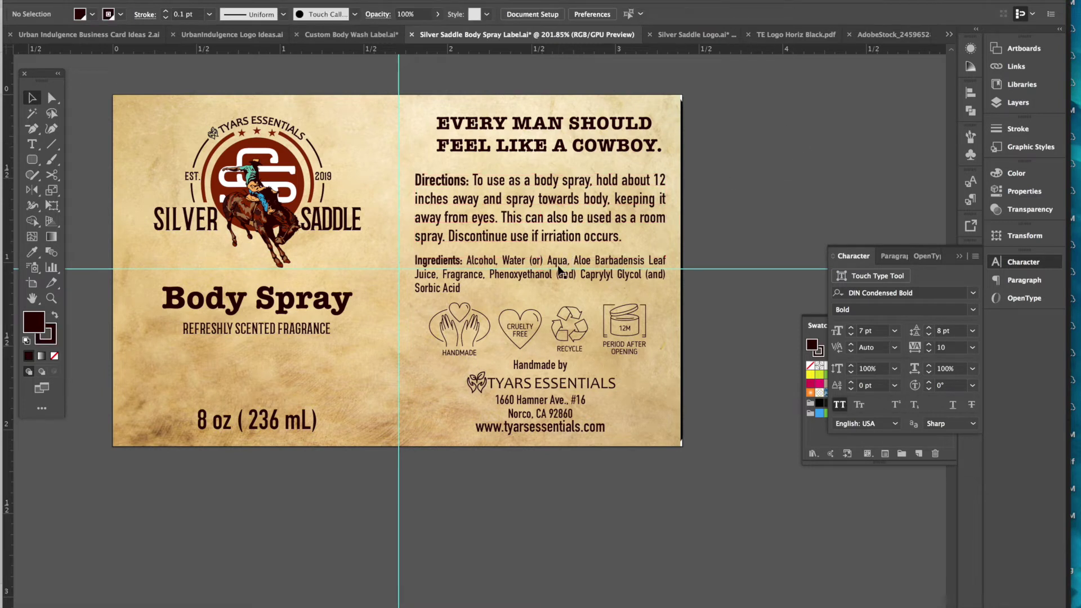
click(561, 270)
click(564, 218)
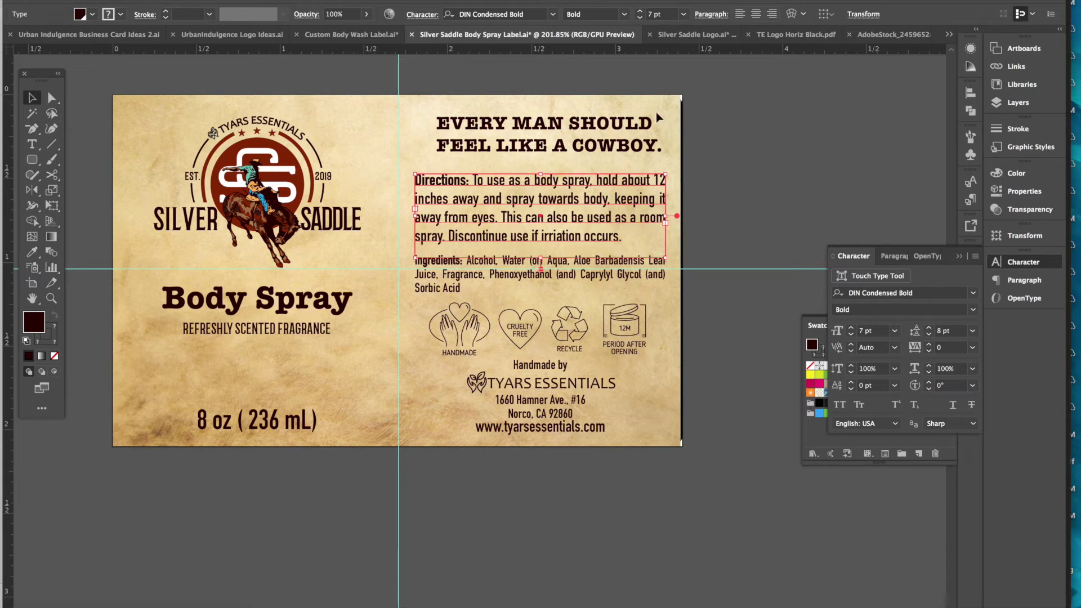
click(603, 149)
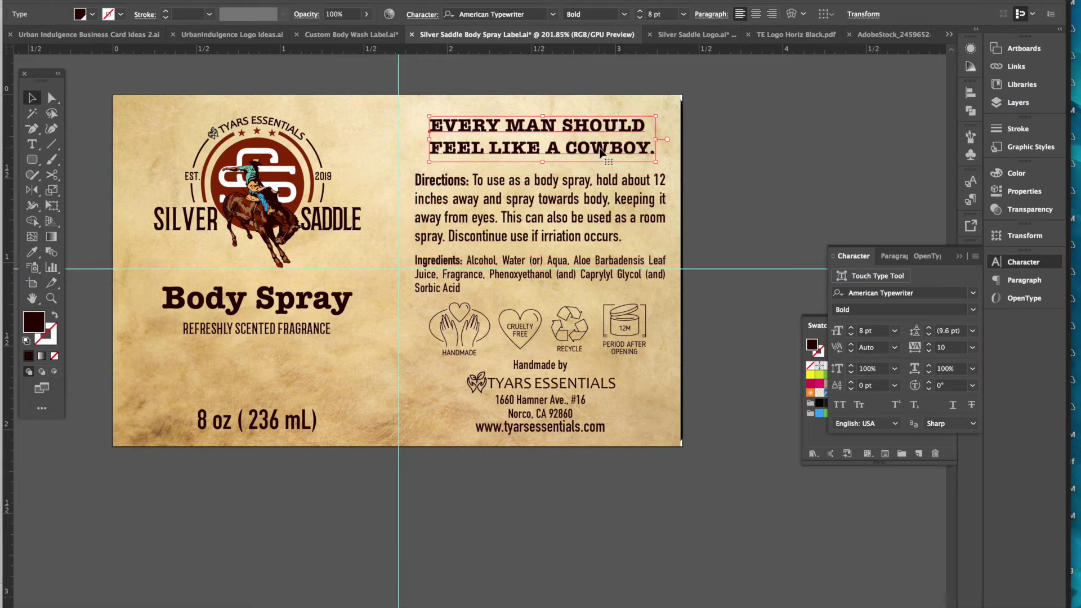
click(770, 144)
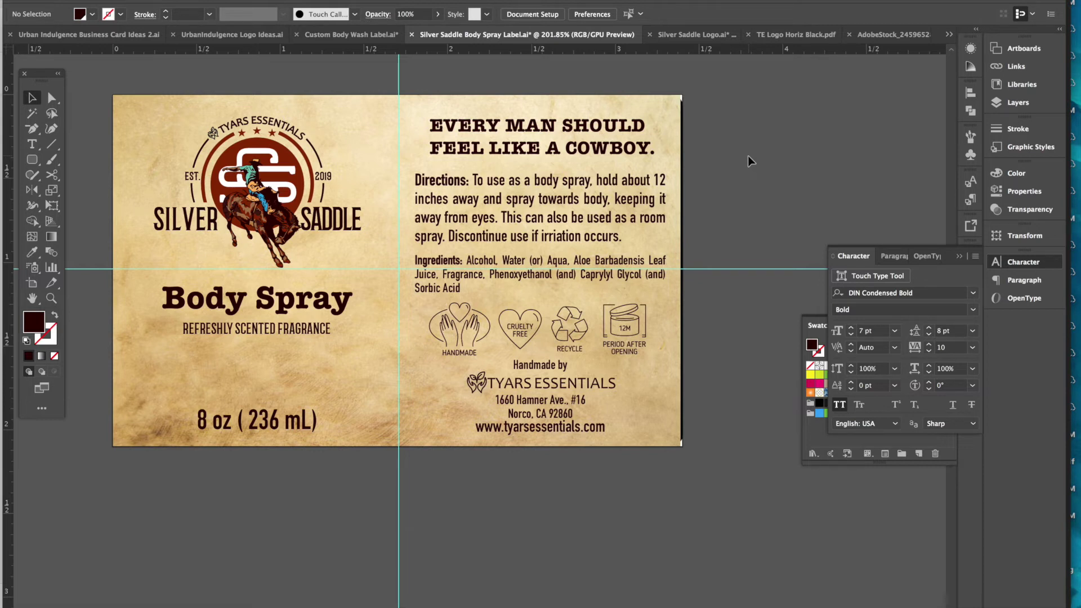
click(642, 105)
click(754, 123)
key(a)
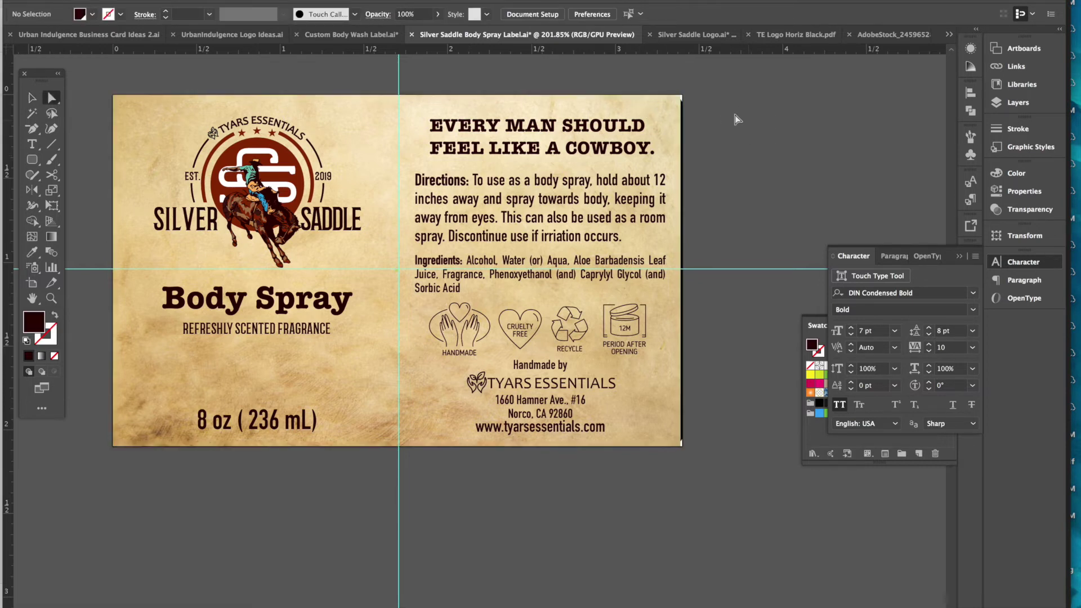
click(683, 97)
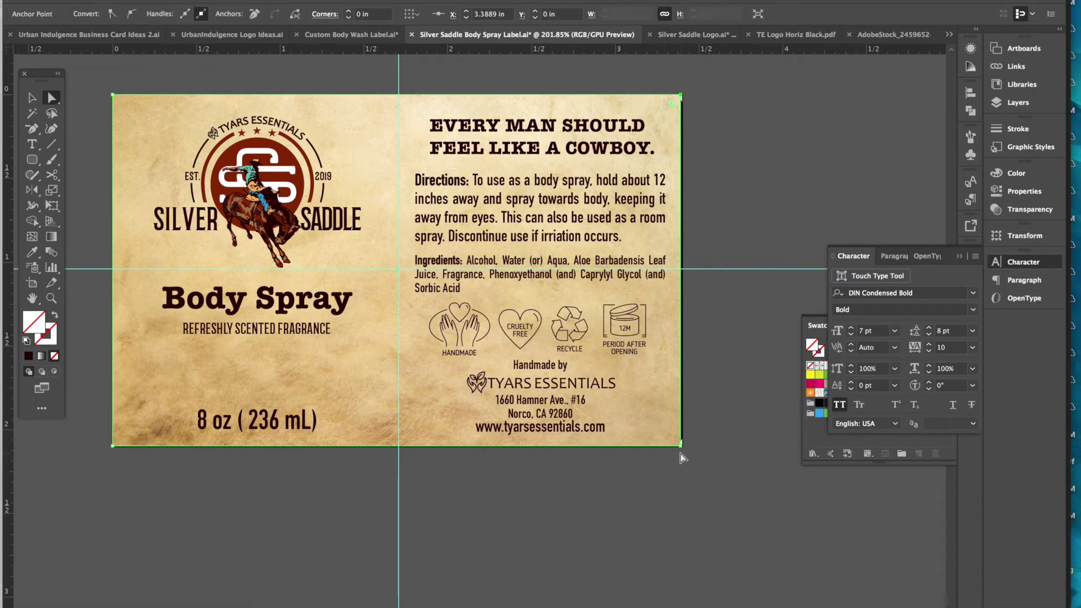
click(865, 155)
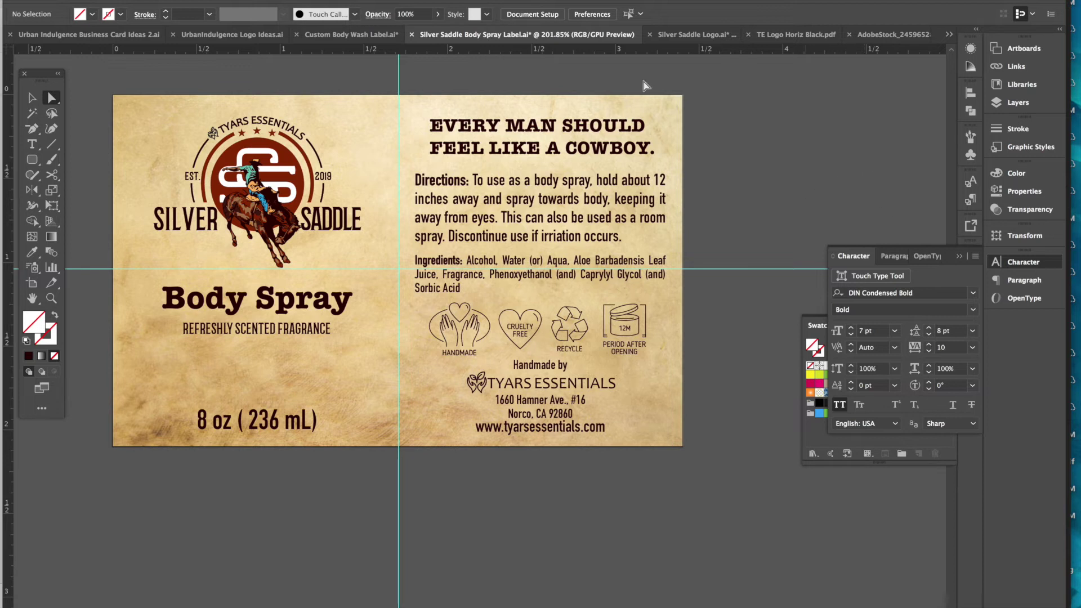
- Delete Layer 1 and its artwork from the Layers panel
click(1030, 108)
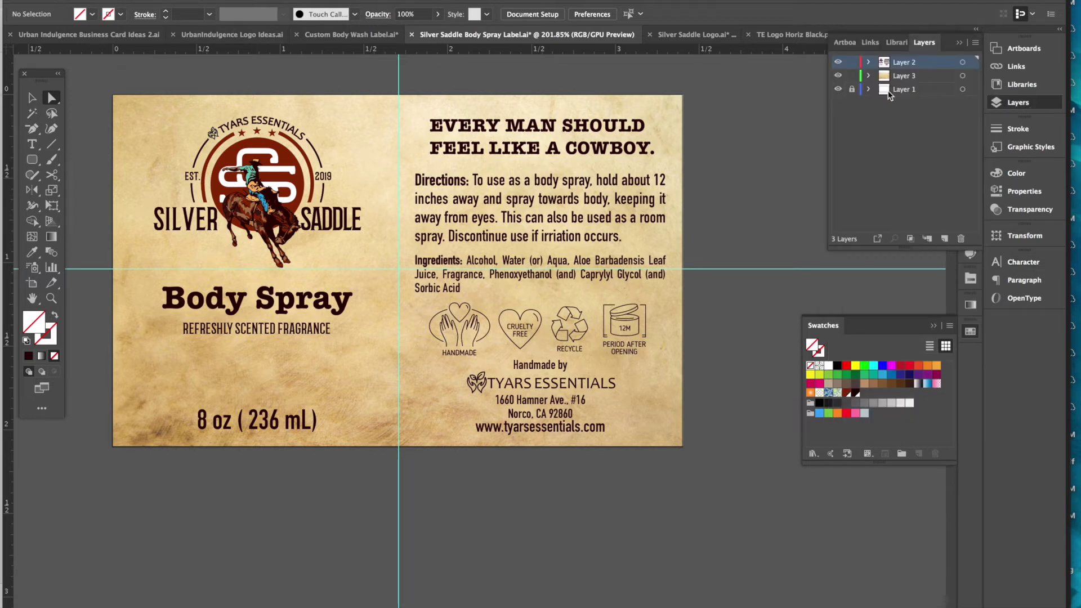
click(959, 239)
click(621, 333)
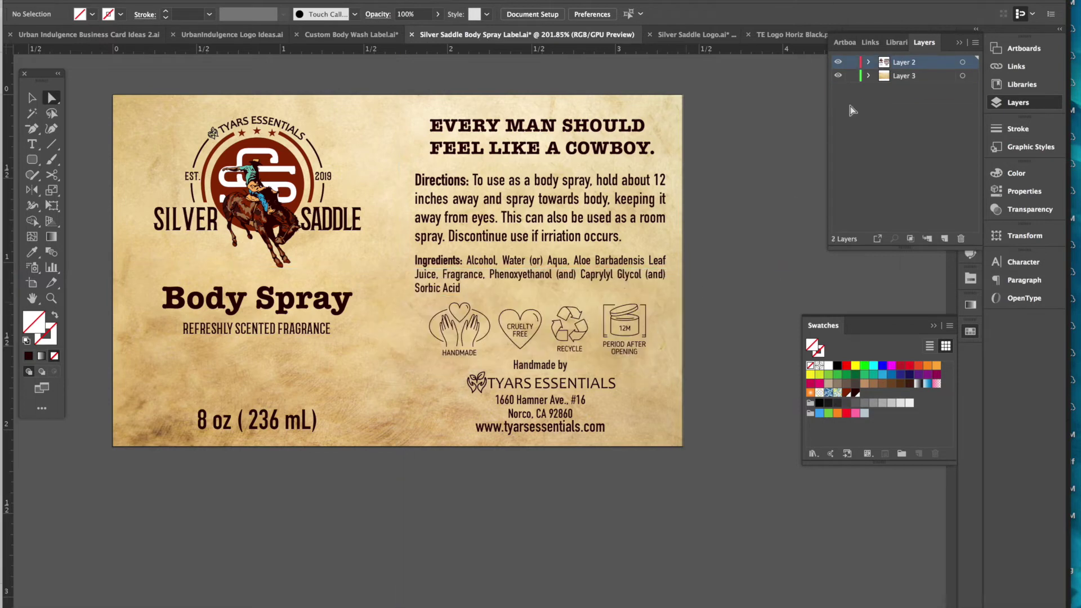
- Toggle the parchment and artwork layers' visibility to confirm both still display
click(839, 76)
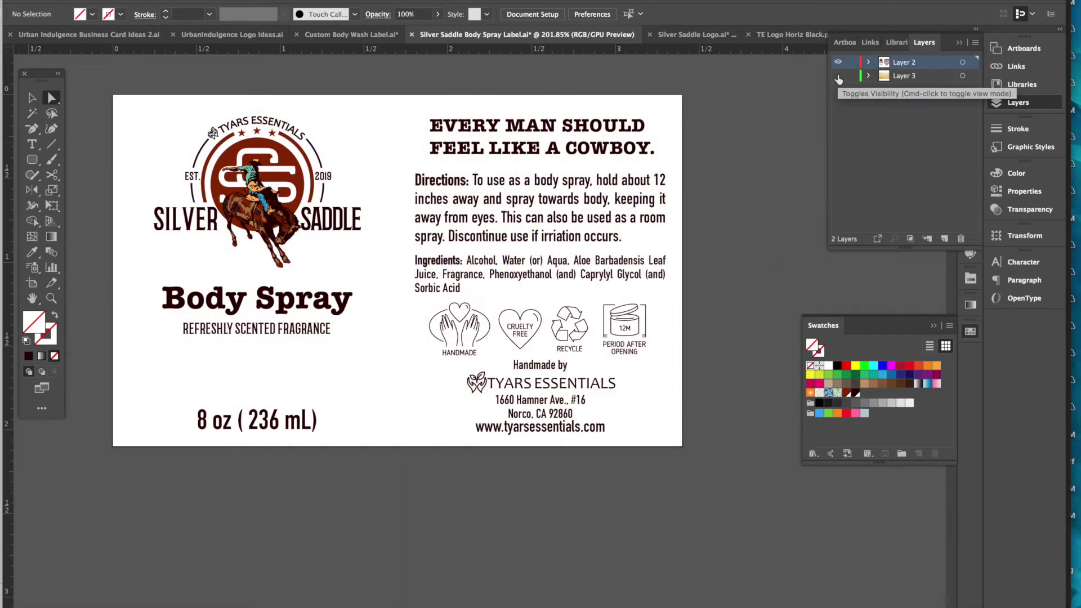
click(839, 76)
click(839, 76)
click(839, 76)
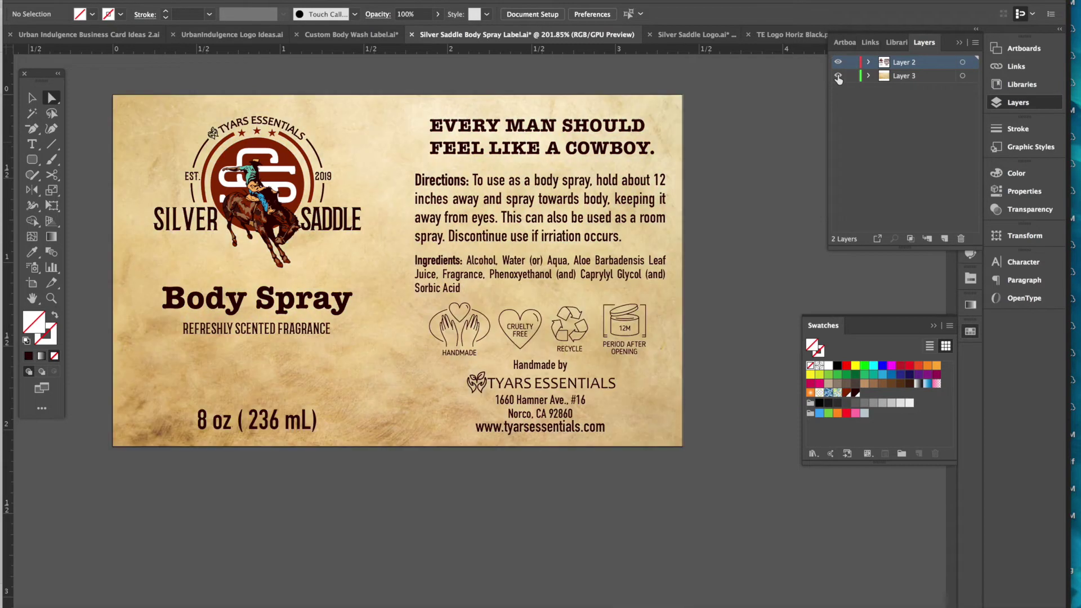
click(838, 62)
click(839, 62)
click(96, 1)
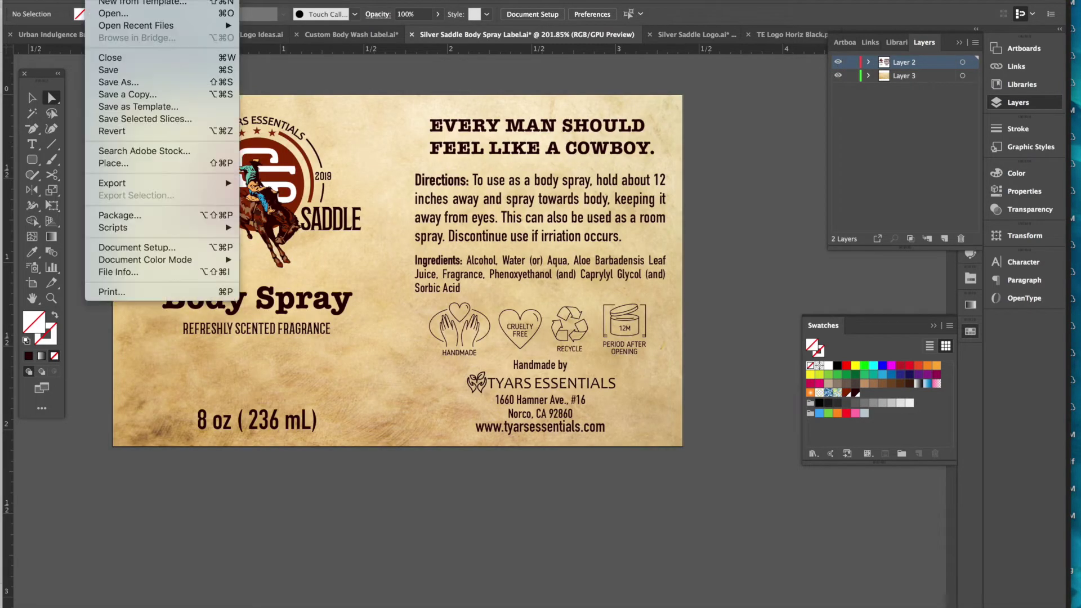
- Save the label, then set up Export As: Use Artboards, JPEG format, Body Spray Label folder
click(114, 72)
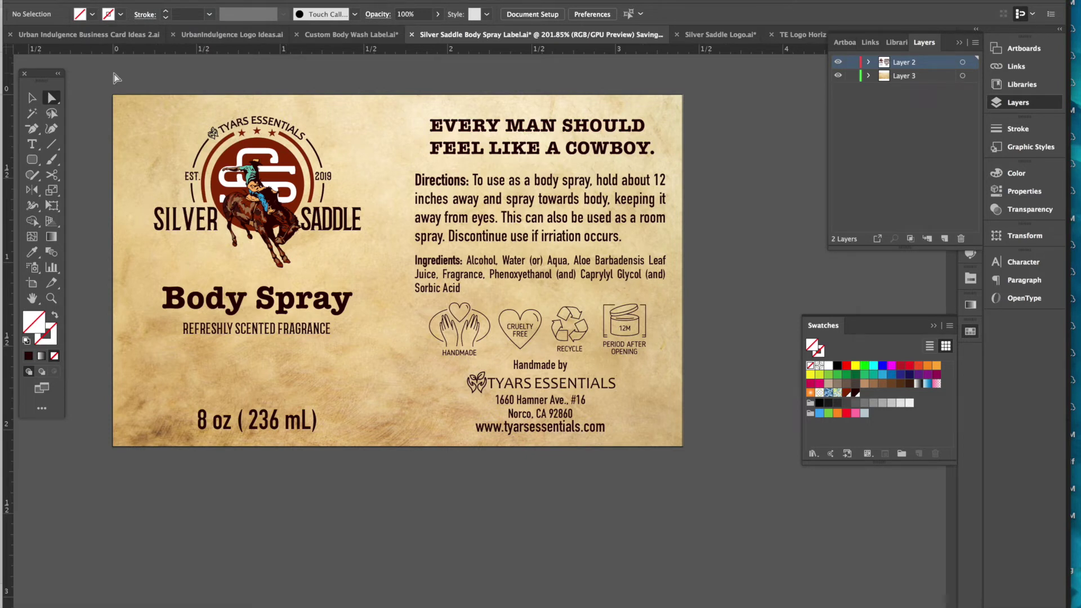
click(96, 1)
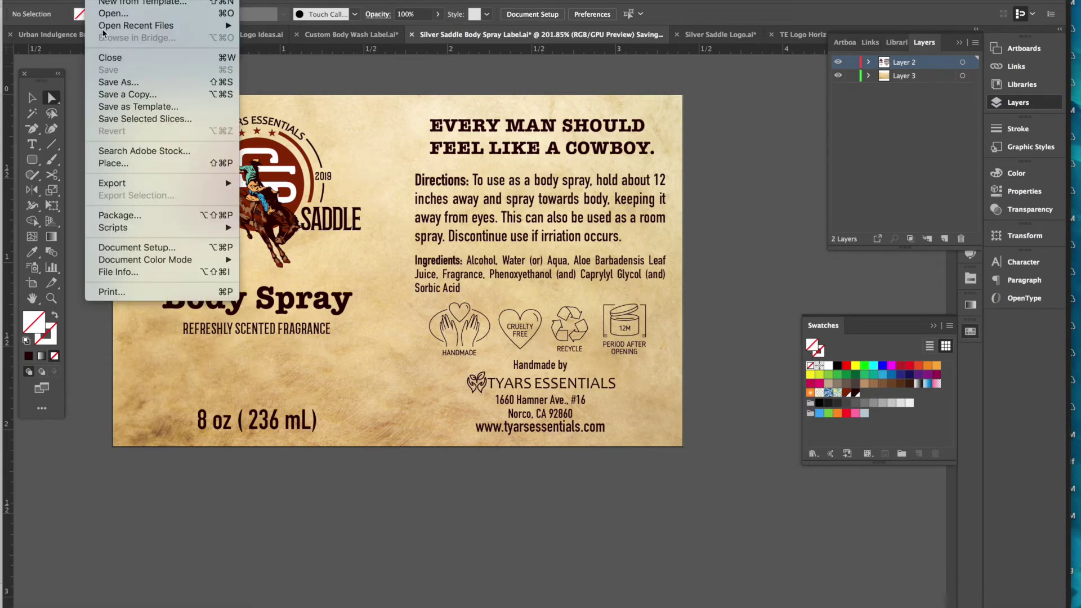
mouse_move(137, 191)
click(291, 197)
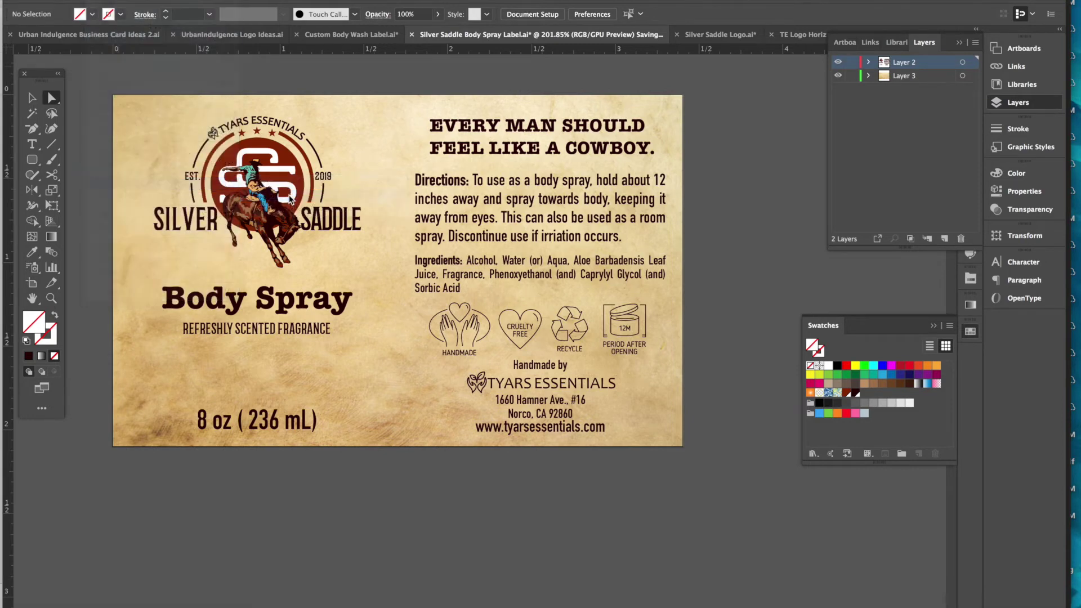
click(454, 337)
click(485, 317)
click(484, 399)
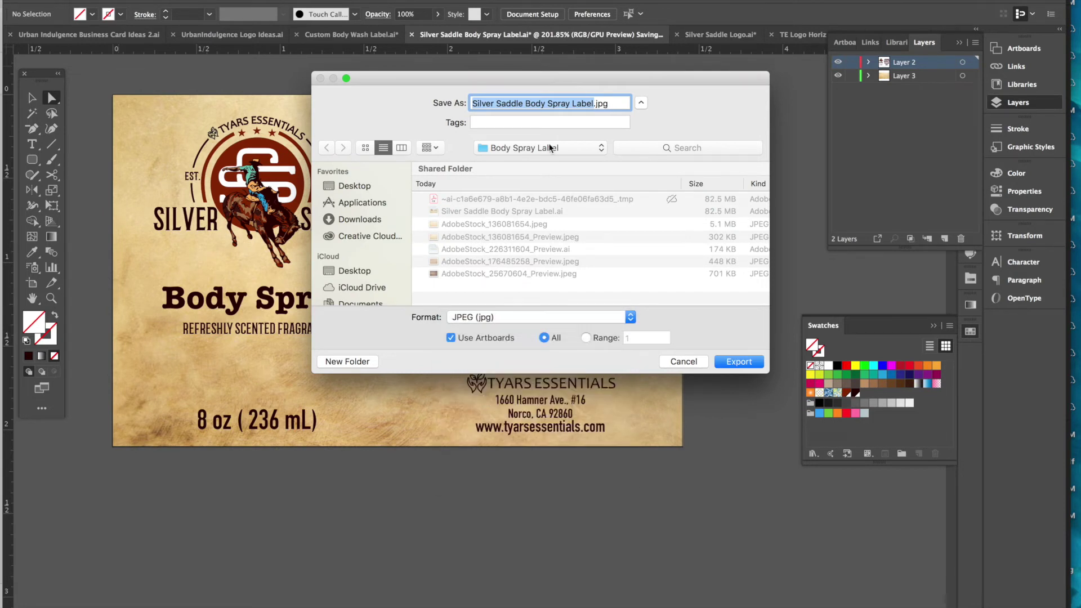
click(545, 148)
click(644, 138)
- Export 'Silver Saddle Body Spray Label' as a JPEG with CMYK colour model
click(728, 363)
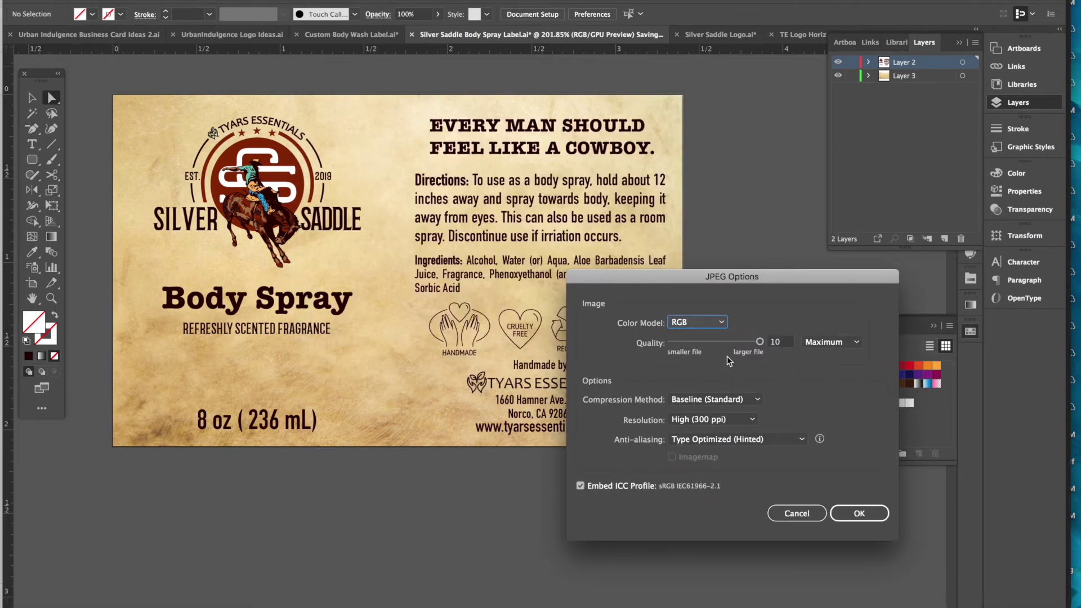
click(705, 326)
click(698, 349)
click(858, 515)
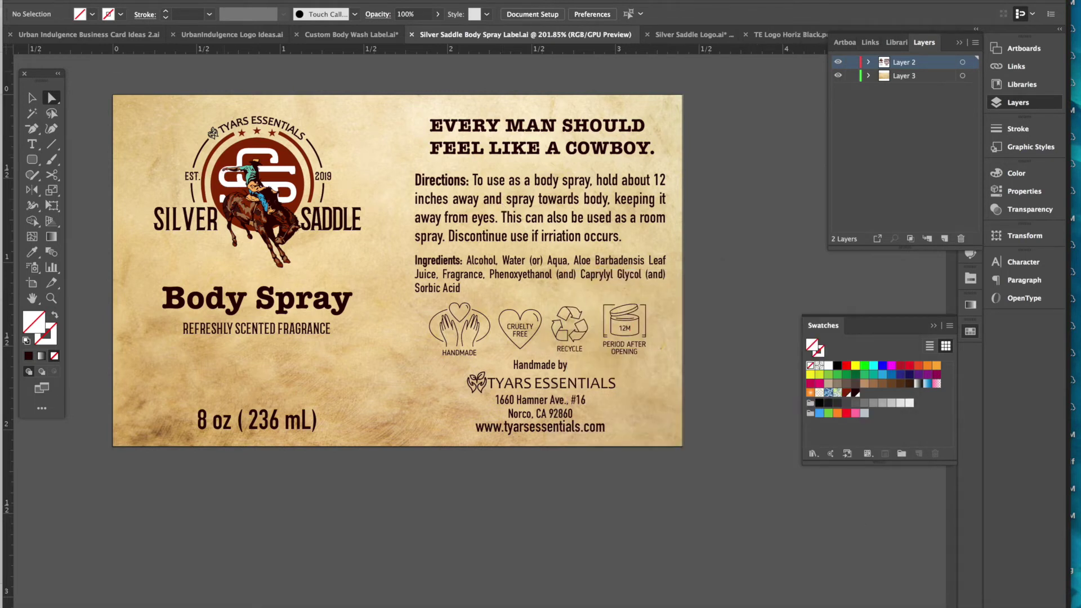
- Select all the label artwork and convert its text to outlines
click(104, 0)
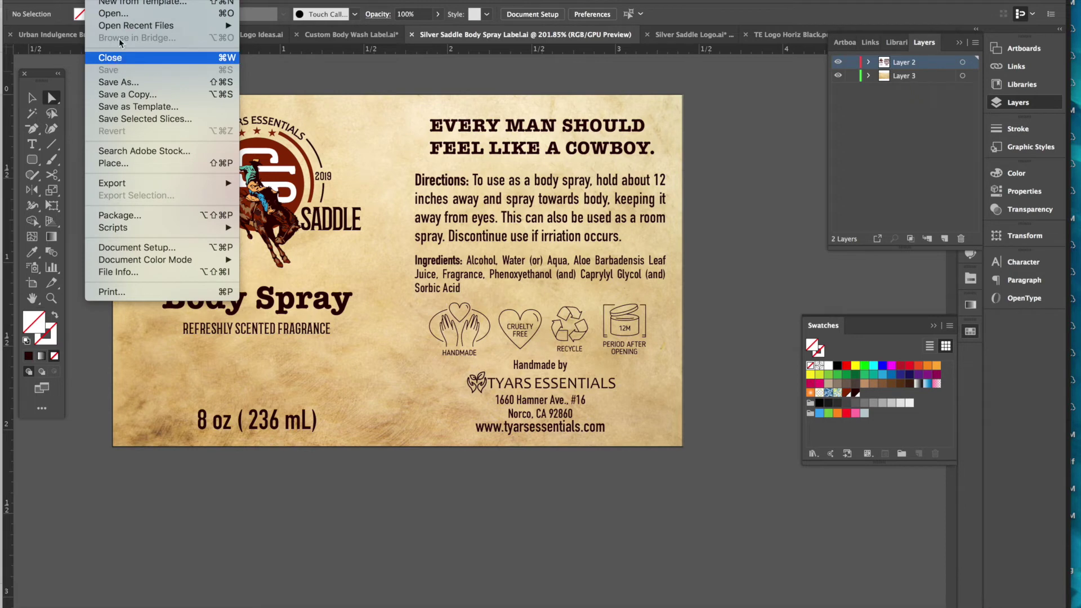
mouse_move(234, 0)
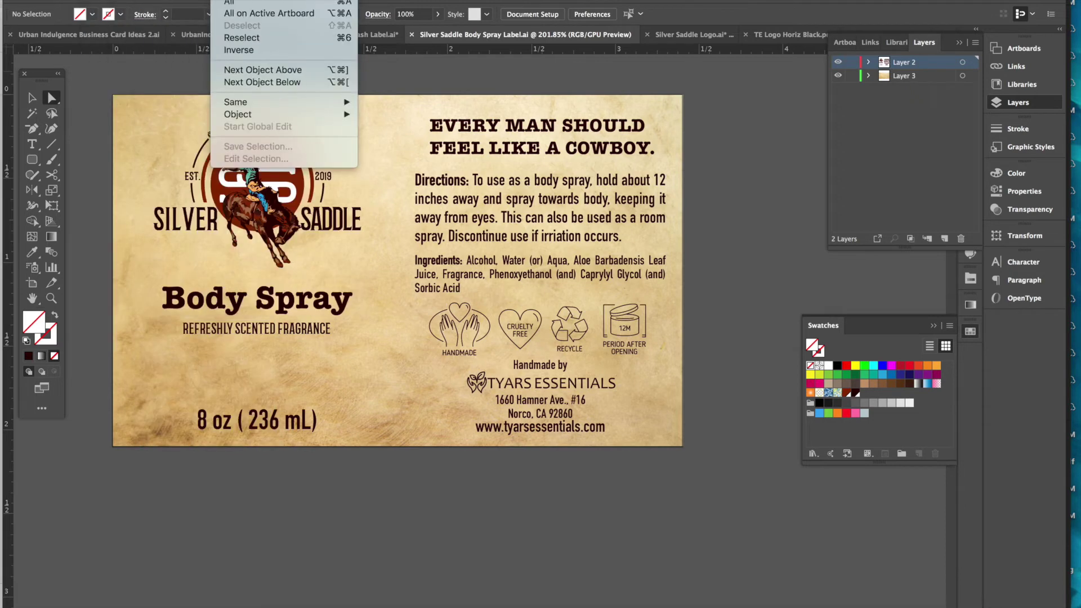
click(234, 2)
click(189, 0)
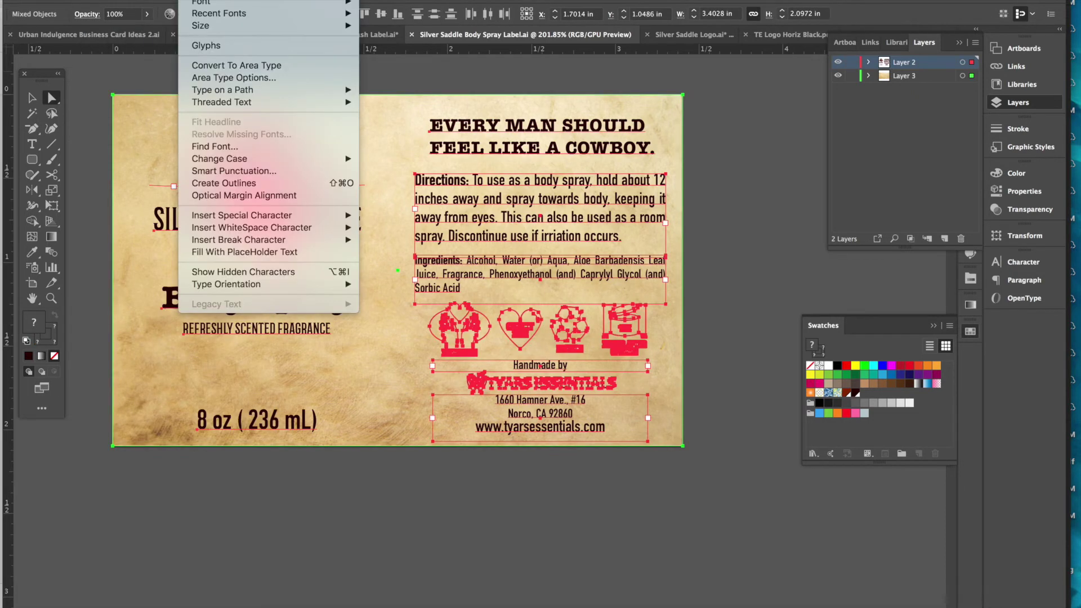
click(227, 184)
- Save a copy as Adobe PDF named Silver Saddle Body Spray Label, without 'copy' in the name
click(98, 0)
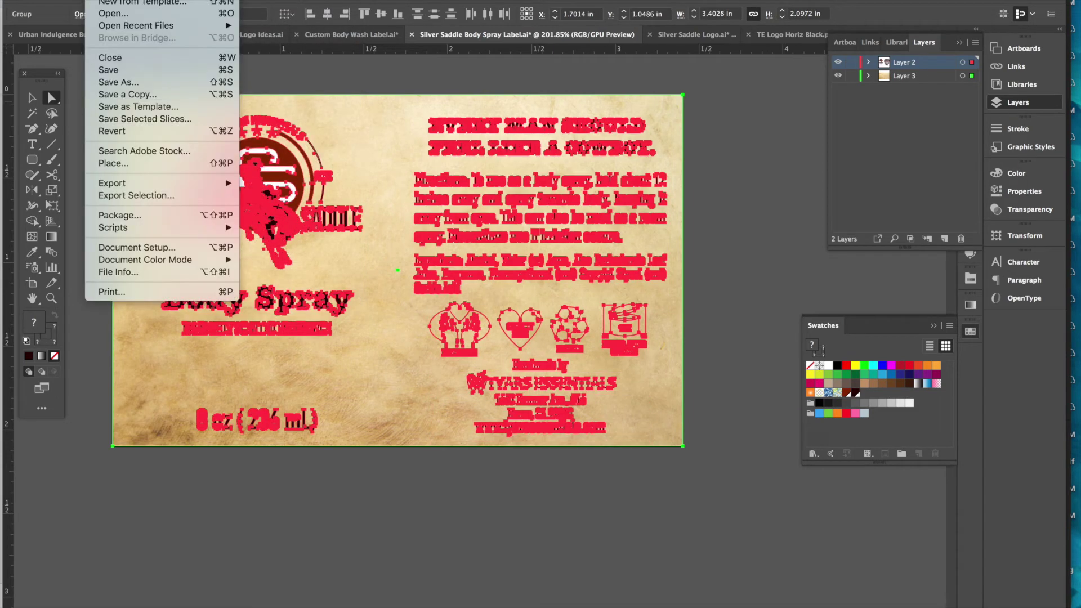
click(132, 94)
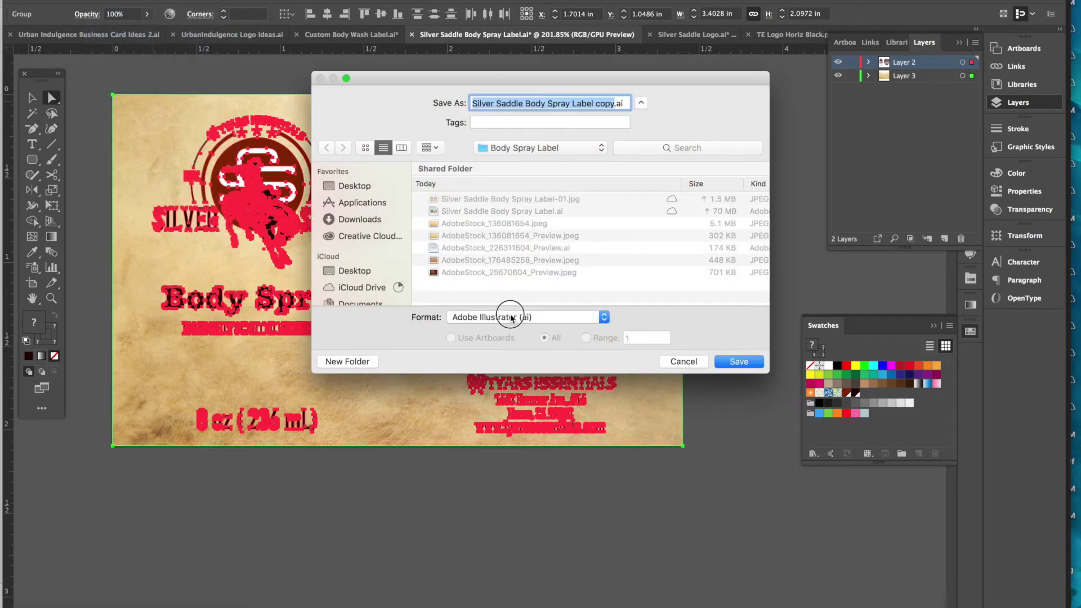
click(478, 317)
click(484, 352)
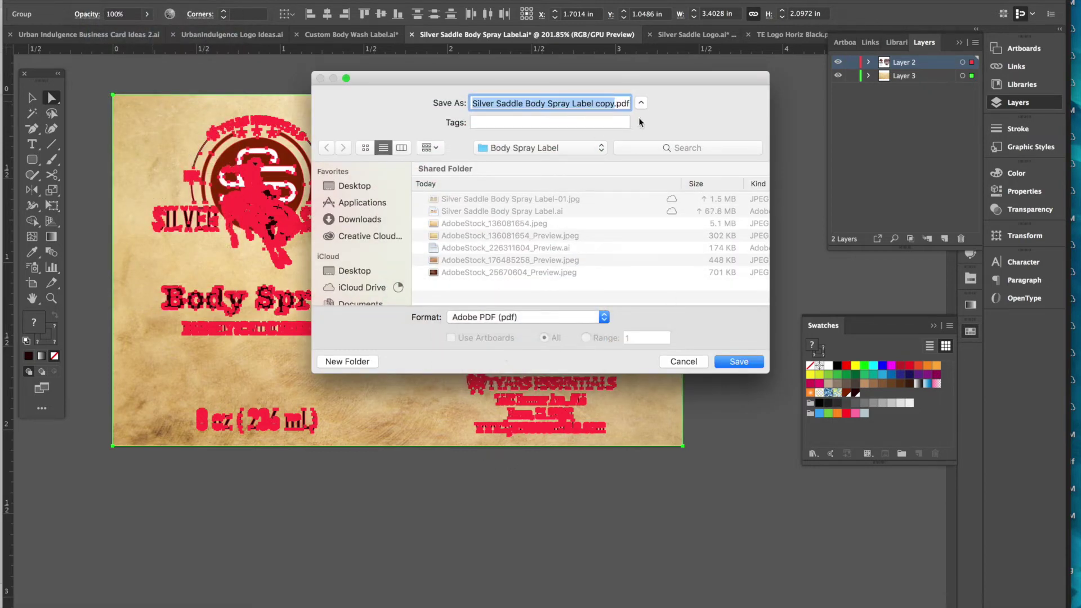
click(610, 103)
key(BackSpace)
key(BackSpace)
key(BackSpace)
key(BackSpace)
key(BackSpace)
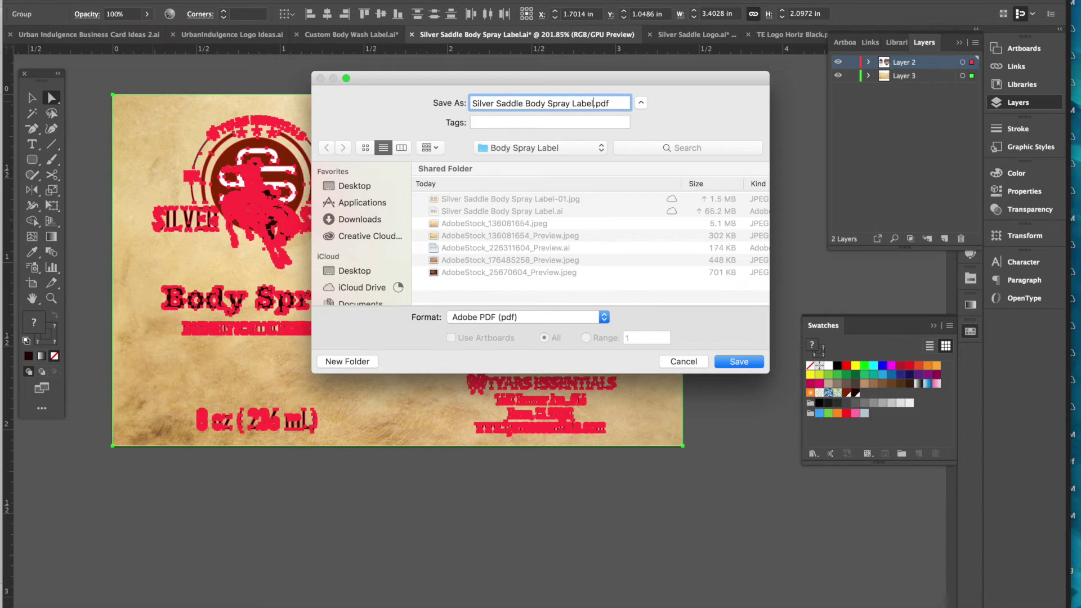
drag(470, 83, 403, 165)
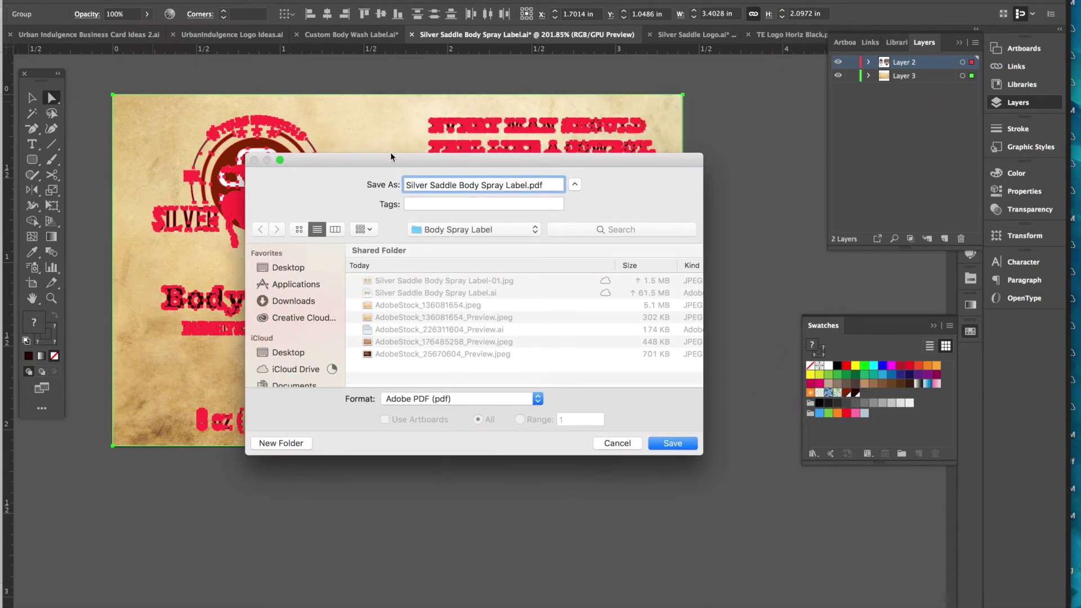
click(668, 443)
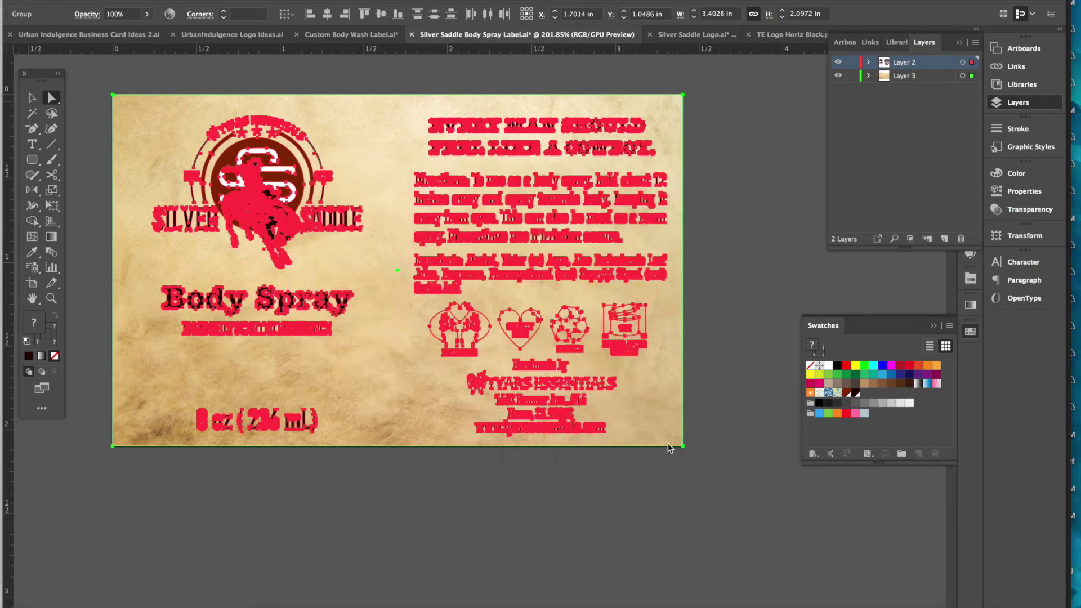
- Save the PDF optimized for fast web view, then deselect everything and return to the Selection tool
click(467, 323)
click(729, 488)
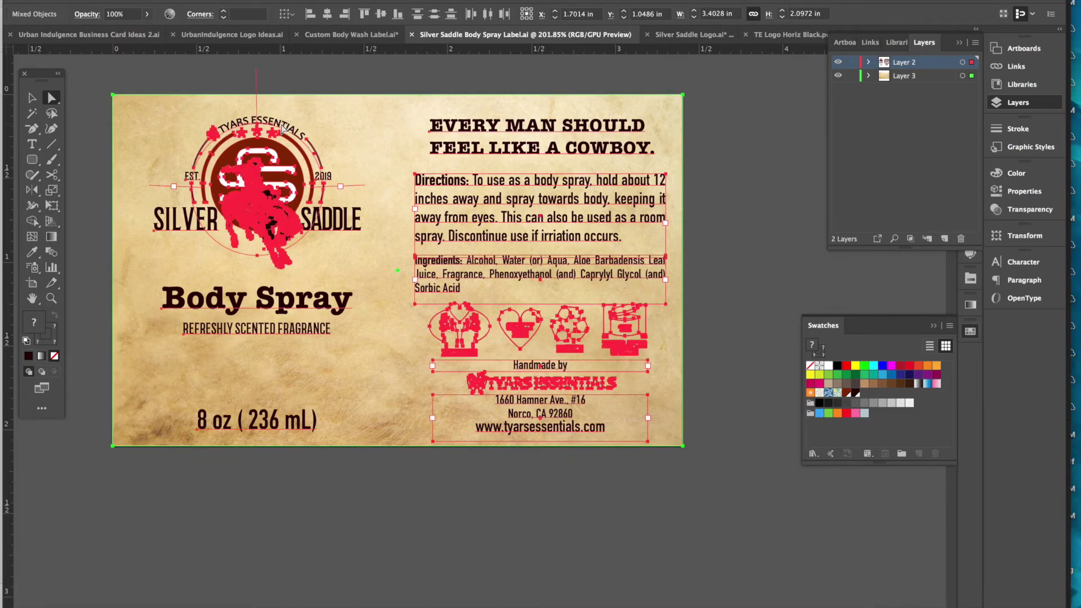
click(101, 1)
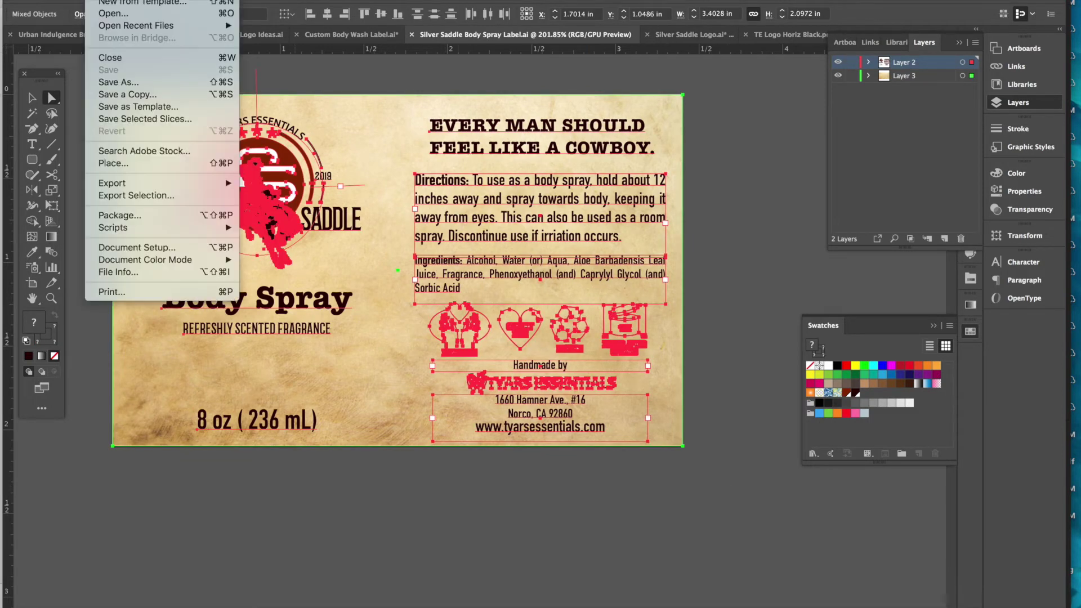
click(263, 79)
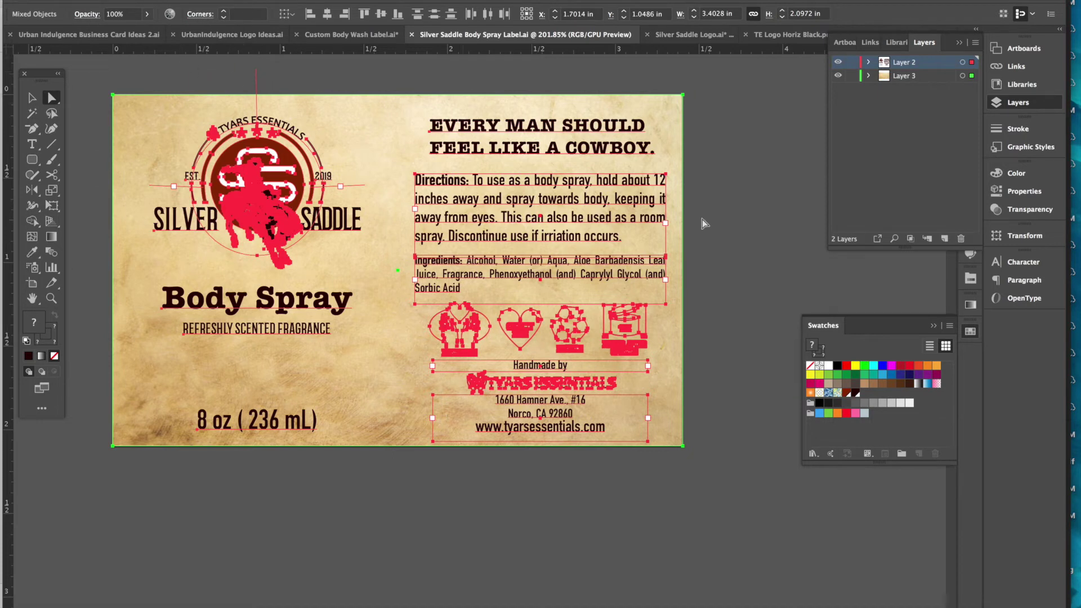
click(759, 255)
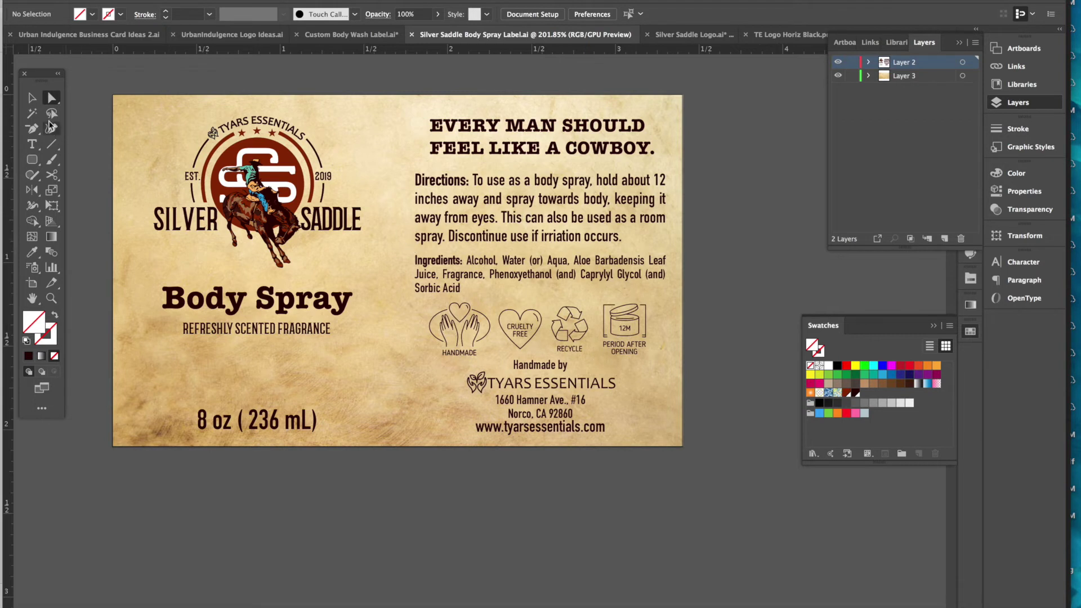
click(31, 100)
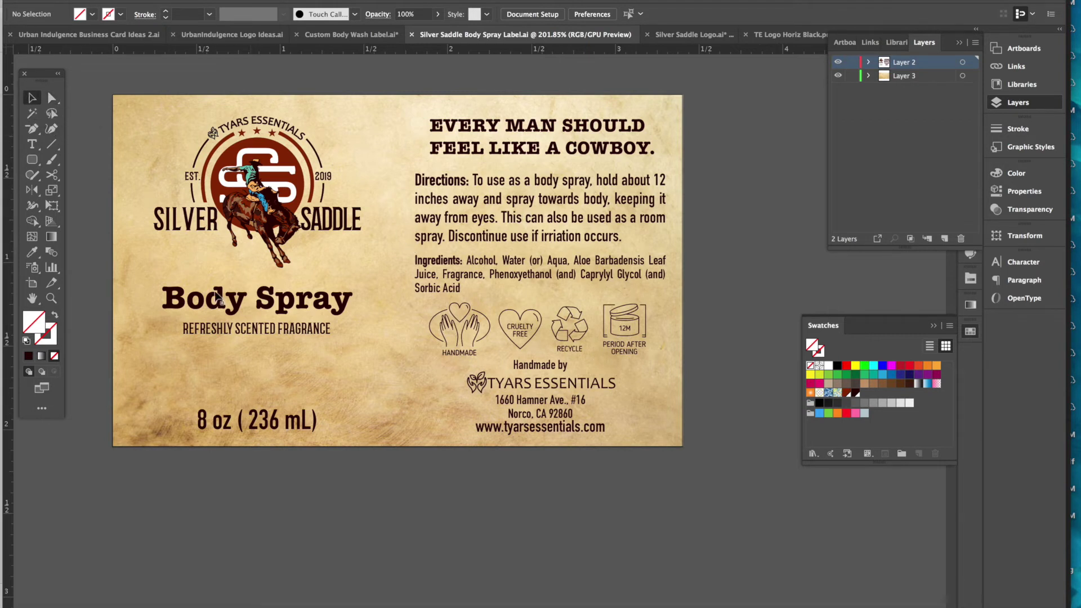